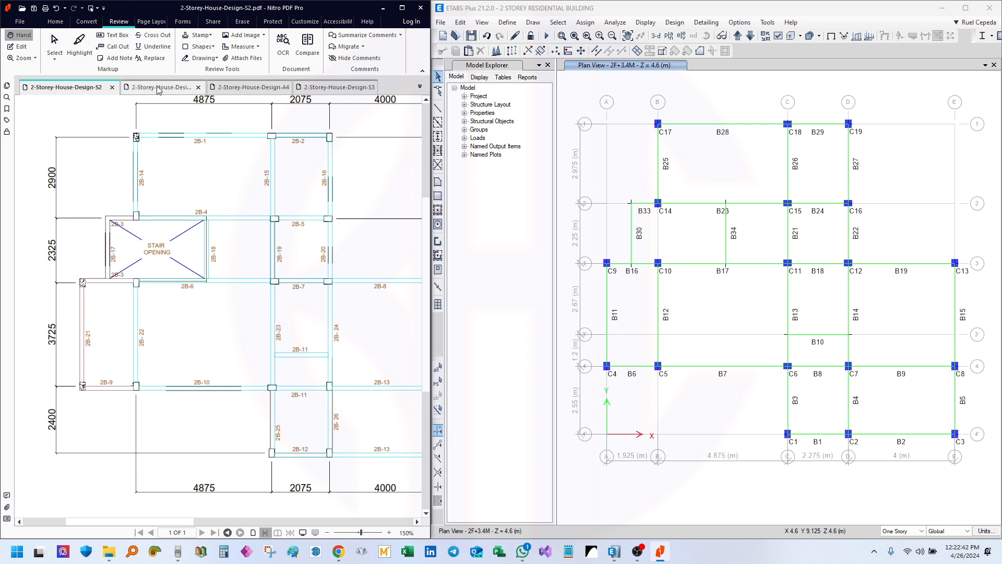
# - Open the 2-Storey-House-Design-S3 drawing and compare its second floor slab plan with the 2F plan view of the model
pyautogui.click(336, 87)
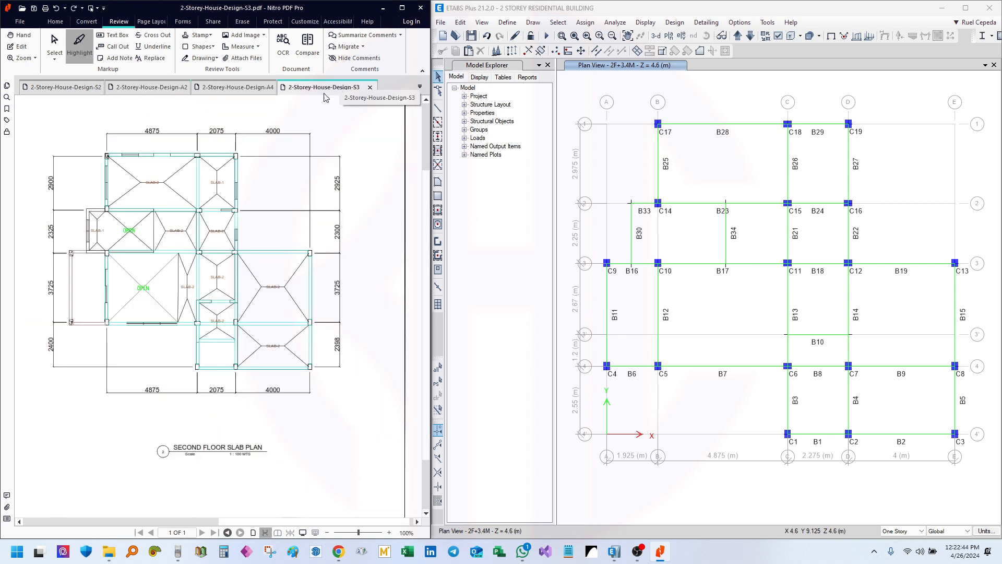
pyautogui.keyDown('ctrl'); pyautogui.scroll(1, 162, 246); pyautogui.keyUp('ctrl')
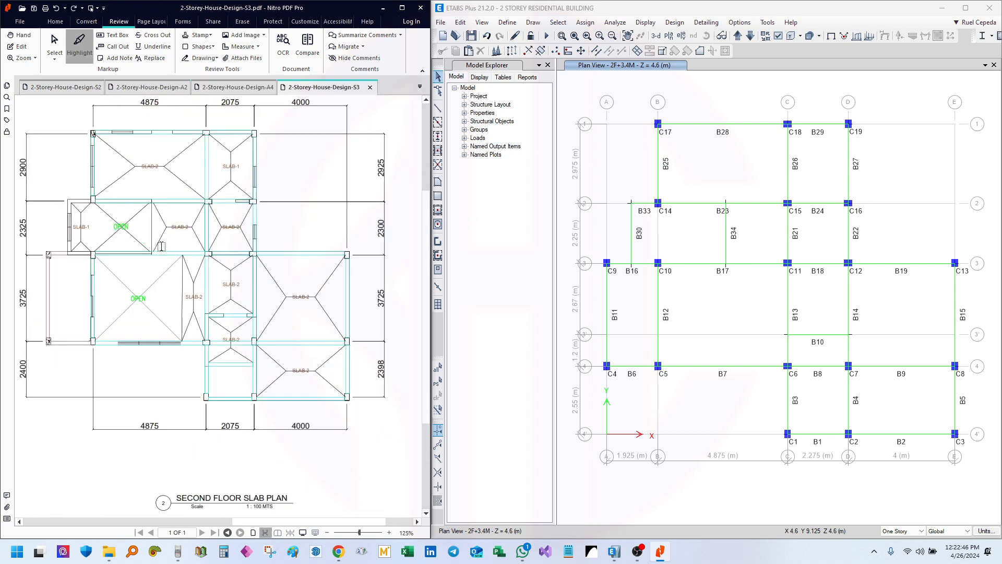
pyautogui.keyDown('ctrl'); pyautogui.scroll(1, 286, 245); pyautogui.keyUp('ctrl')
pyautogui.moveTo(808, 306); pyautogui.dragTo(805, 287, button='middle')
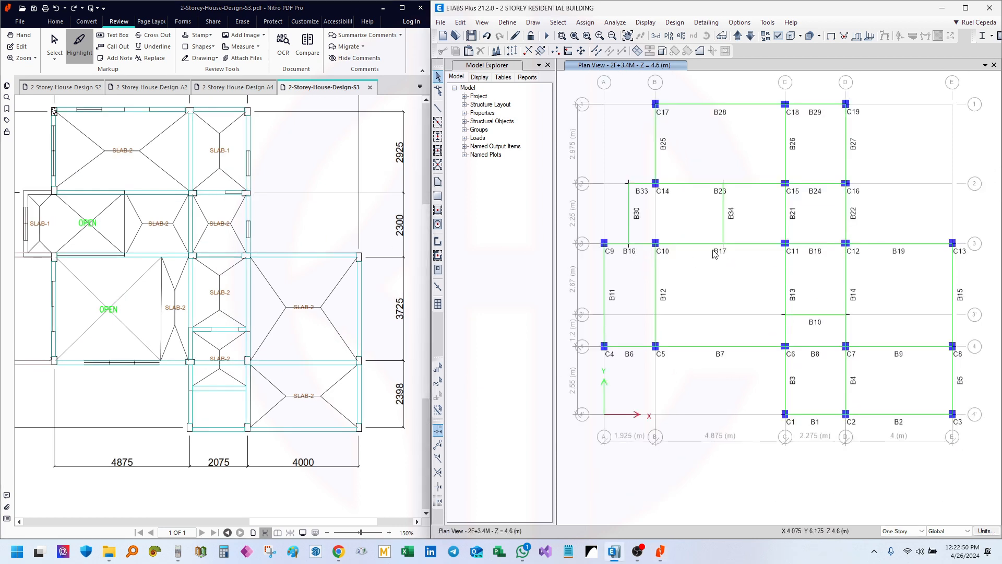
pyautogui.moveTo(754, 339); pyautogui.dragTo(769, 358, button='middle')
pyautogui.moveTo(756, 276); pyautogui.dragTo(742, 260, button='middle')
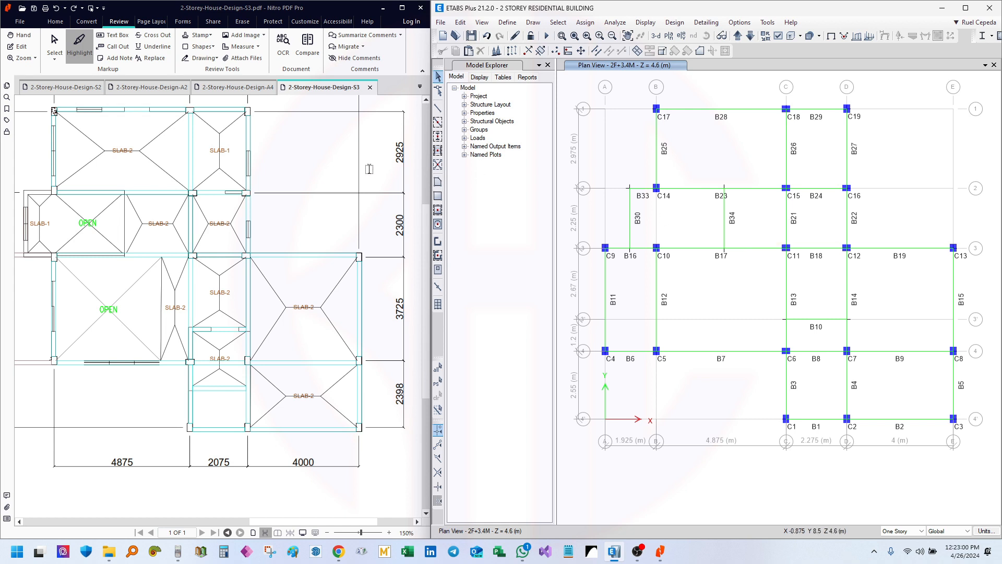
# - Switch to the 2-Storey-House-Design-S2 drawing and examine the roof beam plan
pyautogui.click(50, 91)
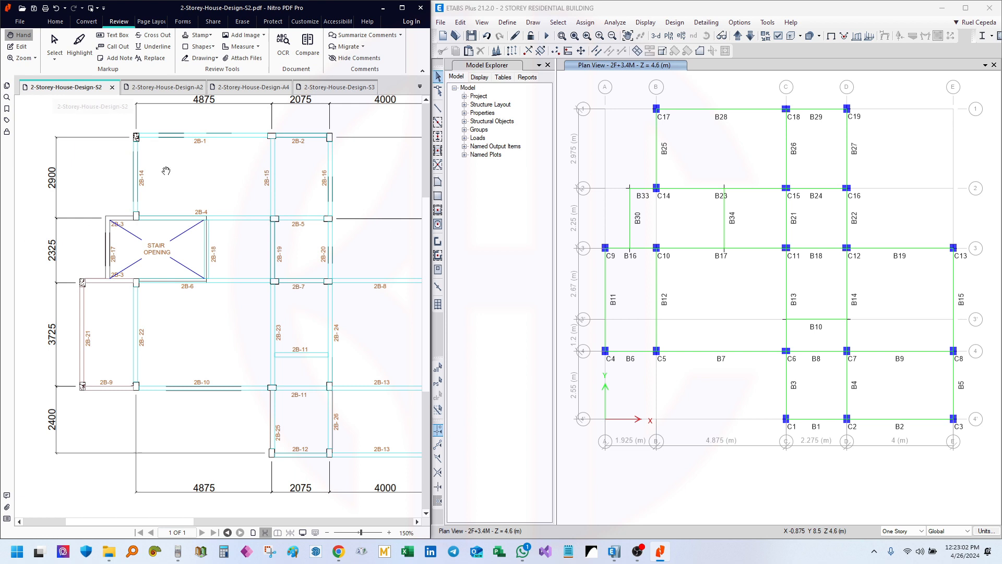
pyautogui.keyDown('ctrl'); pyautogui.scroll(-1, 191, 229); pyautogui.keyUp('ctrl')
pyautogui.keyDown('ctrl'); pyautogui.scroll(-2, 191, 229); pyautogui.keyUp('ctrl')
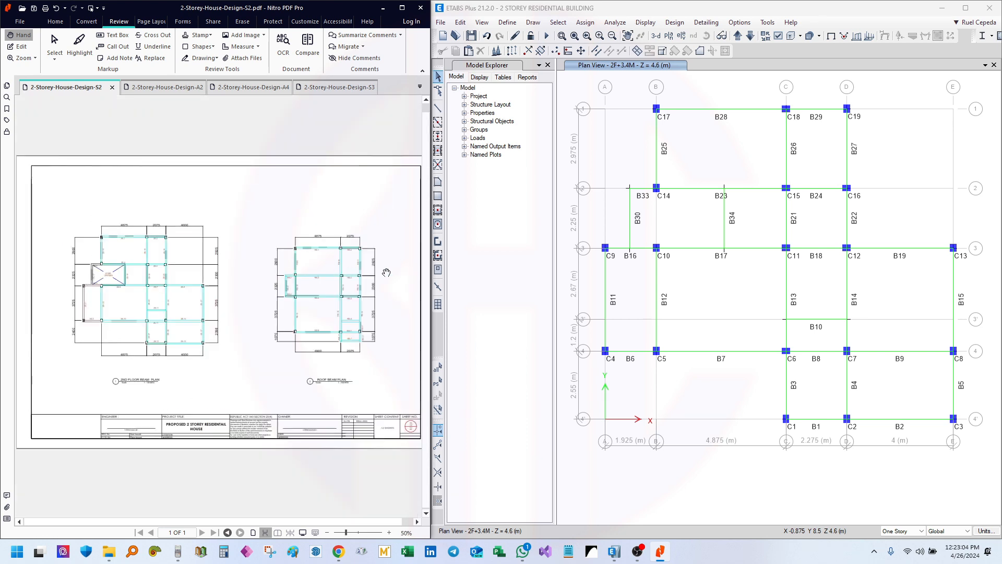
pyautogui.keyDown('ctrl'); pyautogui.scroll(2, 404, 303); pyautogui.keyUp('ctrl')
pyautogui.keyDown('ctrl'); pyautogui.scroll(1, 320, 354); pyautogui.keyUp('ctrl')
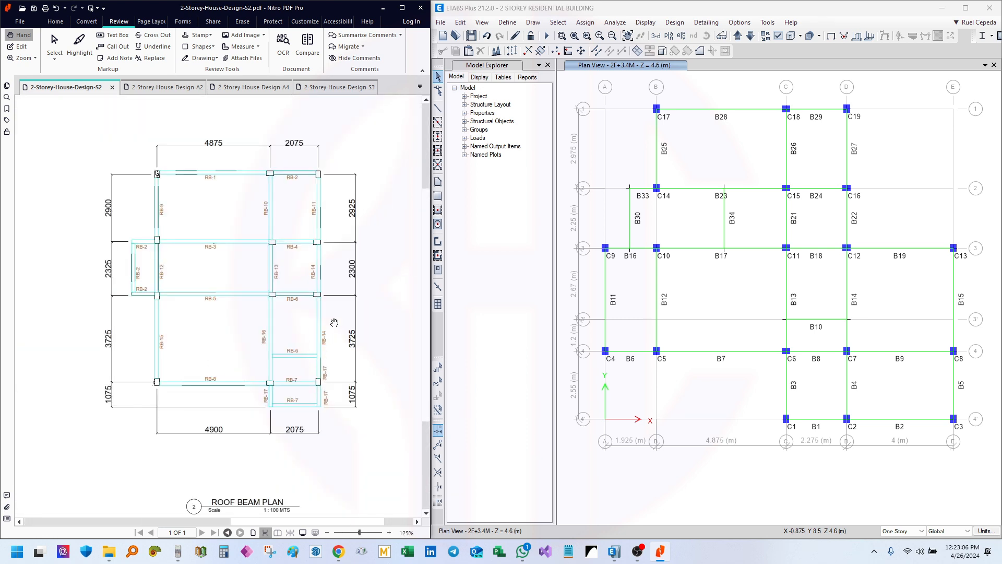
pyautogui.keyDown('ctrl'); pyautogui.scroll(-1, 334, 323); pyautogui.keyUp('ctrl')
pyautogui.keyDown('ctrl'); pyautogui.scroll(-1, 310, 277); pyautogui.keyUp('ctrl')
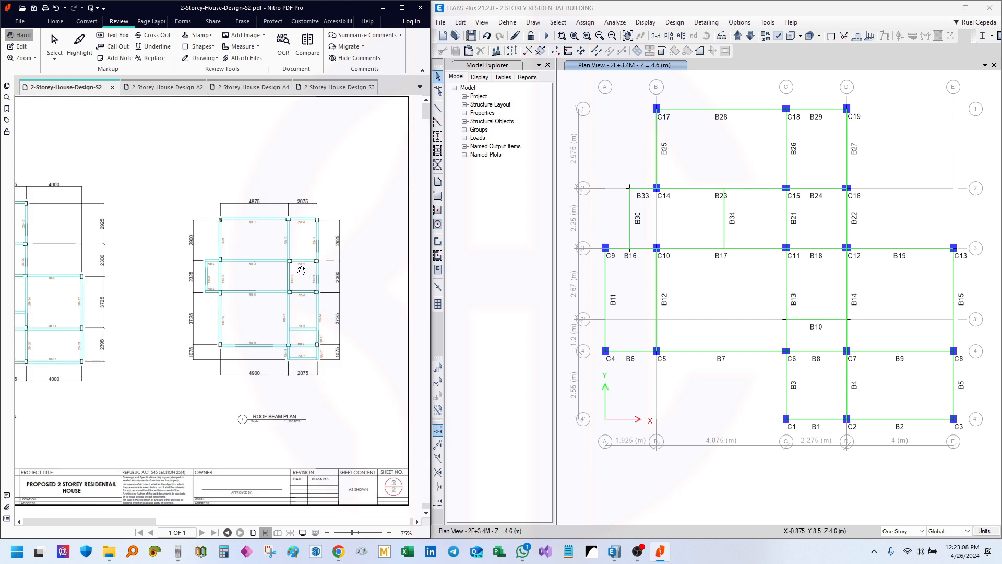
pyautogui.keyDown('ctrl'); pyautogui.scroll(1, 301, 269); pyautogui.keyUp('ctrl')
pyautogui.keyDown('ctrl'); pyautogui.scroll(1, 301, 270); pyautogui.keyUp('ctrl')
pyautogui.scroll(-1, 299, 269)
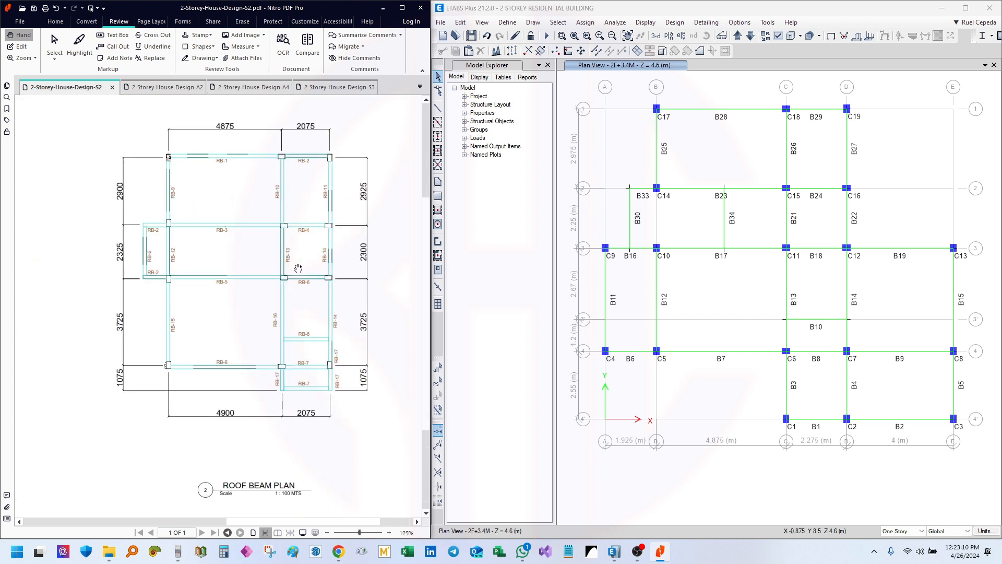
# - Look through the other open drawings, return to 2-Storey-House-Design-S2 and compare its 2nd floor beam plan with the modelled beams
pyautogui.click(179, 88)
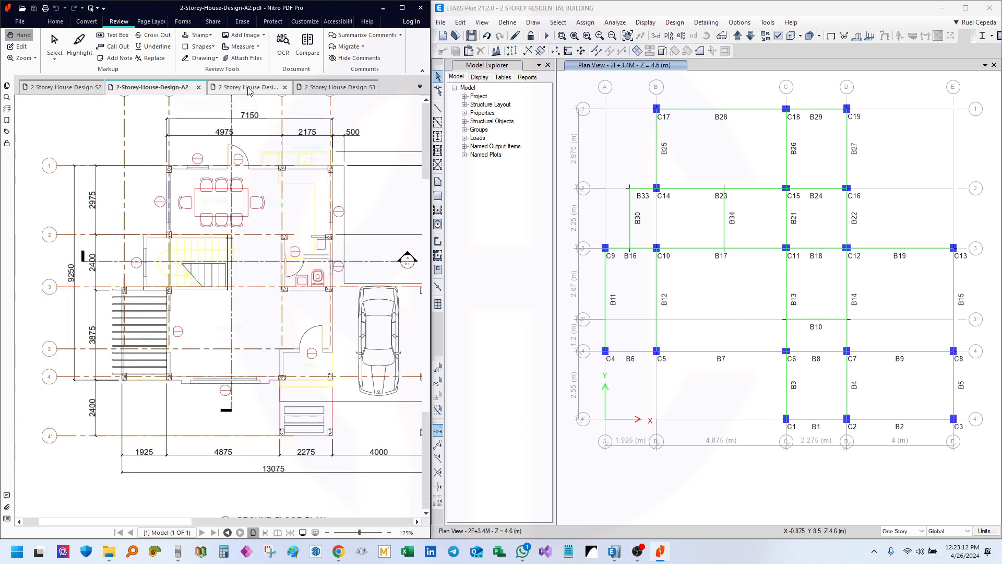
pyautogui.click(248, 88)
pyautogui.click(340, 88)
pyautogui.click(70, 89)
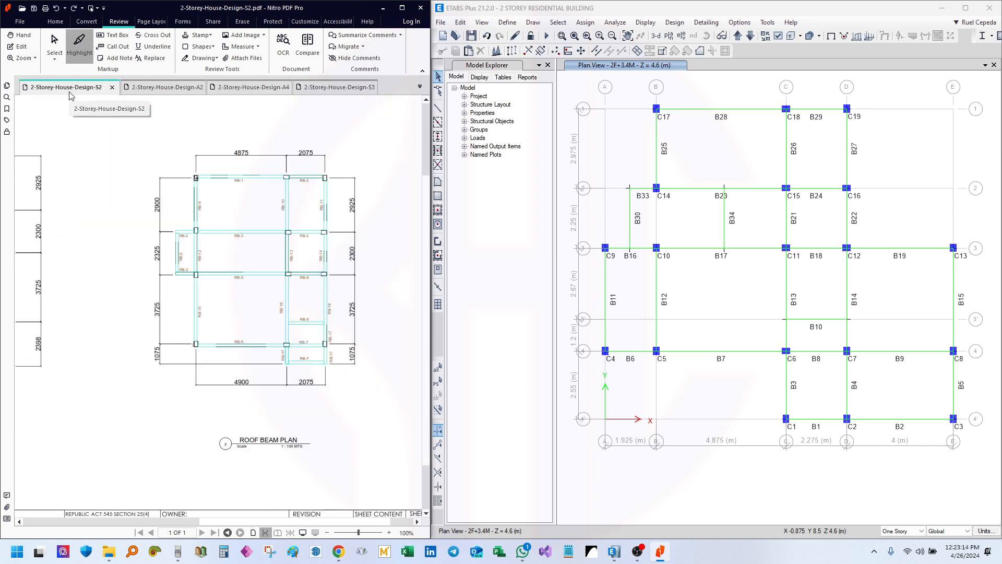
pyautogui.keyDown('ctrl'); pyautogui.scroll(1, 286, 358); pyautogui.keyUp('ctrl')
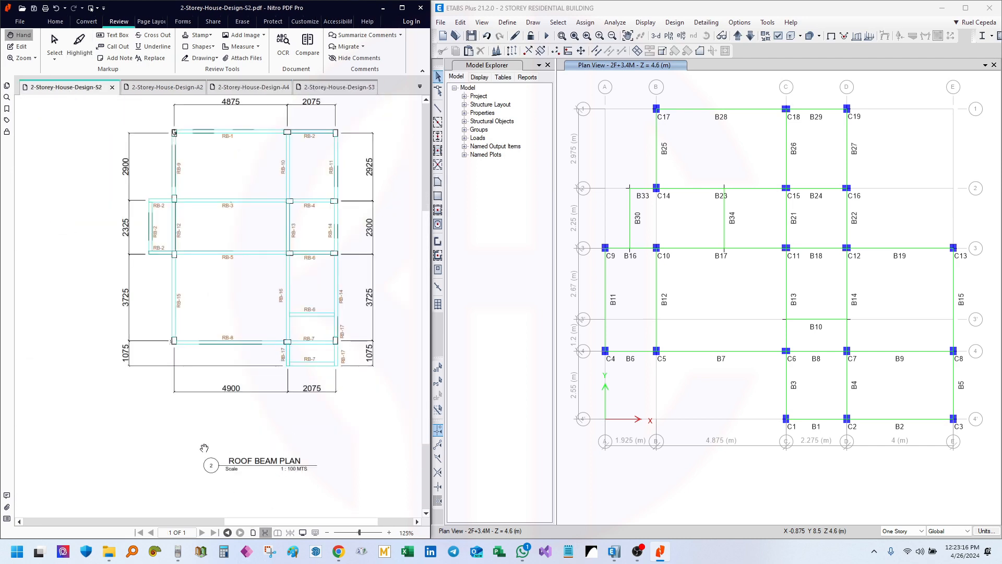
pyautogui.moveTo(206, 336); pyautogui.dragTo(198, 359)
pyautogui.moveTo(107, 349); pyautogui.dragTo(334, 346)
pyautogui.moveTo(218, 328); pyautogui.dragTo(391, 371)
pyautogui.moveTo(200, 305); pyautogui.dragTo(232, 289)
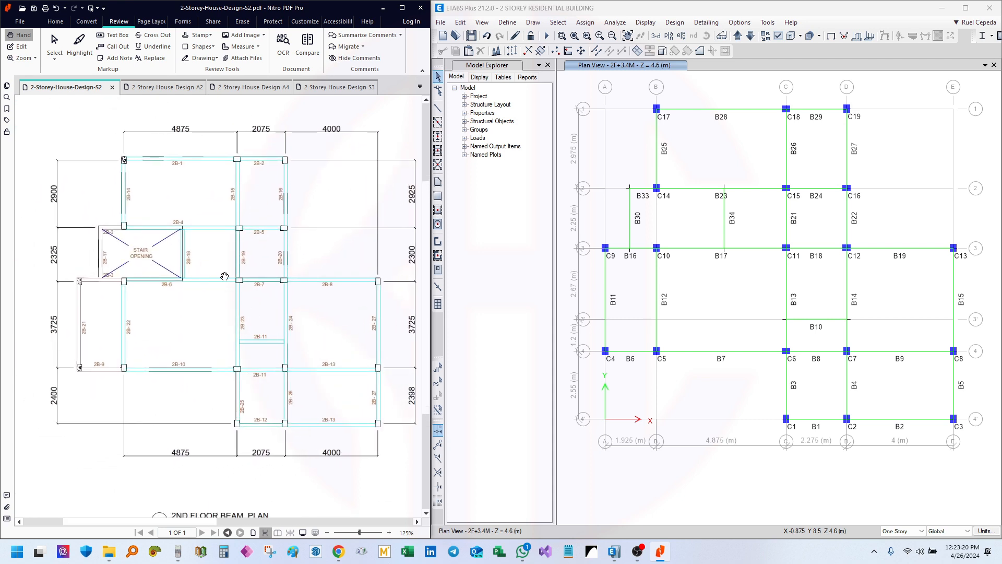
pyautogui.click(683, 239)
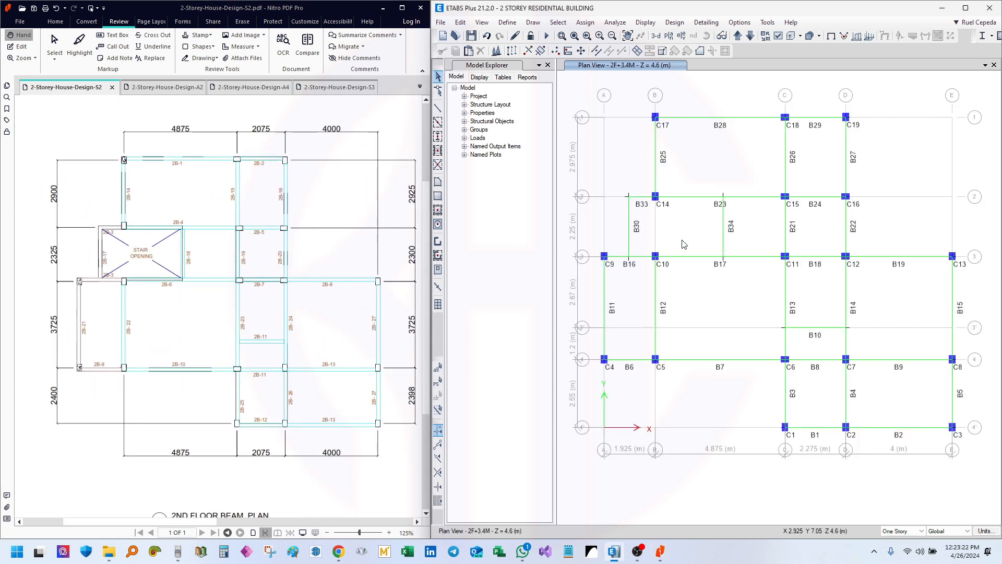
pyautogui.moveTo(711, 276); pyautogui.dragTo(709, 264, button='middle')
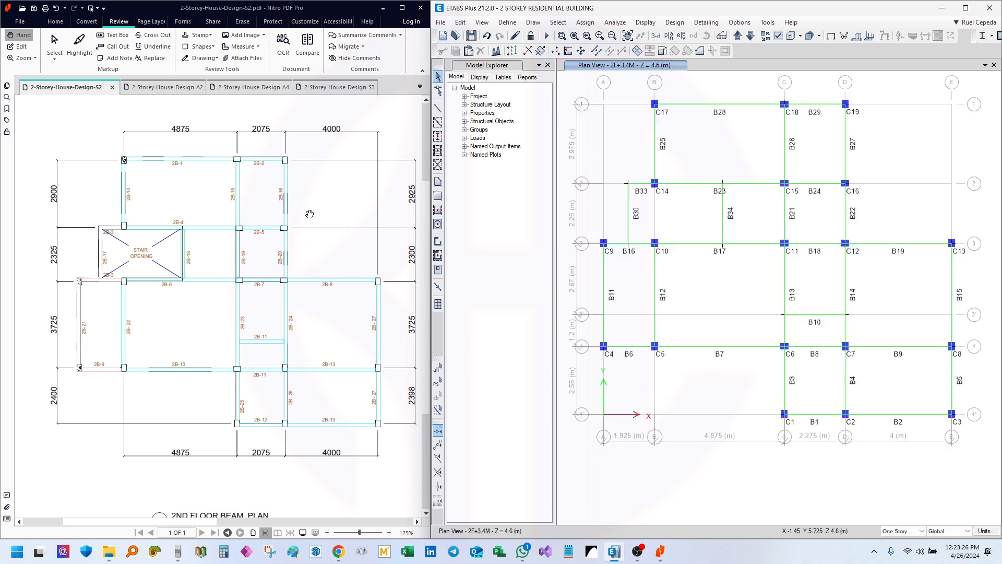
pyautogui.moveTo(147, 295); pyautogui.dragTo(140, 325)
# - Examine the slab panels and open areas on the second floor slab plan in 2-Storey-House-Design-S3
pyautogui.click(332, 90)
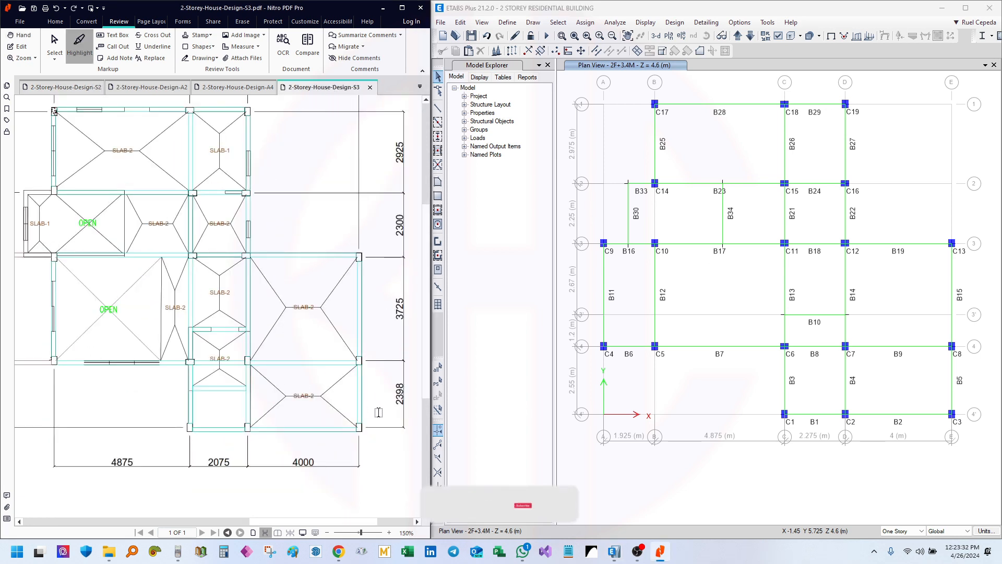
pyautogui.keyDown('ctrl'); pyautogui.scroll(1, 385, 420); pyautogui.keyUp('ctrl')
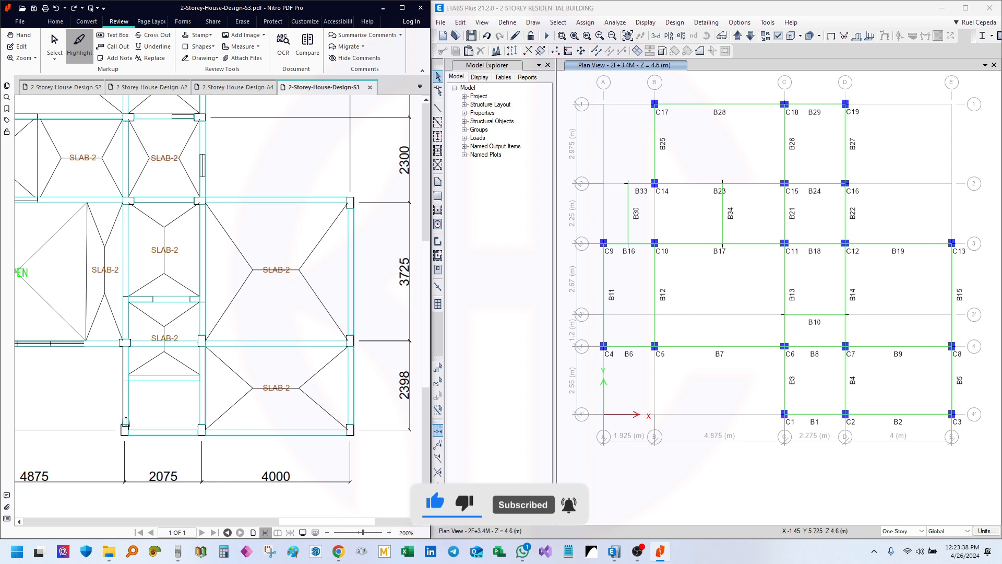
pyautogui.keyDown('ctrl'); pyautogui.scroll(-1, 214, 384); pyautogui.keyUp('ctrl')
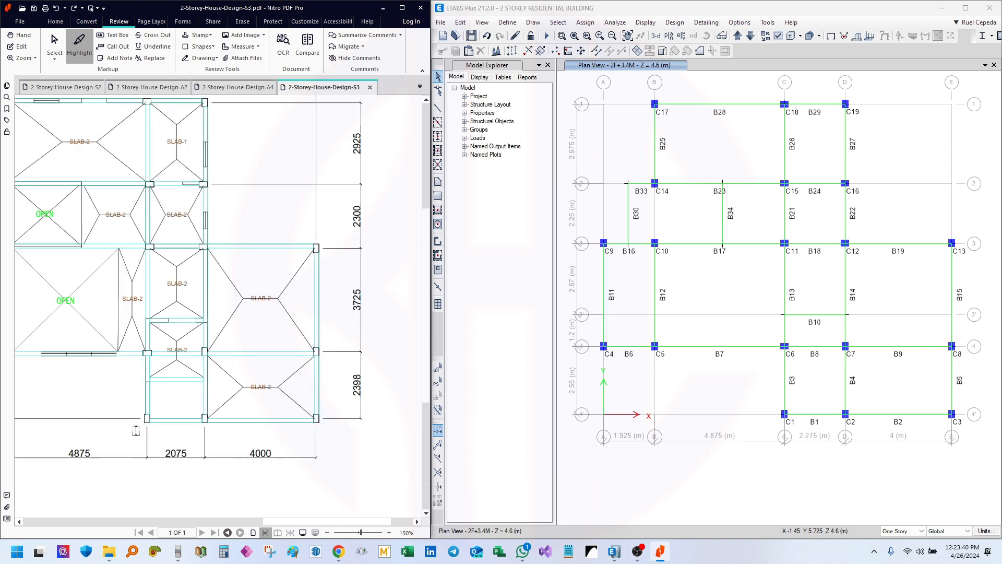
pyautogui.keyDown('ctrl'); pyautogui.scroll(-1, 275, 342); pyautogui.keyUp('ctrl')
pyautogui.keyDown('ctrl'); pyautogui.scroll(4, 187, 376); pyautogui.keyUp('ctrl')
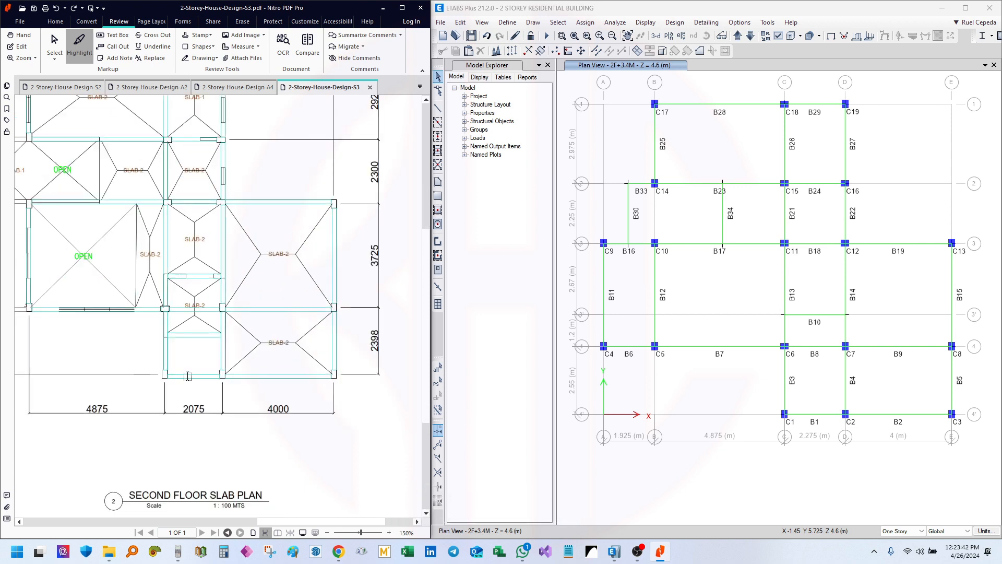
pyautogui.moveTo(131, 268); pyautogui.dragTo(293, 283)
pyautogui.keyDown('ctrl'); pyautogui.scroll(-4, 258, 302); pyautogui.keyUp('ctrl')
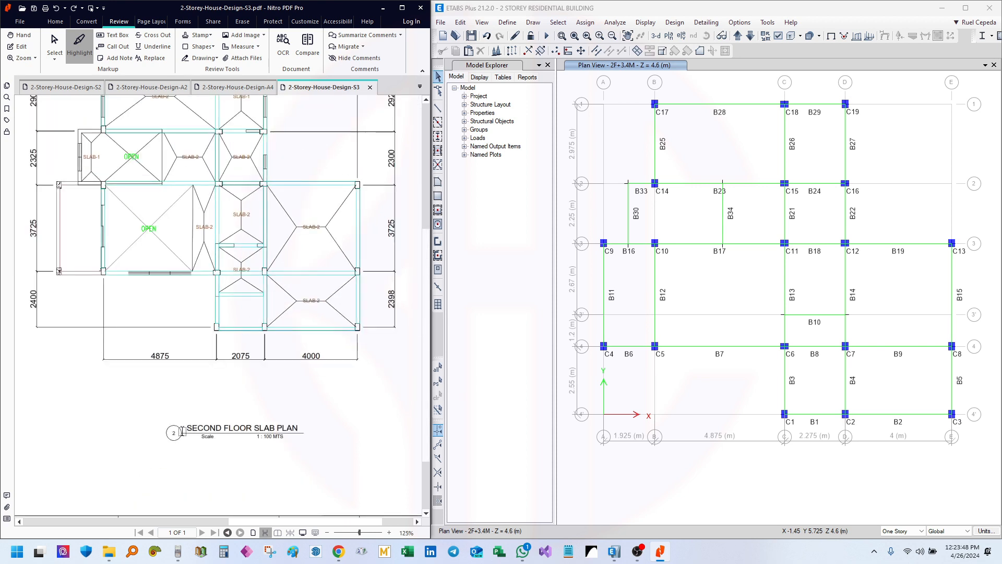
# - Highlight the title SECOND FLOOR SLAB PLAN on the drawing
pyautogui.moveTo(188, 426); pyautogui.dragTo(301, 441)
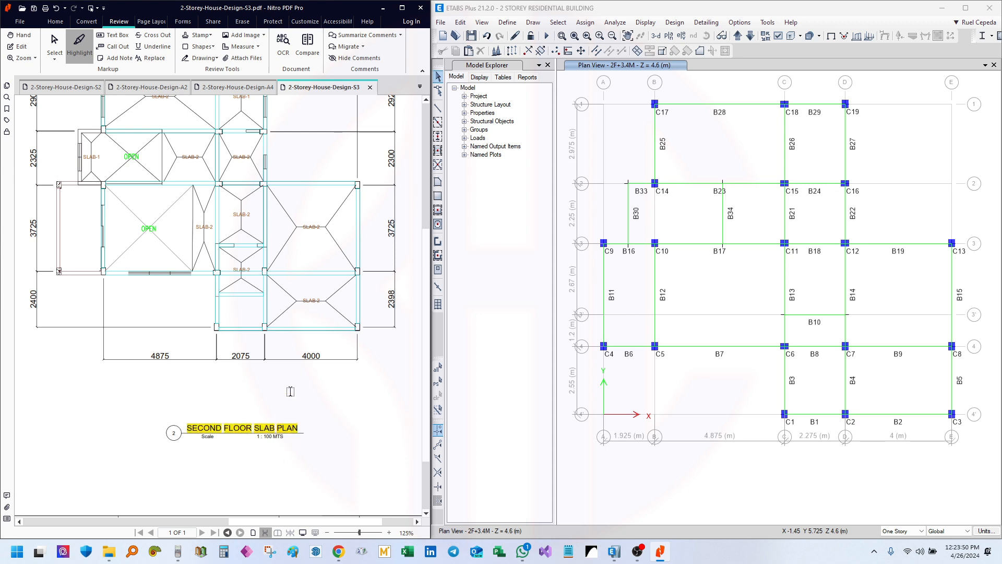
pyautogui.press('Escape')
pyautogui.scroll(-3, 302, 376)
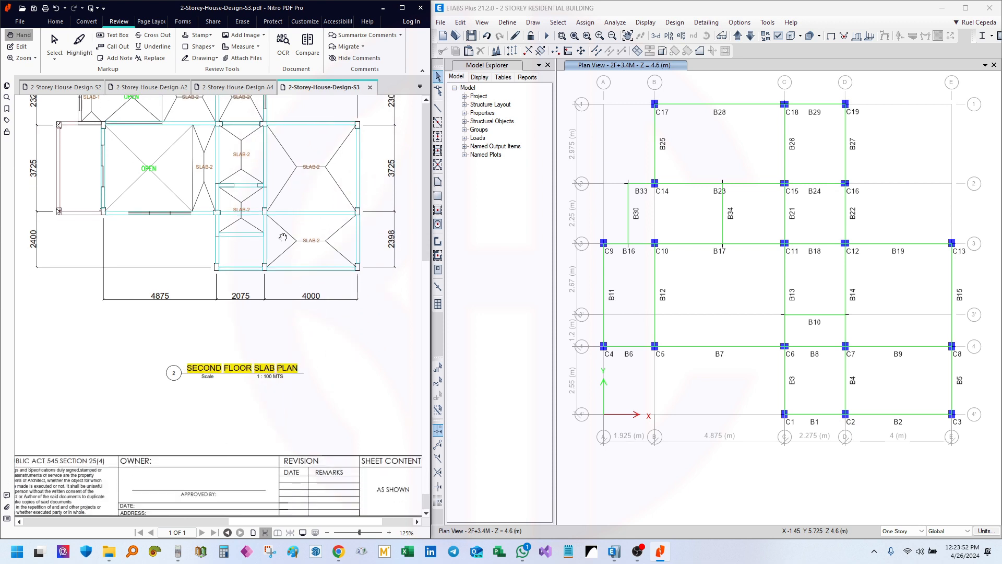
# - Examine the second floor plan in 2-Storey-House-Design-A2 around the front trellis and terrace, checking it against the model's front beams
pyautogui.click(151, 87)
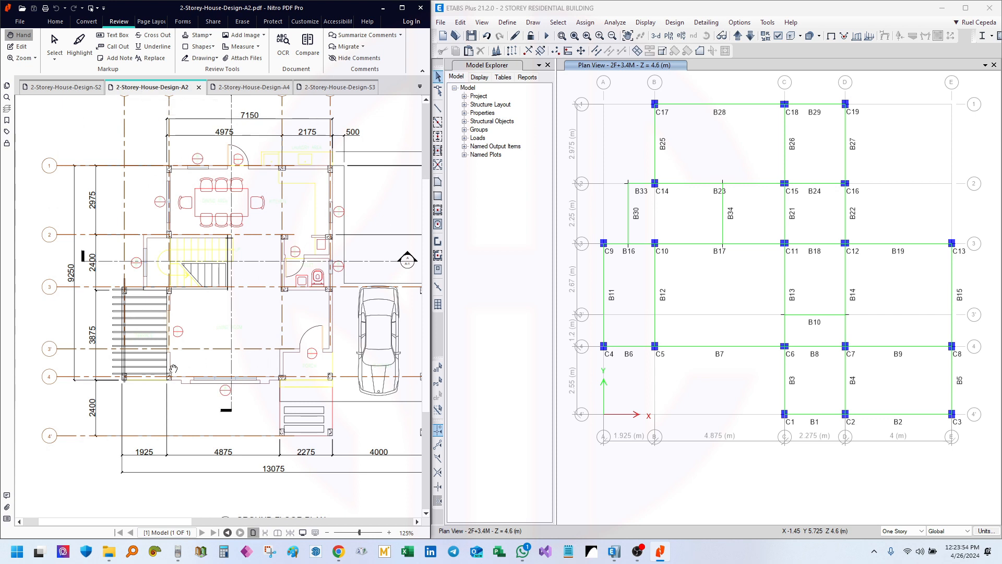
pyautogui.keyDown('ctrl'); pyautogui.scroll(-4, 157, 362); pyautogui.keyUp('ctrl')
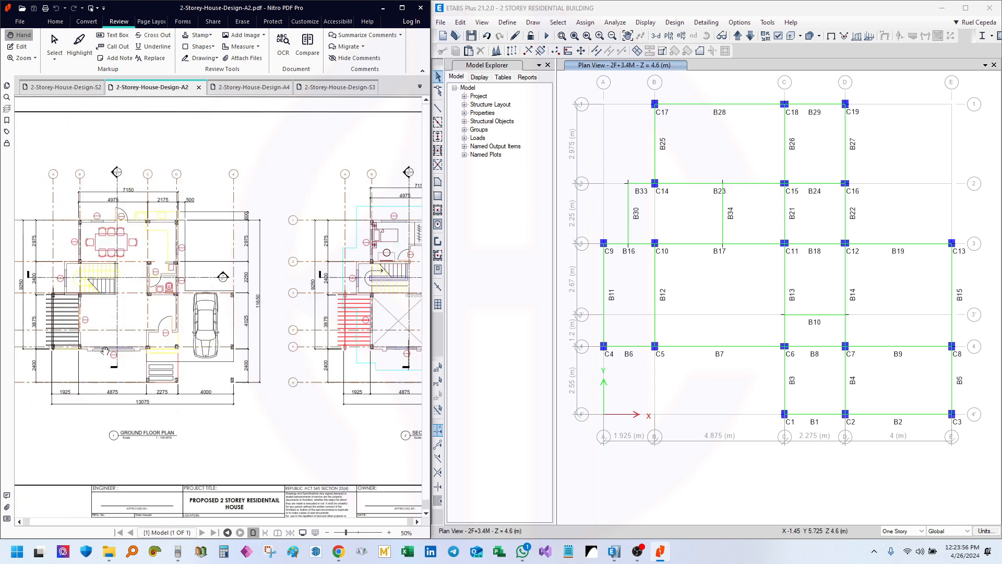
pyautogui.keyDown('ctrl'); pyautogui.scroll(2, 332, 340); pyautogui.keyUp('ctrl')
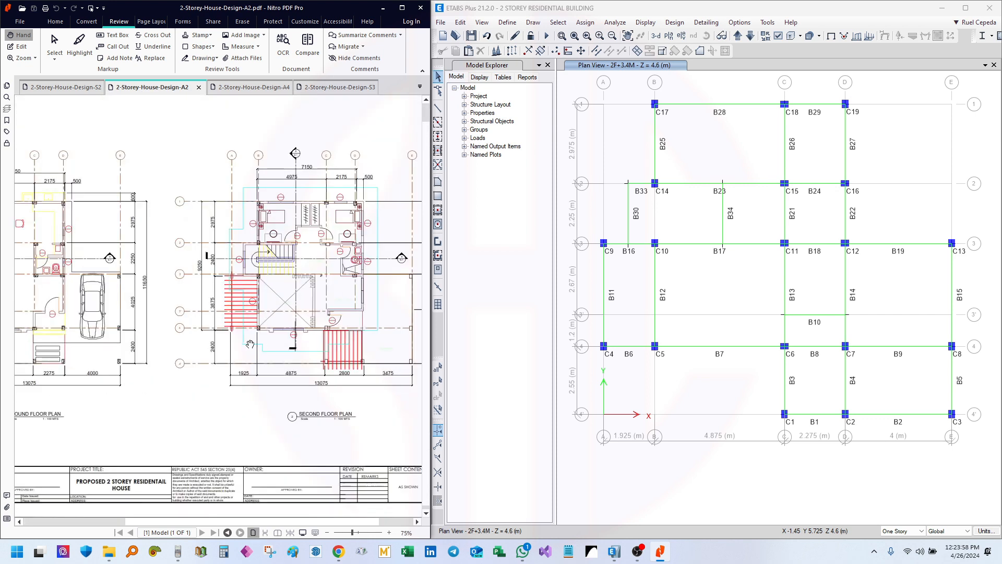
pyautogui.keyDown('ctrl'); pyautogui.scroll(2, 364, 341); pyautogui.keyUp('ctrl')
pyautogui.keyDown('ctrl'); pyautogui.scroll(1, 289, 348); pyautogui.keyUp('ctrl')
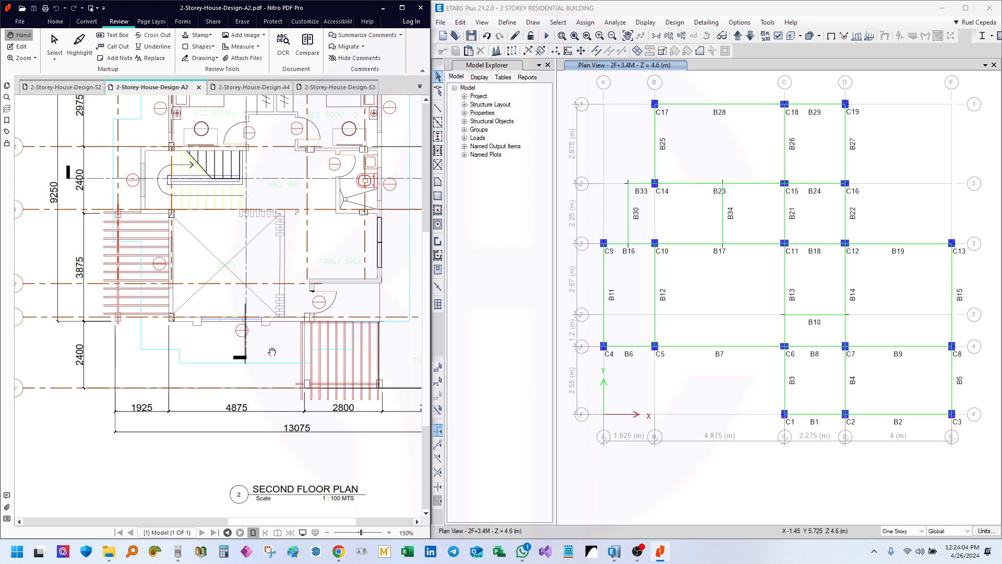
pyautogui.moveTo(826, 439); pyautogui.dragTo(750, 368)
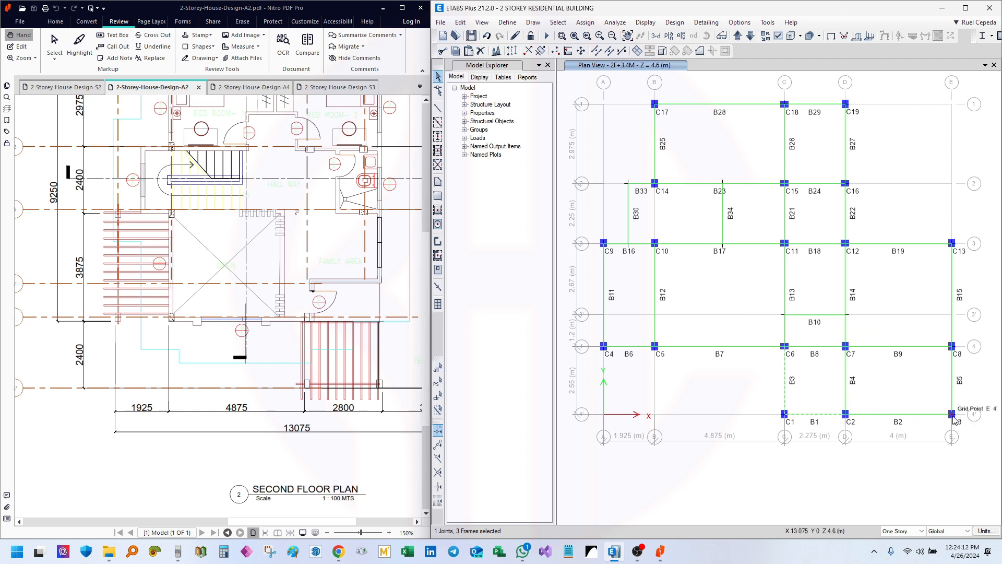
pyautogui.moveTo(340, 447); pyautogui.dragTo(217, 415)
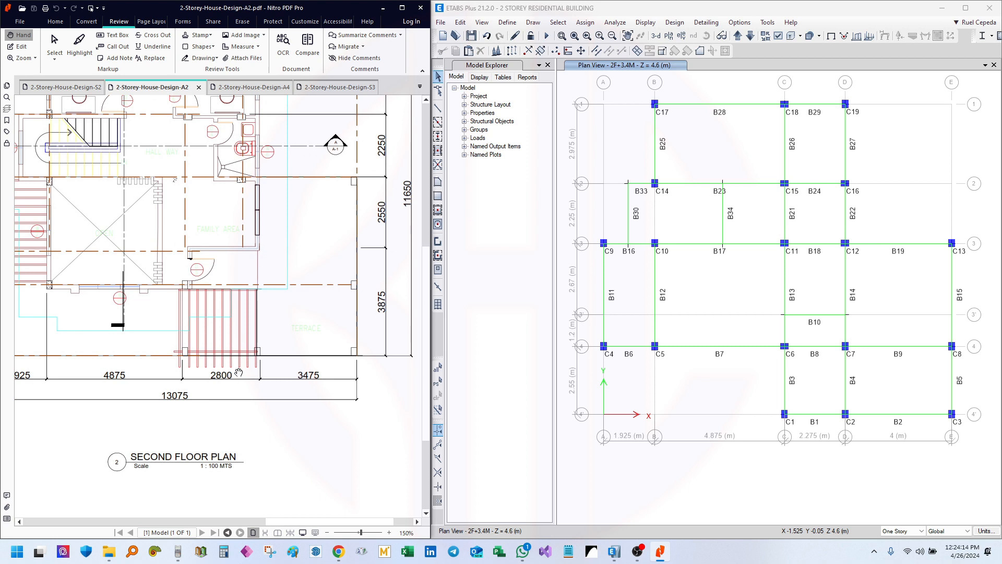
pyautogui.click(402, 7)
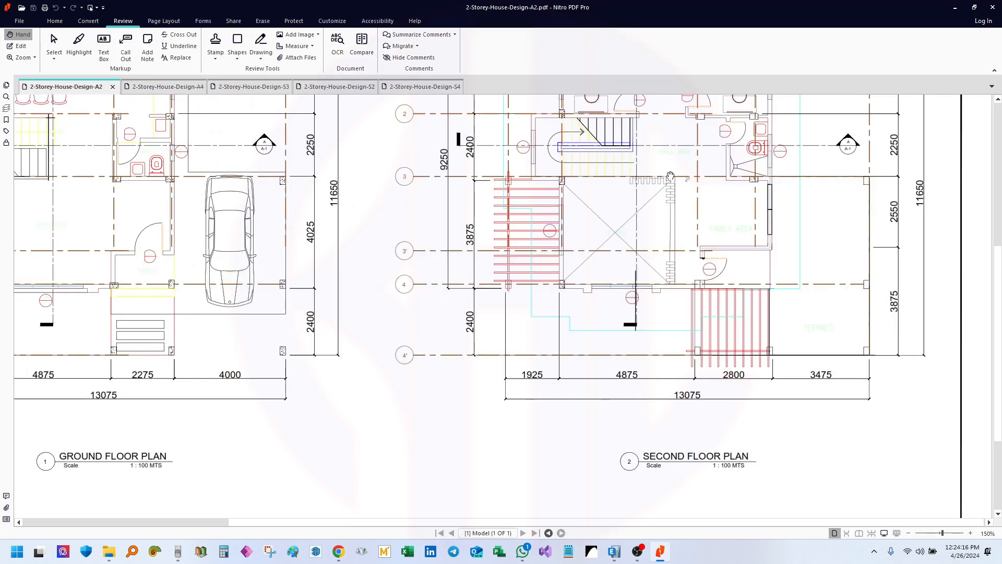
pyautogui.keyDown('ctrl'); pyautogui.scroll(-2, 670, 175); pyautogui.keyUp('ctrl')
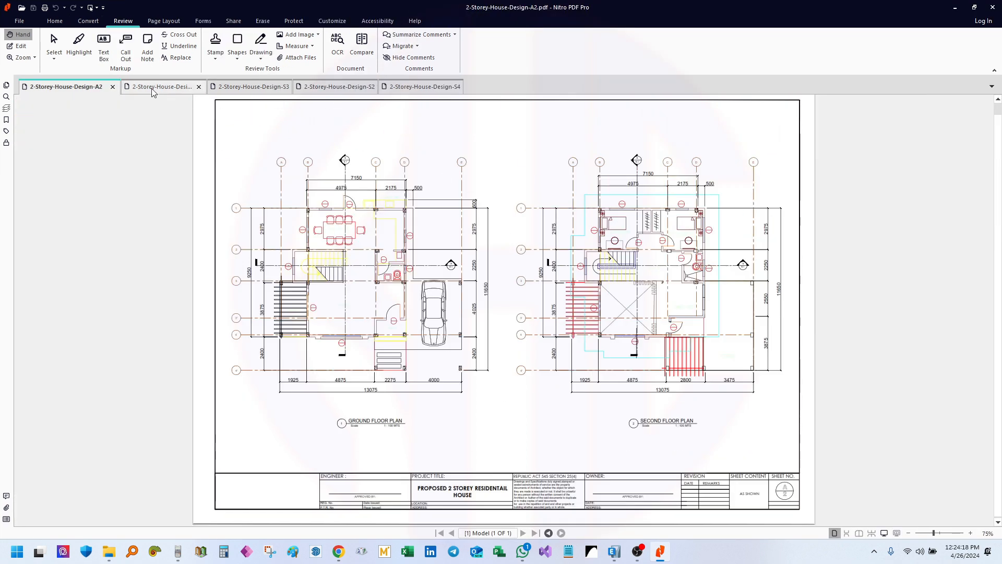
# - Open the 2-Storey-House-Design-A4 drawing and inspect the front elevation around the entrance trellis and second floor terrace
pyautogui.click(152, 92)
pyautogui.keyDown('ctrl'); pyautogui.scroll(-3, 381, 226); pyautogui.keyUp('ctrl')
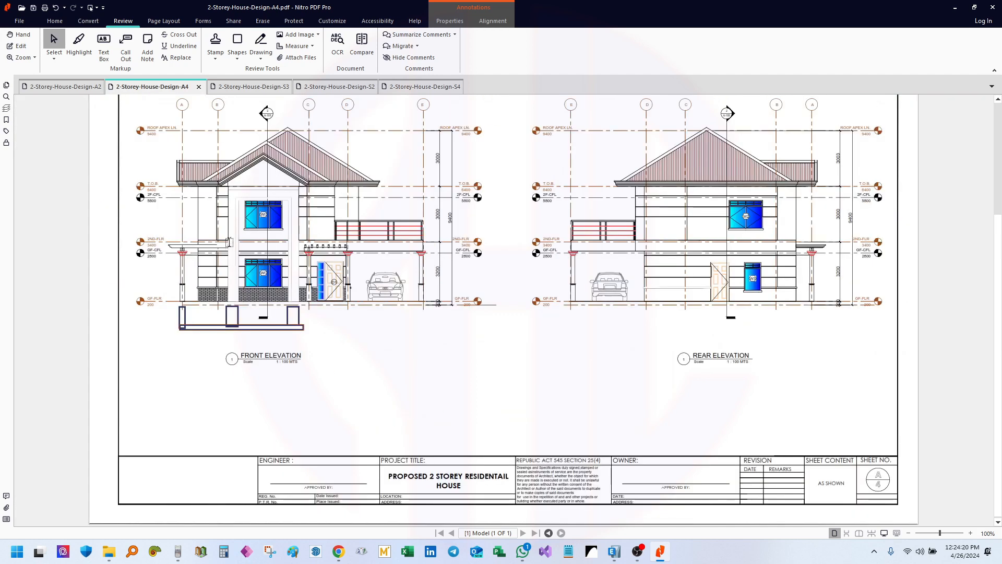
pyautogui.keyDown('ctrl'); pyautogui.scroll(5, 229, 242); pyautogui.keyUp('ctrl')
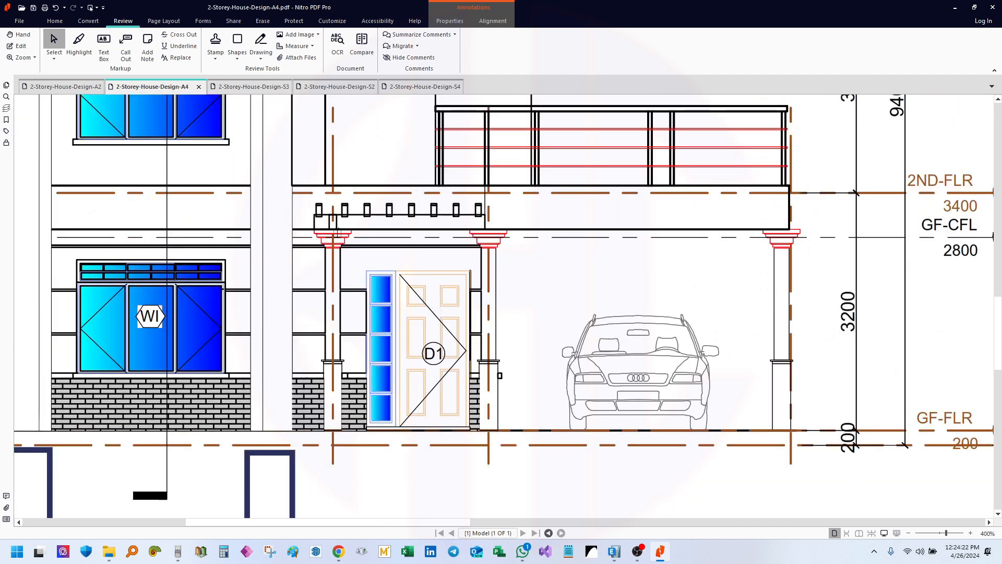
pyautogui.keyDown('ctrl'); pyautogui.scroll(-3, 359, 420); pyautogui.keyUp('ctrl')
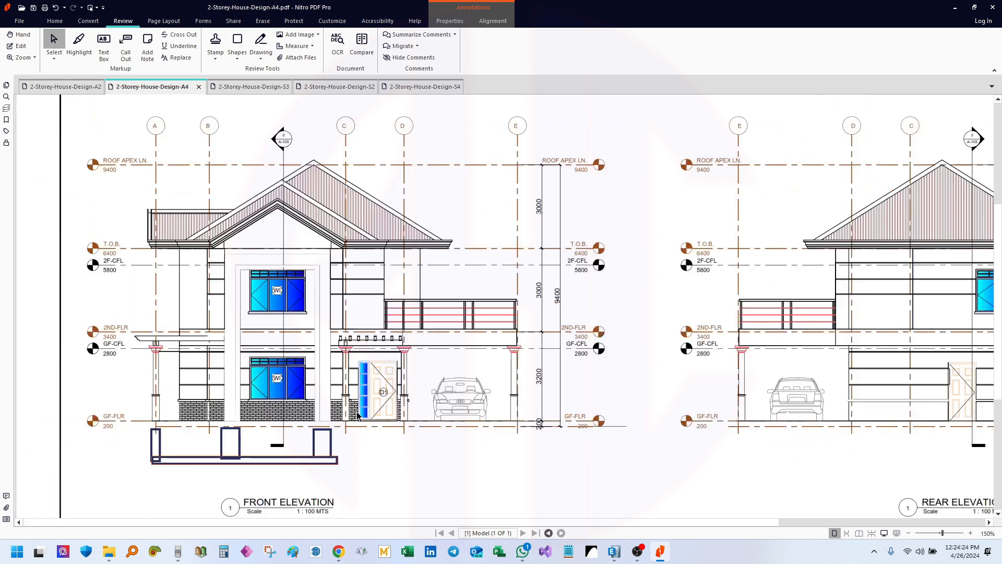
pyautogui.keyDown('ctrl'); pyautogui.scroll(-1, 298, 353); pyautogui.keyUp('ctrl')
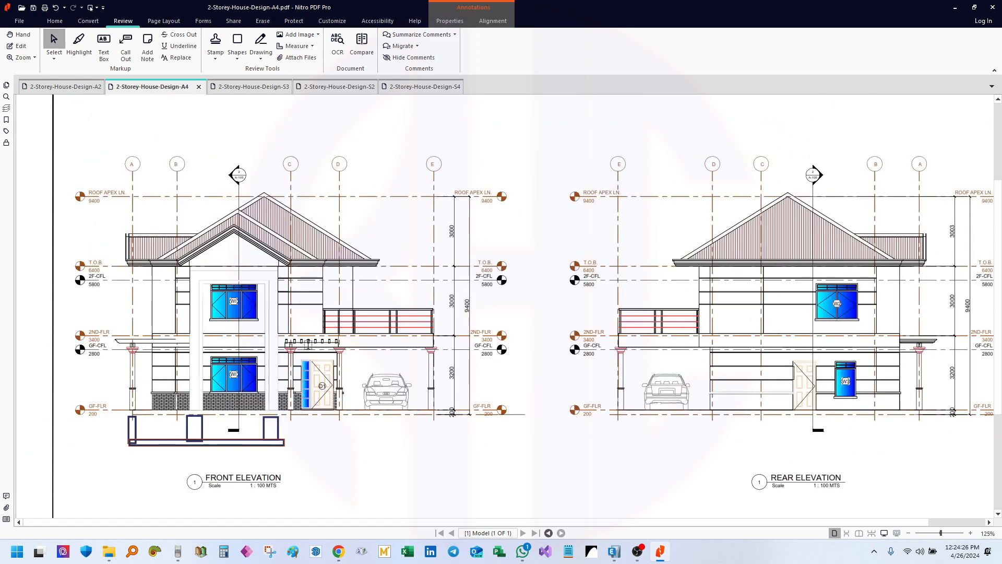
pyautogui.keyDown('ctrl'); pyautogui.scroll(2, 181, 348); pyautogui.keyUp('ctrl')
pyautogui.keyDown('ctrl'); pyautogui.scroll(3, 350, 343); pyautogui.keyUp('ctrl')
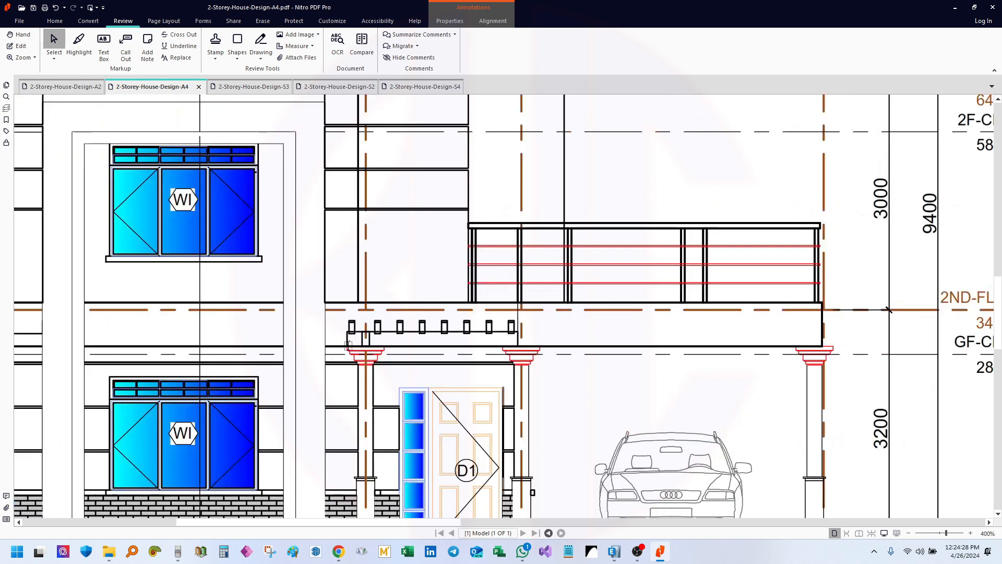
# - Inspect the side and entrance trellises on the A4 front elevation relative to the 2ND-FLR and GF-CFL levels
pyautogui.keyDown('ctrl'); pyautogui.scroll(-2, 522, 342); pyautogui.keyUp('ctrl')
pyautogui.keyDown('ctrl'); pyautogui.scroll(-2, 561, 350); pyautogui.keyUp('ctrl')
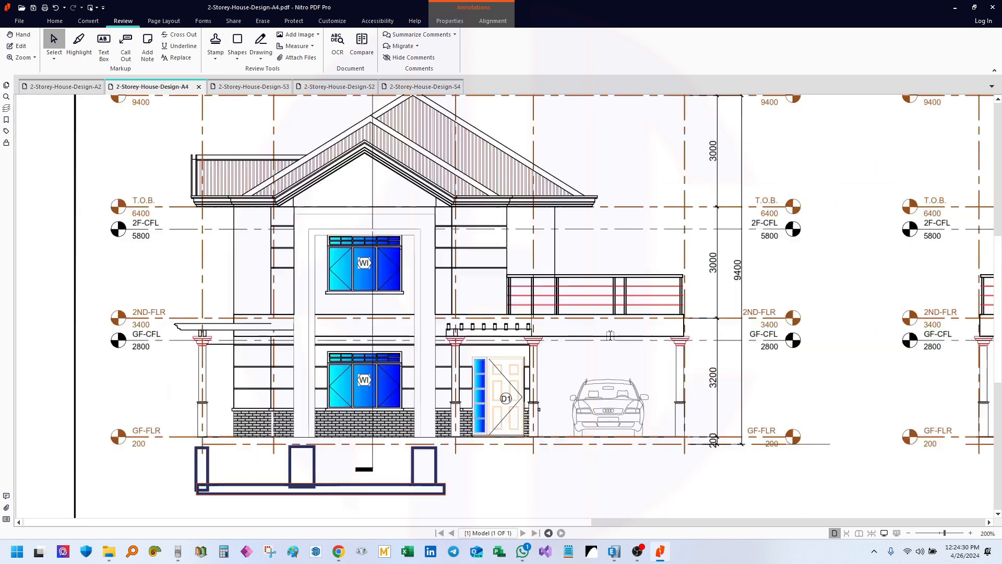
pyautogui.keyDown('ctrl'); pyautogui.scroll(2, 149, 342); pyautogui.keyUp('ctrl')
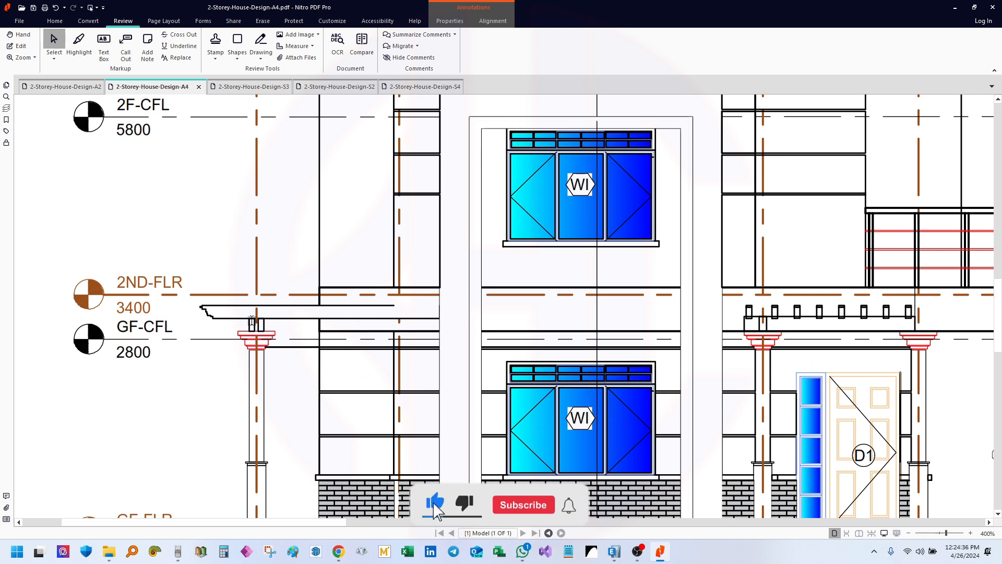
pyautogui.keyDown('ctrl'); pyautogui.scroll(-2, 252, 319); pyautogui.keyUp('ctrl')
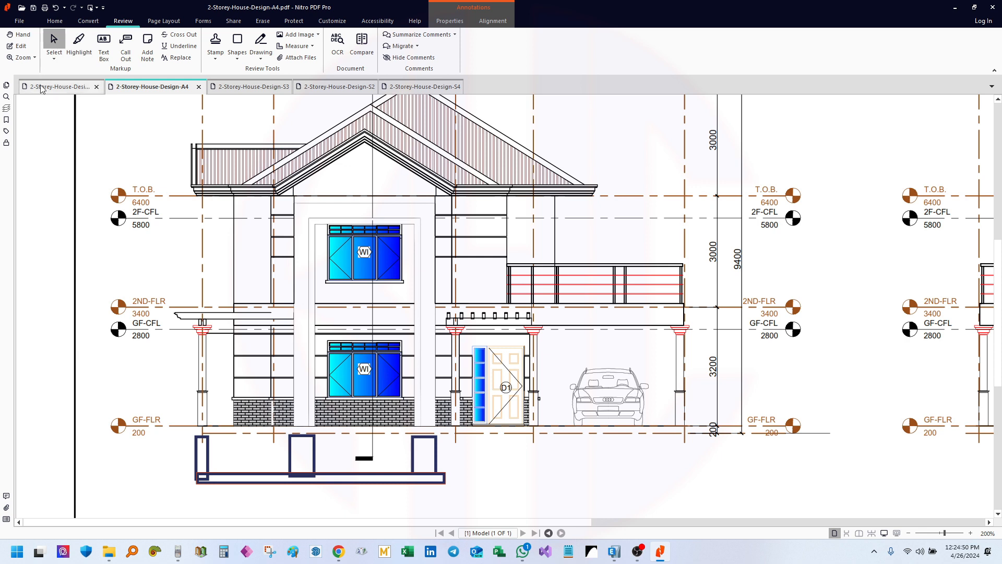
# - Examine the ground floor plan in 2-Storey-House-Design-A2 around the front steps, porch and carport columns
pyautogui.click(62, 86)
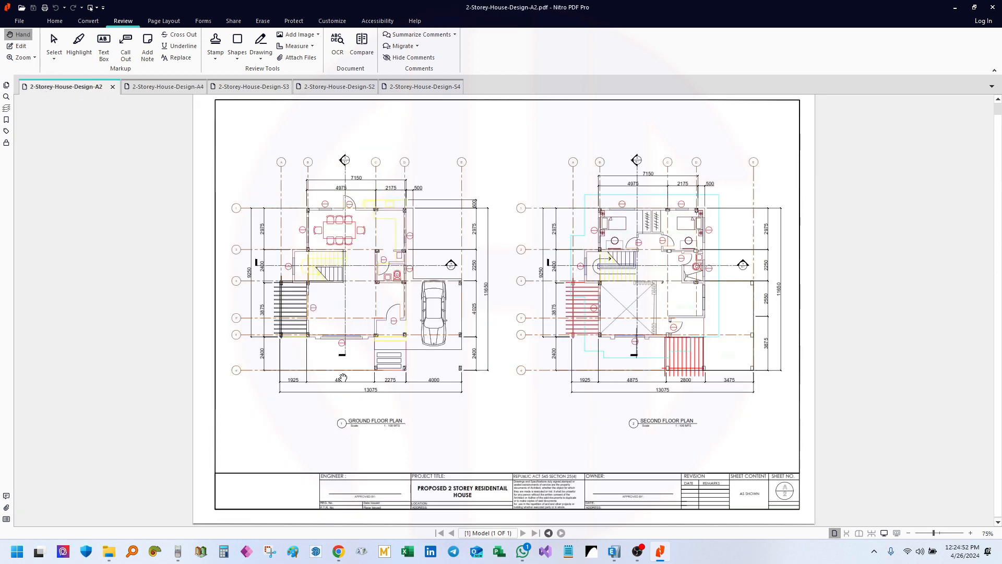
pyautogui.keyDown('ctrl'); pyautogui.scroll(3, 343, 378); pyautogui.keyUp('ctrl')
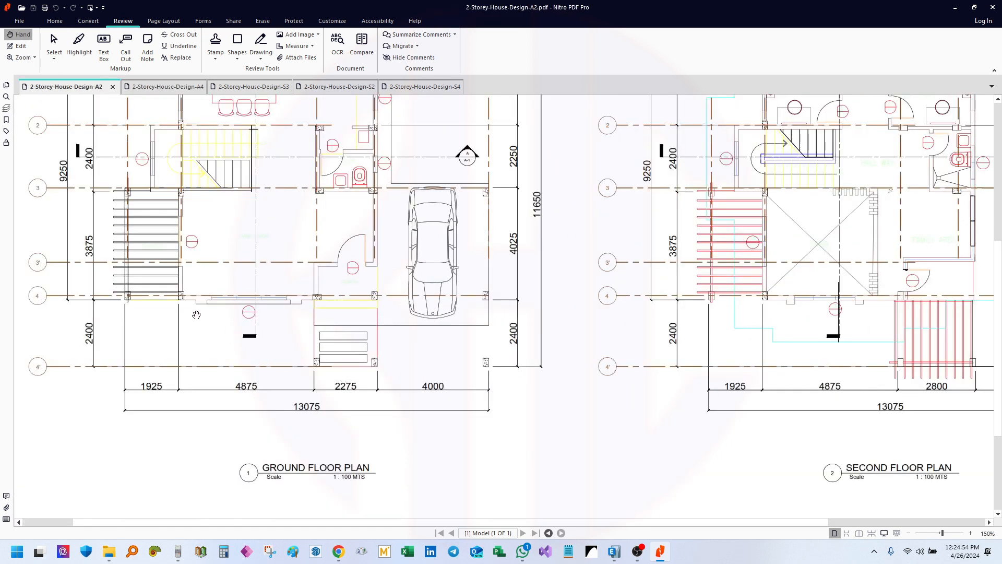
pyautogui.keyDown('ctrl'); pyautogui.scroll(3, 197, 314); pyautogui.keyUp('ctrl')
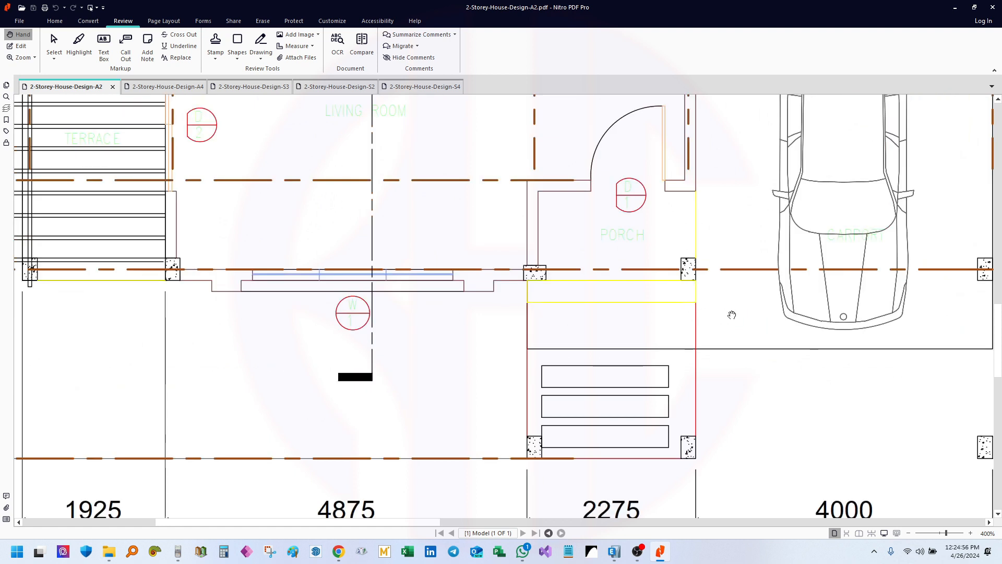
pyautogui.keyDown('ctrl'); pyautogui.scroll(-2, 731, 315); pyautogui.keyUp('ctrl')
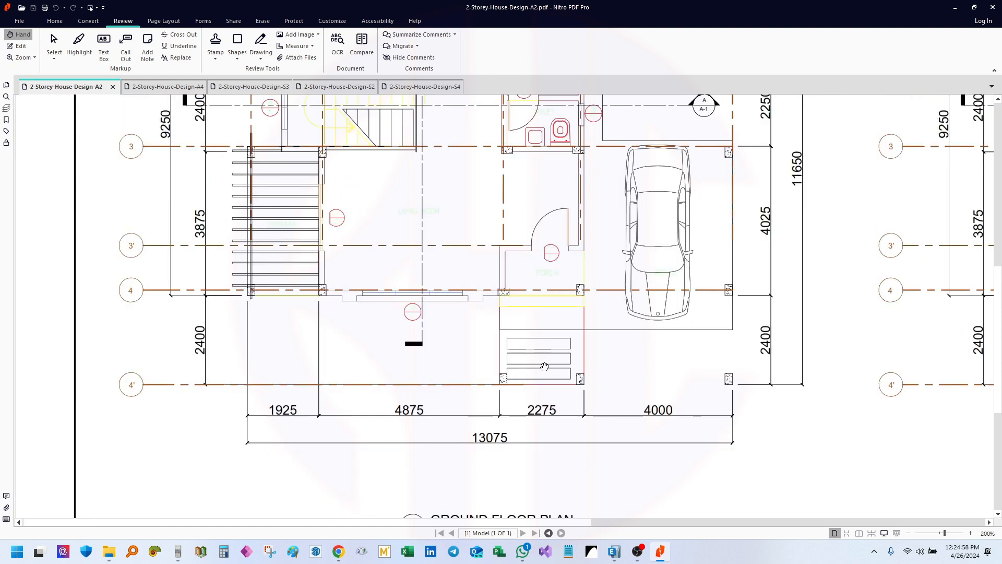
pyautogui.keyDown('ctrl'); pyautogui.scroll(3, 562, 383); pyautogui.keyUp('ctrl')
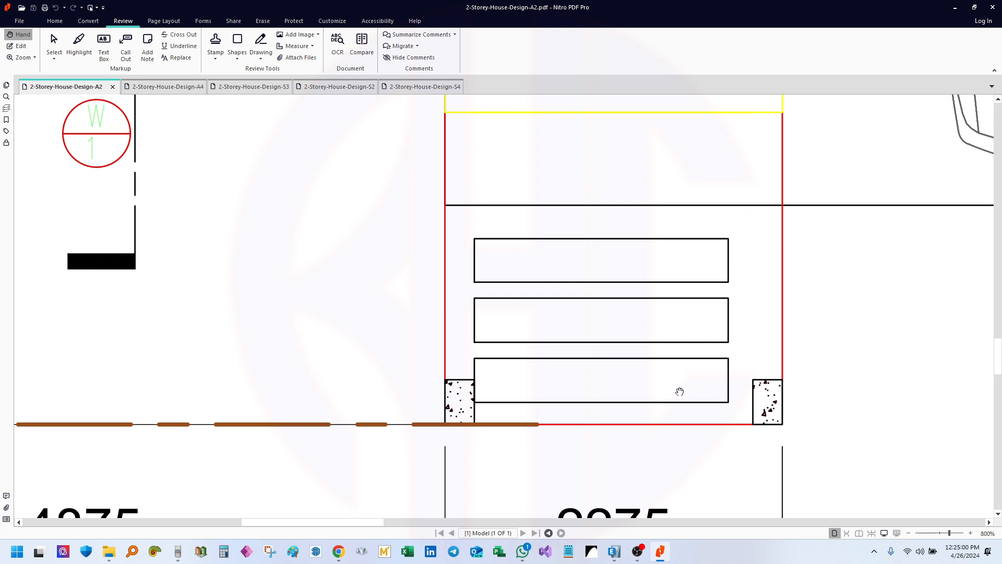
pyautogui.keyDown('ctrl'); pyautogui.scroll(-4, 621, 383); pyautogui.keyUp('ctrl')
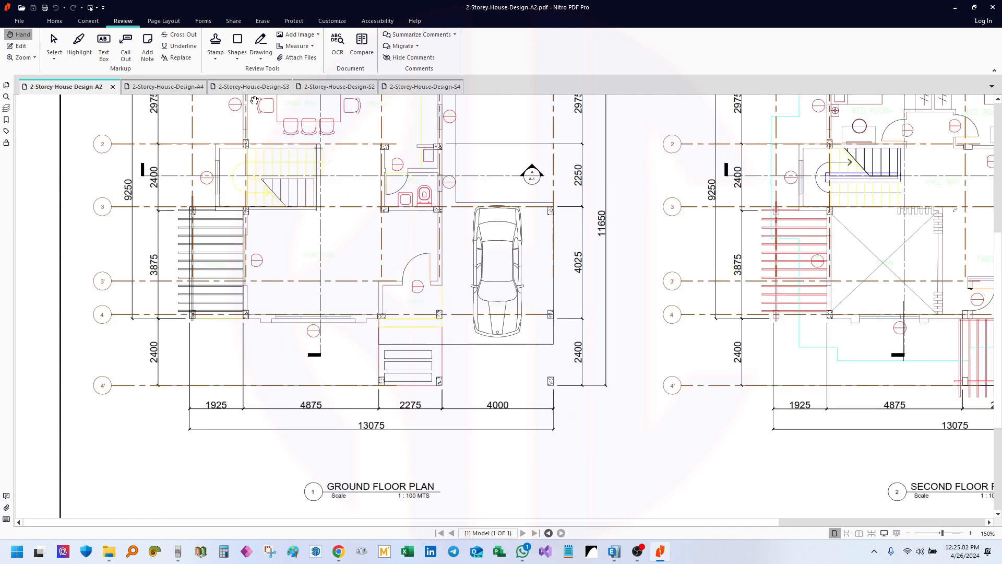
# - Inspect the floor levels at the carport on the 2-Storey-House-Design-A4 front elevation and bring up a cleared calculator
pyautogui.click(168, 87)
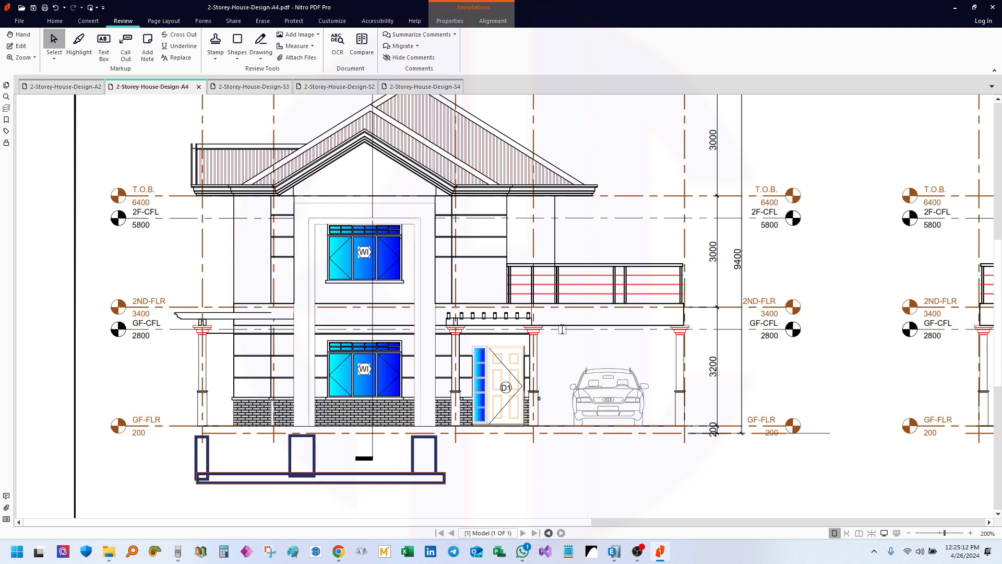
pyautogui.keyDown('ctrl'); pyautogui.scroll(2, 634, 369); pyautogui.keyUp('ctrl')
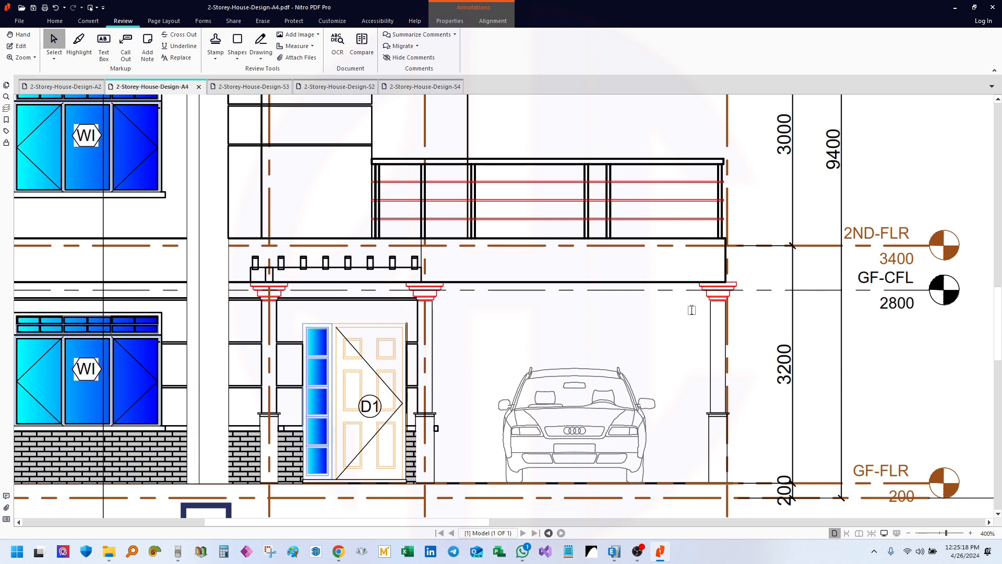
pyautogui.scroll(-1, 618, 281)
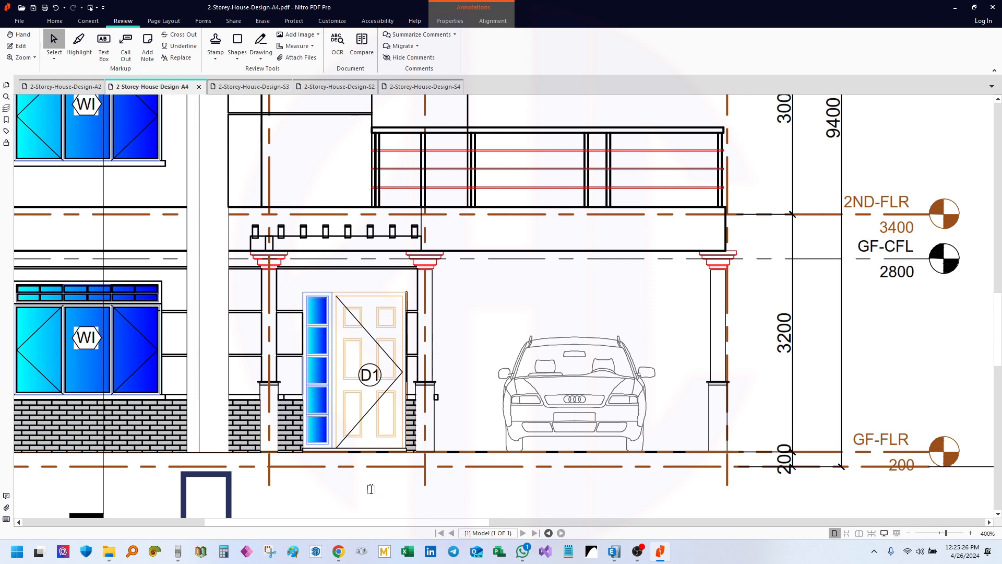
pyautogui.click(177, 552)
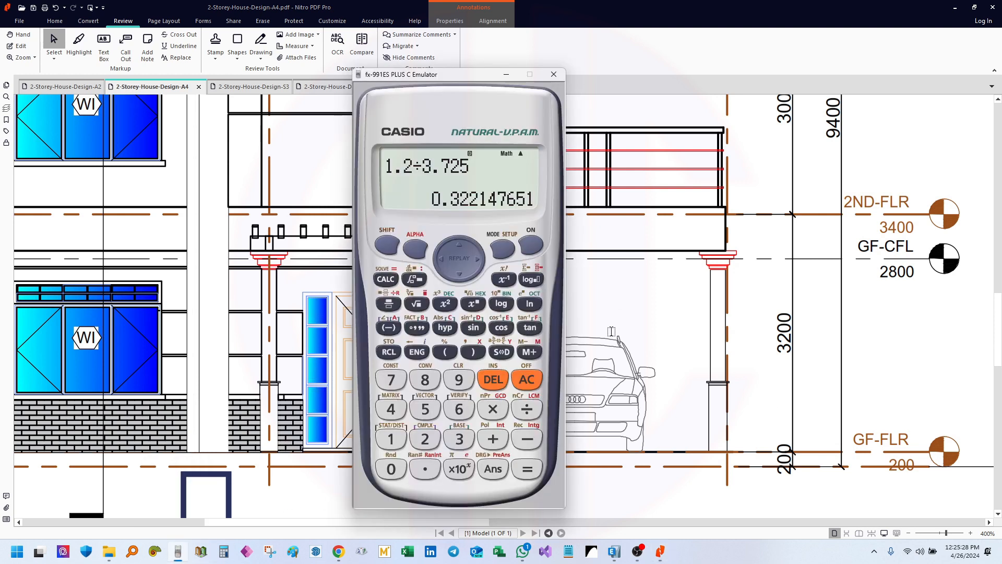
pyautogui.click(526, 381)
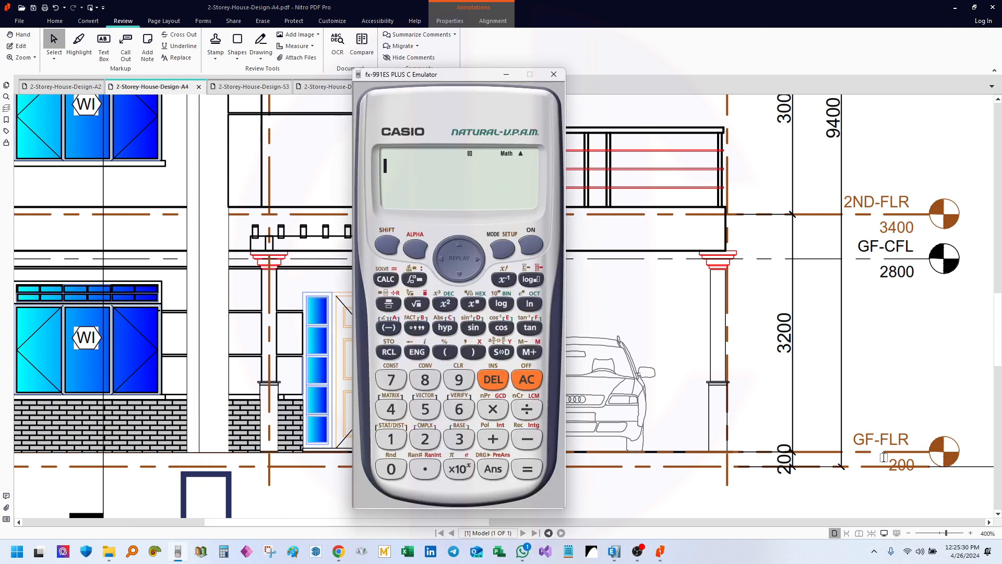
# - Switch to a maximized ETABS window and view the grid A elevation, briefly showing its members extruded
pyautogui.click(736, 43)
pyautogui.click(954, 8)
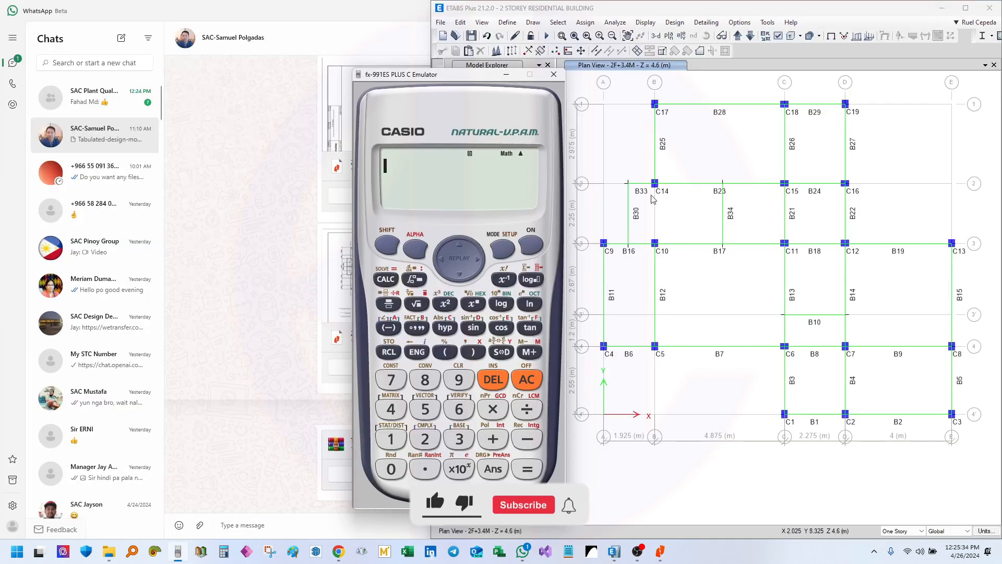
pyautogui.click(966, 8)
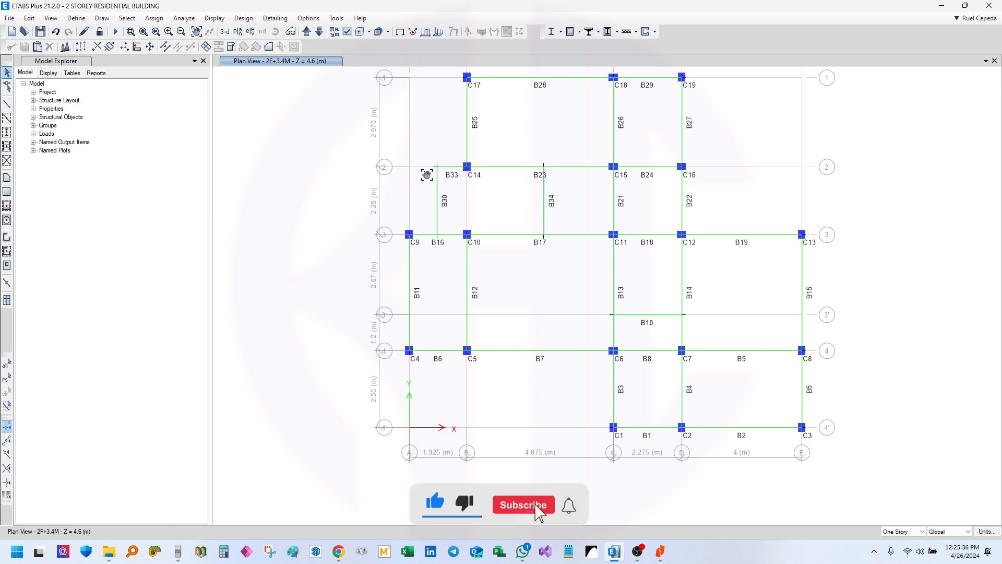
pyautogui.click(257, 34)
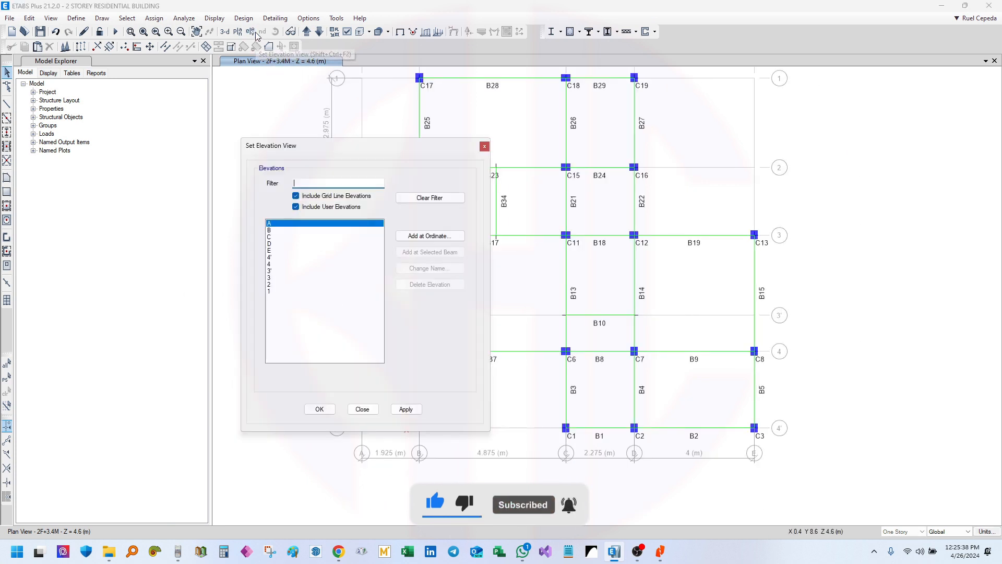
pyautogui.click(319, 408)
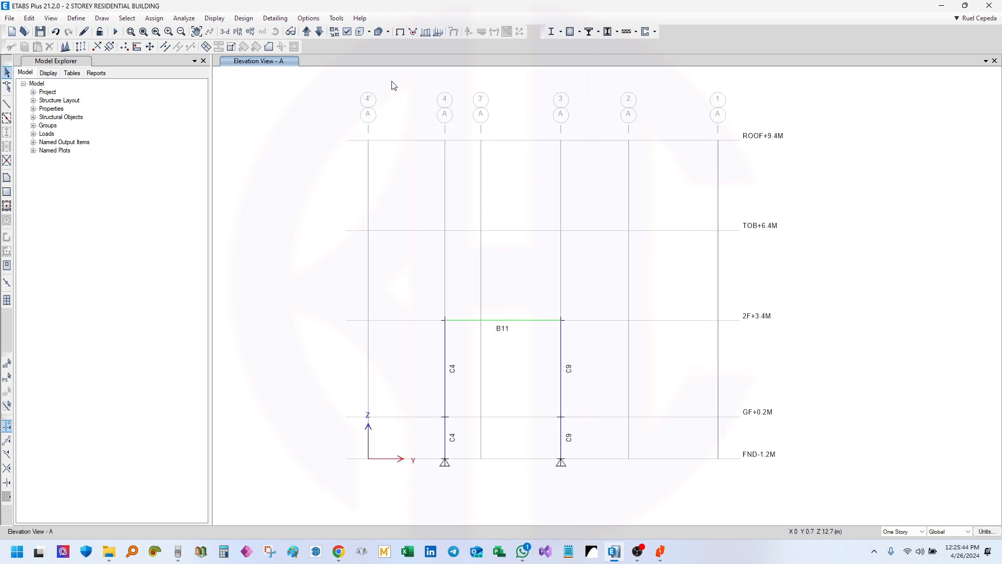
pyautogui.click(360, 32)
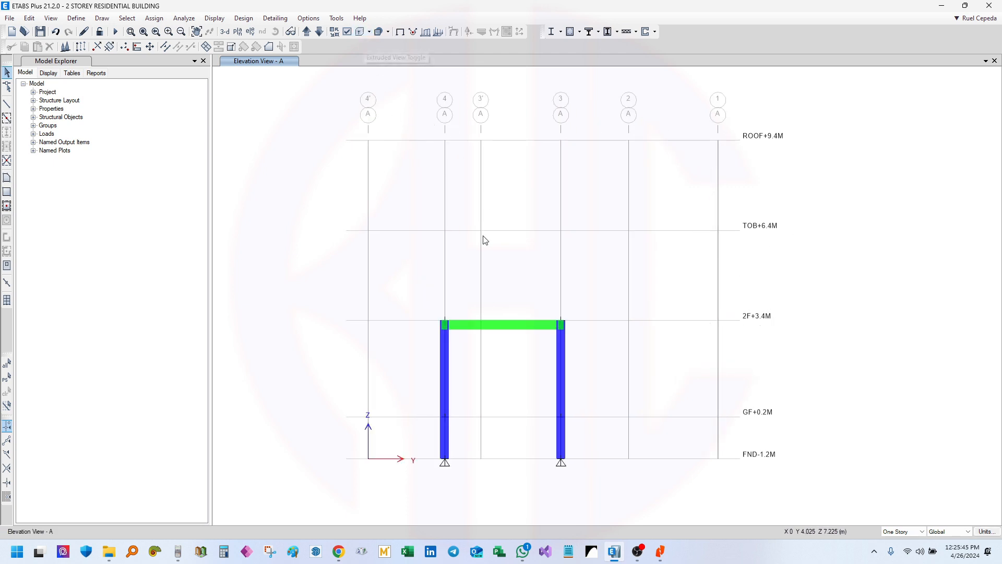
pyautogui.click(400, 31)
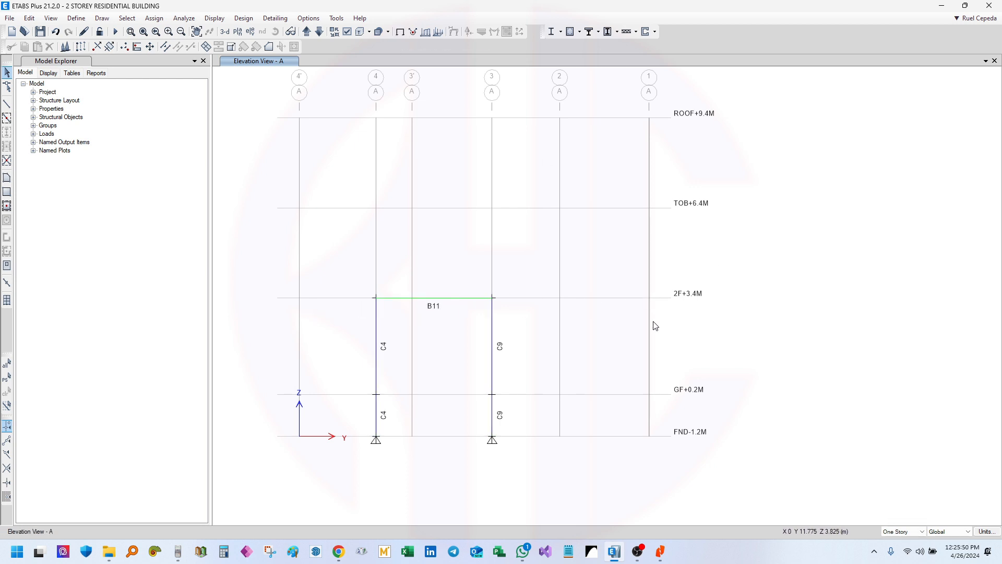
# - Bring up the calculator and place it beside the storey levels, clear of the grid A elevation
pyautogui.click(179, 556)
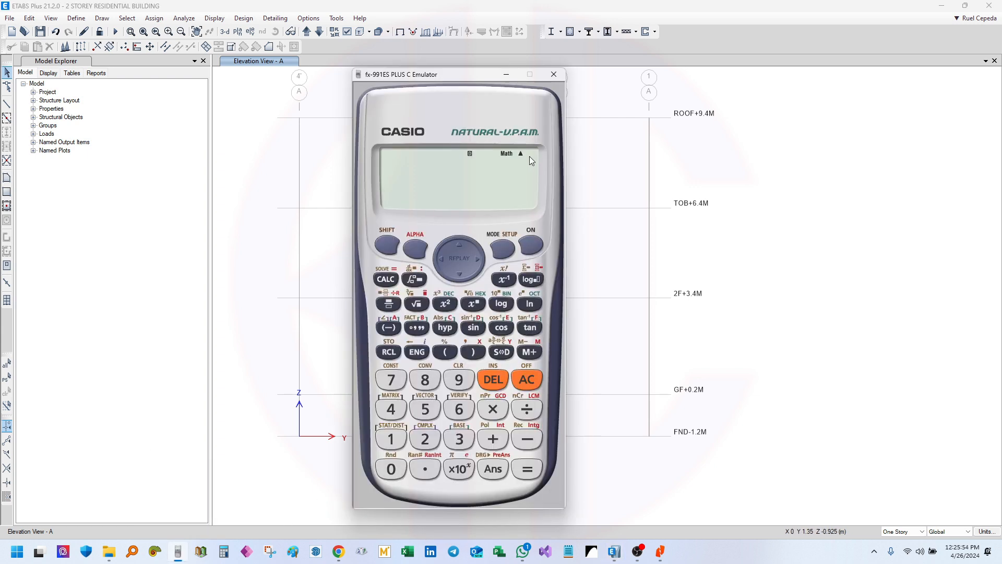
pyautogui.moveTo(440, 71); pyautogui.dragTo(814, 85)
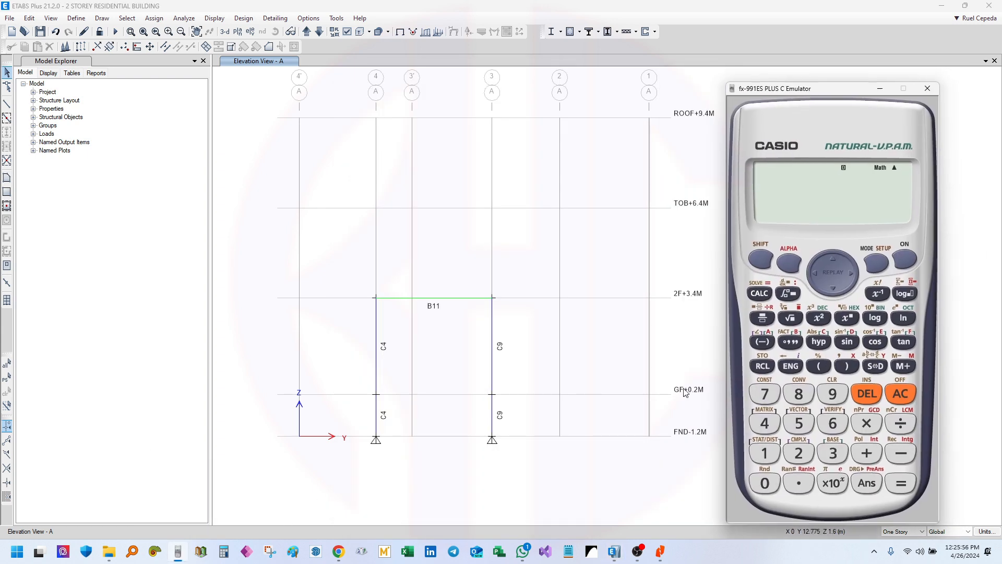
# - Return to the drawings and examine the front trellis and adjoining terrace on the second floor plan in 2-Storey-House-Design-A2
pyautogui.click(660, 551)
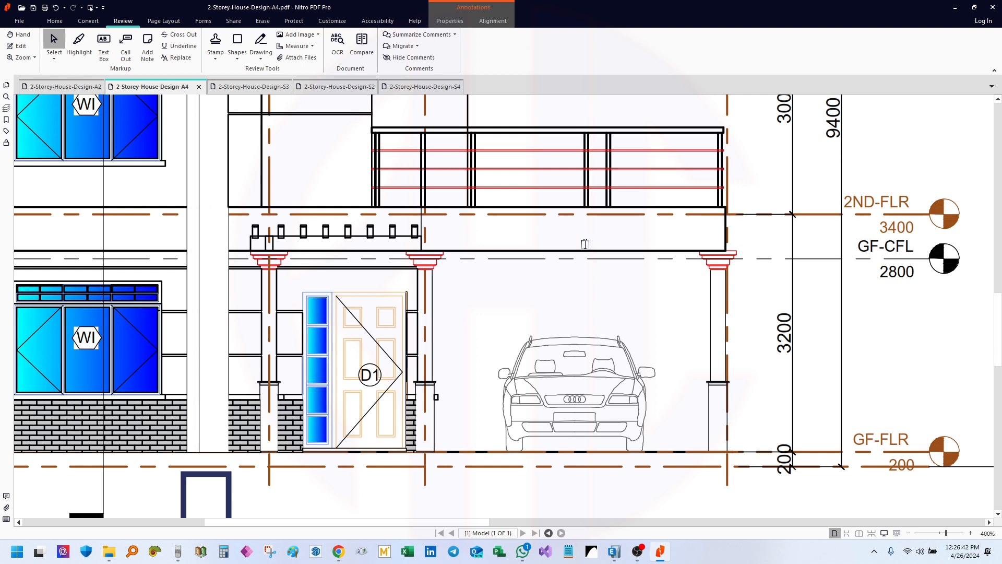
pyautogui.click(58, 88)
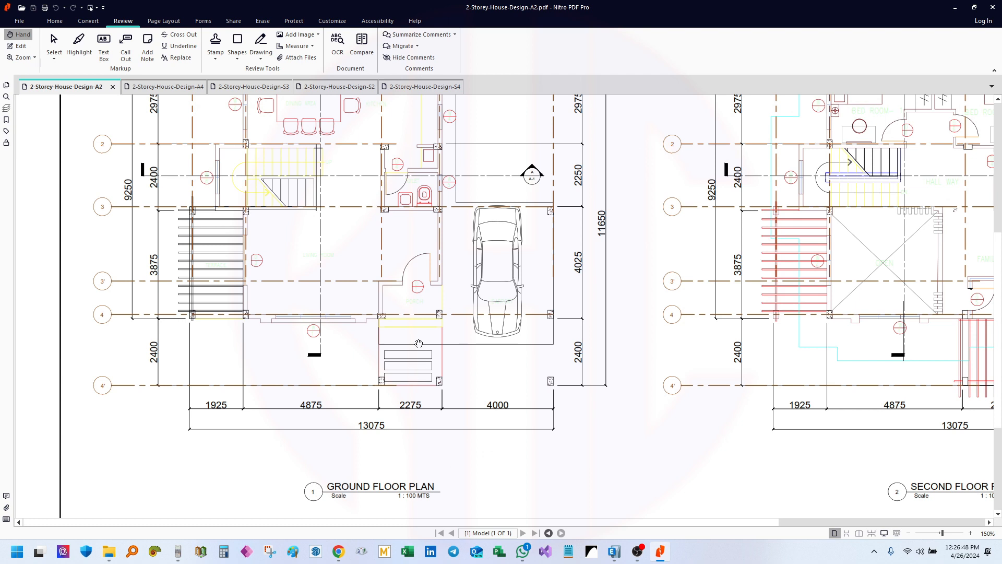
pyautogui.hscroll(5, 841, 329)
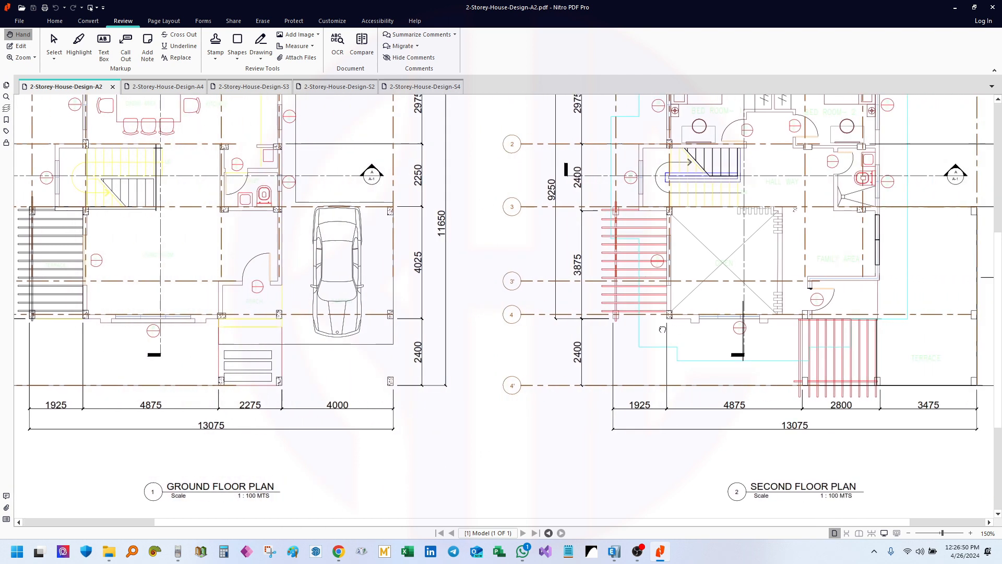
pyautogui.keyDown('ctrl'); pyautogui.scroll(4, 748, 340); pyautogui.keyUp('ctrl')
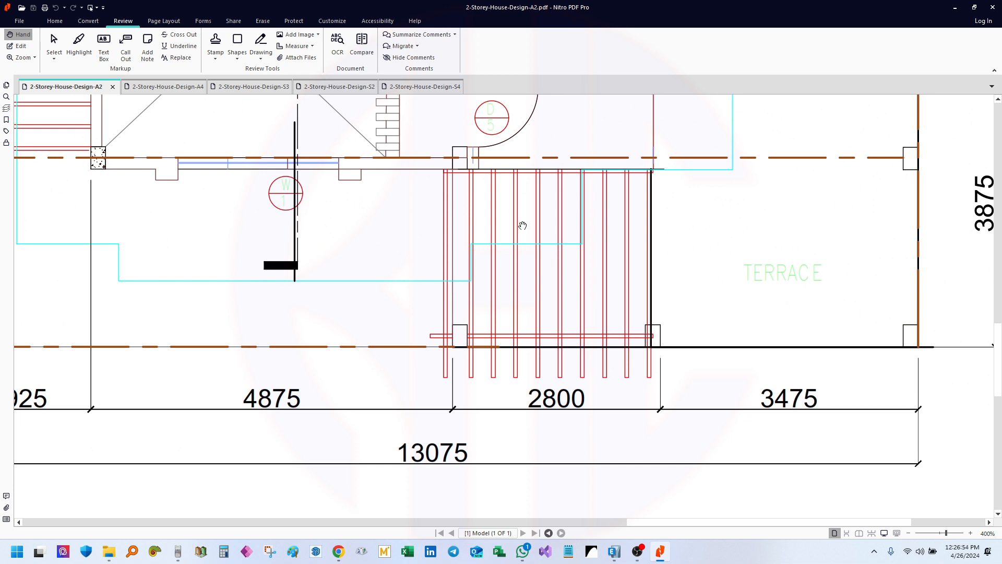
pyautogui.moveTo(659, 230); pyautogui.dragTo(499, 241)
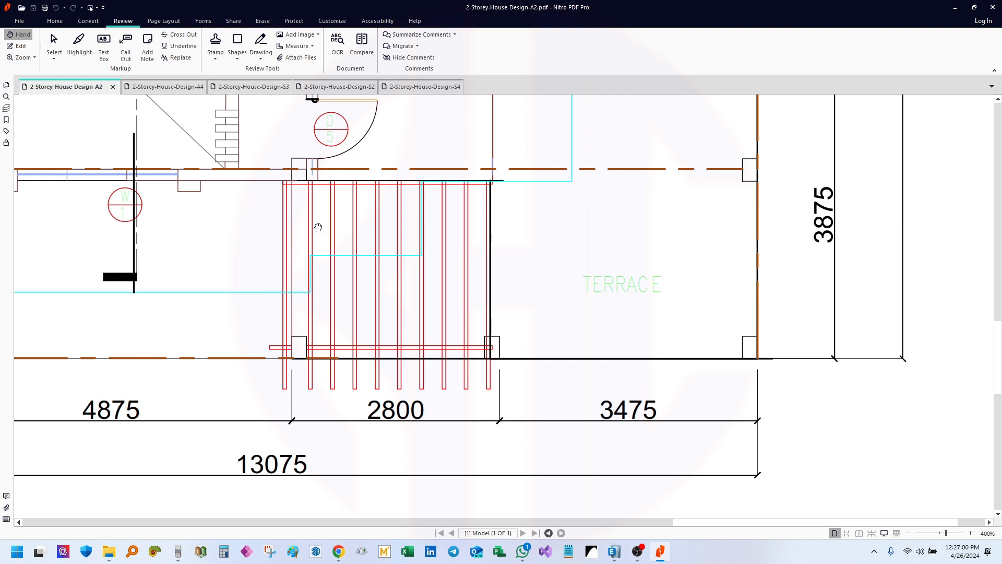
pyautogui.moveTo(476, 246); pyautogui.dragTo(413, 262)
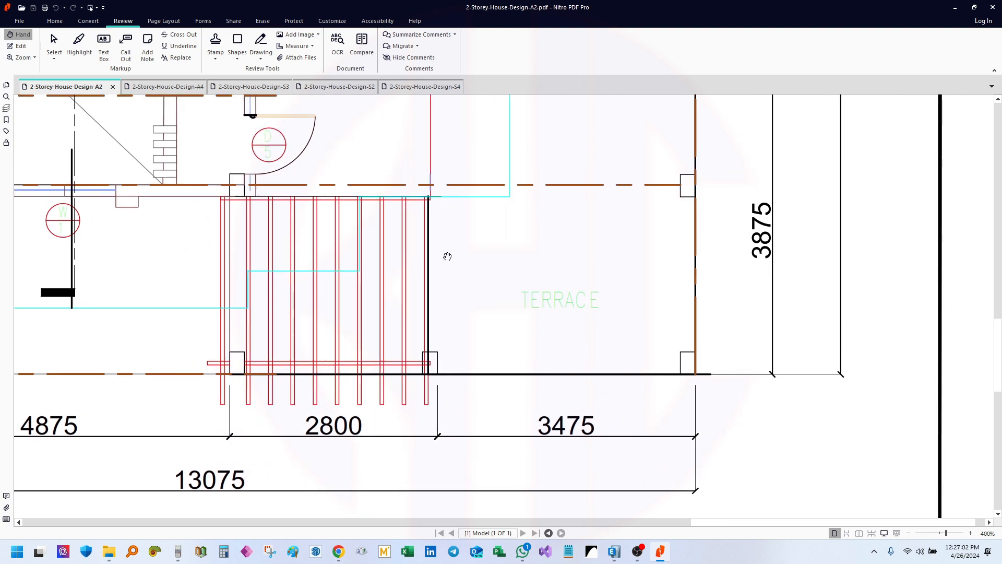
pyautogui.moveTo(360, 285); pyautogui.dragTo(617, 295)
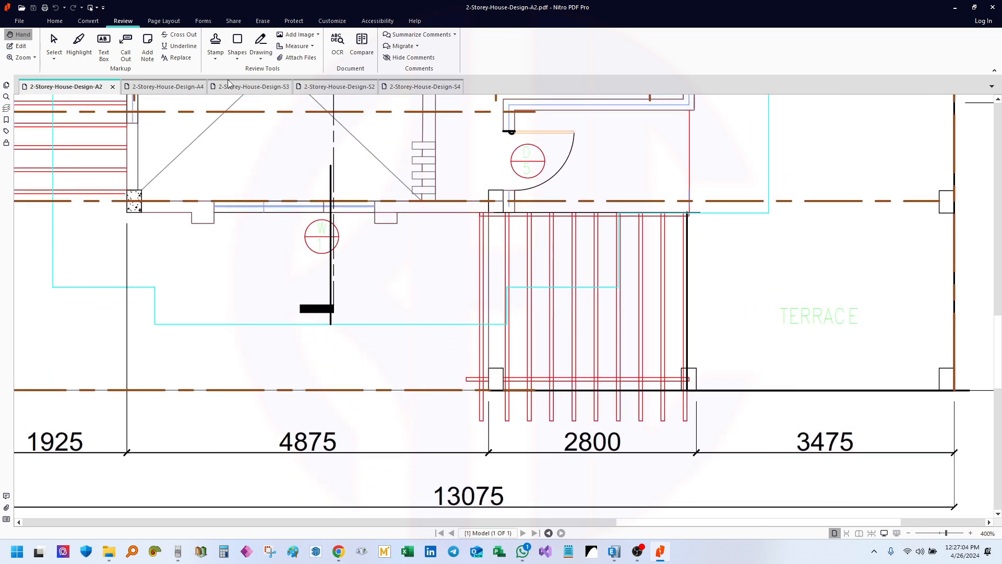
# - Review the second floor slab plan in 2-Storey-House-Design-S3 and the second floor beam layout in 2-Storey-House-Design-S2
pyautogui.click(167, 87)
pyautogui.click(245, 87)
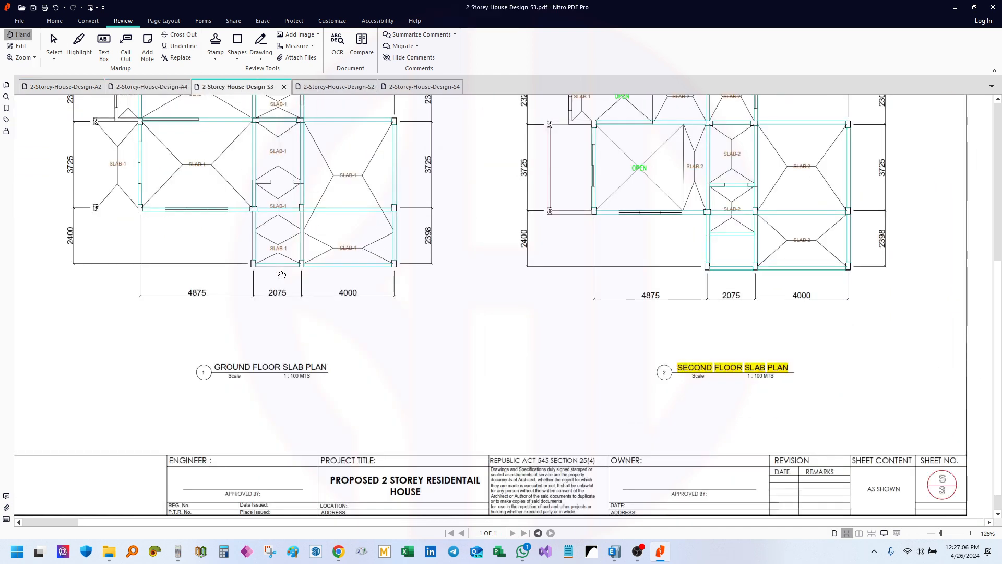
pyautogui.scroll(1, 310, 242)
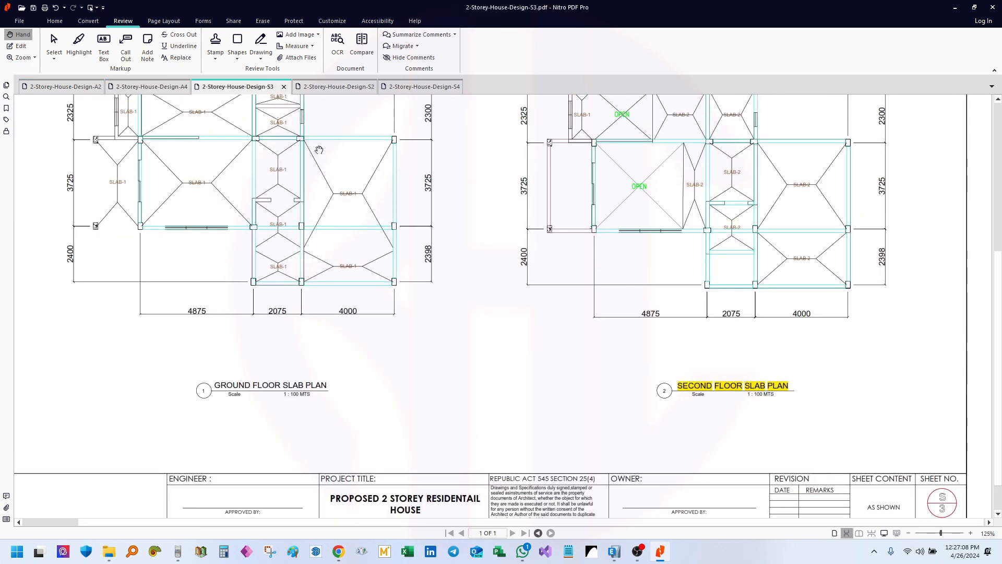
pyautogui.click(337, 88)
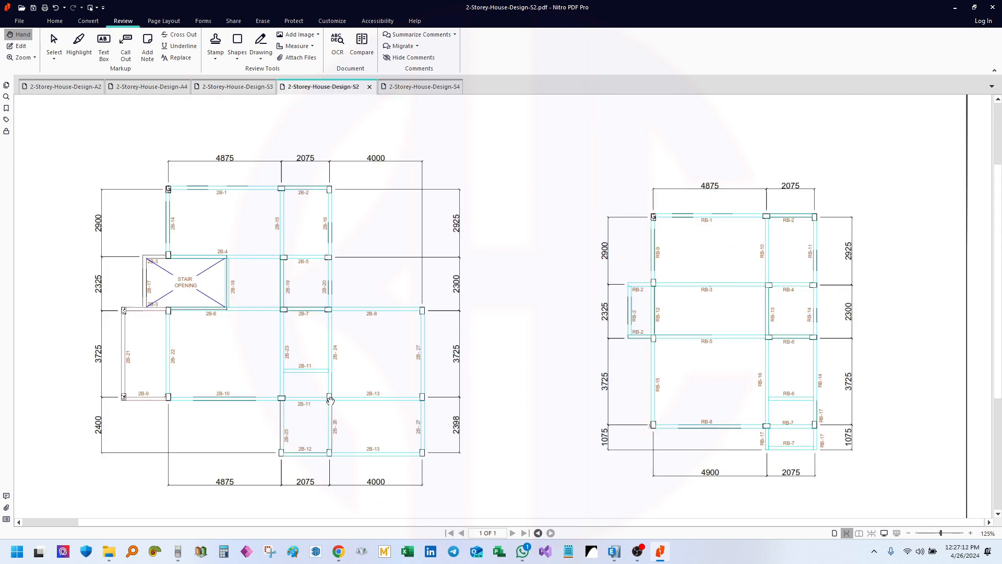
# - Switch to ETABS and display the plan view of story level 2F+3.4M
pyautogui.click(613, 551)
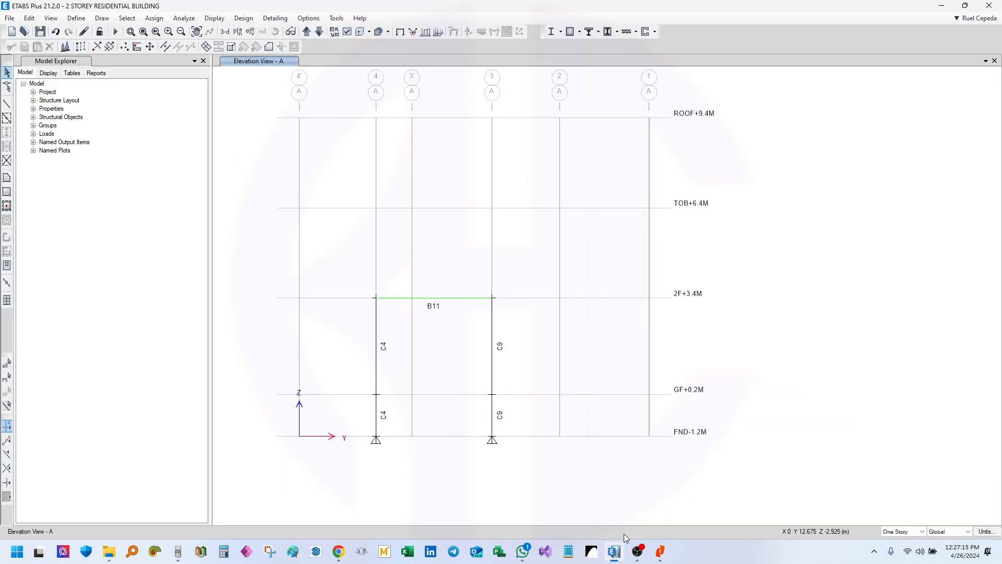
pyautogui.click(242, 36)
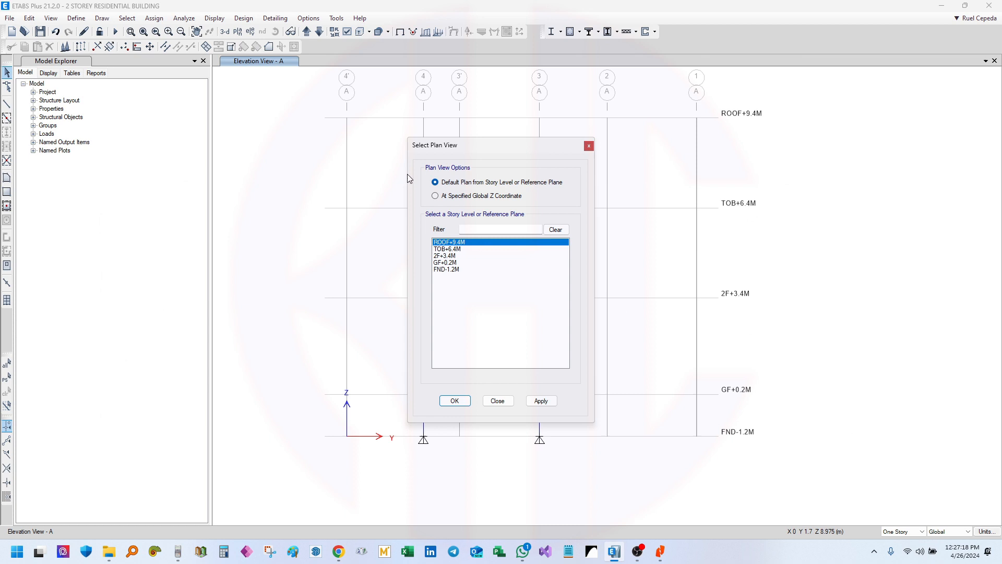
pyautogui.click(455, 256)
pyautogui.click(456, 400)
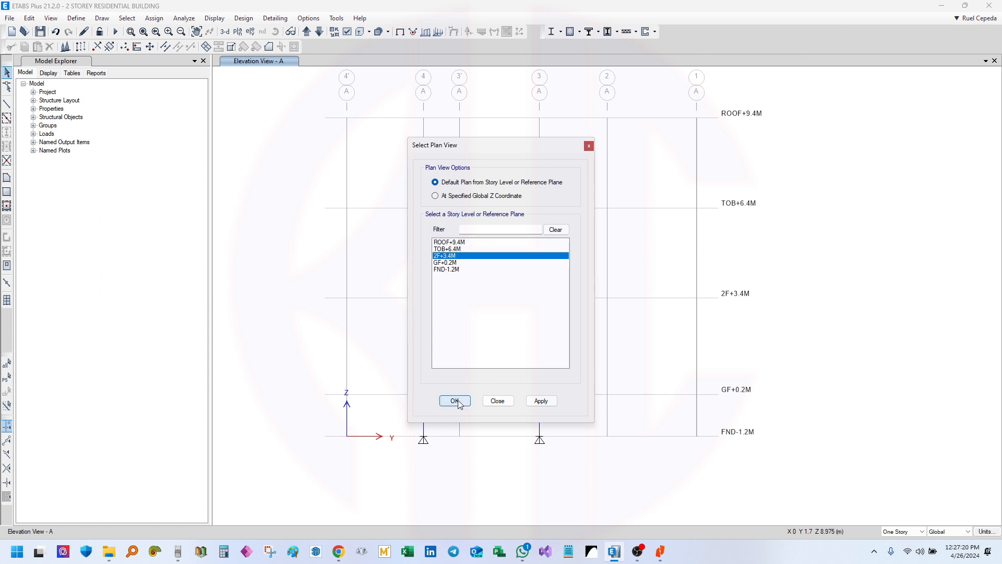
# - Delete the two second floor beams meeting at column C1, along grid C and grid 4'
pyautogui.moveTo(532, 445); pyautogui.dragTo(513, 404)
pyautogui.moveTo(514, 392); pyautogui.dragTo(439, 379)
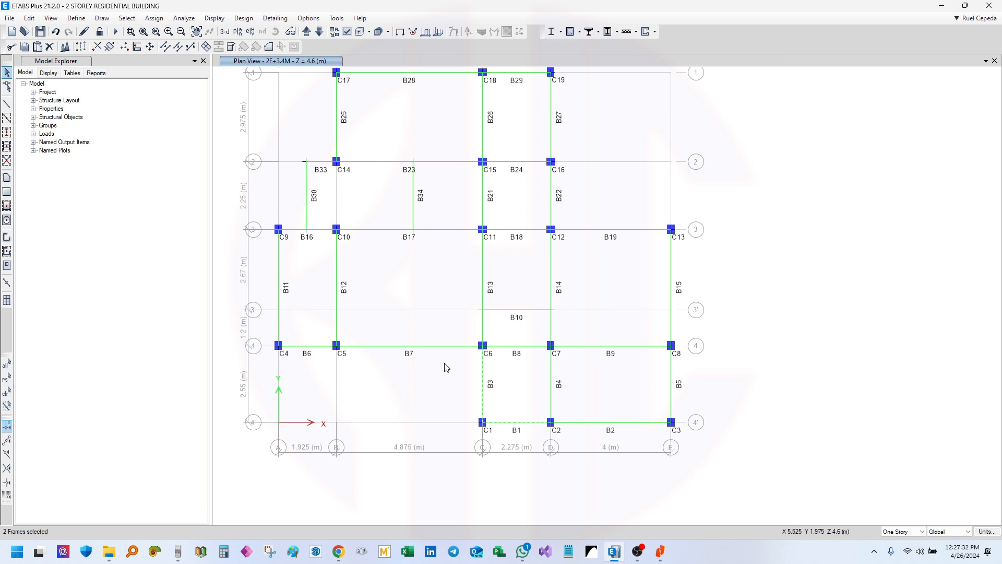
pyautogui.press('Delete')
pyautogui.moveTo(472, 353); pyautogui.dragTo(561, 326, button='middle')
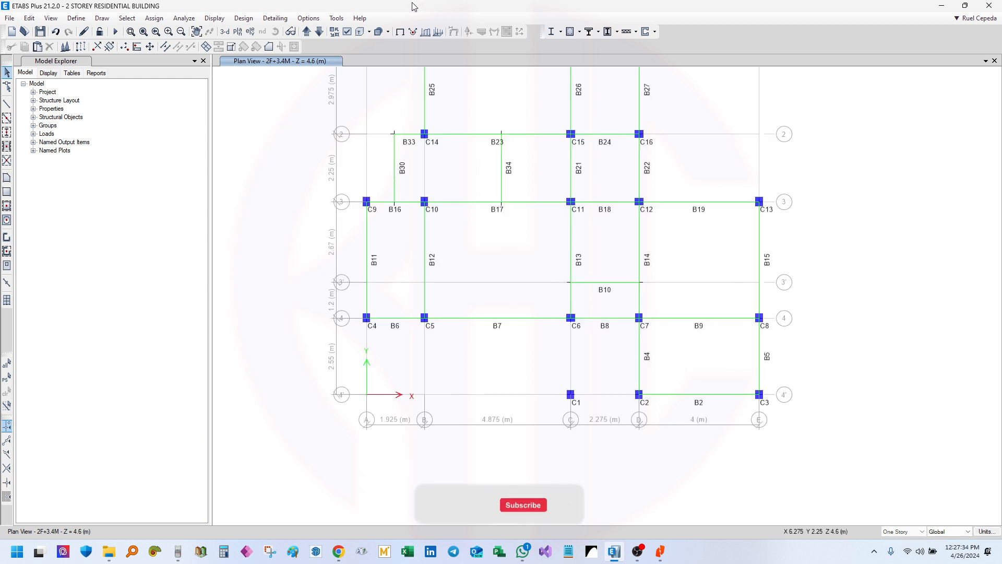
# - Display the second floor frames as extruded sections to inspect the beam layout, and restore the line display
pyautogui.click(360, 31)
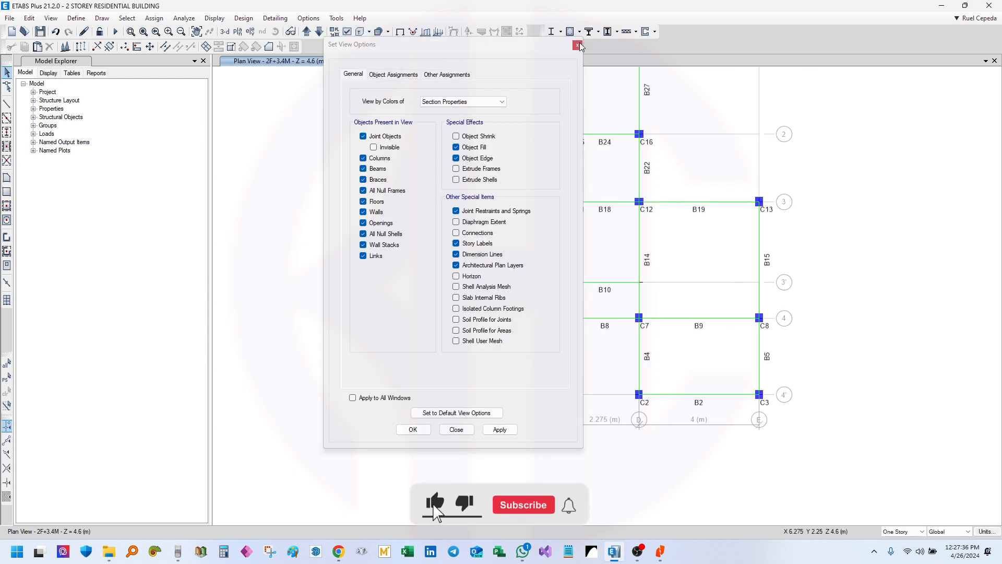
pyautogui.click(579, 46)
pyautogui.click(360, 32)
pyautogui.moveTo(618, 254); pyautogui.dragTo(635, 273, button='middle')
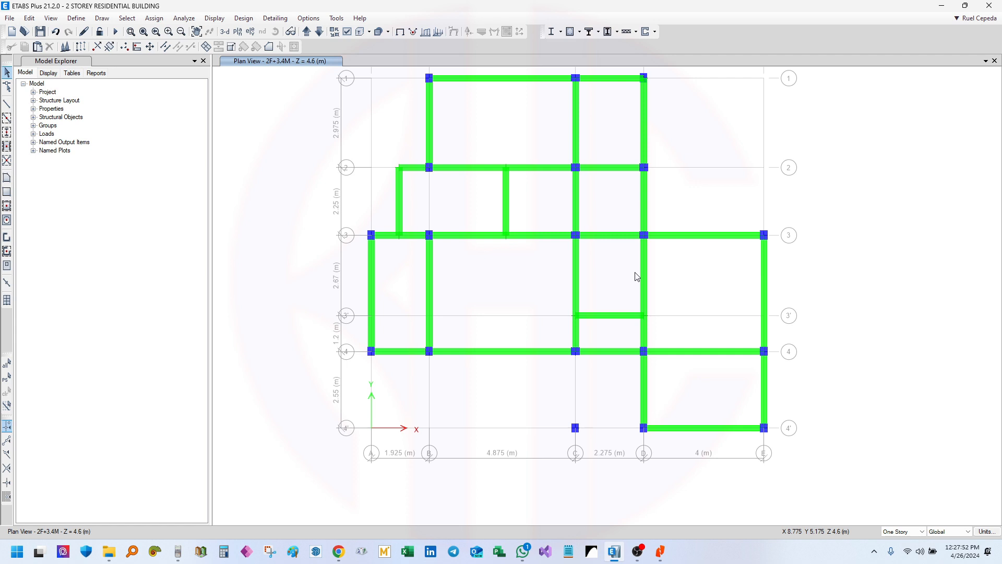
pyautogui.moveTo(731, 239); pyautogui.dragTo(745, 286, button='middle')
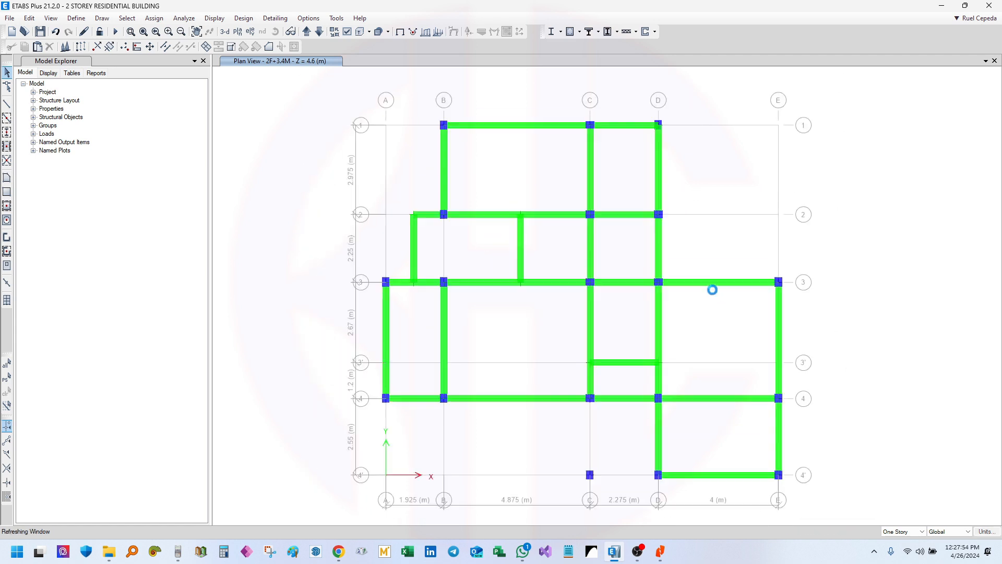
pyautogui.click(401, 33)
# - Arrange the PDF drawings and the ETABS 2F+3.4M plan view side by side
pyautogui.moveTo(535, 6)
pyautogui.mouseDown()
pyautogui.moveTo(598, 13)
pyautogui.moveTo(856, 212)
pyautogui.moveTo(1000, 225)
pyautogui.mouseUp()
pyautogui.click(852, 317)
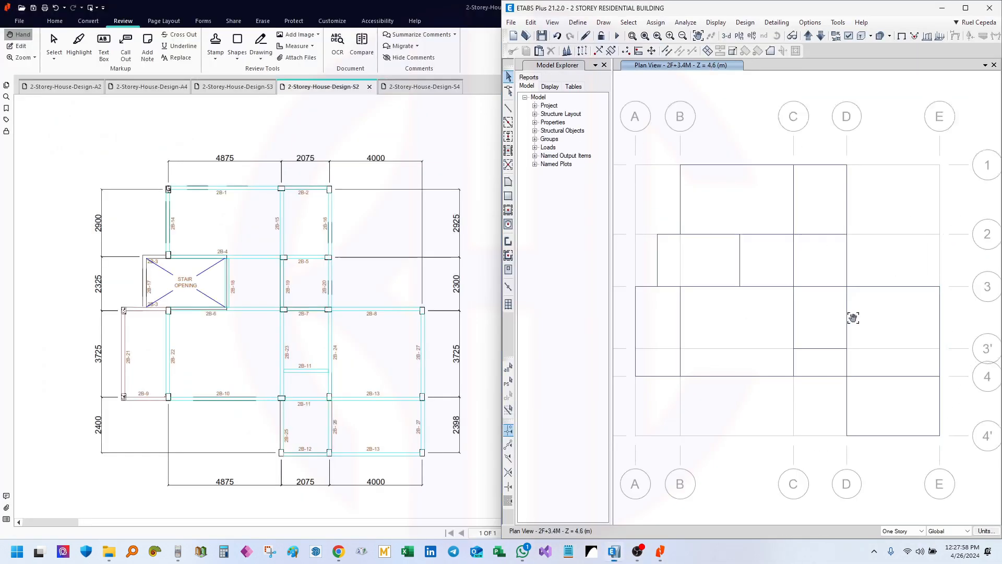
pyautogui.click(64, 88)
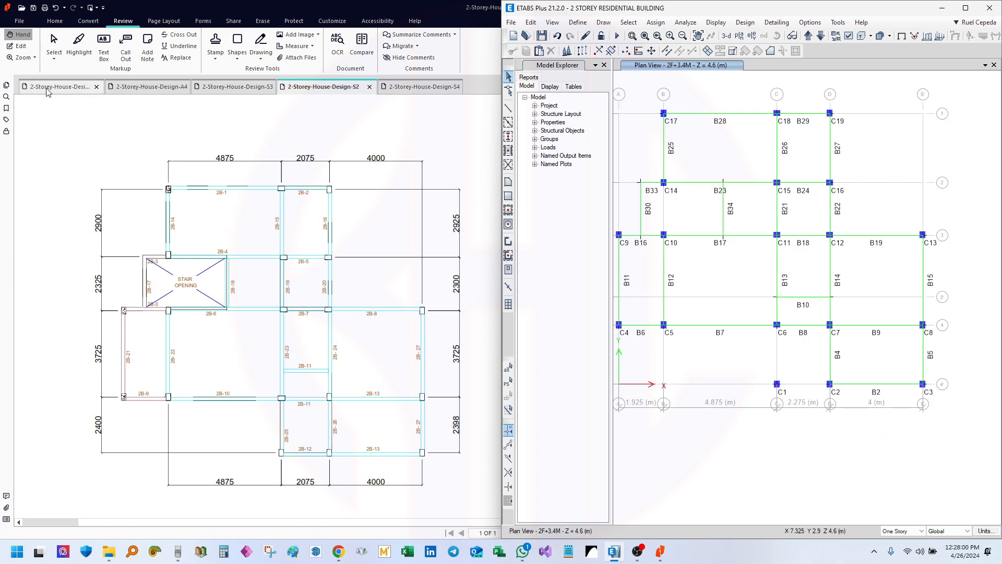
pyautogui.moveTo(252, 9); pyautogui.dragTo(2, 178)
# - Review the front entrance trellis in 2-Storey-House-Design-A4 and the second floor slab panels near it in 2-Storey-House-Design-S3
pyautogui.click(156, 87)
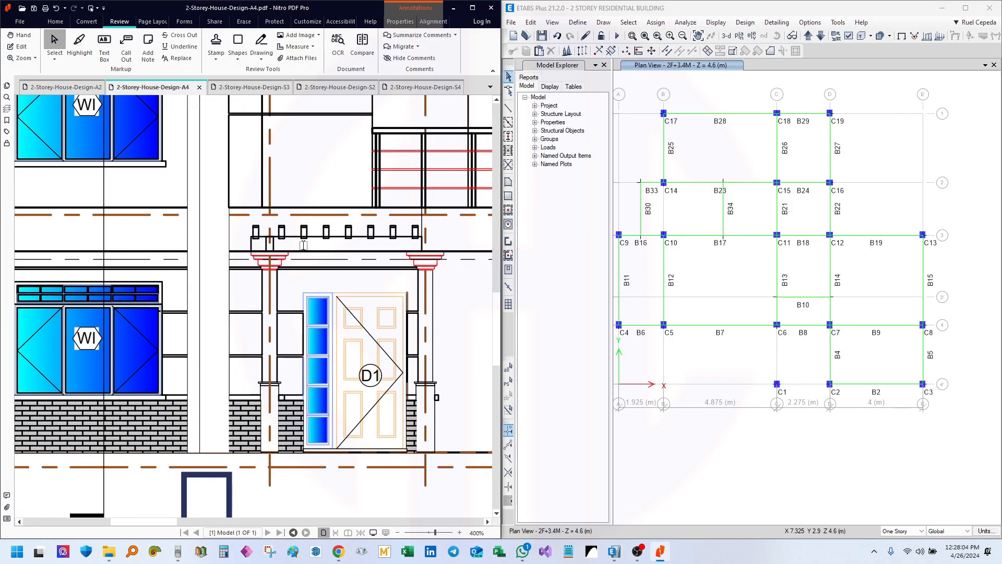
pyautogui.scroll(-1, 310, 239)
pyautogui.click(251, 87)
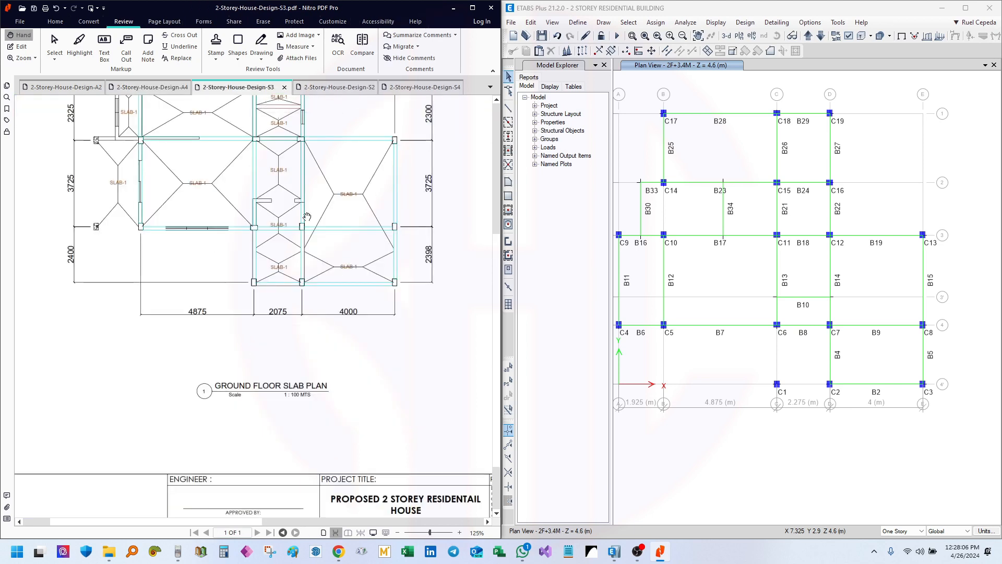
pyautogui.keyDown('ctrl'); pyautogui.scroll(-3, 425, 310); pyautogui.keyUp('ctrl')
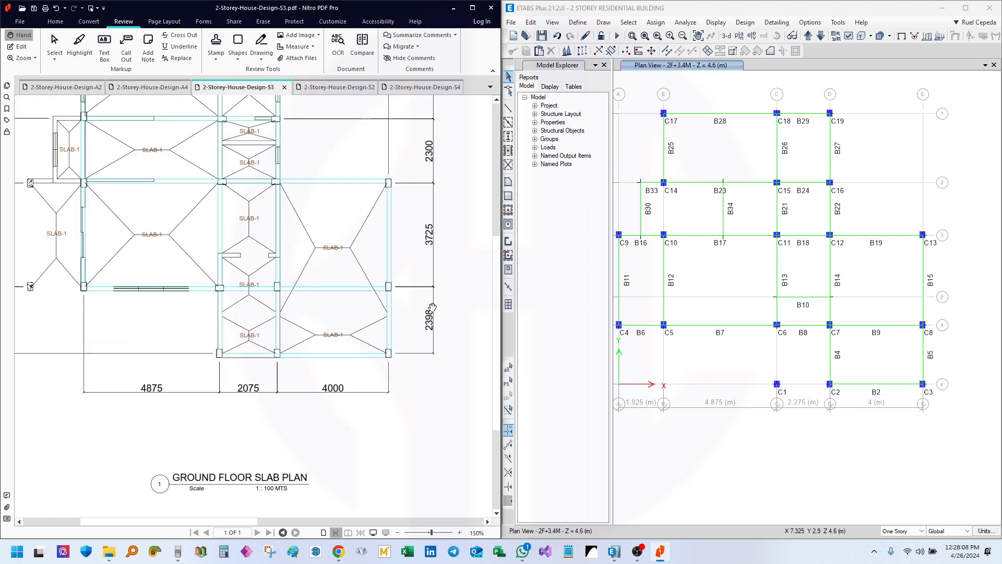
pyautogui.keyDown('ctrl'); pyautogui.scroll(4, 332, 347); pyautogui.keyUp('ctrl')
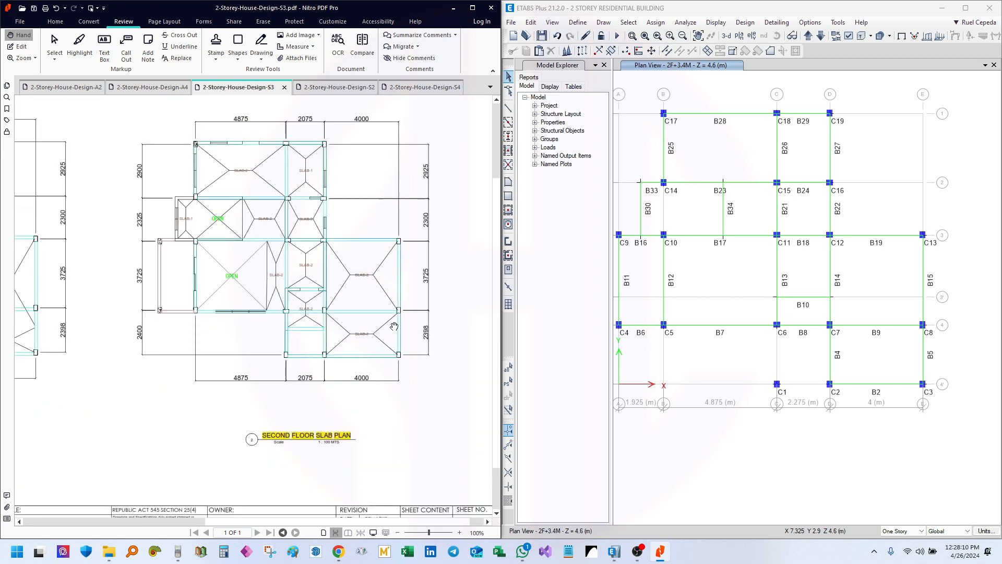
pyautogui.moveTo(326, 338); pyautogui.dragTo(300, 306)
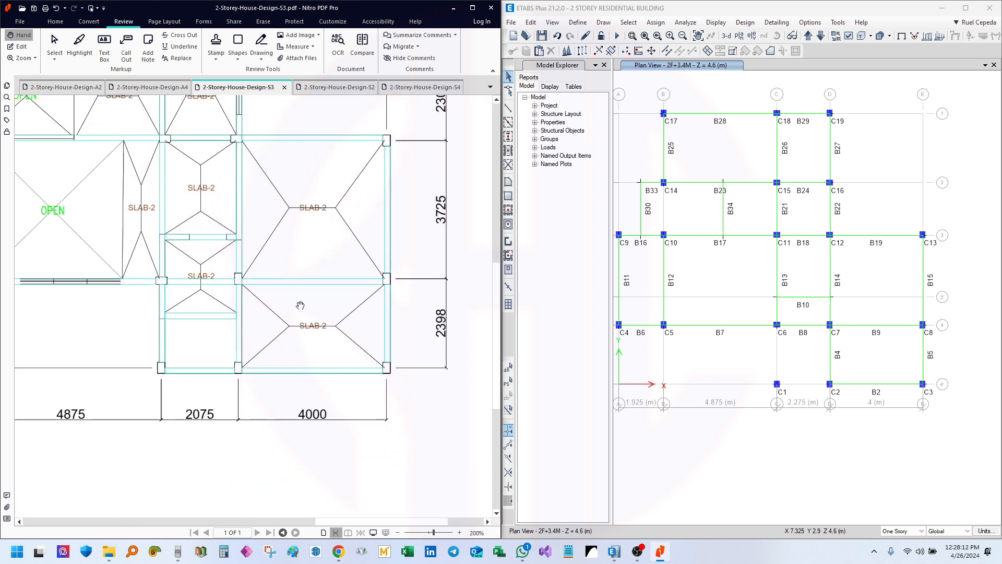
pyautogui.moveTo(214, 295); pyautogui.dragTo(231, 279)
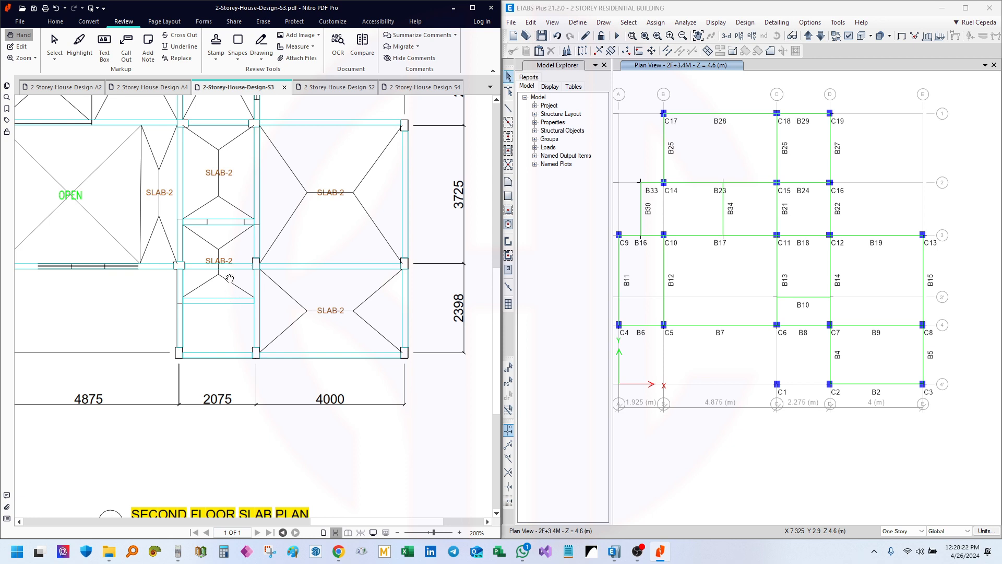
# - Compare the front trellis on the plan in 2-Storey-House-Design-A2 with the adjoining slab panels in 2-Storey-House-Design-S3
pyautogui.click(59, 92)
pyautogui.moveTo(382, 204); pyautogui.dragTo(77, 242)
pyautogui.moveTo(368, 265); pyautogui.dragTo(304, 239)
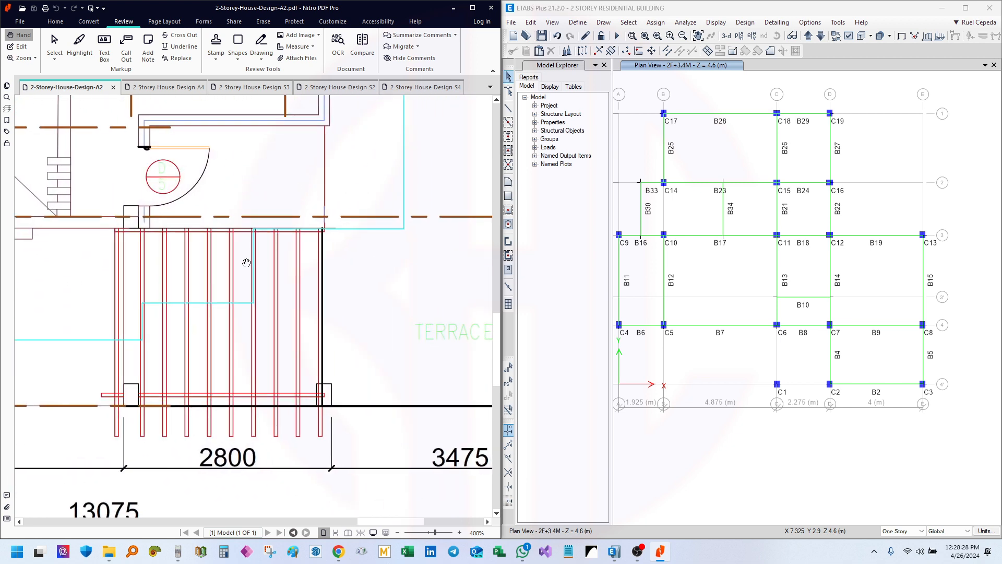
pyautogui.click(230, 92)
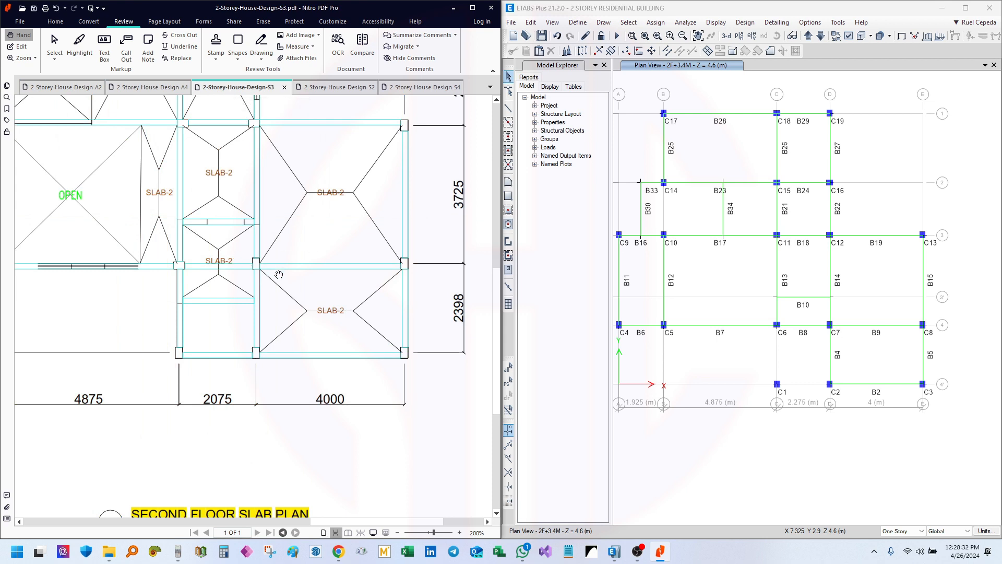
pyautogui.moveTo(280, 276); pyautogui.dragTo(250, 285)
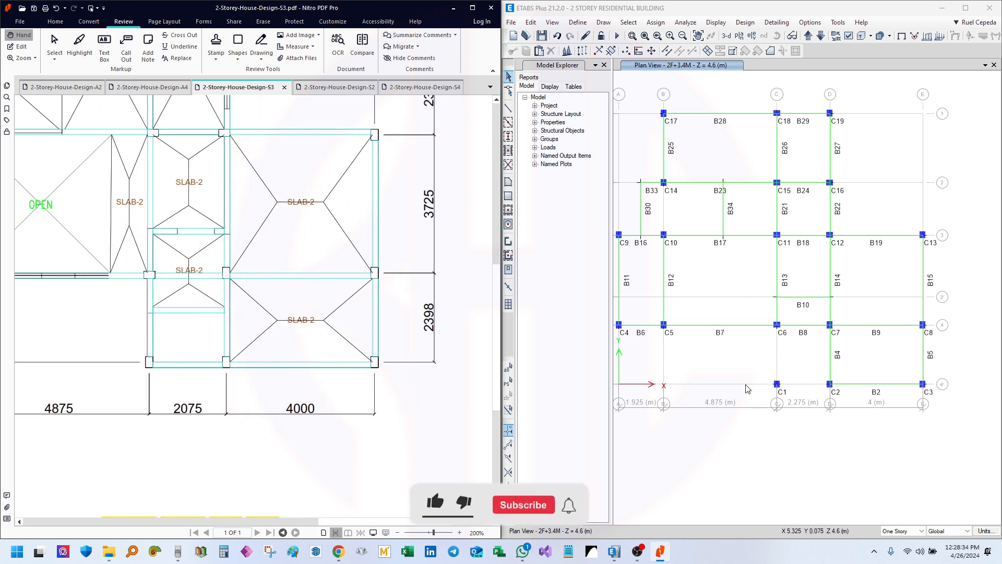
# - Draw a rectangular SLAB125 floor panel in ETABS between grids D and E, from grid 4' to grid 4
pyautogui.moveTo(796, 350); pyautogui.dragTo(769, 356, button='middle')
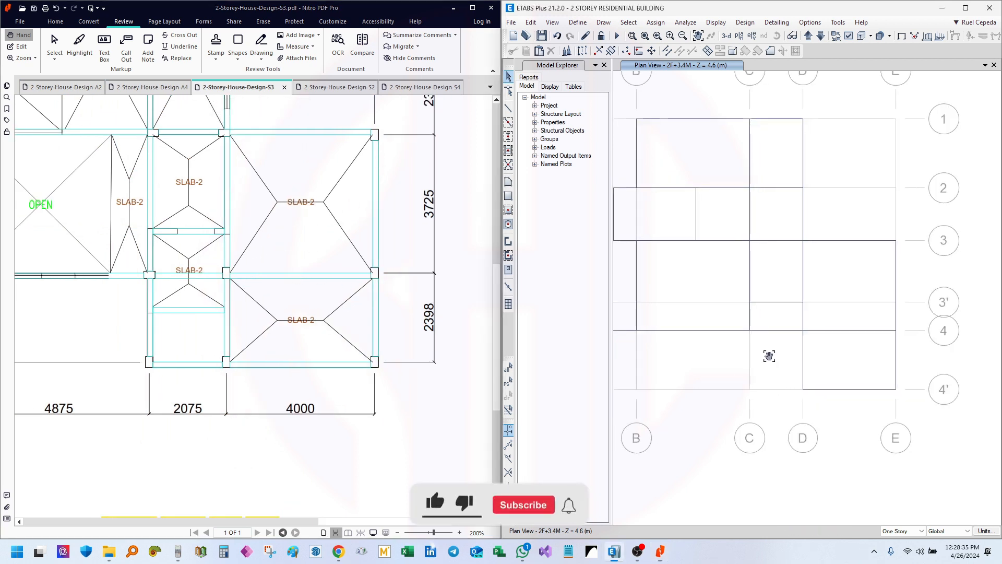
pyautogui.click(510, 199)
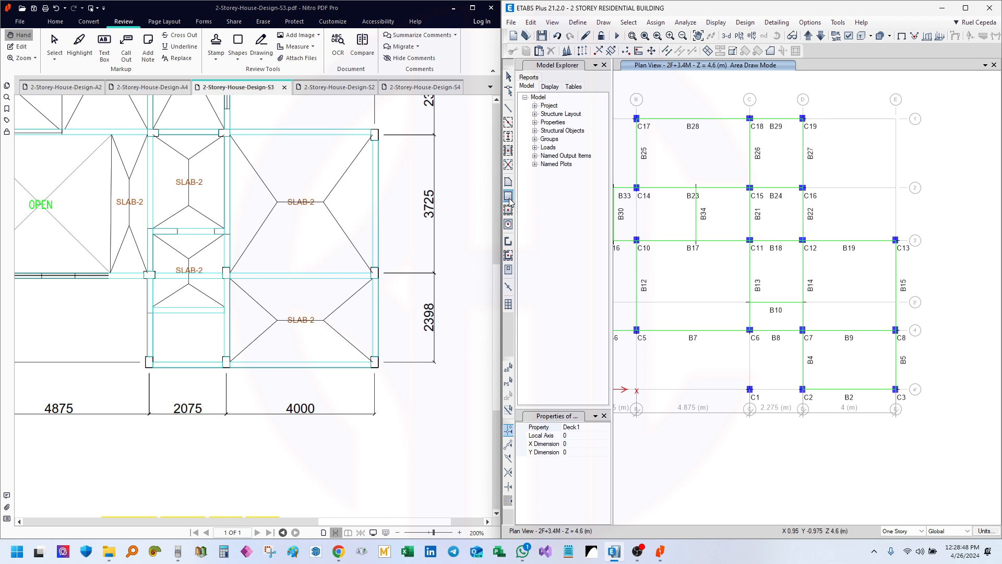
pyautogui.click(605, 428)
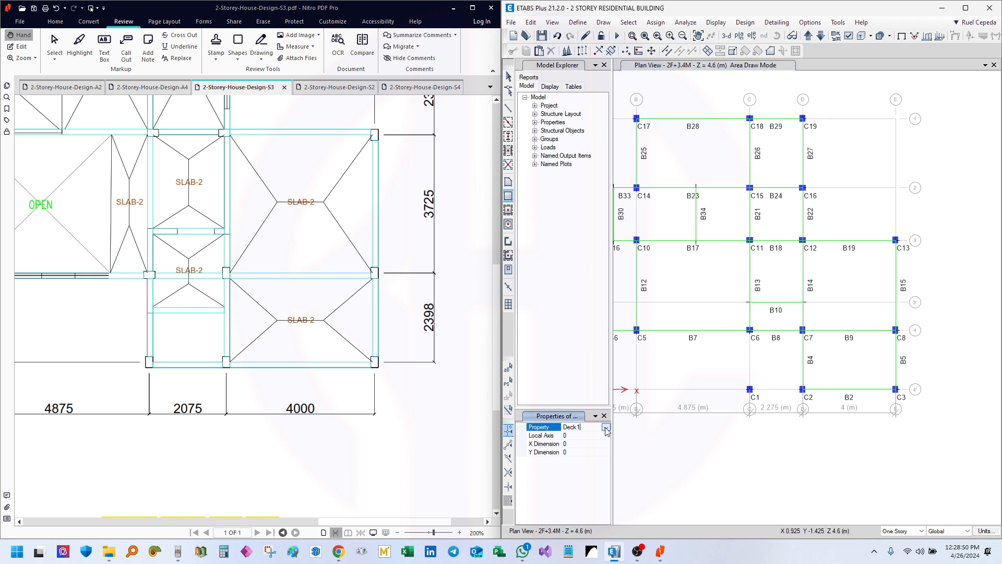
pyautogui.click(607, 428)
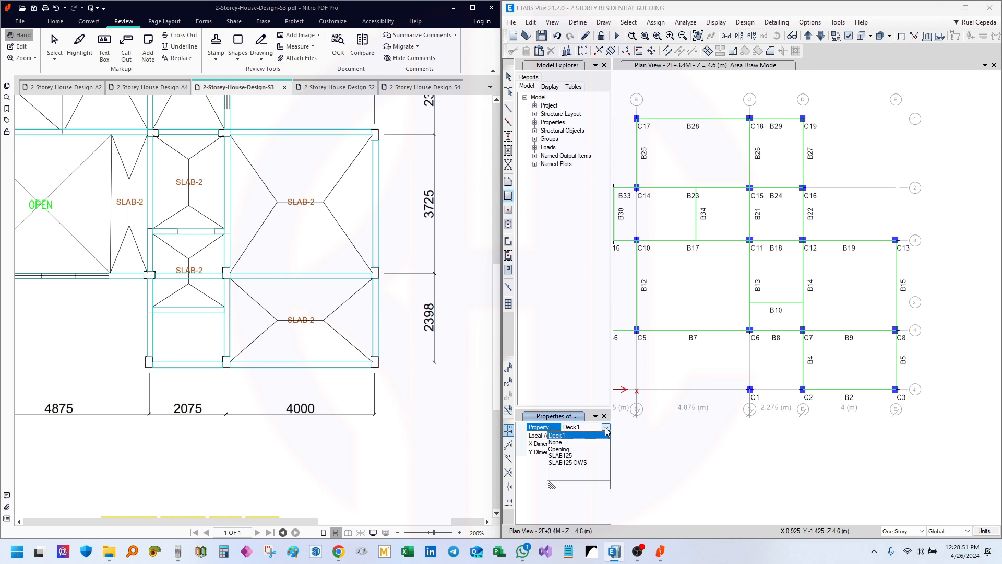
pyautogui.click(560, 456)
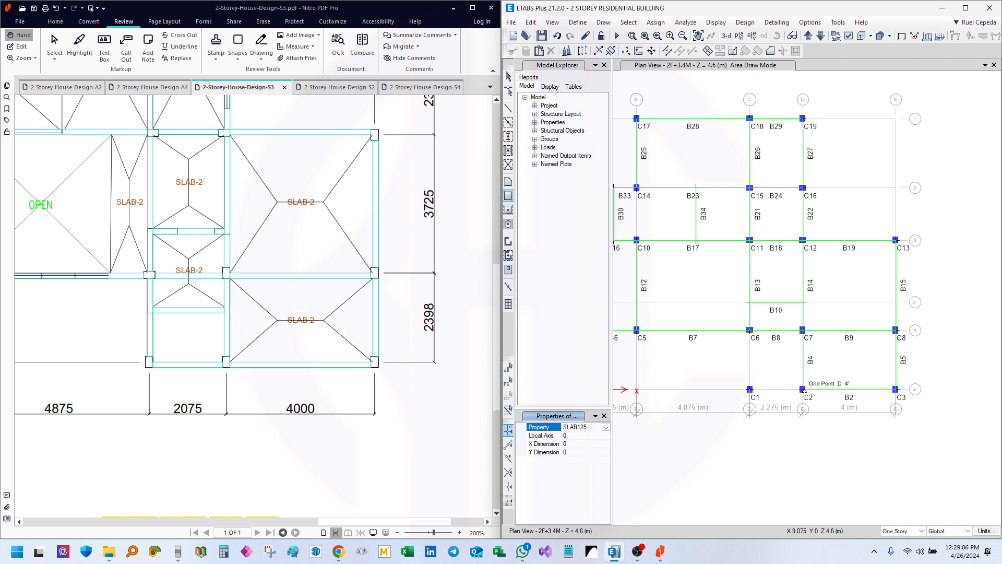
pyautogui.scroll(3, 805, 390)
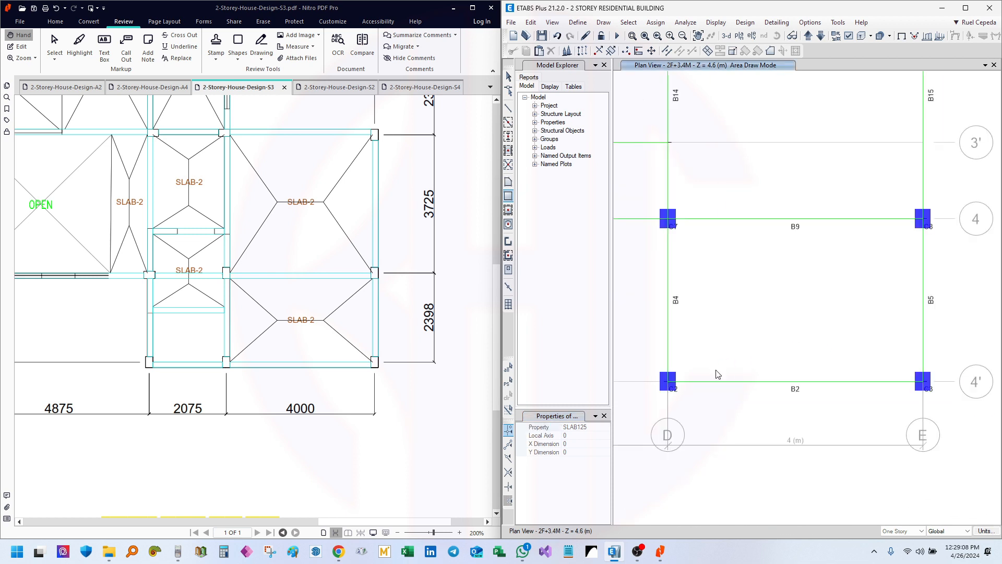
pyautogui.moveTo(686, 373); pyautogui.dragTo(922, 223)
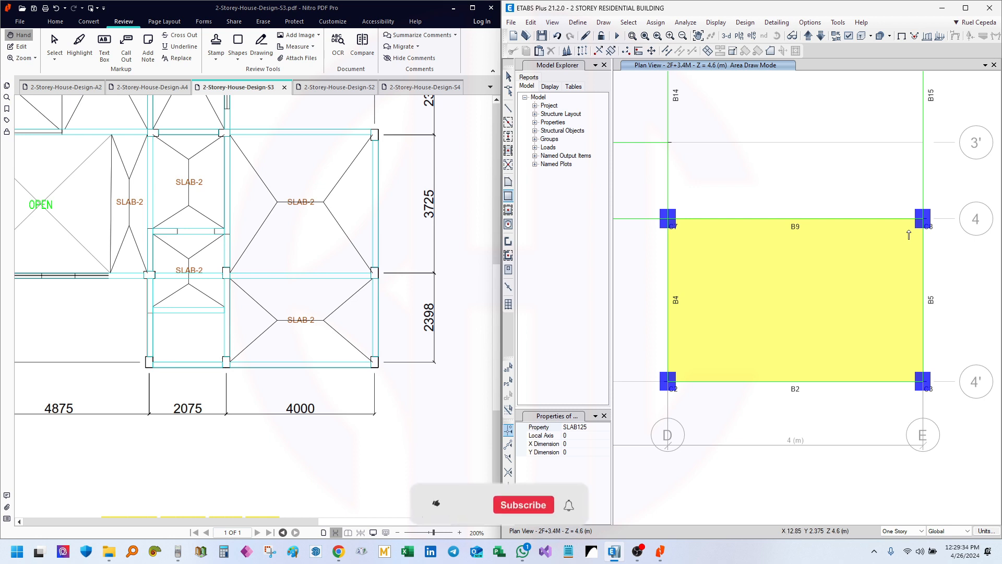
# - Draw a second rectangular SLAB125 panel between grids D and E, from grid 4 to grid 3
pyautogui.moveTo(268, 186); pyautogui.dragTo(241, 318)
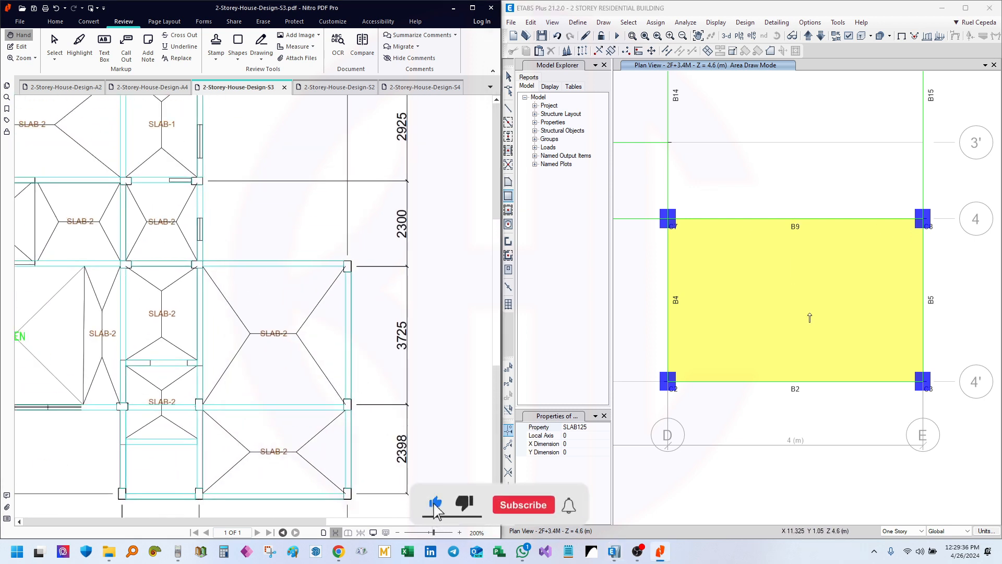
pyautogui.scroll(-5, 797, 264)
pyautogui.moveTo(796, 263); pyautogui.dragTo(899, 291, button='middle')
pyautogui.moveTo(769, 280); pyautogui.dragTo(817, 279, button='middle')
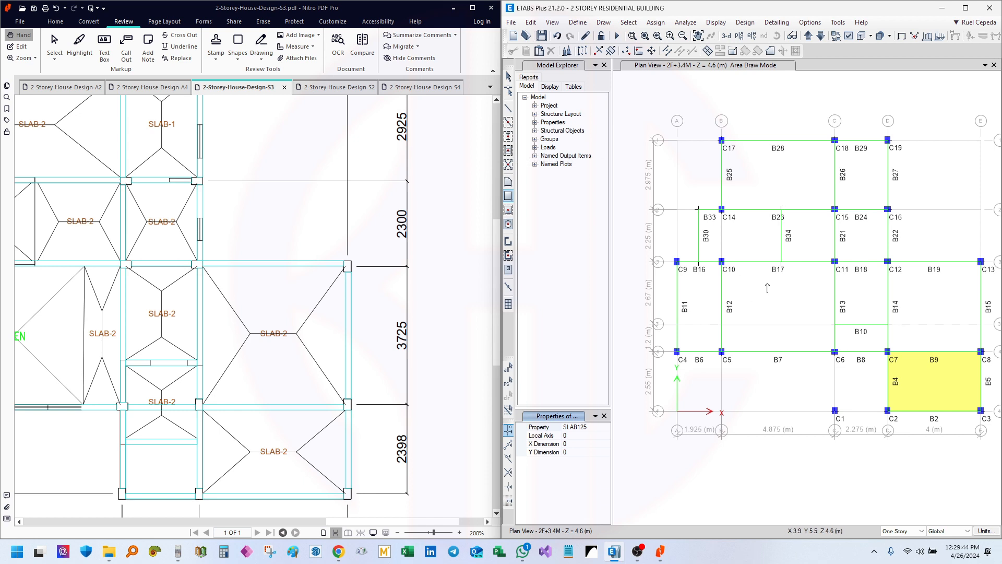
pyautogui.moveTo(908, 281); pyautogui.dragTo(781, 313, button='middle')
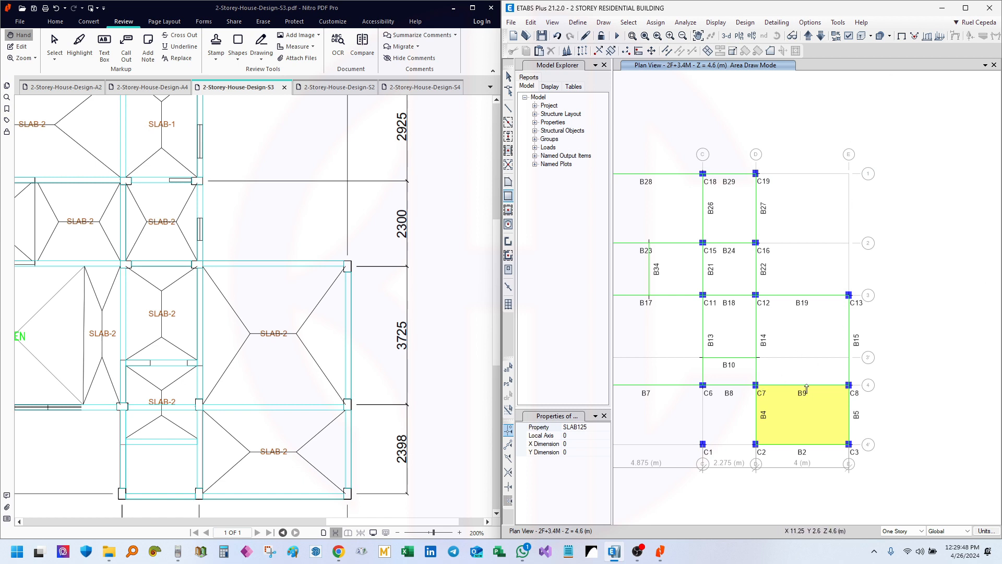
pyautogui.scroll(3, 795, 392)
pyautogui.click(687, 373)
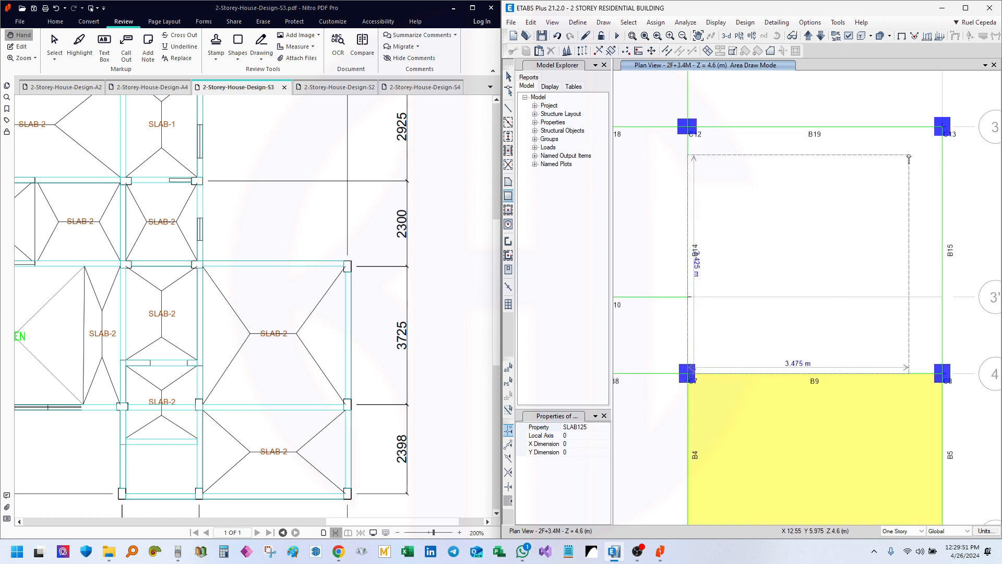
pyautogui.click(943, 129)
# - Compare the slab panels between grids C and D in 2-Storey-House-Design-S3 with the ETABS beams around grid 3'
pyautogui.moveTo(182, 289); pyautogui.dragTo(246, 247)
pyautogui.moveTo(285, 314); pyautogui.dragTo(249, 325)
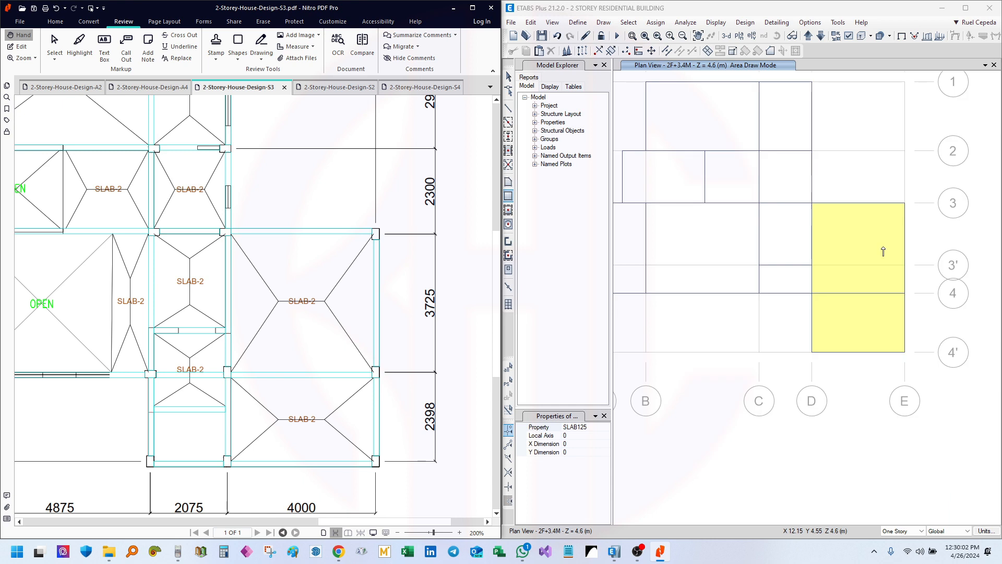
pyautogui.scroll(-5, 720, 190)
pyautogui.moveTo(720, 190); pyautogui.dragTo(780, 244, button='middle')
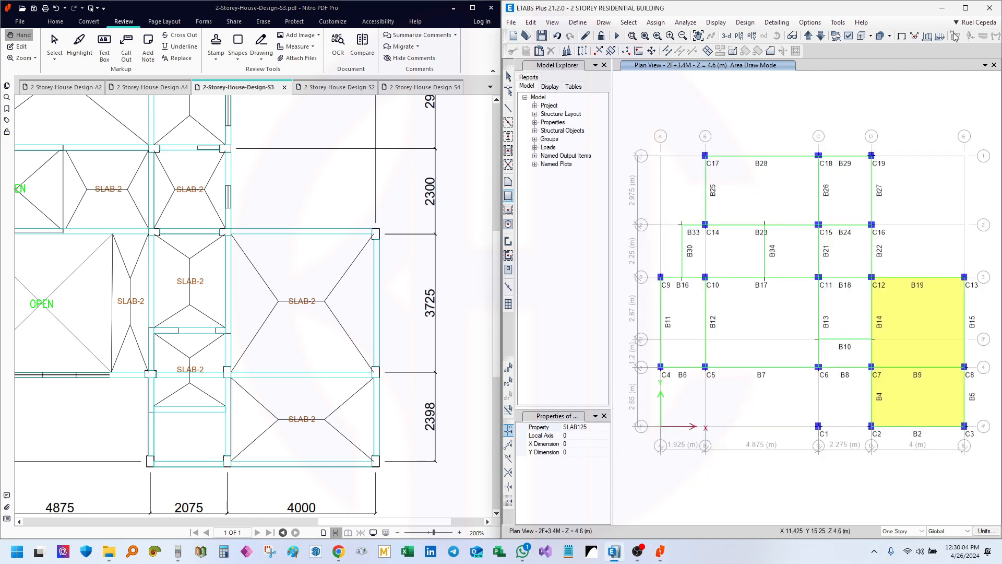
pyautogui.moveTo(965, 11)
pyautogui.moveTo(829, 335); pyautogui.dragTo(829, 330, button='middle')
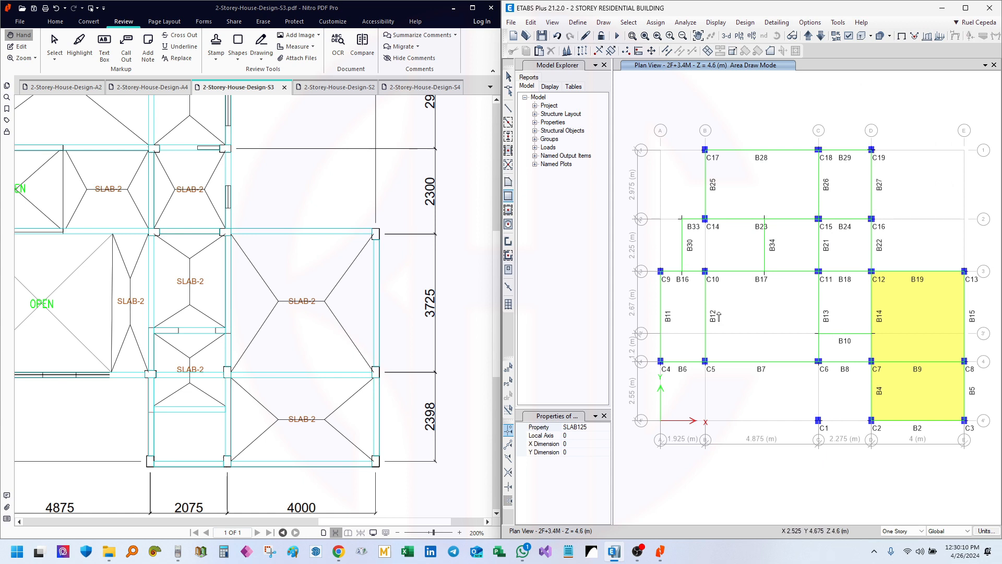
pyautogui.moveTo(219, 324)
pyautogui.mouseDown()
pyautogui.moveTo(217, 340)
pyautogui.moveTo(272, 349)
pyautogui.mouseUp()
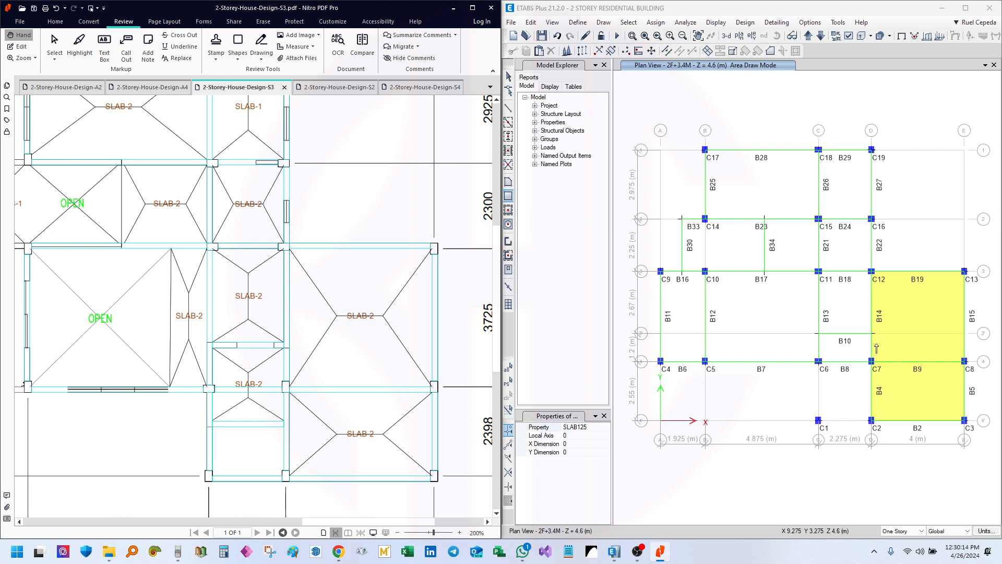
pyautogui.scroll(3, 875, 347)
pyautogui.moveTo(852, 299); pyautogui.dragTo(833, 323, button='middle')
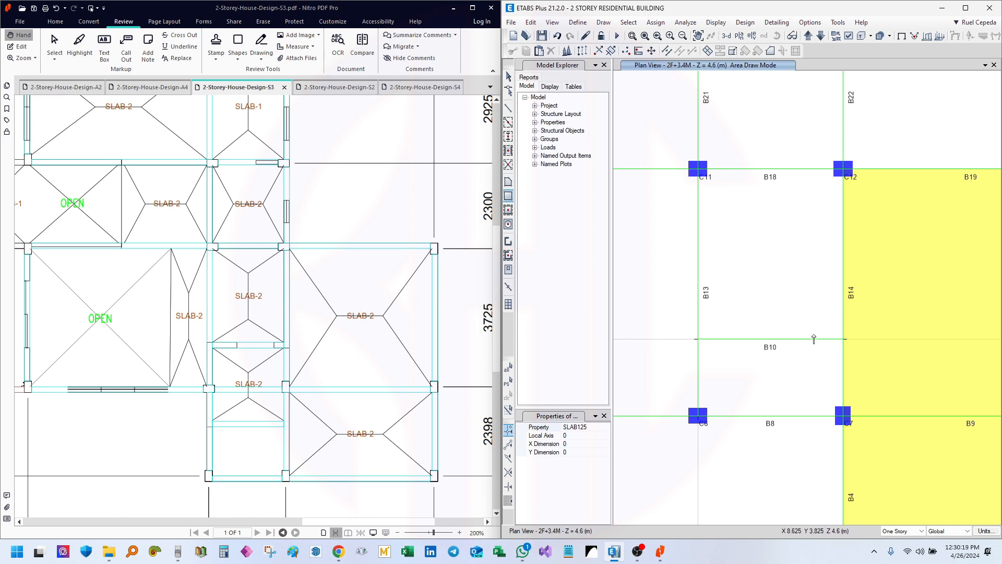
# - Exit slab drawing, pick out the beam along grid 3', and check that area on the second floor plan in 2-Storey-House-Design-A2
pyautogui.click(509, 76)
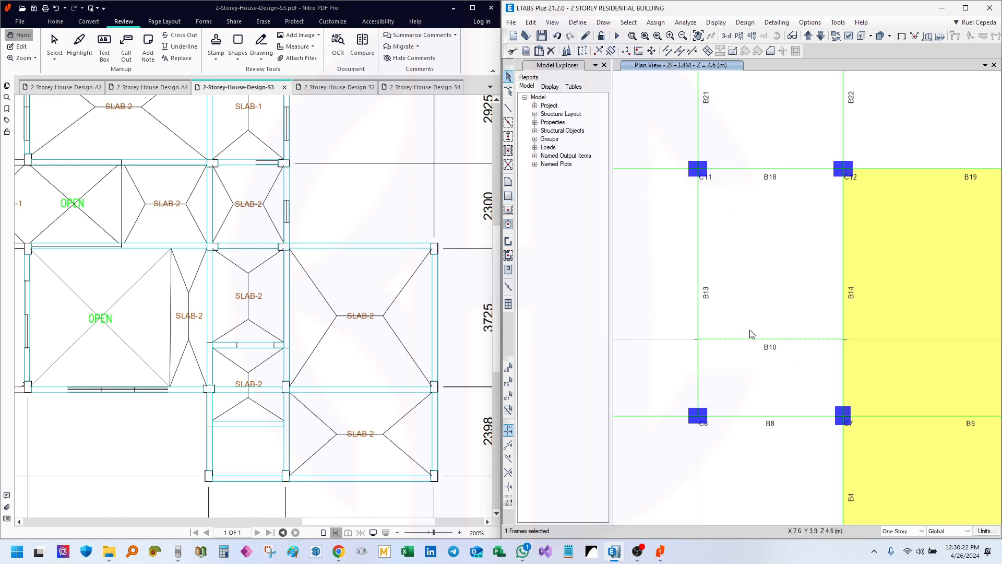
pyautogui.click(151, 87)
pyautogui.click(67, 87)
pyautogui.keyDown('ctrl'); pyautogui.scroll(-5, 250, 212); pyautogui.keyUp('ctrl')
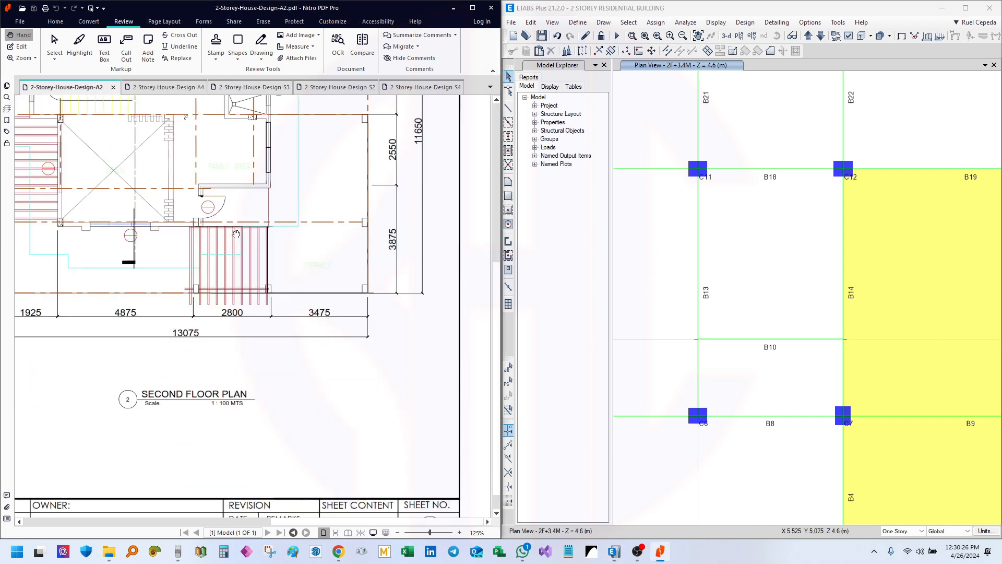
pyautogui.scroll(2, 257, 153)
pyautogui.keyDown('ctrl'); pyautogui.scroll(3, 350, 346); pyautogui.keyUp('ctrl')
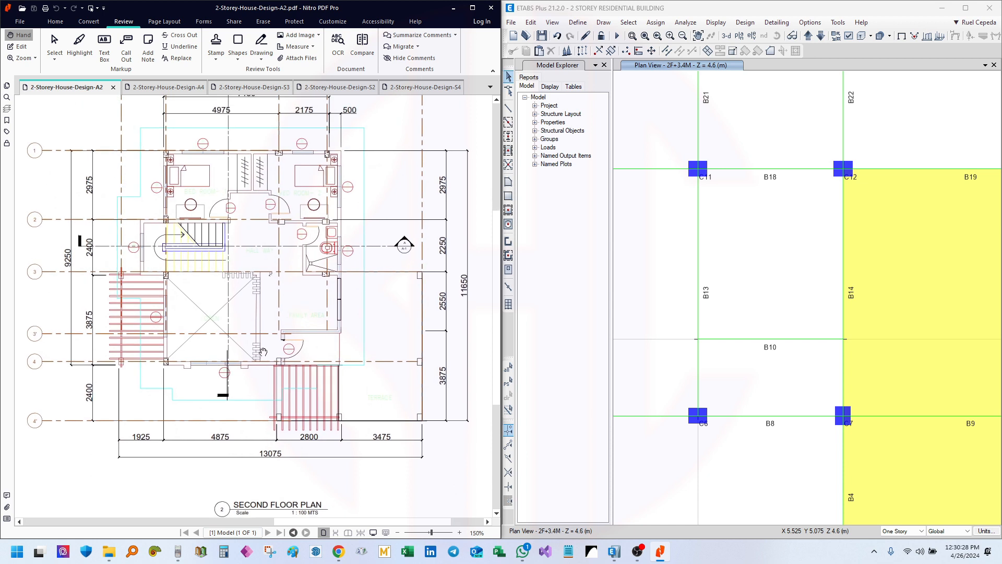
# - Pick out the ETABS beam along grid 3' between grids C and D for comparison with the second floor plan
pyautogui.moveTo(350, 346); pyautogui.dragTo(343, 385)
pyautogui.click(718, 288)
pyautogui.scroll(-4, 718, 289)
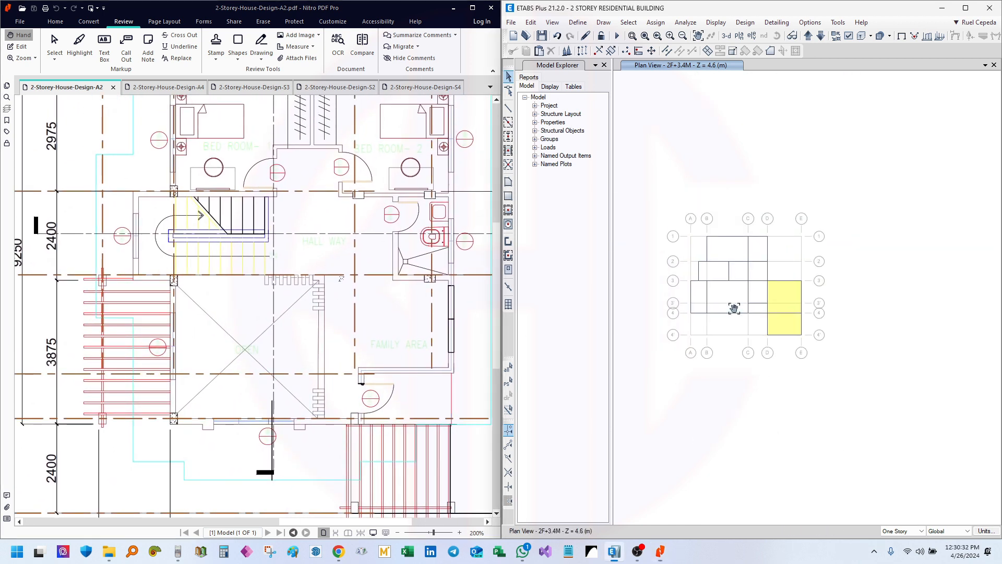
pyautogui.scroll(7, 731, 306)
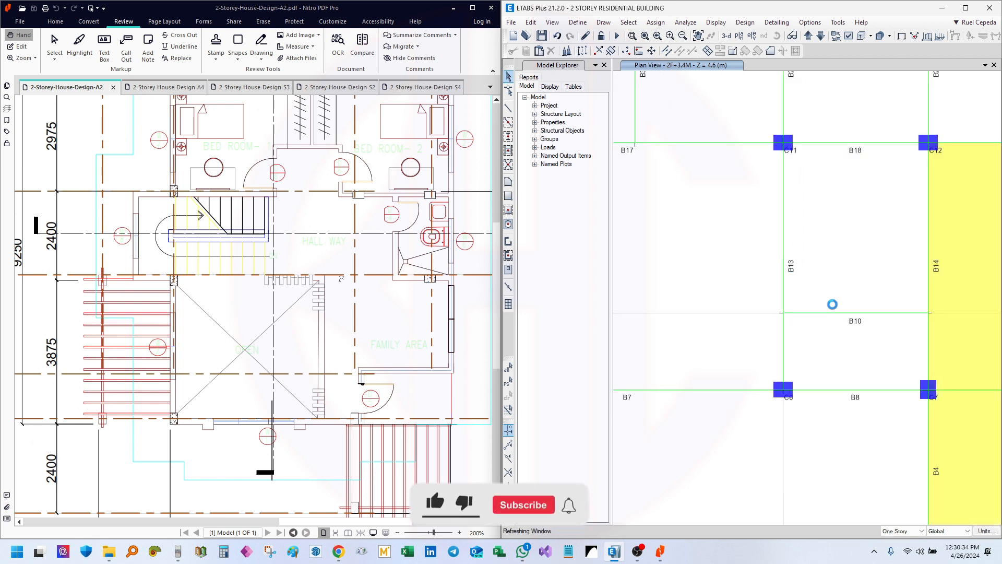
pyautogui.click(884, 312)
pyautogui.moveTo(870, 291); pyautogui.dragTo(867, 250, button='middle')
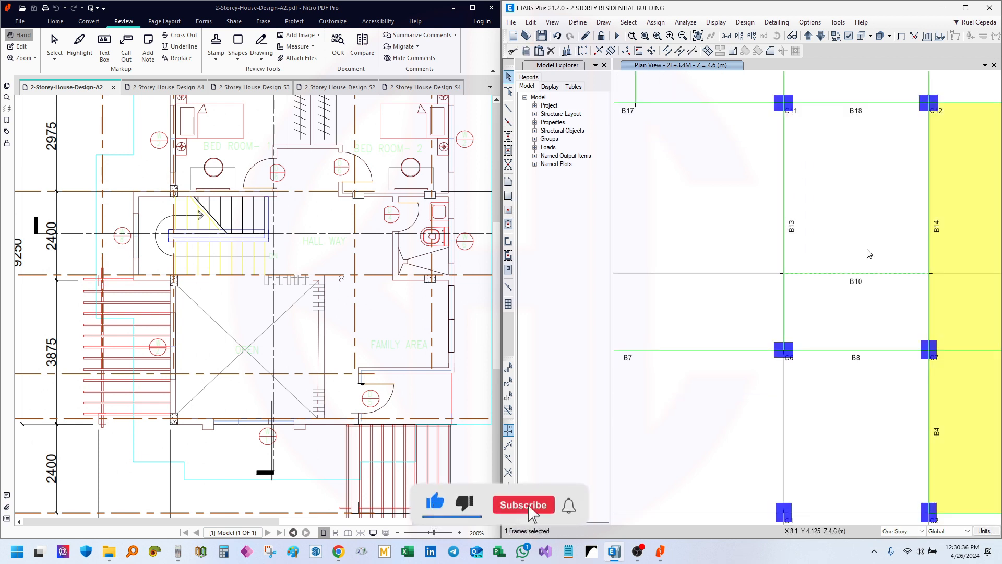
# - Examine the family area and terrace door walls around grid 3' on the second floor plan in 2-Storey-House-Design-A2
pyautogui.moveTo(319, 303)
pyautogui.mouseDown()
pyautogui.moveTo(255, 198)
pyautogui.moveTo(245, 94)
pyautogui.moveTo(249, 150)
pyautogui.mouseUp()
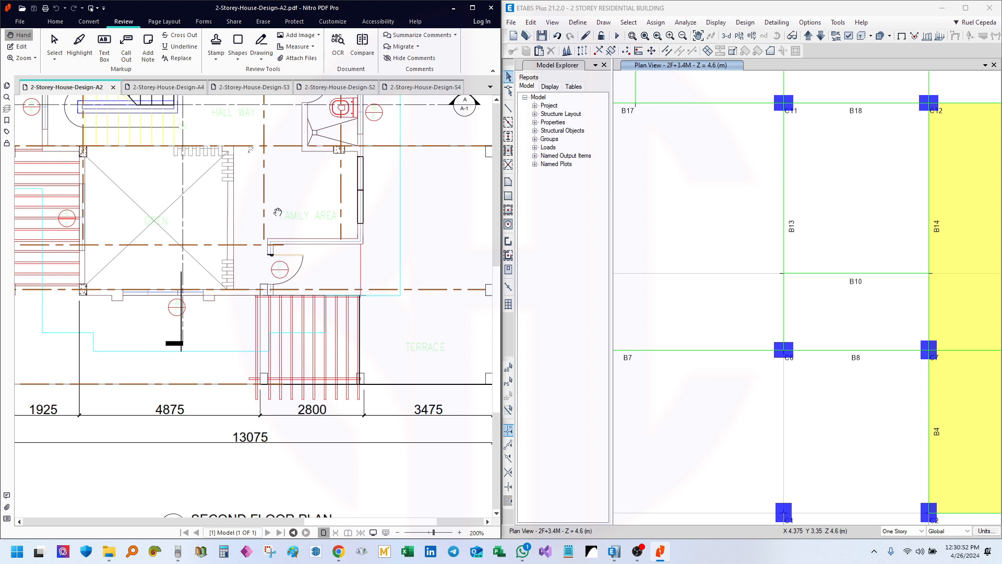
pyautogui.moveTo(278, 213); pyautogui.dragTo(286, 221)
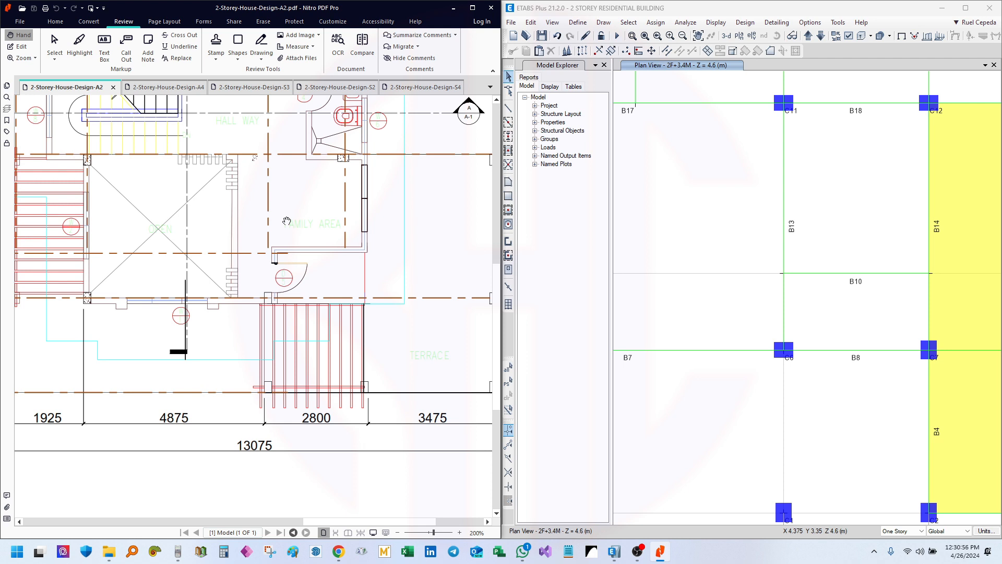
pyautogui.keyDown('ctrl'); pyautogui.scroll(-1, 347, 302); pyautogui.keyUp('ctrl')
pyautogui.moveTo(283, 285)
pyautogui.mouseDown()
pyautogui.moveTo(374, 286)
pyautogui.moveTo(378, 274)
pyautogui.moveTo(359, 278)
pyautogui.moveTo(288, 344)
pyautogui.mouseUp()
pyautogui.keyDown('ctrl'); pyautogui.scroll(1, 359, 229); pyautogui.keyUp('ctrl')
pyautogui.keyDown('ctrl'); pyautogui.scroll(1, 354, 288); pyautogui.keyUp('ctrl')
pyautogui.keyDown('ctrl'); pyautogui.scroll(-1, 216, 334); pyautogui.keyUp('ctrl')
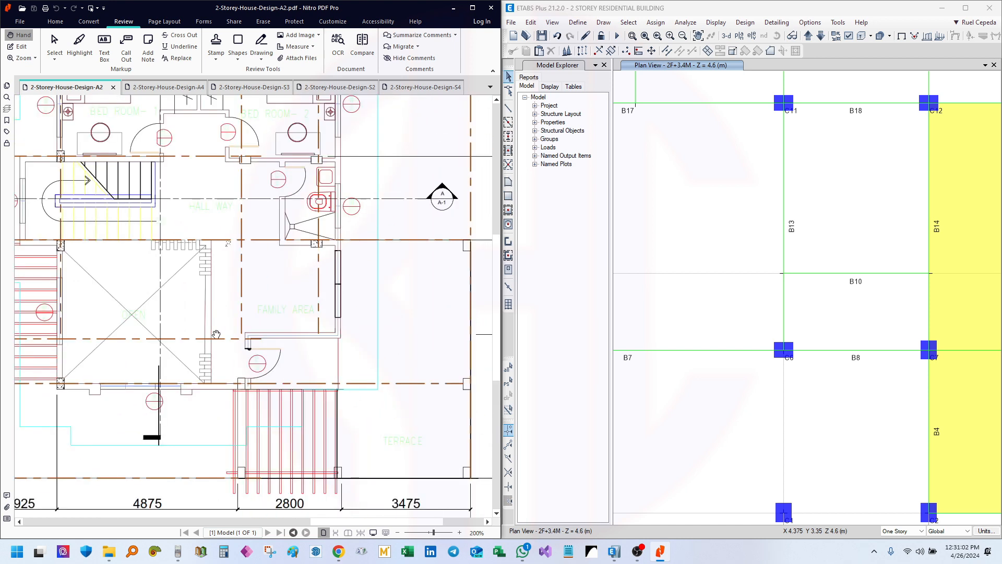
pyautogui.moveTo(284, 290); pyautogui.dragTo(353, 357)
pyautogui.keyDown('ctrl'); pyautogui.scroll(-2, 198, 305); pyautogui.keyUp('ctrl')
pyautogui.moveTo(304, 318); pyautogui.dragTo(453, 315)
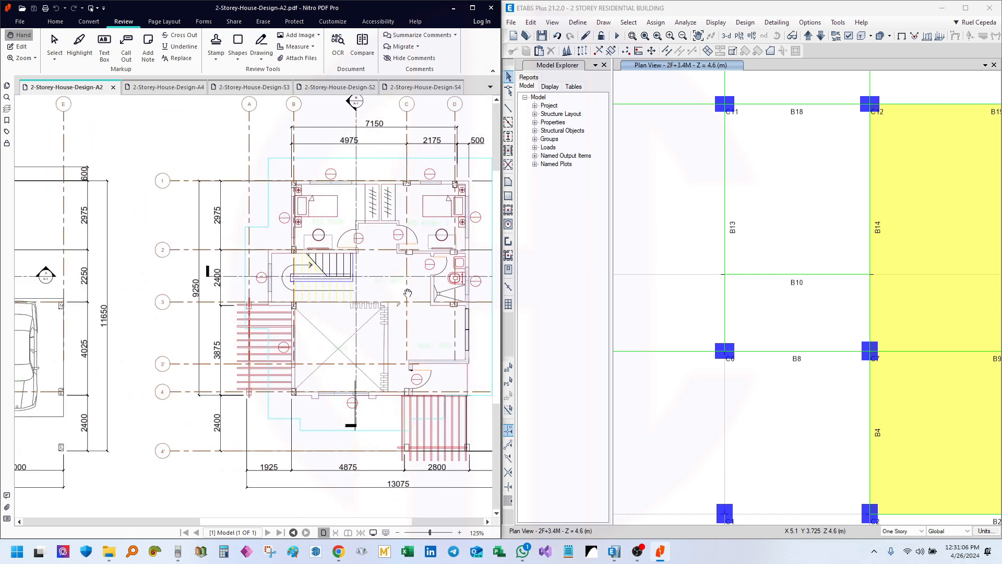
pyautogui.keyDown('ctrl'); pyautogui.scroll(1, 354, 280); pyautogui.keyUp('ctrl')
pyautogui.moveTo(340, 350); pyautogui.dragTo(294, 279)
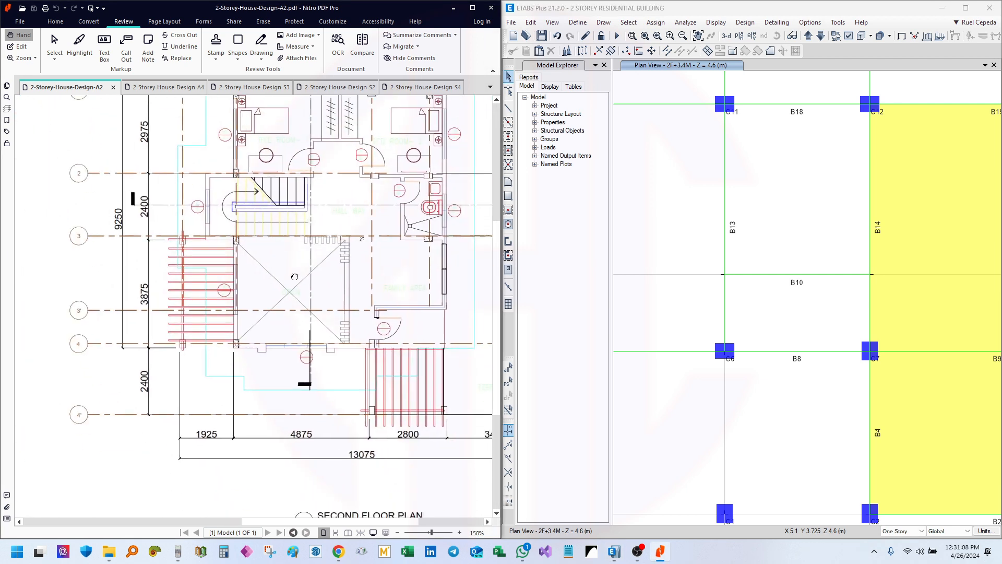
pyautogui.keyDown('ctrl'); pyautogui.scroll(1, 299, 298); pyautogui.keyUp('ctrl')
pyautogui.moveTo(339, 350); pyautogui.dragTo(298, 361)
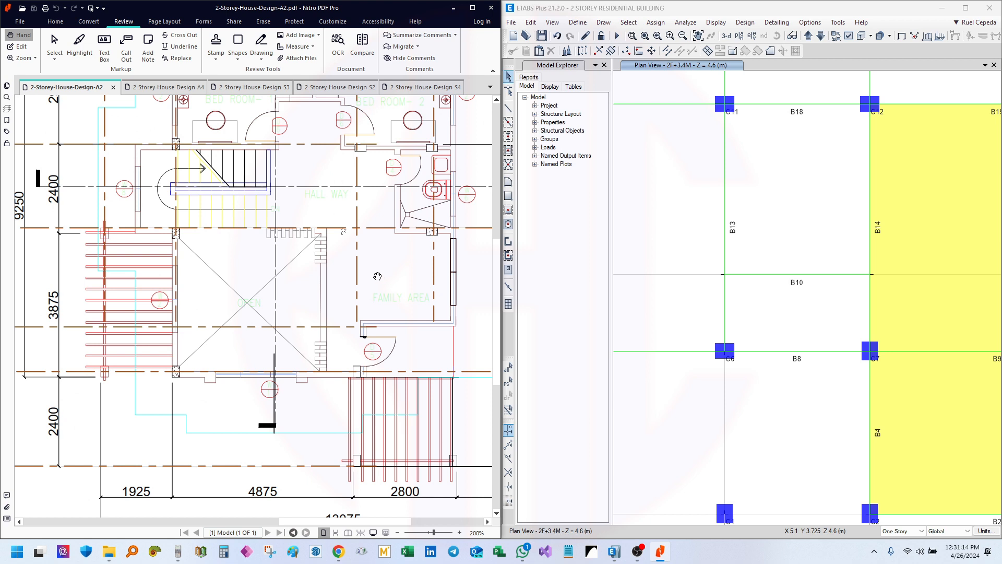
# - Select the grid 3' beam between grids C and D and check it against the S3 slab plan, S2 framing plan and A2 floor plan
pyautogui.click(830, 275)
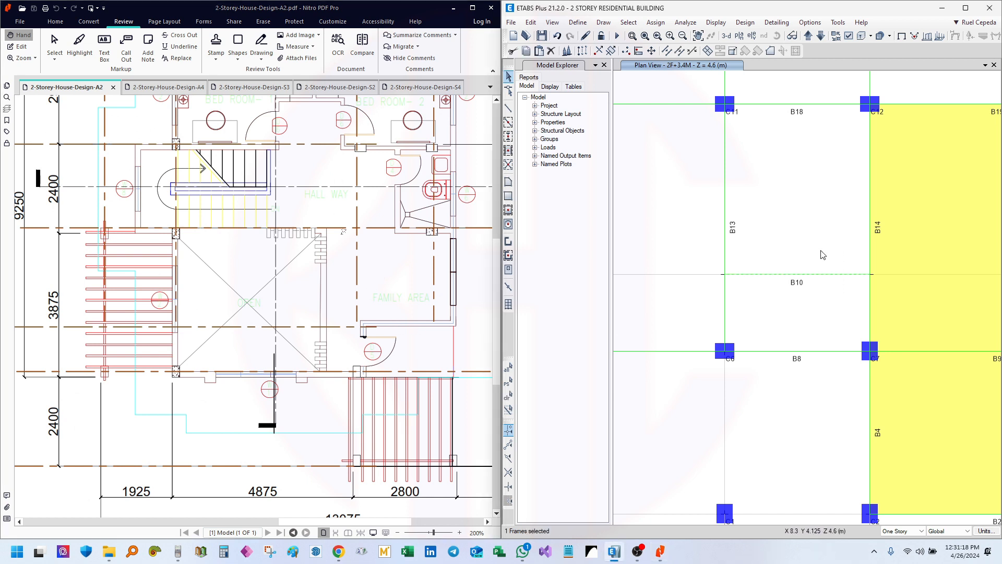
pyautogui.moveTo(329, 336); pyautogui.dragTo(277, 261)
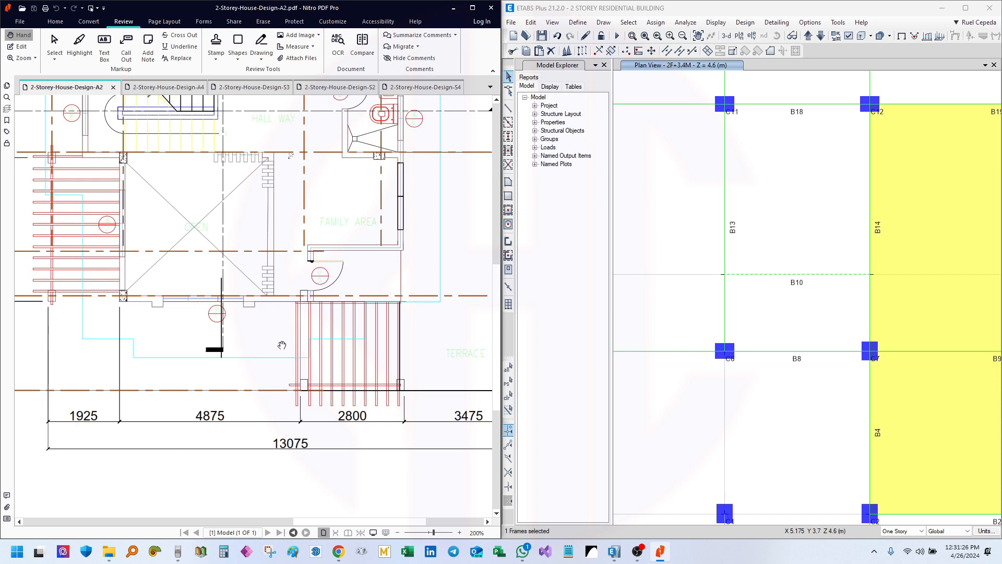
pyautogui.click(255, 87)
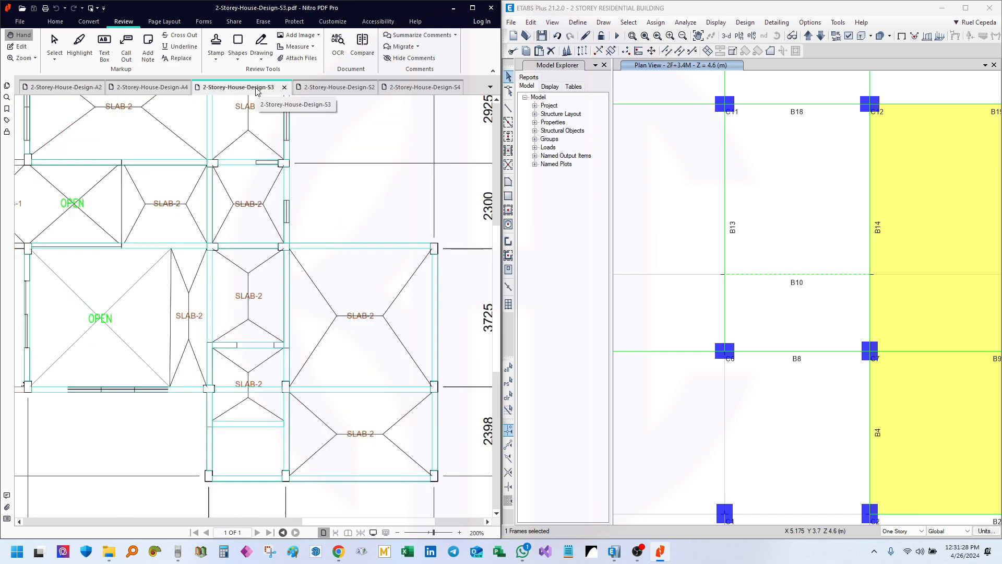
pyautogui.moveTo(267, 396); pyautogui.dragTo(277, 357)
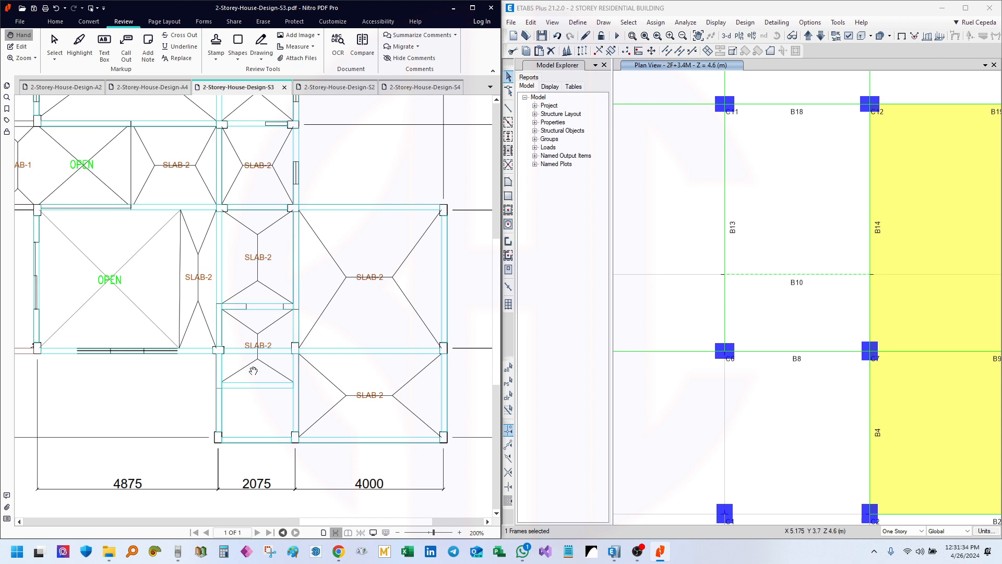
pyautogui.moveTo(288, 319); pyautogui.dragTo(330, 316)
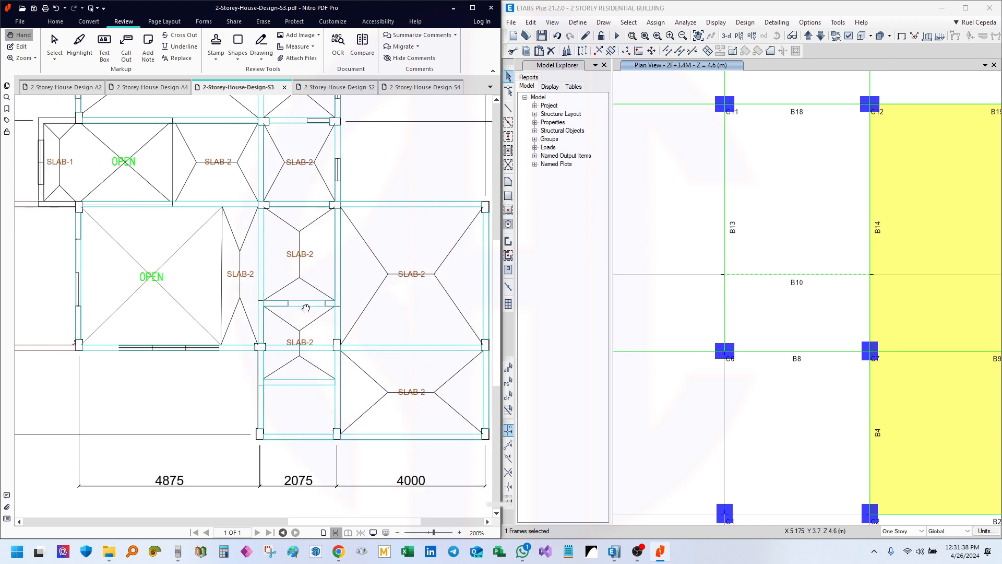
pyautogui.moveTo(305, 344); pyautogui.dragTo(323, 327)
pyautogui.click(342, 88)
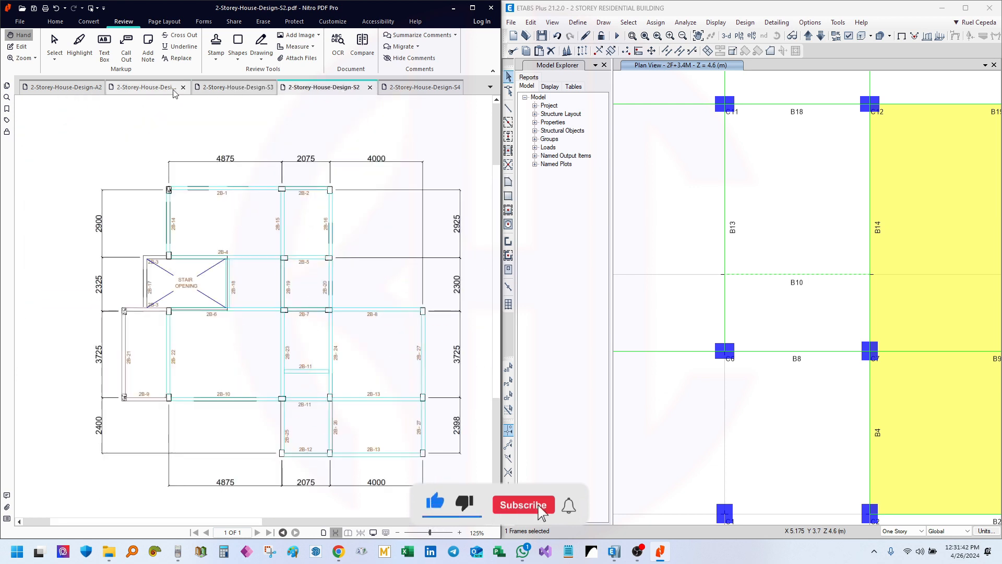
pyautogui.click(66, 87)
pyautogui.moveTo(315, 250)
pyautogui.mouseDown()
pyautogui.moveTo(419, 243)
pyautogui.moveTo(376, 246)
pyautogui.moveTo(408, 117)
pyautogui.moveTo(312, 250)
pyautogui.mouseUp()
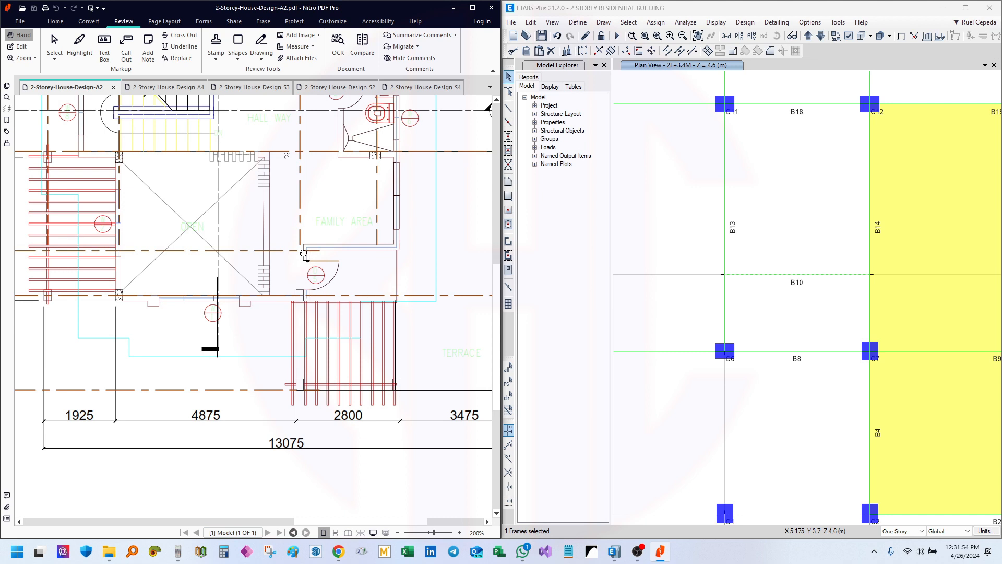
pyautogui.moveTo(303, 254); pyautogui.dragTo(302, 270)
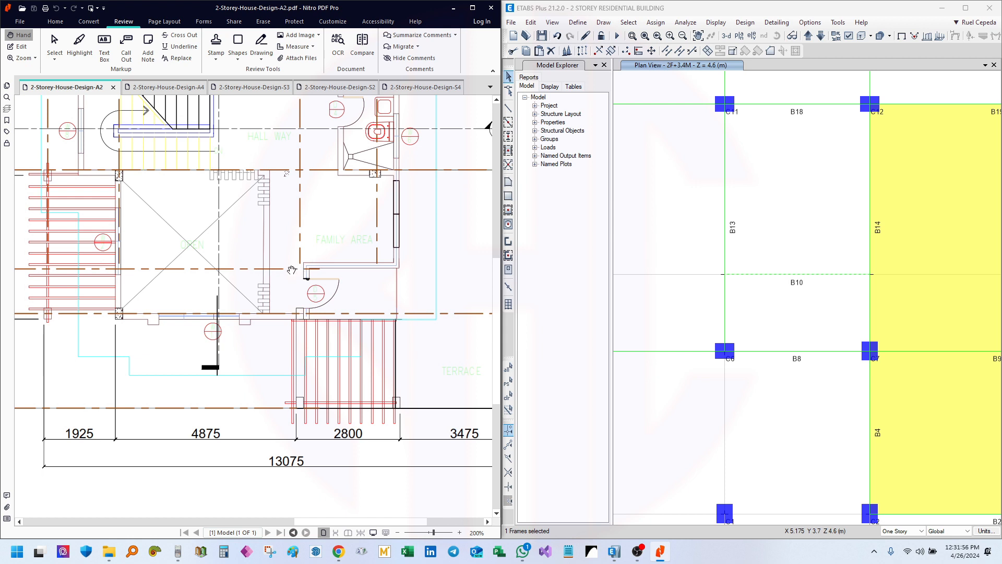
# - Delete the beam along grid 3' between grids C and D from the ETABS second floor plan
pyautogui.moveTo(813, 299); pyautogui.dragTo(794, 247)
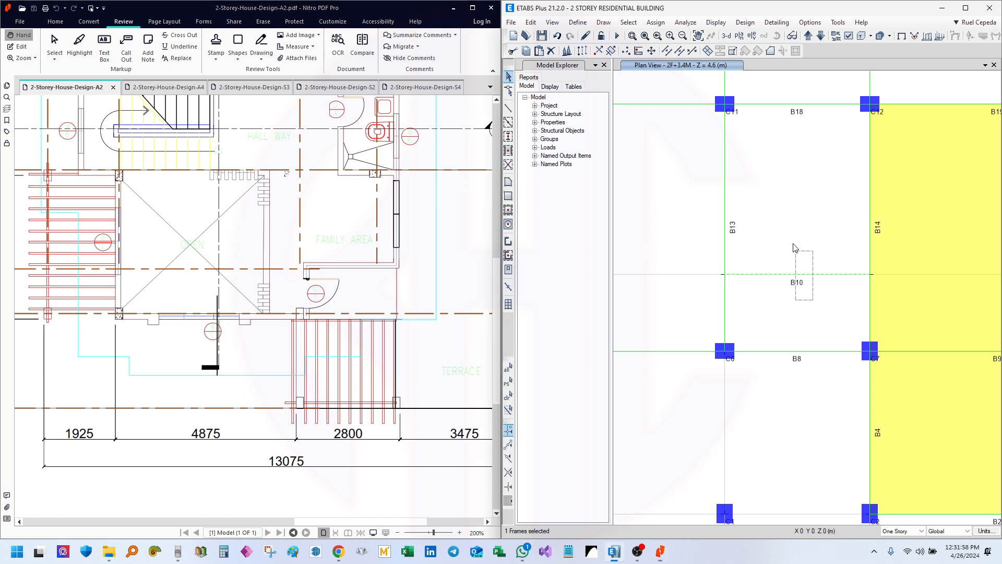
pyautogui.moveTo(839, 249); pyautogui.dragTo(838, 264, button='middle')
pyautogui.press('Delete')
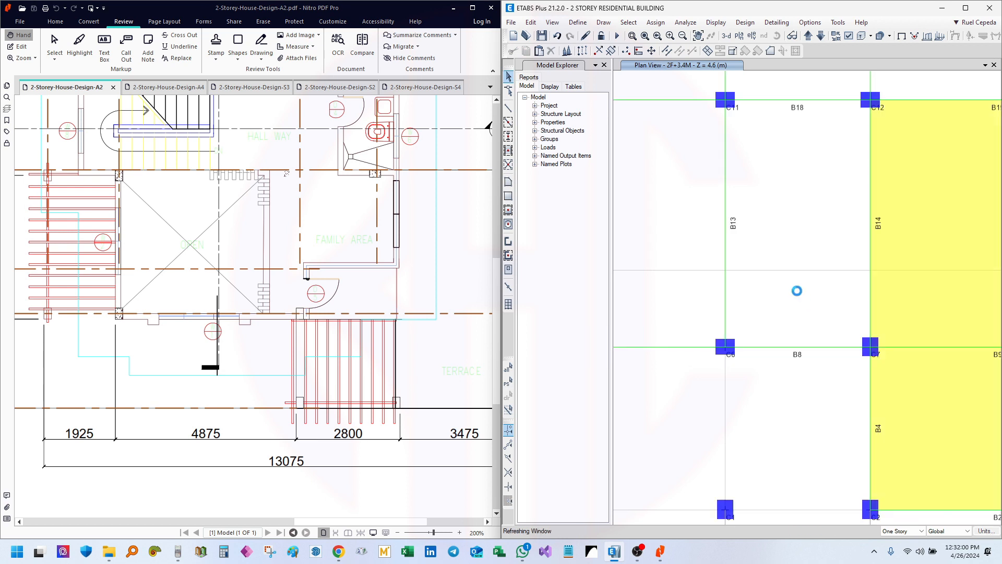
# - Draw a rectangular SLAB125 floor panel between grids C and D, from grid 4 to grid 3
pyautogui.scroll(-4, 819, 213)
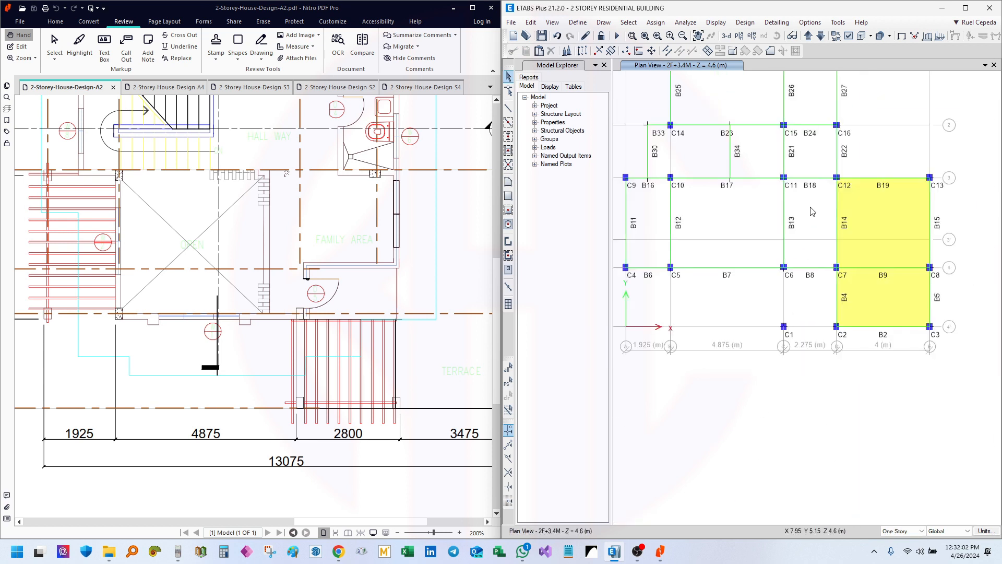
pyautogui.scroll(4, 811, 210)
pyautogui.moveTo(789, 225); pyautogui.dragTo(817, 220, button='middle')
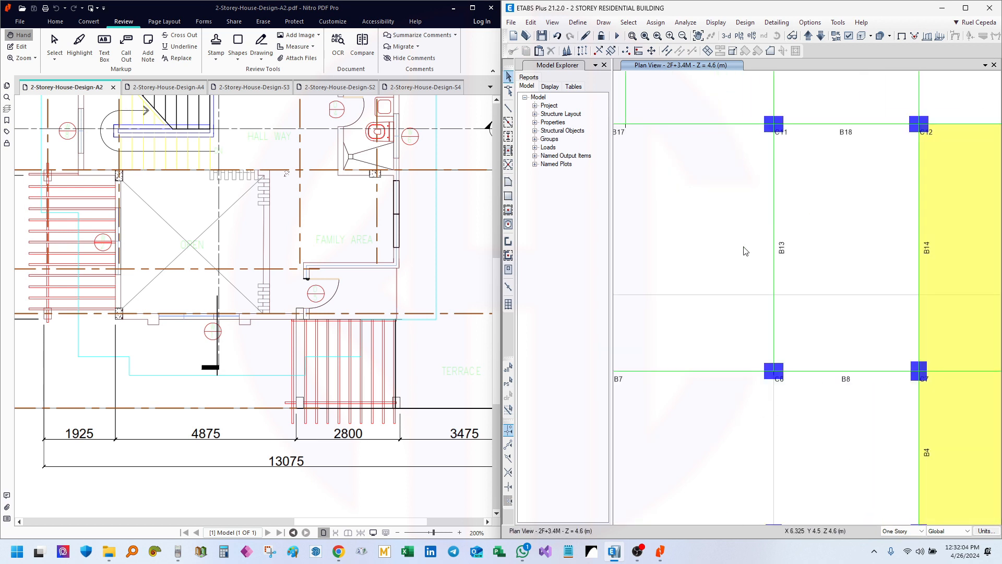
pyautogui.moveTo(772, 244); pyautogui.dragTo(794, 237, button='middle')
pyautogui.moveTo(863, 243); pyautogui.dragTo(803, 276, button='middle')
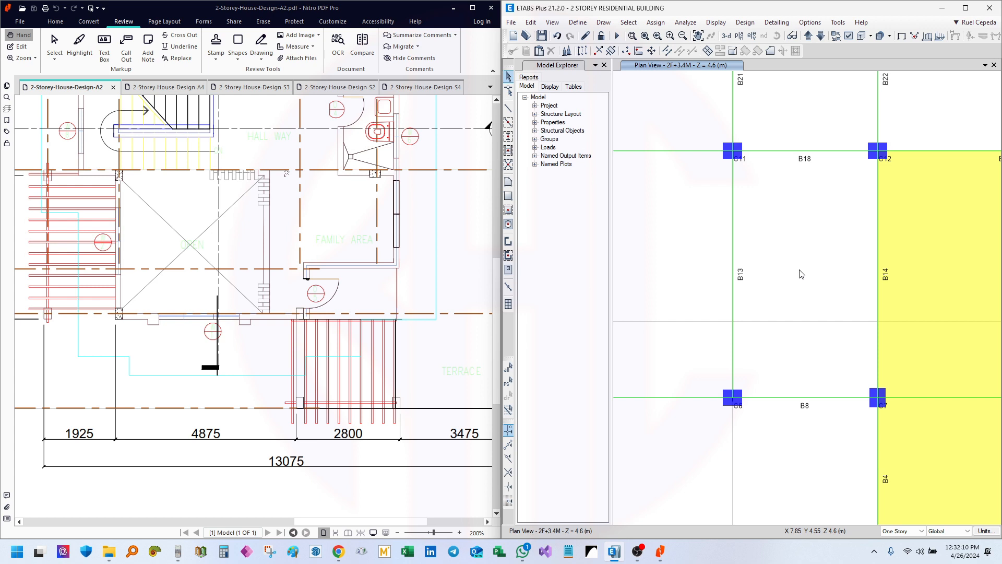
pyautogui.moveTo(801, 273); pyautogui.dragTo(797, 274, button='middle')
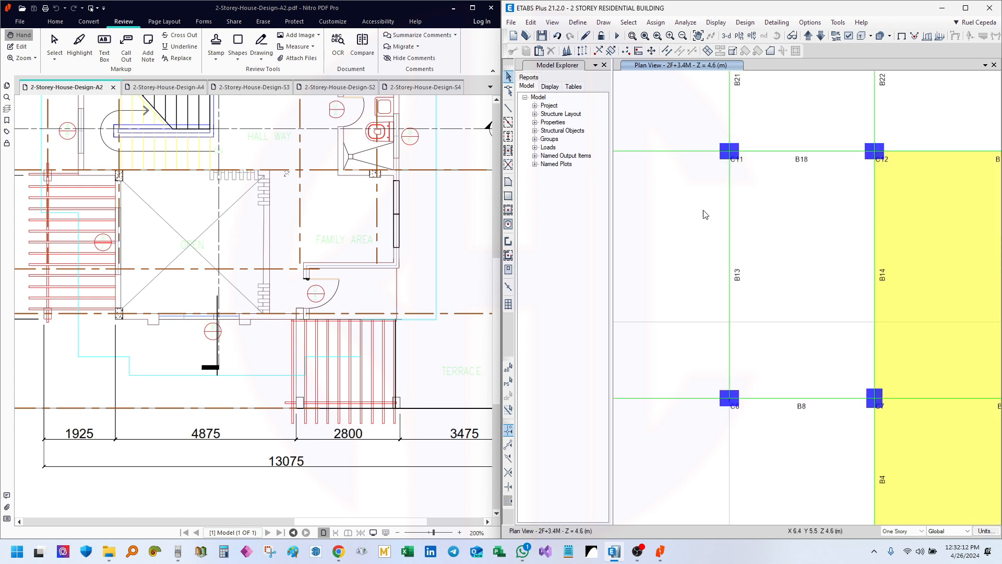
pyautogui.click(509, 197)
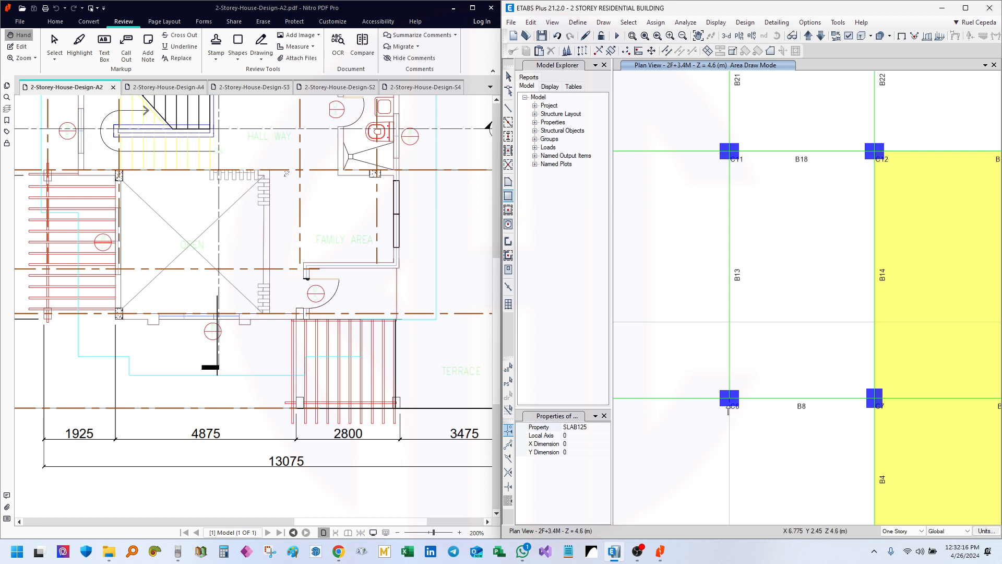
pyautogui.moveTo(729, 398); pyautogui.dragTo(875, 152)
pyautogui.scroll(-3, 758, 208)
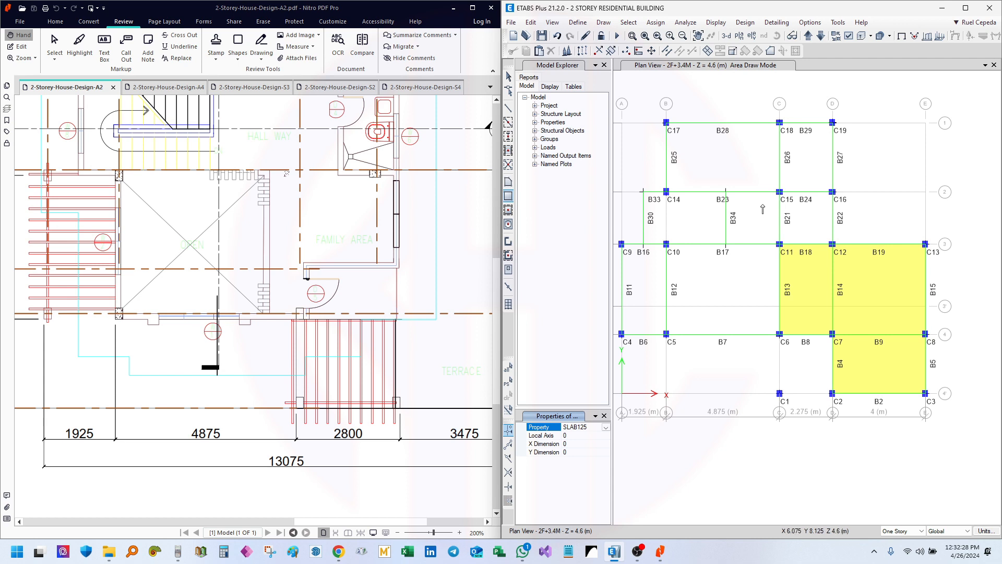
# - Examine the narrow SLAB-2 strip beside the large opening between grids B and C in 2-Storey-House-Design-S3
pyautogui.moveTo(154, 239)
pyautogui.mouseDown()
pyautogui.moveTo(230, 333)
pyautogui.moveTo(140, 333)
pyautogui.mouseUp()
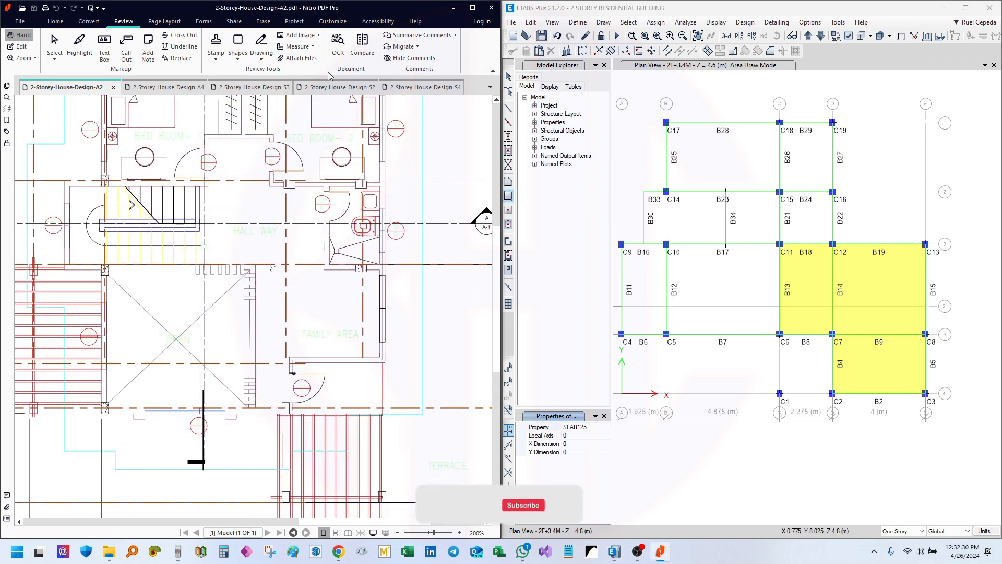
pyautogui.click(255, 86)
pyautogui.moveTo(343, 232); pyautogui.dragTo(198, 266)
pyautogui.moveTo(240, 217)
pyautogui.mouseDown()
pyautogui.moveTo(217, 259)
pyautogui.moveTo(361, 288)
pyautogui.mouseUp()
pyautogui.moveTo(243, 283); pyautogui.dragTo(265, 306)
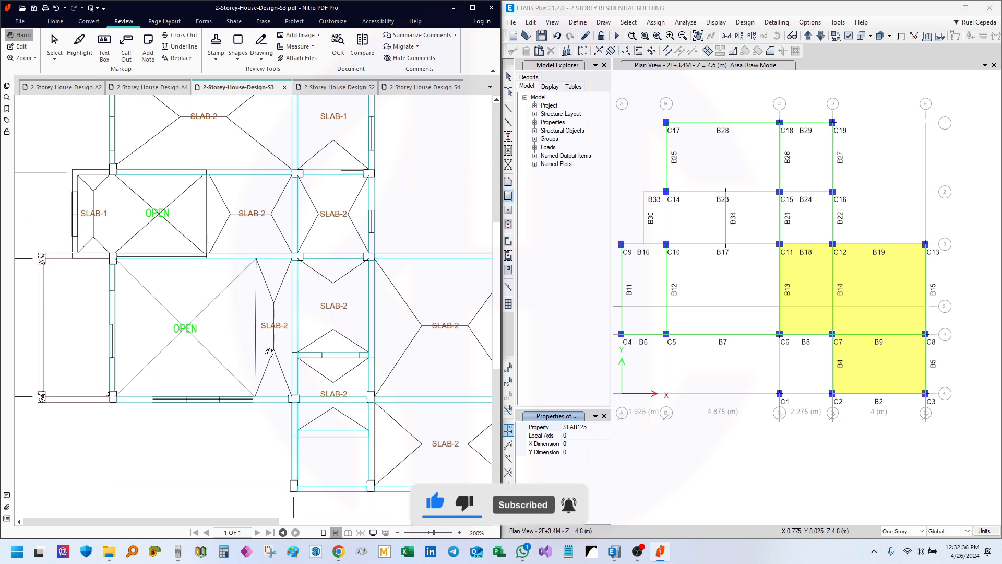
pyautogui.moveTo(270, 353); pyautogui.dragTo(269, 346)
pyautogui.moveTo(257, 275); pyautogui.dragTo(257, 295)
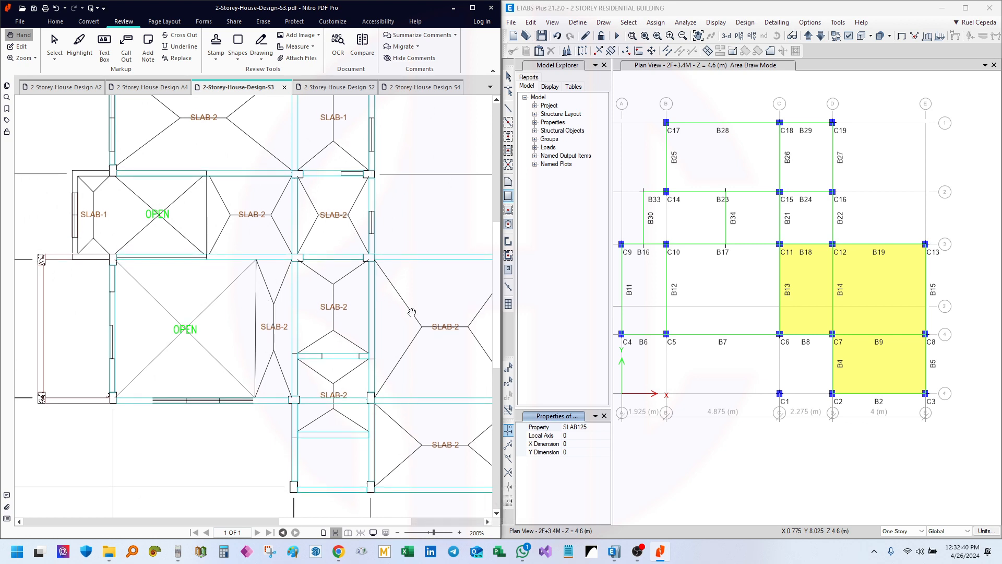
# - Exit slab drawing and replicate the grid C beam between grids 3 and 4 once, with dx -0.98 m and dy 0 m
pyautogui.scroll(3, 659, 322)
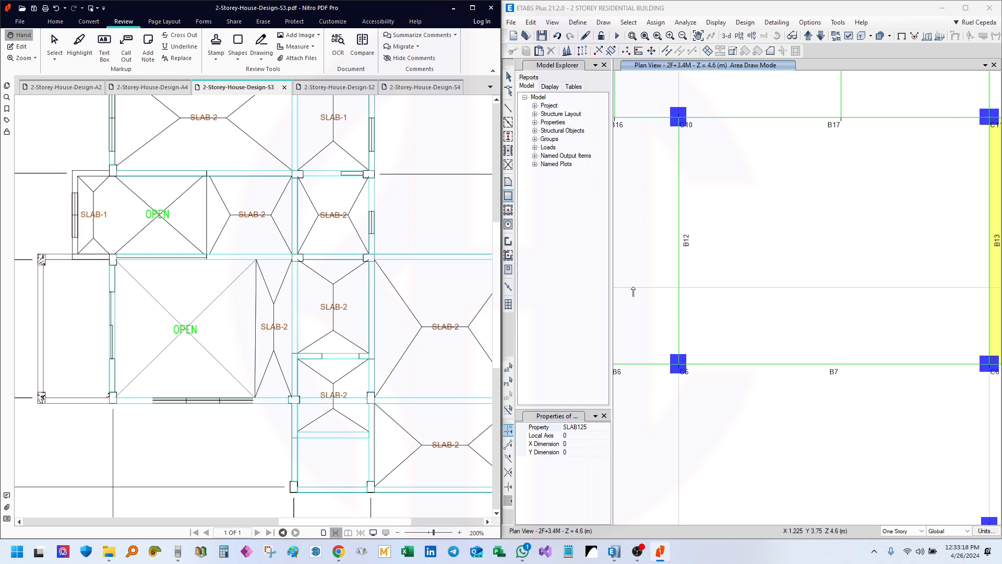
pyautogui.moveTo(918, 293); pyautogui.dragTo(733, 278, button='middle')
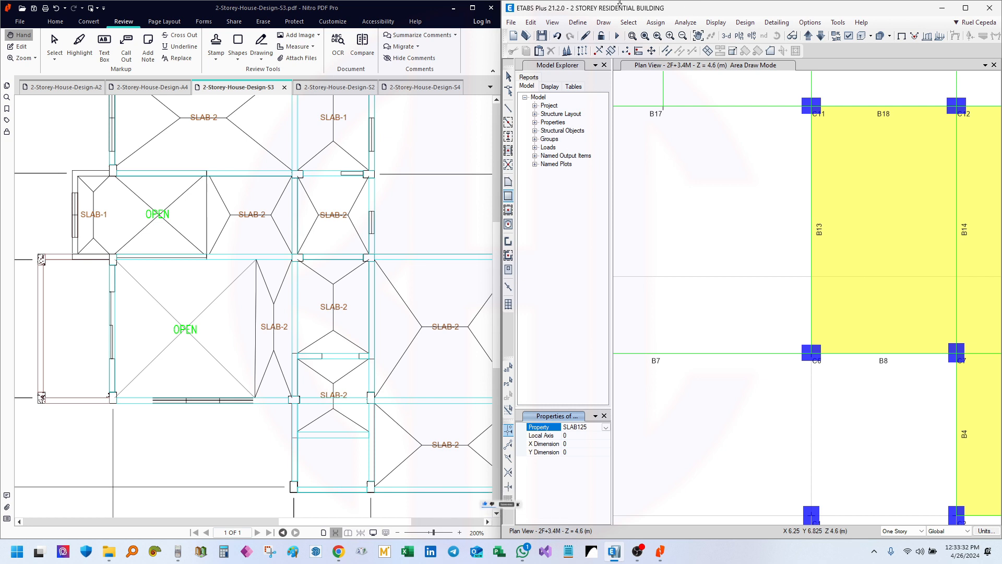
pyautogui.click(507, 77)
pyautogui.moveTo(818, 250); pyautogui.dragTo(857, 283, button='middle')
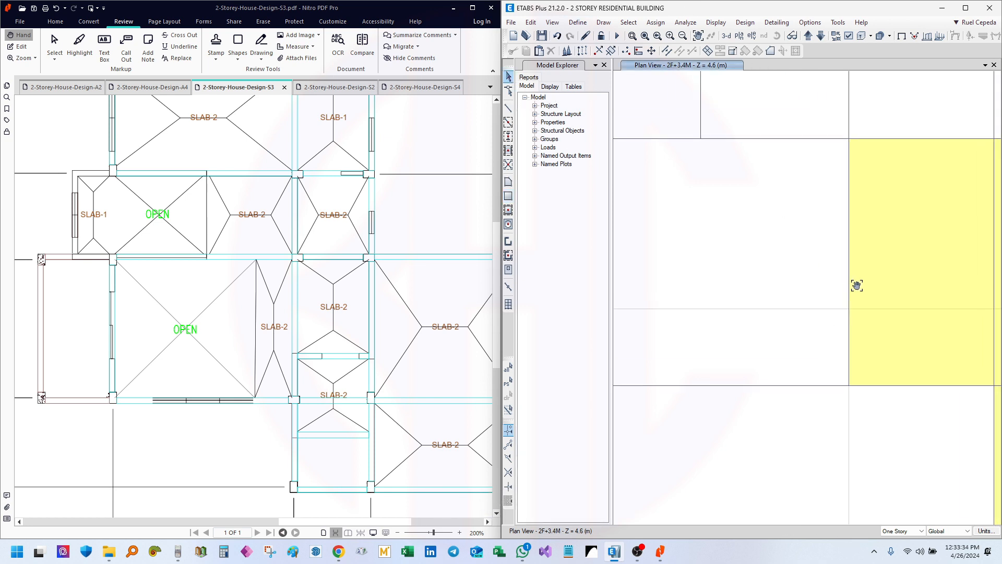
pyautogui.click(850, 217)
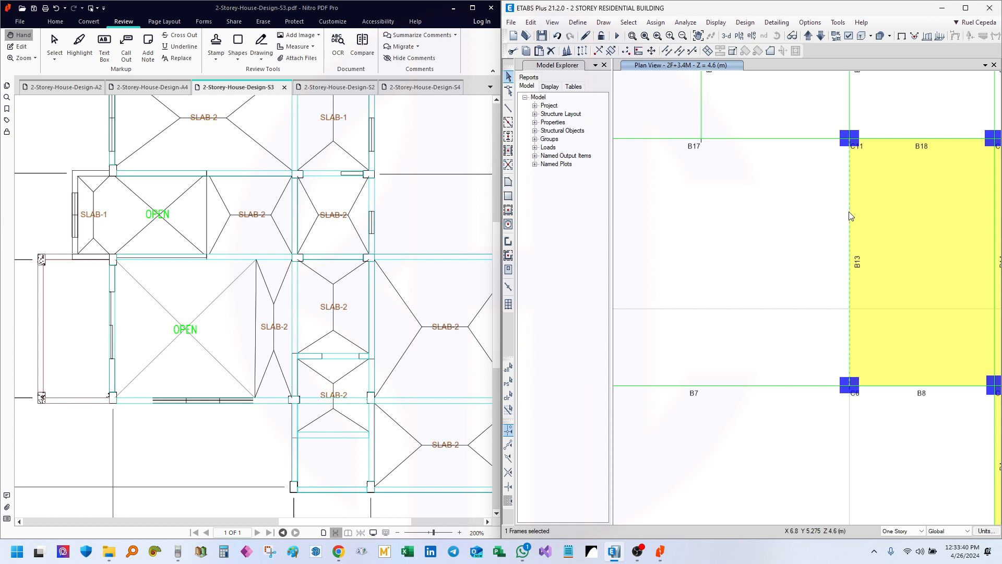
pyautogui.hotkey('ctrl', 'r')
pyautogui.moveTo(455, 175); pyautogui.dragTo(618, 205)
pyautogui.press('Tab')
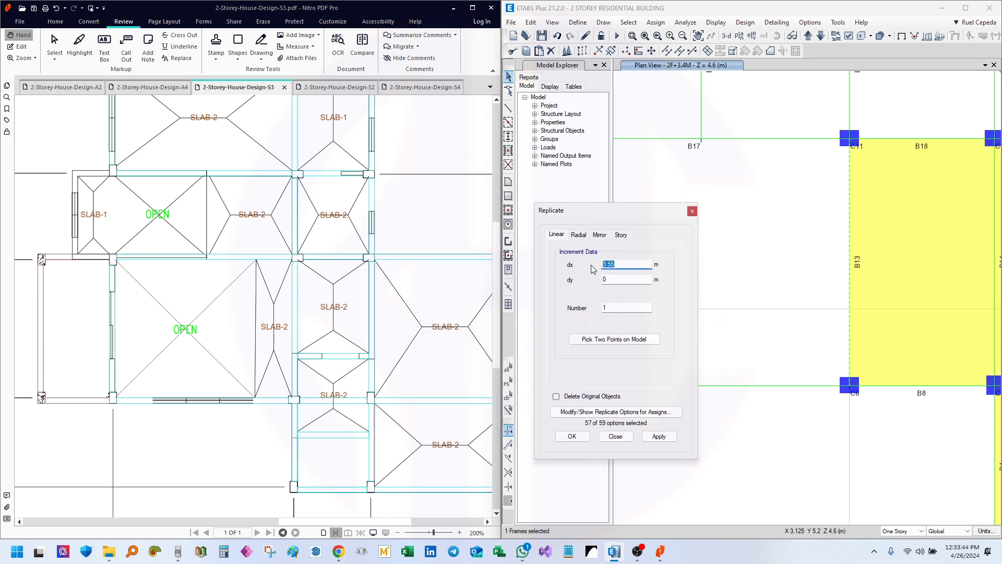
pyautogui.write('0')
pyautogui.write('.98')
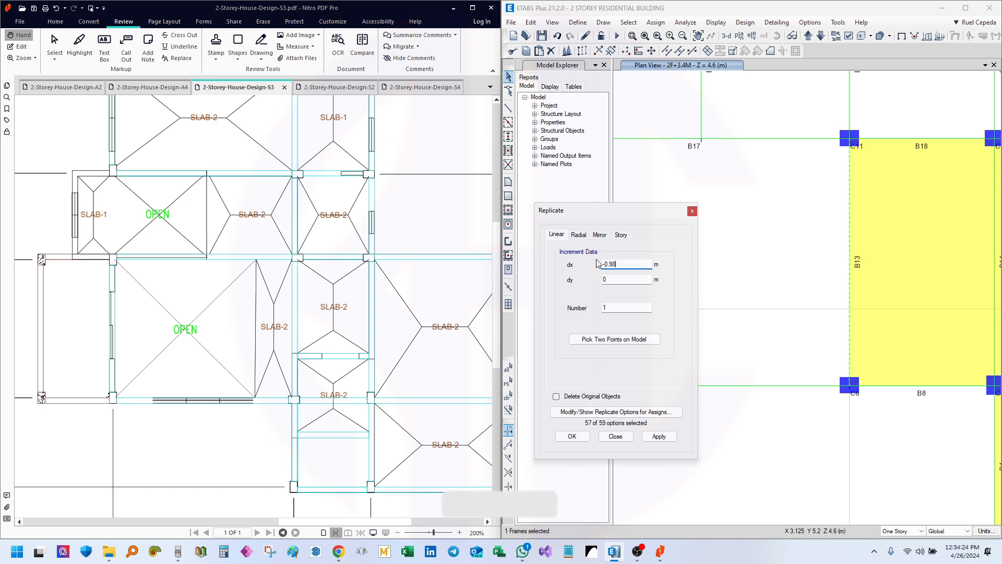
pyautogui.click(663, 439)
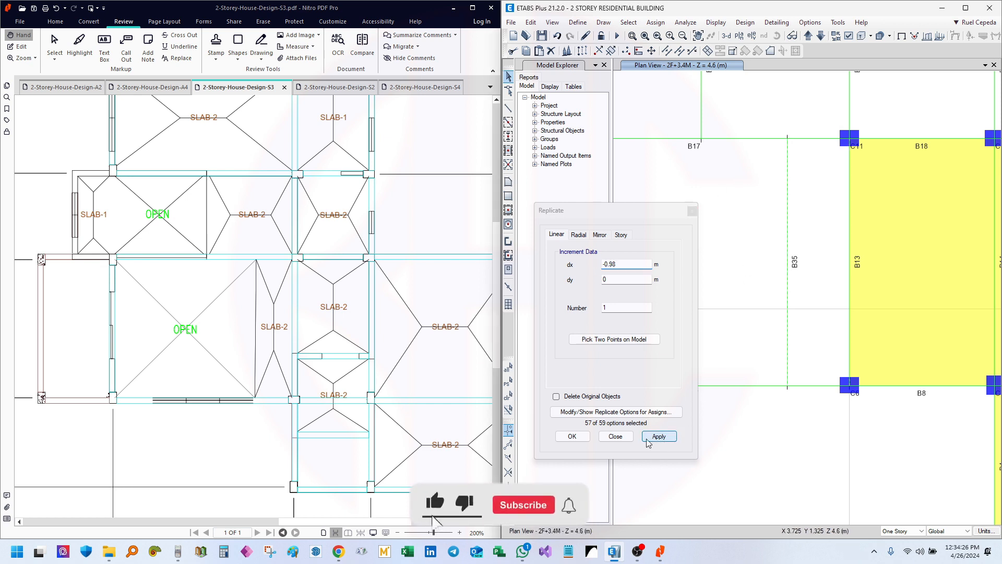
# - Close the replication settings and draw a rectangular SLAB125 floor panel between the replicated beam B35 and the grid C beam, spanning grids 3 to 4
pyautogui.click(616, 436)
pyautogui.moveTo(897, 258); pyautogui.dragTo(884, 272, button='middle')
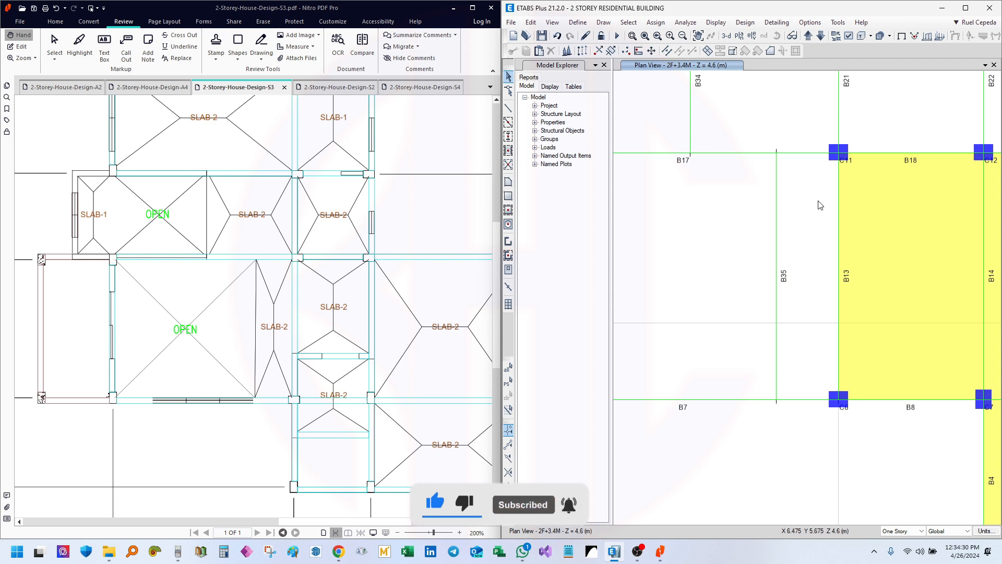
pyautogui.click(510, 197)
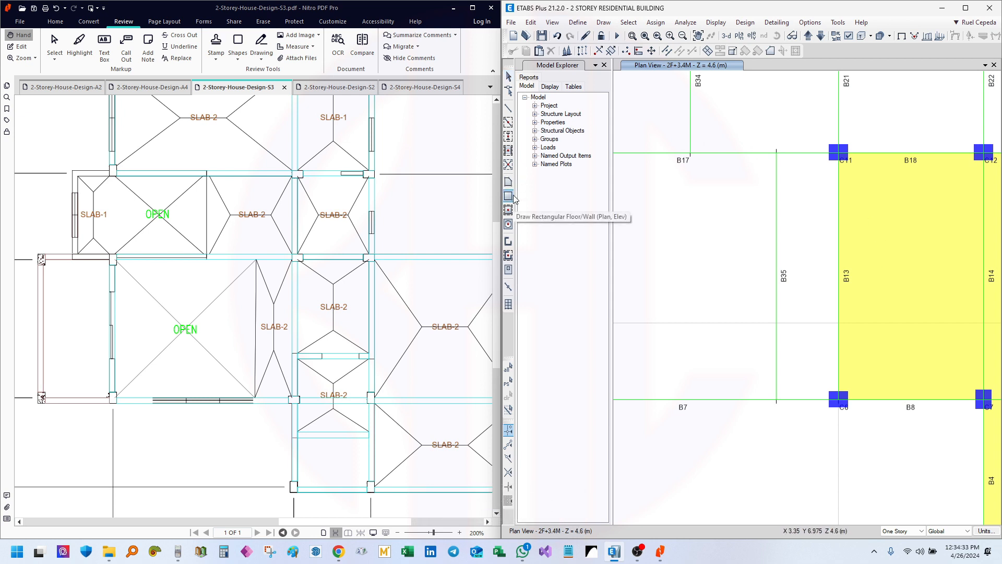
pyautogui.click(777, 400)
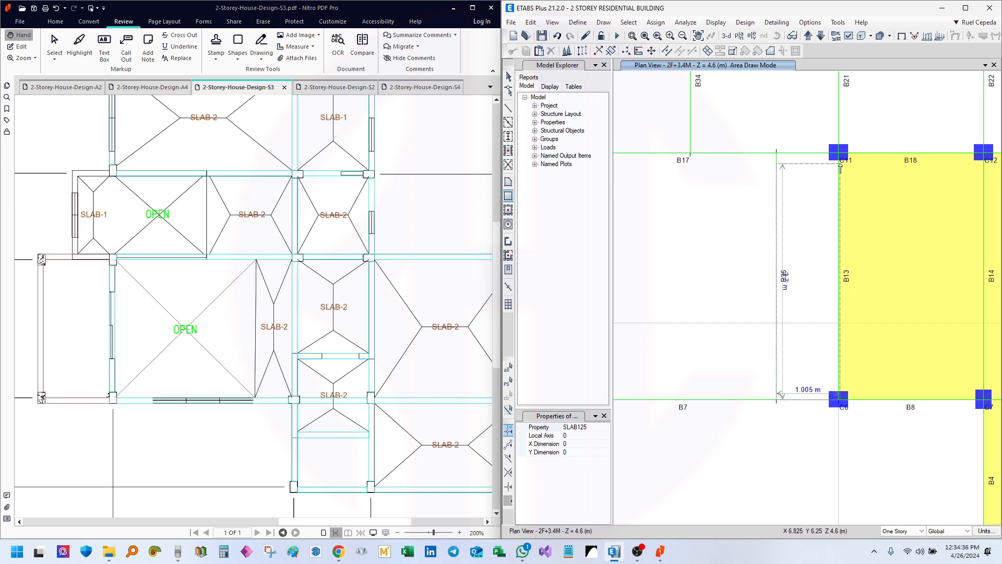
pyautogui.click(838, 153)
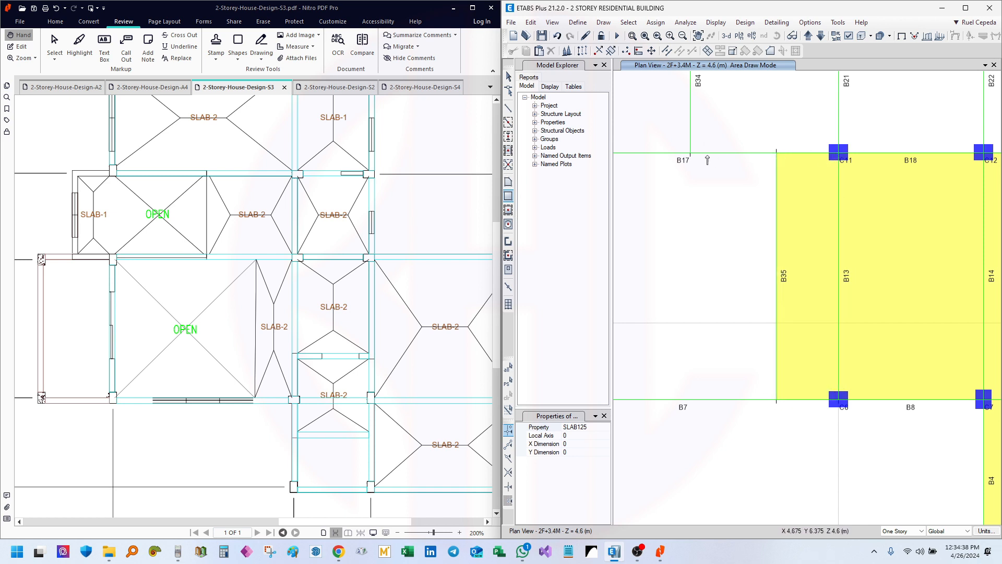
pyautogui.click(508, 78)
pyautogui.moveTo(788, 203); pyautogui.dragTo(780, 216, button='middle')
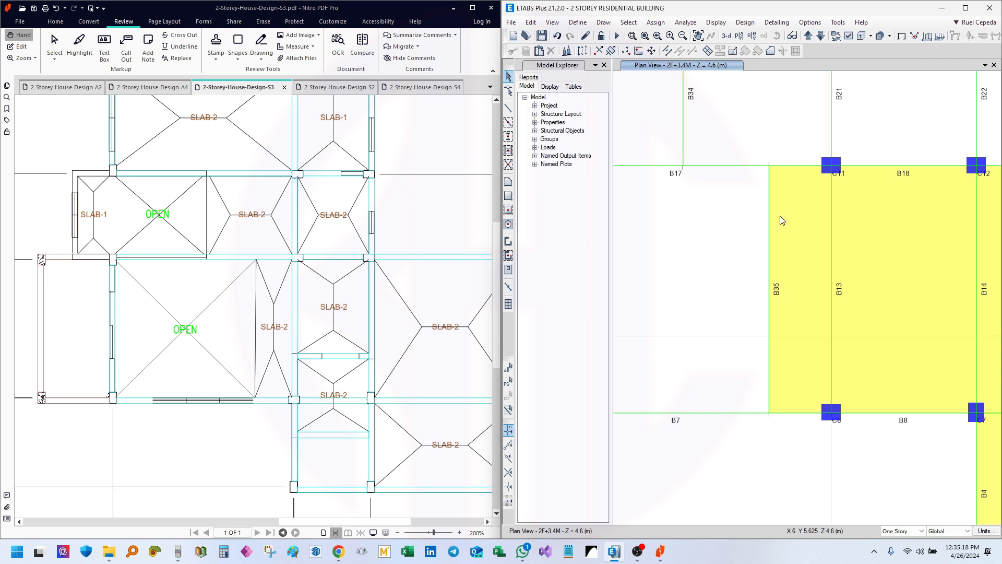
# - Open the calculator, maximize the ETABS window, and measure the new slab strip's width between beams B35 and B13
pyautogui.moveTo(781, 220); pyautogui.dragTo(701, 204, button='middle')
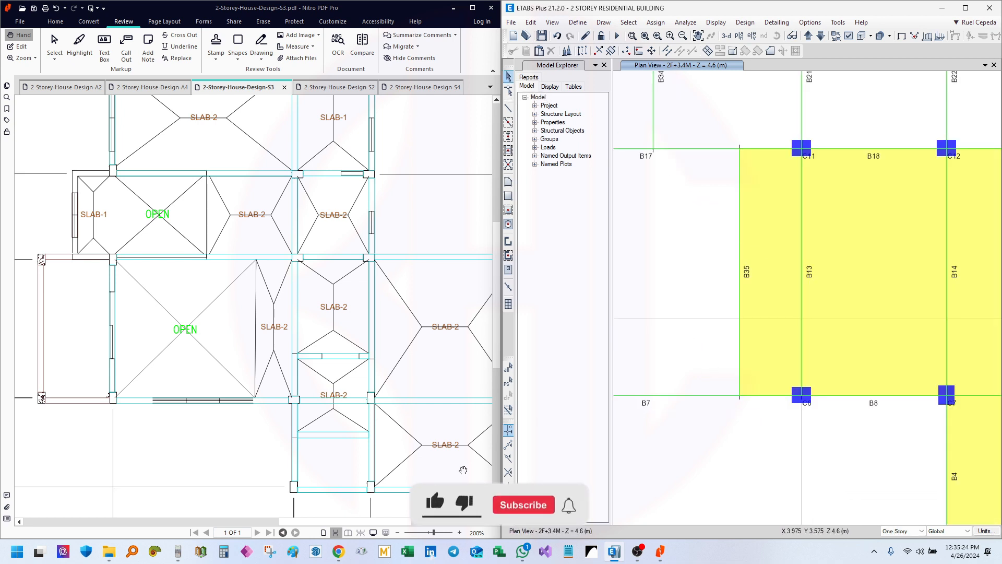
pyautogui.click(177, 551)
pyautogui.moveTo(814, 88); pyautogui.dragTo(357, 80)
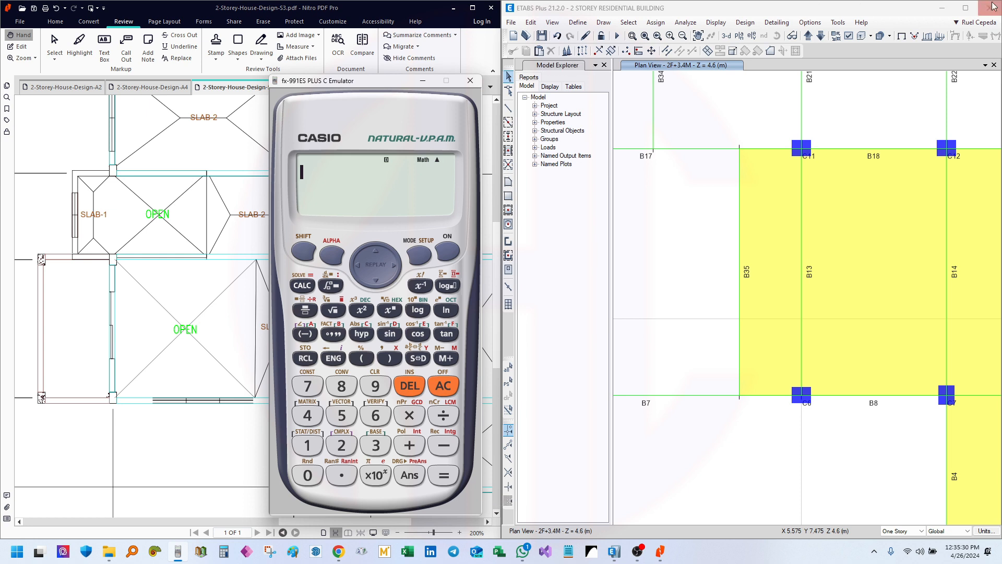
pyautogui.click(965, 8)
pyautogui.moveTo(668, 213); pyautogui.dragTo(611, 257, button='middle')
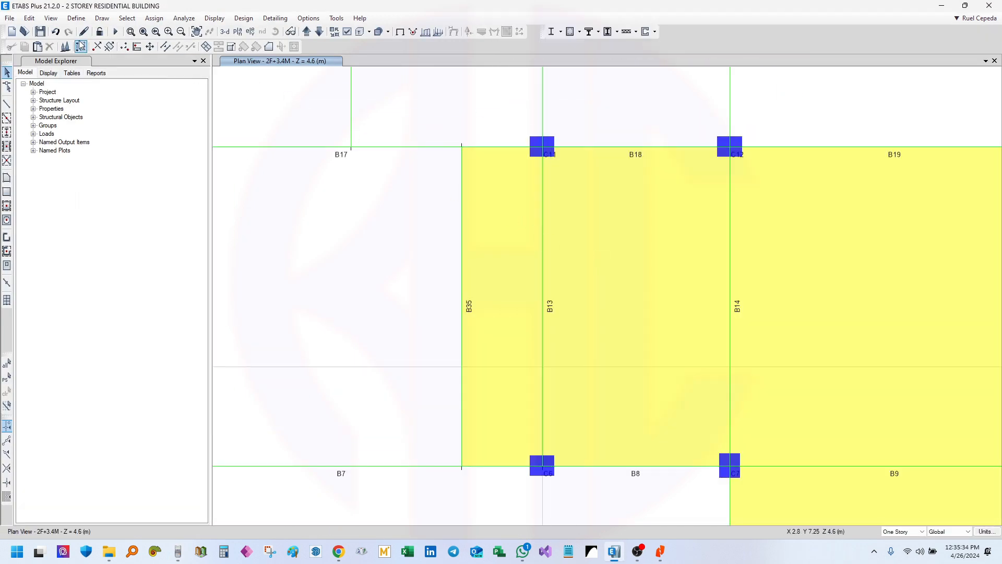
pyautogui.click(54, 20)
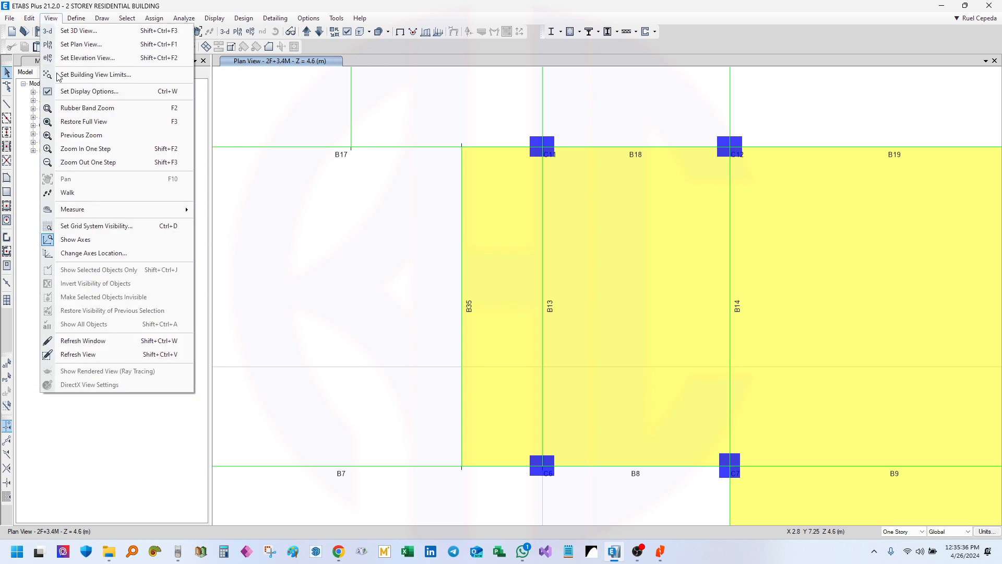
pyautogui.moveTo(162, 210)
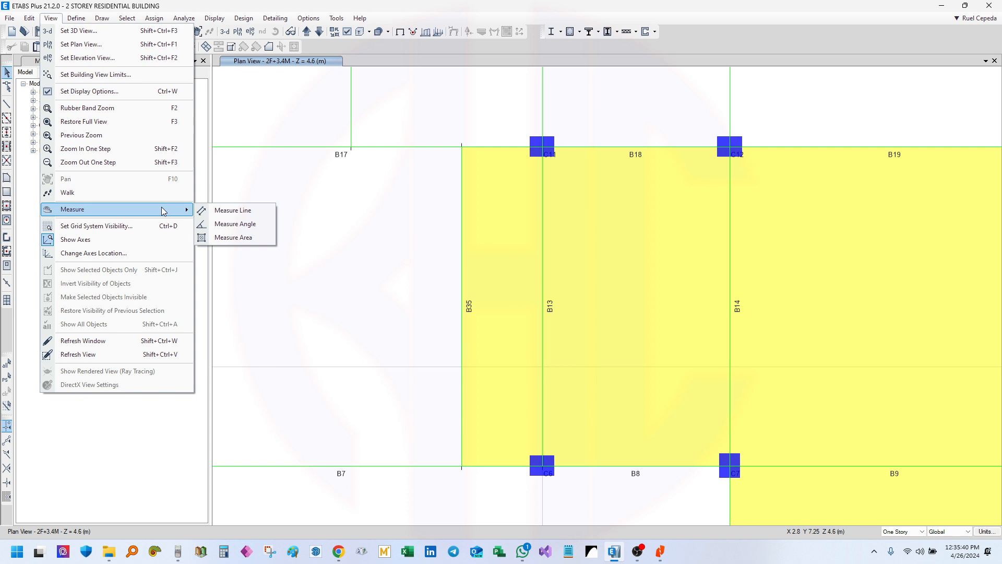
pyautogui.click(258, 211)
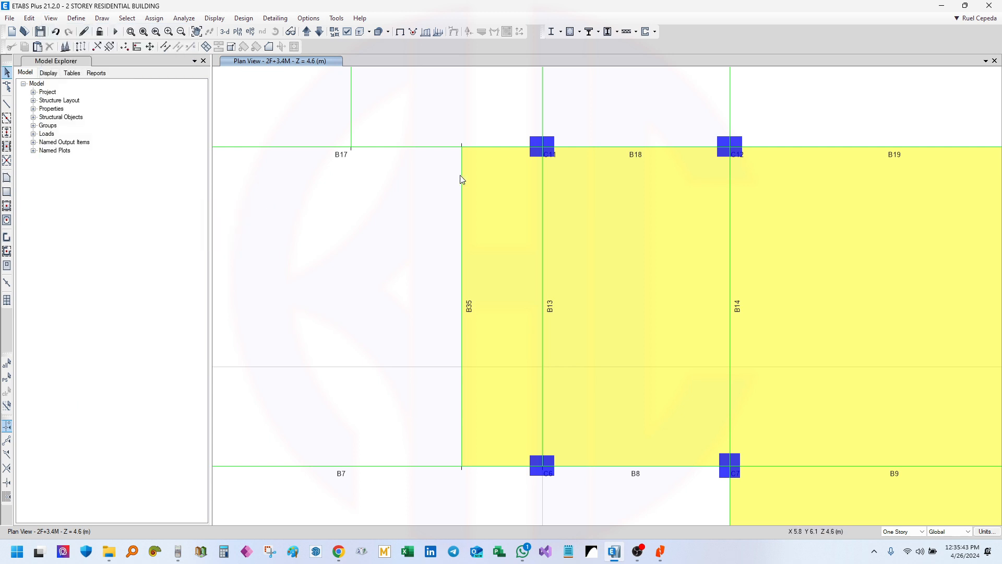
pyautogui.click(462, 149)
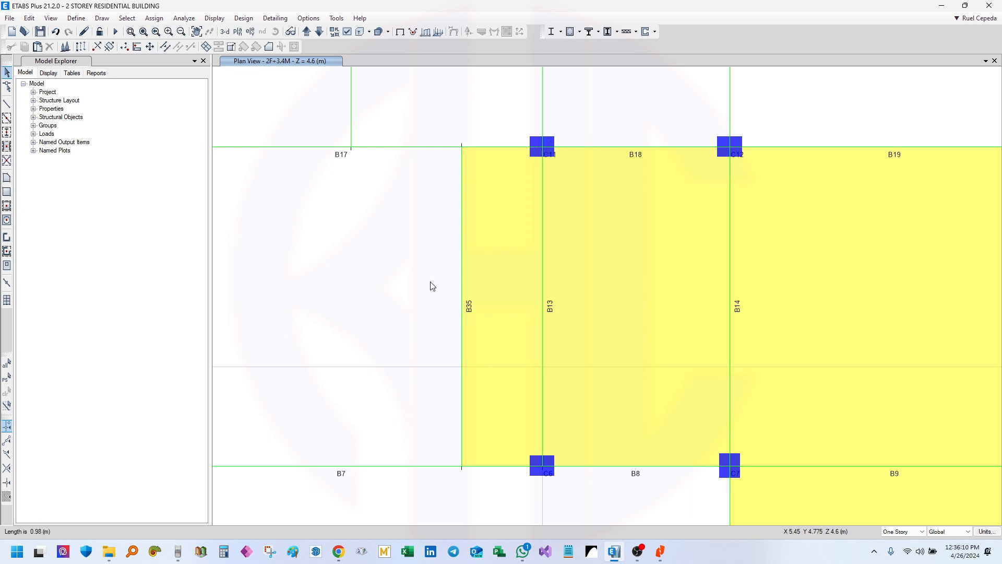
# - Switch to the calculator and start a division with 0.98 as the dividend
pyautogui.click(178, 551)
pyautogui.write('0')
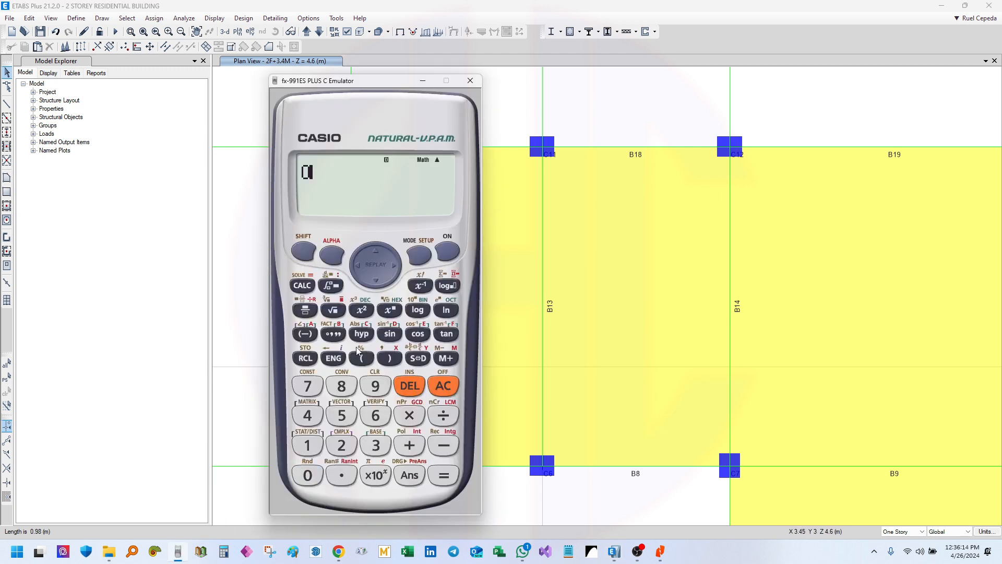
pyautogui.write('.98/')
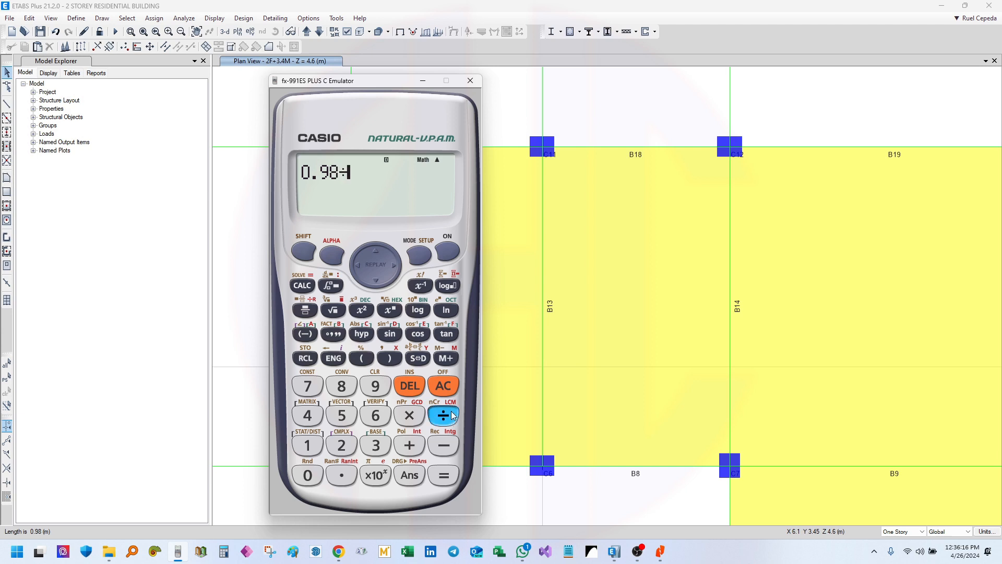
# - Return to ETABS and measure the slab strip's long side along beam B35
pyautogui.click(347, 6)
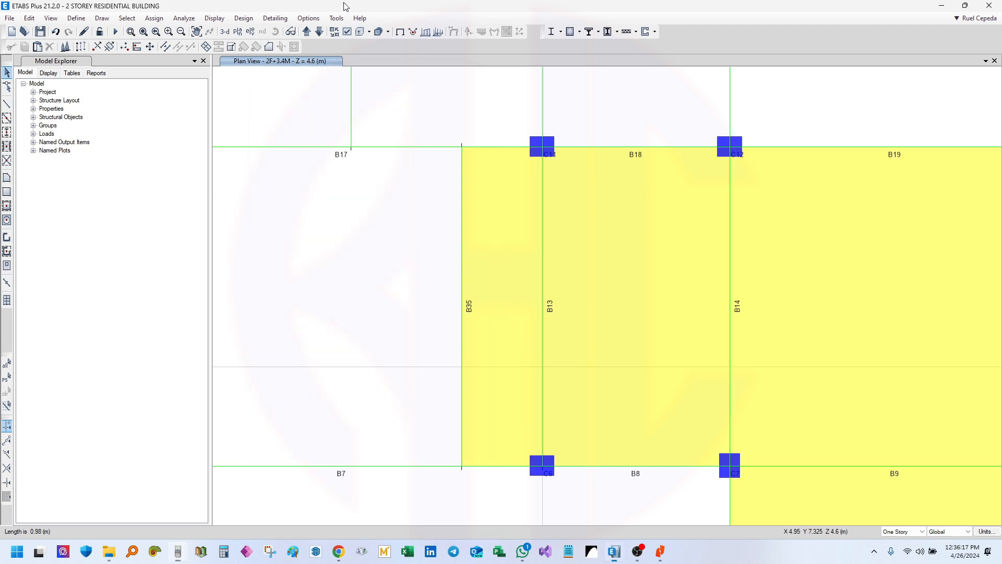
pyautogui.click(51, 18)
pyautogui.moveTo(173, 211)
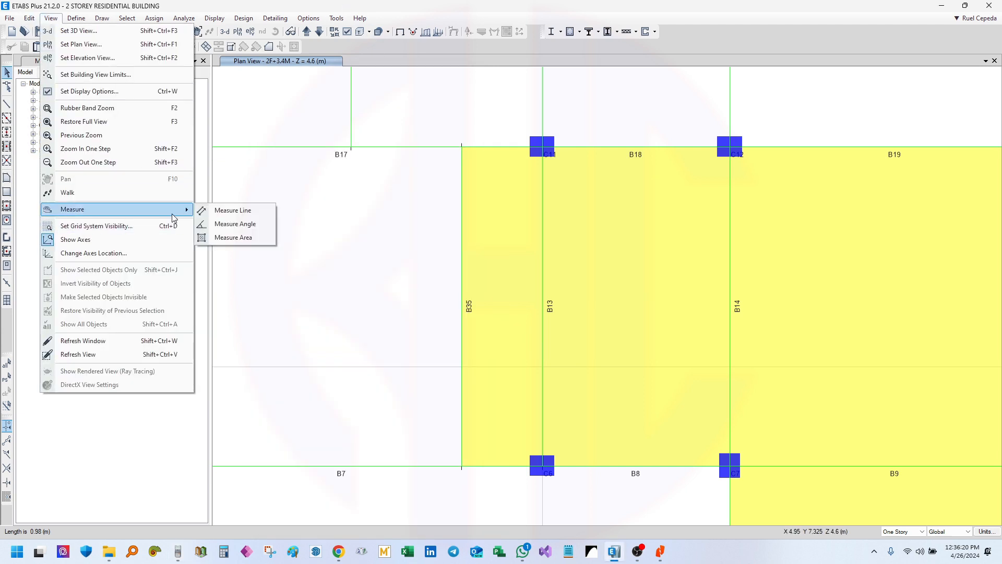
pyautogui.click(230, 209)
pyautogui.click(462, 466)
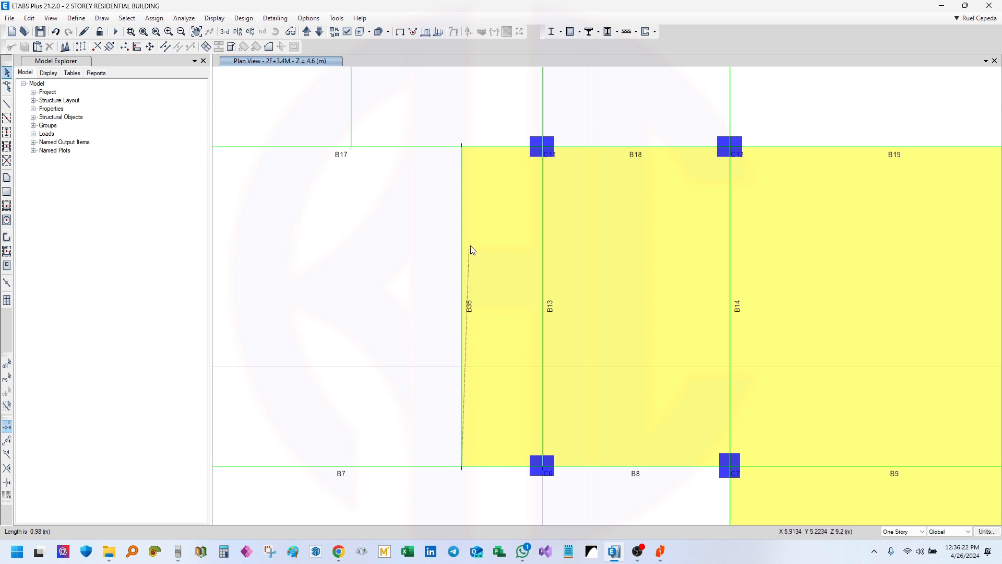
pyautogui.click(462, 148)
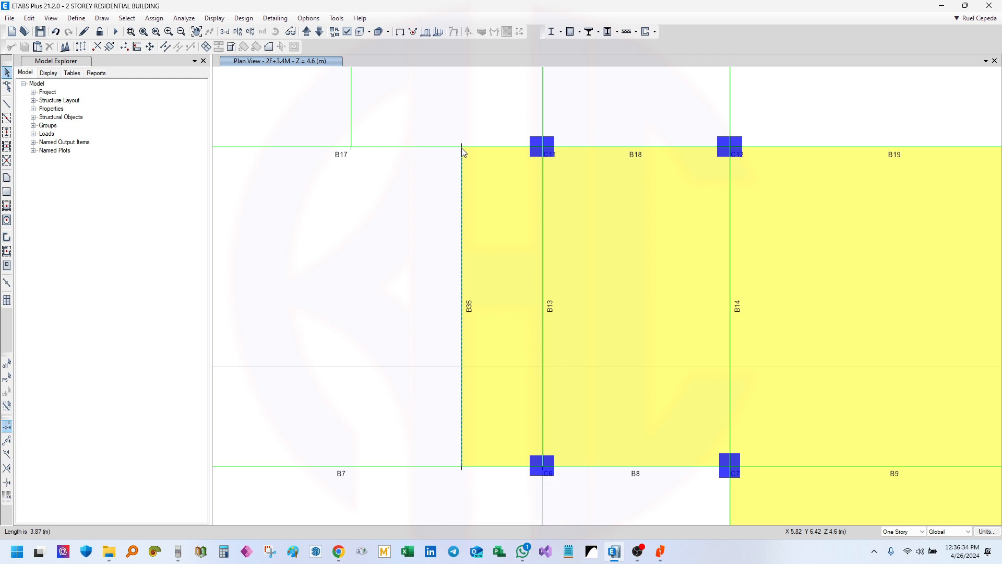
# - Calculate 0.98 ÷ 3.87 as a decimal in the calculator, and return to ETABS
pyautogui.click(184, 557)
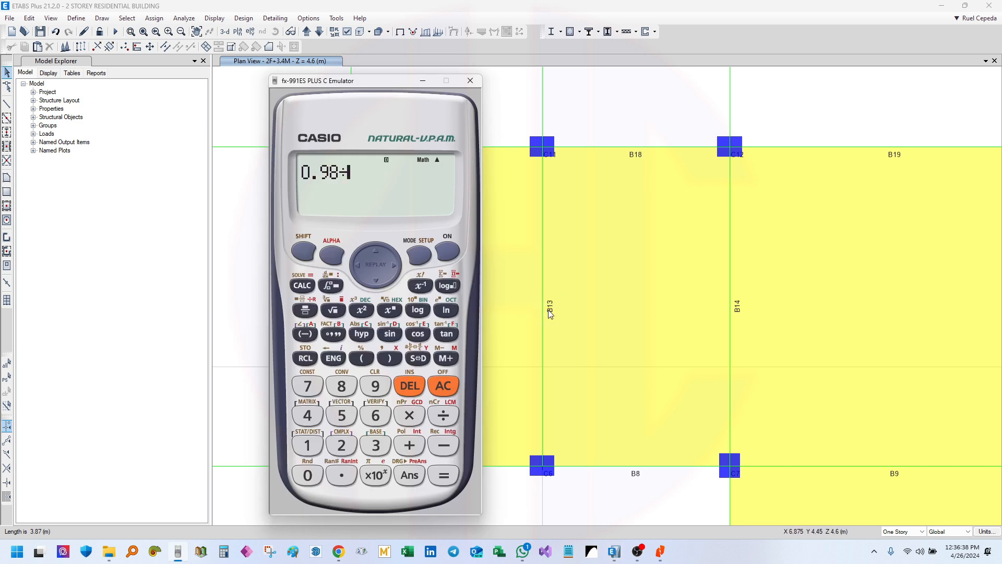
pyautogui.click(376, 446)
pyautogui.click(348, 477)
pyautogui.click(341, 387)
pyautogui.click(307, 386)
pyautogui.click(444, 475)
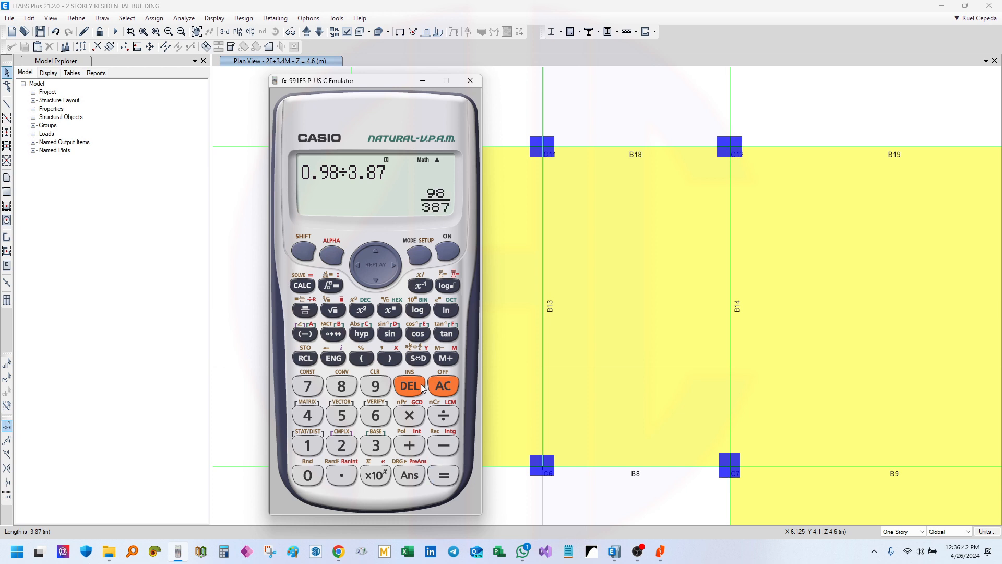
pyautogui.click(418, 358)
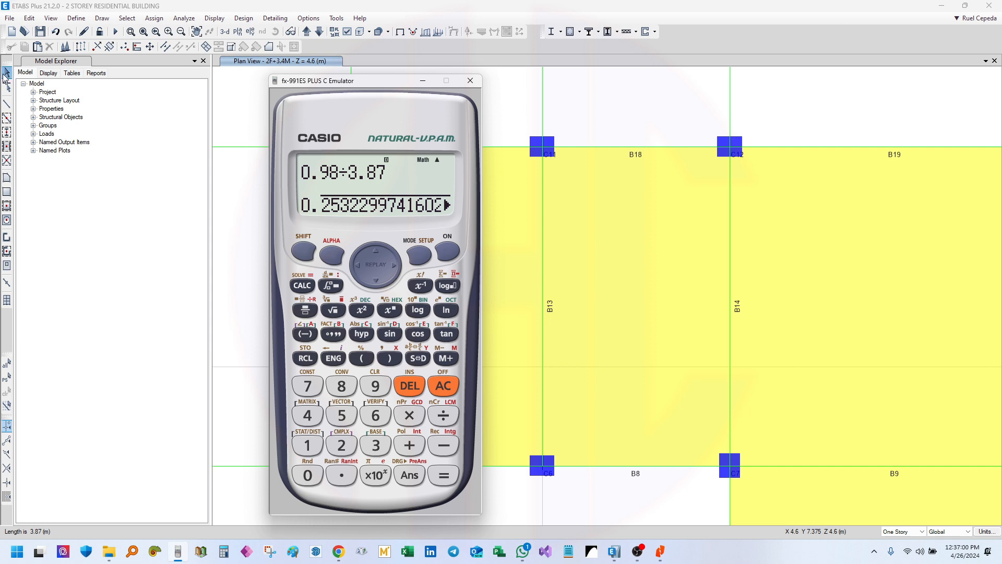
pyautogui.click(549, 127)
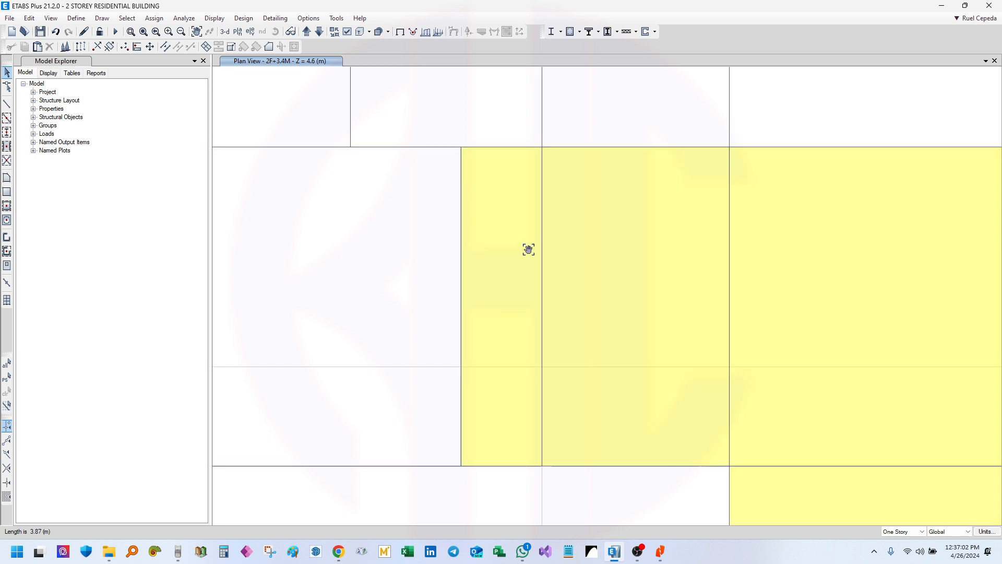
pyautogui.click(508, 280)
pyautogui.moveTo(497, 287); pyautogui.dragTo(486, 271, button='middle')
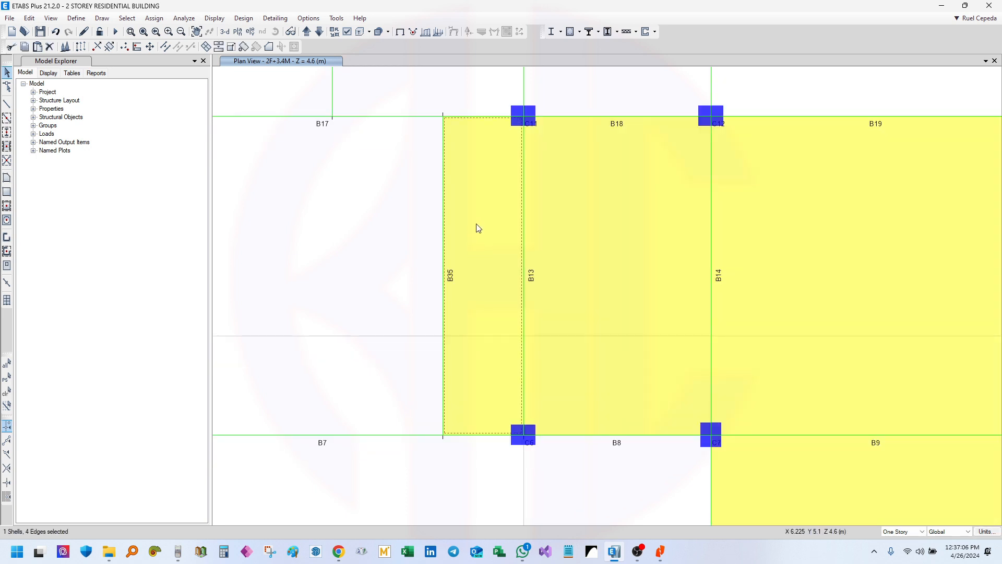
pyautogui.rightClick(477, 229)
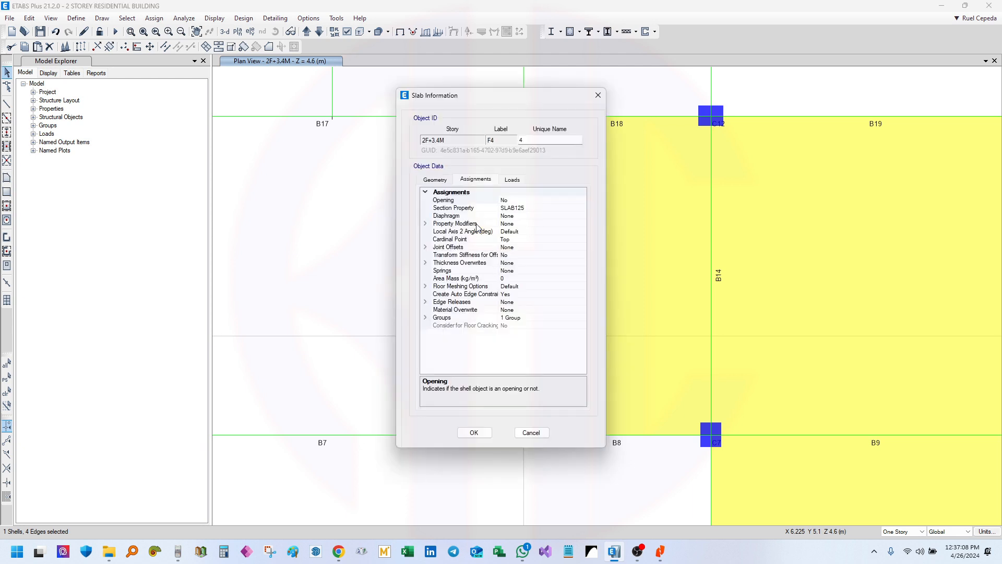
pyautogui.moveTo(501, 110); pyautogui.dragTo(687, 100)
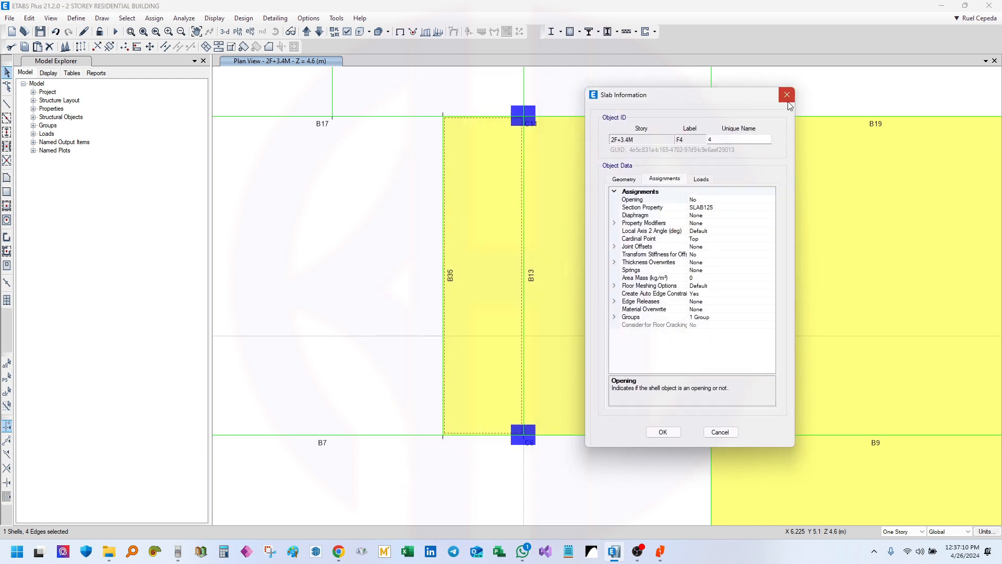
pyautogui.click(787, 96)
# - Change the section property of the narrow slab strip between beams B35 and B13 to SLAB125-OWS
pyautogui.rightClick(484, 205)
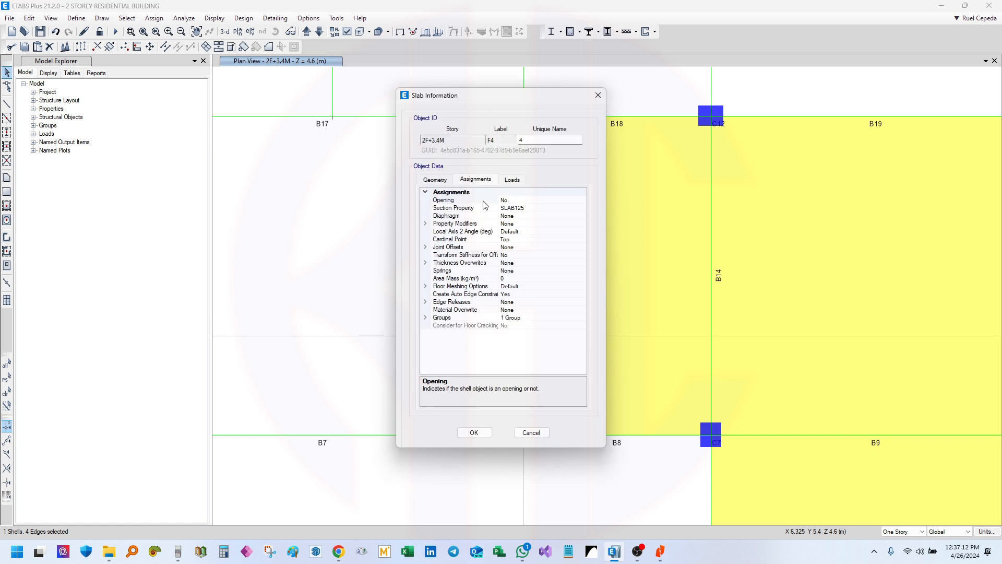
pyautogui.click(574, 209)
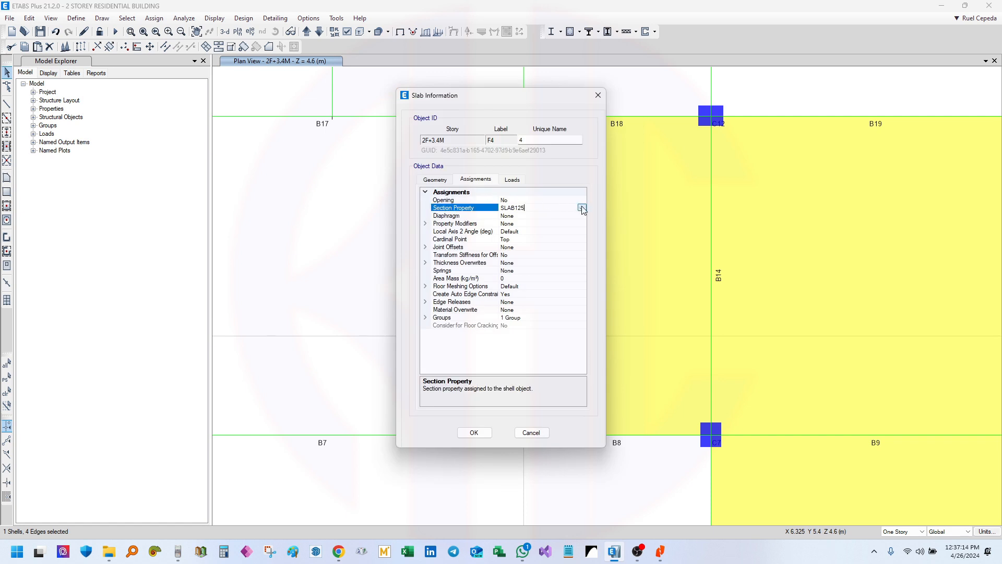
pyautogui.click(582, 208)
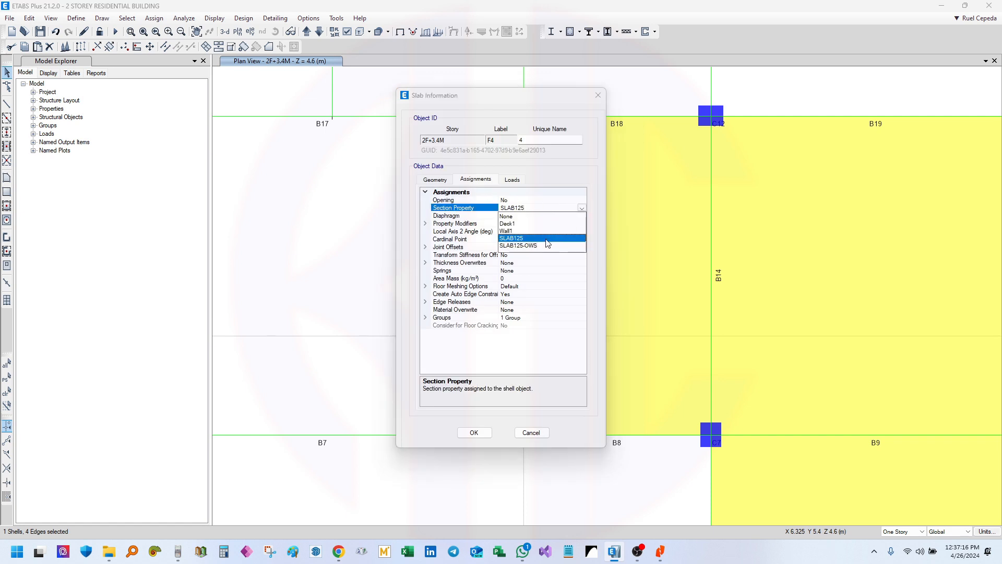
pyautogui.click(538, 246)
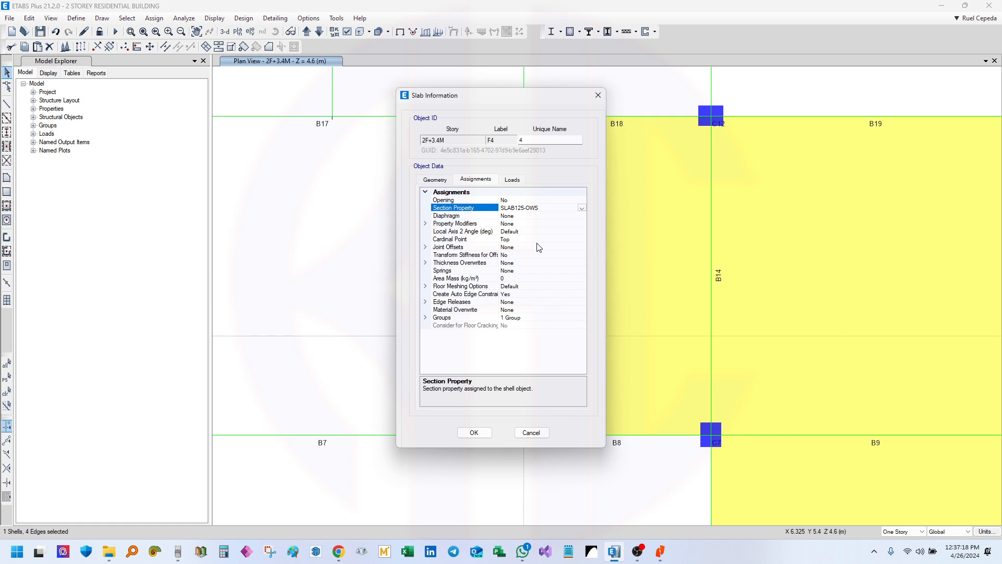
pyautogui.click(474, 433)
pyautogui.moveTo(421, 329); pyautogui.dragTo(426, 326, button='middle')
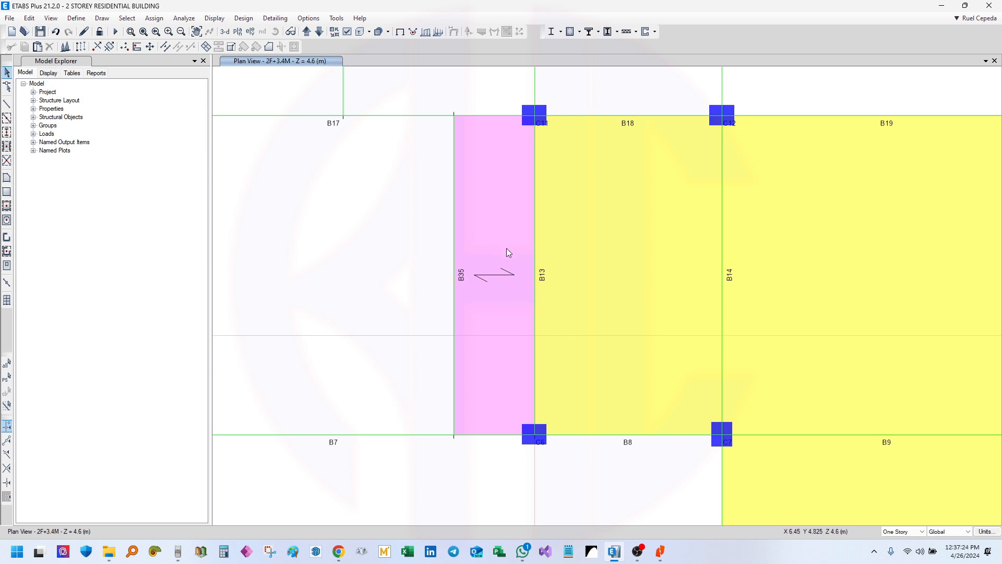
pyautogui.click(508, 294)
pyautogui.click(493, 291)
pyautogui.moveTo(477, 227); pyautogui.dragTo(613, 236, button='middle')
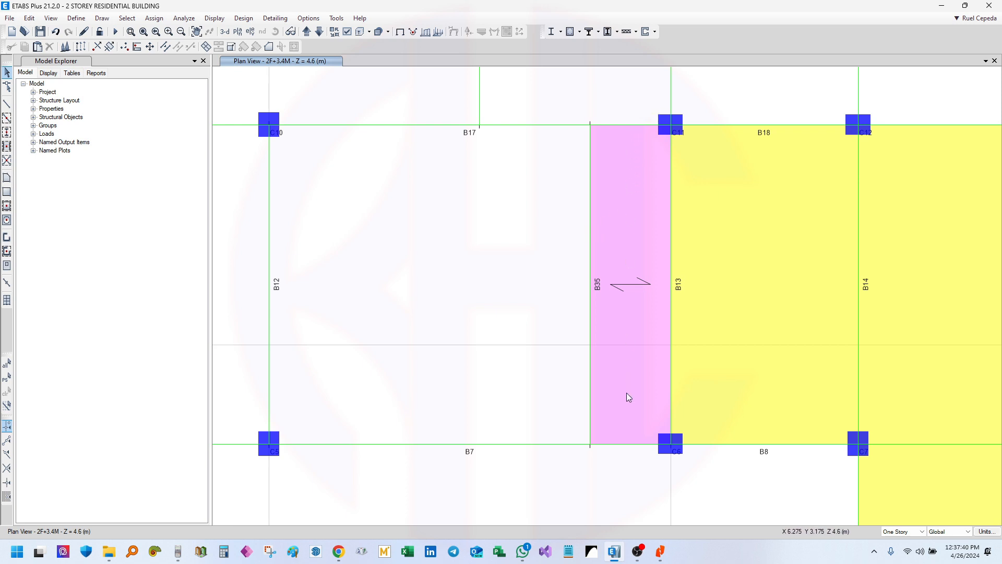
# - Set the local axis 2 angle of the SLAB125-OWS strip between beams B35 and B13 to 90 degrees and clear the selection
pyautogui.click(592, 160)
pyautogui.click(619, 203)
pyautogui.rightClick(628, 202)
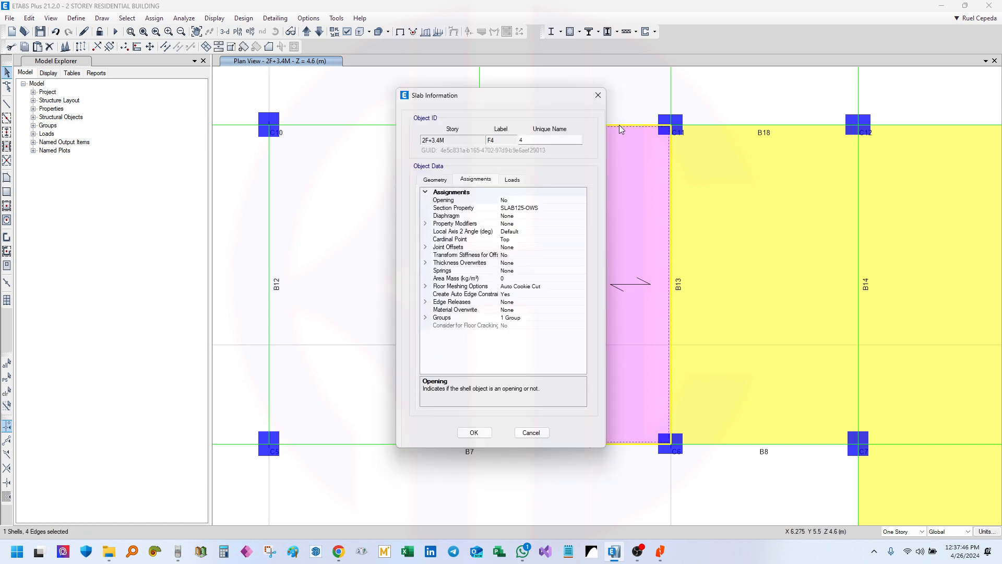
pyautogui.click(537, 230)
pyautogui.doubleClick(538, 230)
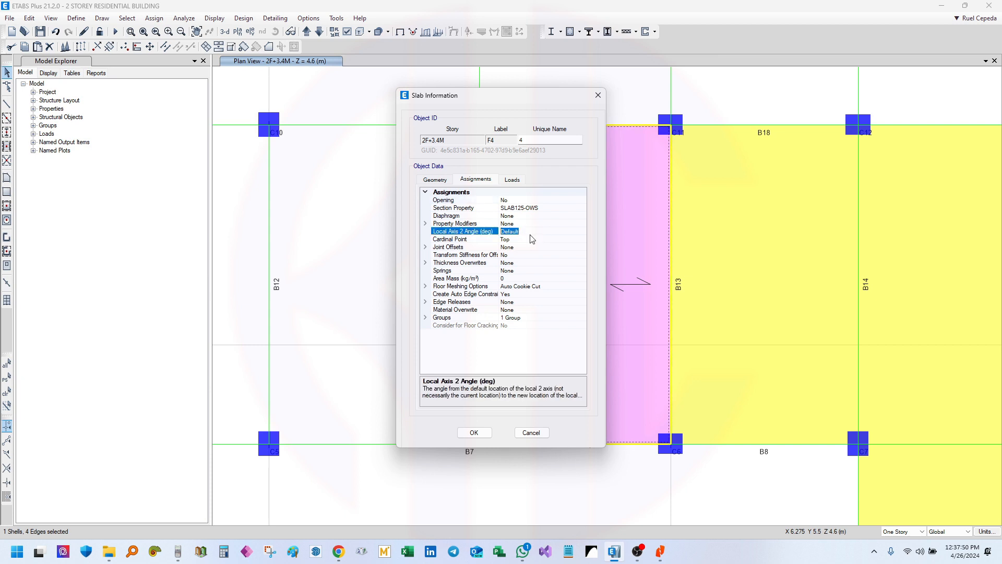
pyautogui.write('90')
pyautogui.click(475, 432)
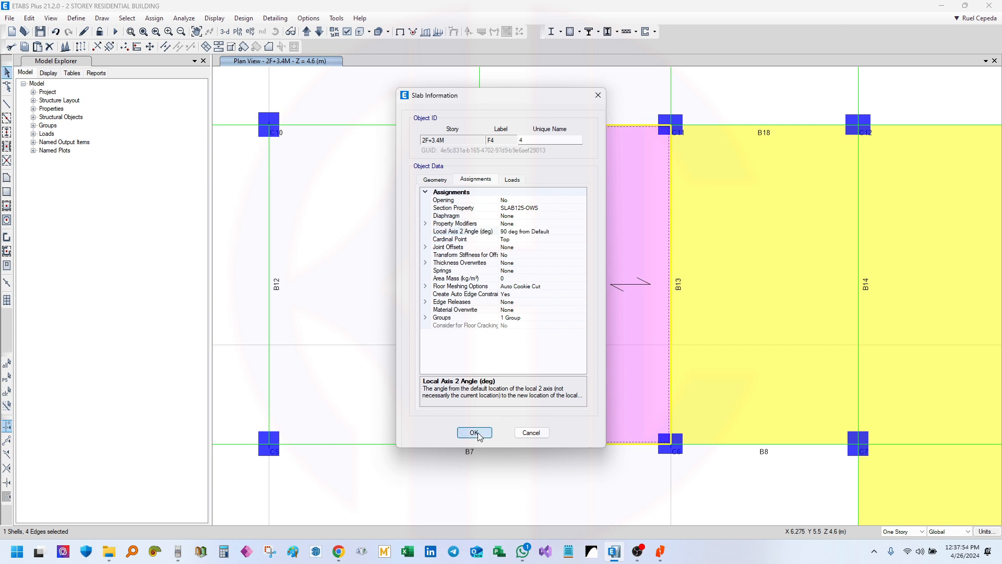
pyautogui.moveTo(759, 270); pyautogui.dragTo(712, 281, button='middle')
pyautogui.press('Escape')
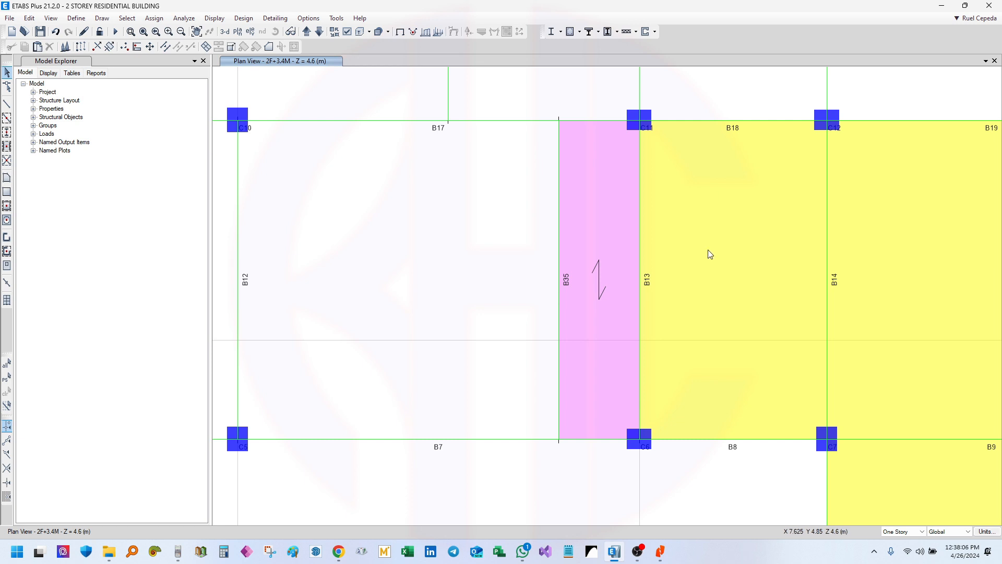
# - Place ETABS side by side with the S3 slab plan PDF and examine the slabs and openings between the upper bays
pyautogui.scroll(-4, 664, 340)
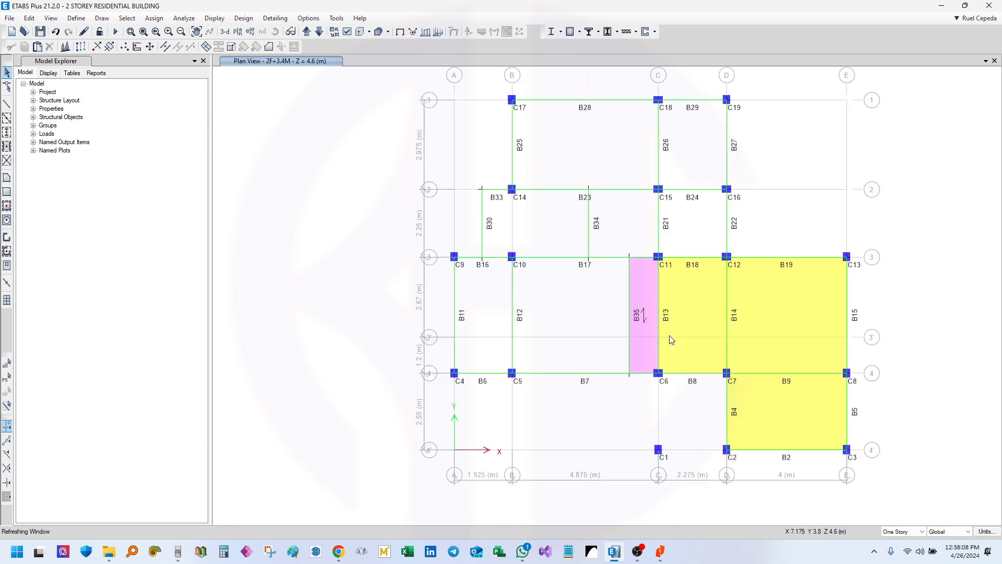
pyautogui.moveTo(405, 13); pyautogui.dragTo(1001, 191)
pyautogui.click(201, 179)
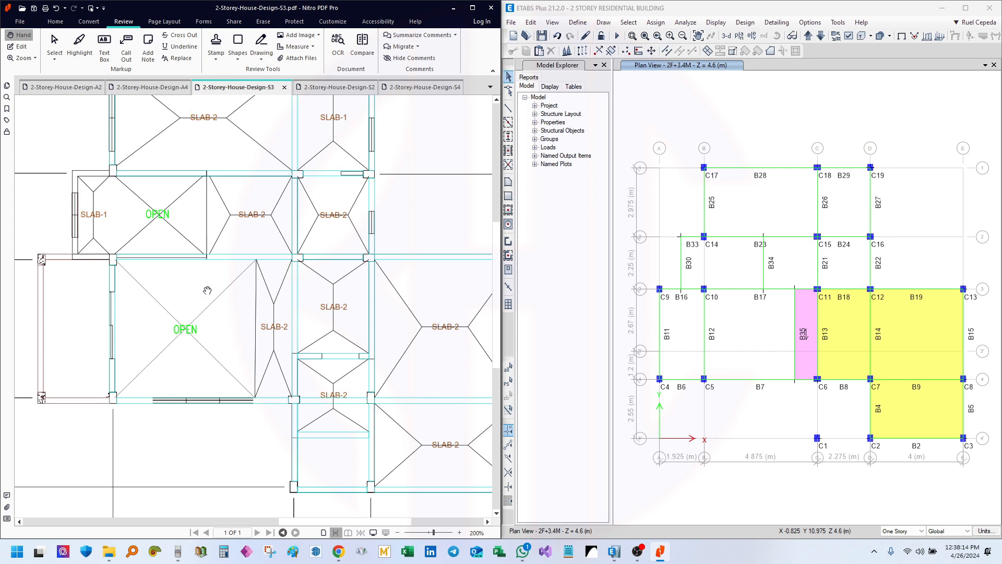
pyautogui.moveTo(65, 288); pyautogui.dragTo(185, 292)
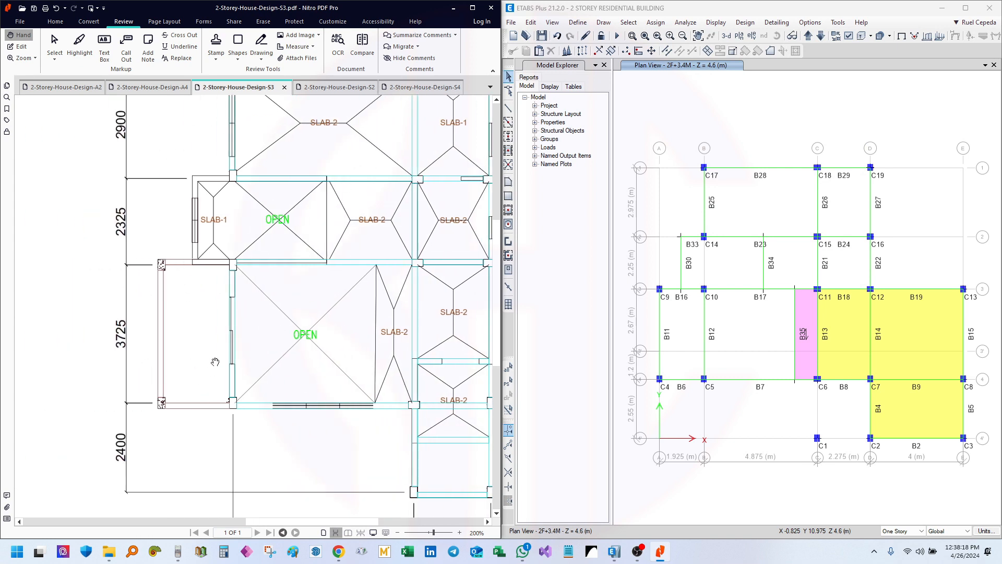
pyautogui.moveTo(188, 296); pyautogui.dragTo(162, 372)
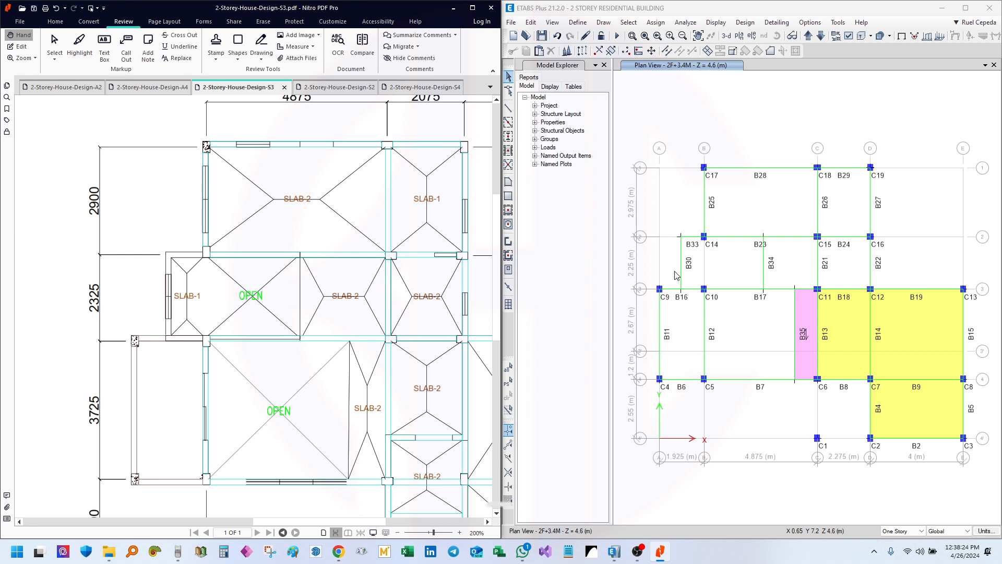
# - Try a rectangular SLAB125 slab between beams B30 and B34 over the stair opening, and undo it
pyautogui.scroll(3, 676, 276)
pyautogui.moveTo(750, 266); pyautogui.dragTo(706, 301, button='middle')
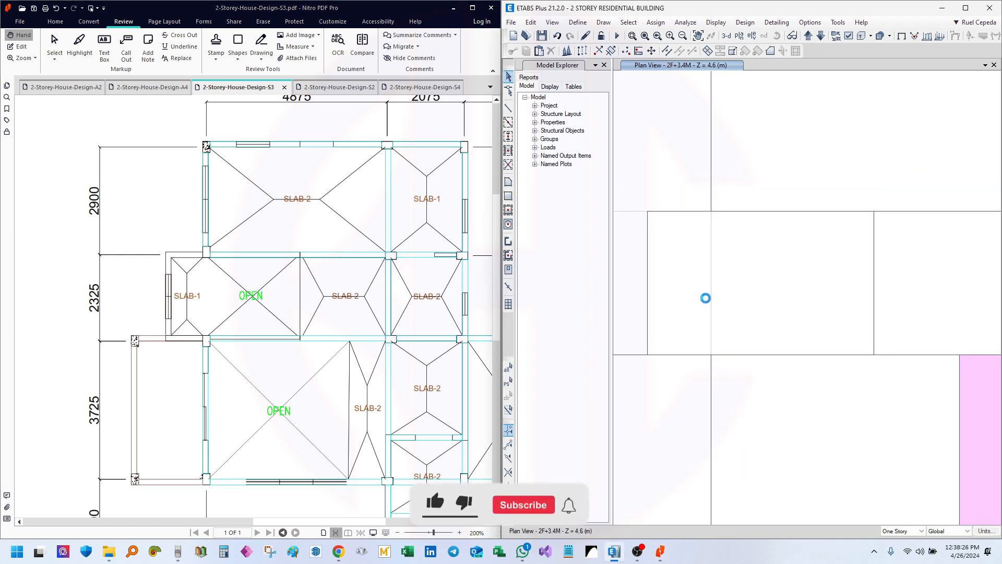
pyautogui.click(509, 196)
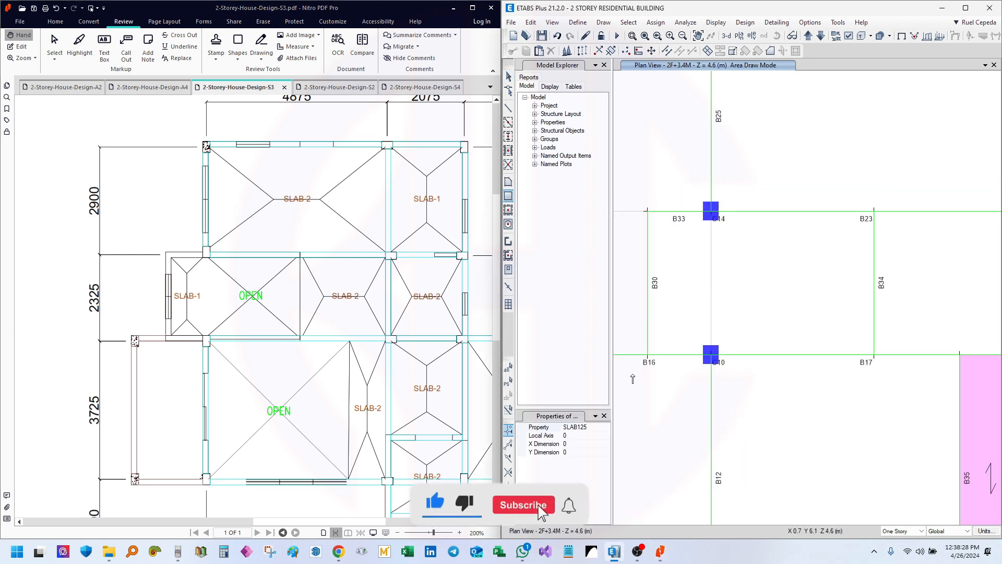
pyautogui.click(647, 355)
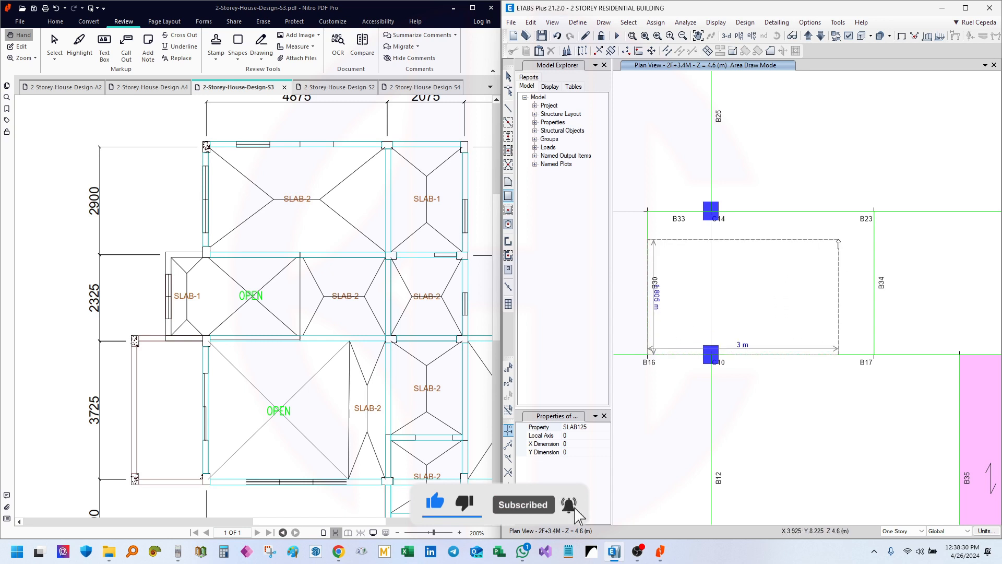
pyautogui.click(874, 211)
pyautogui.moveTo(807, 225); pyautogui.dragTo(796, 237, button='middle')
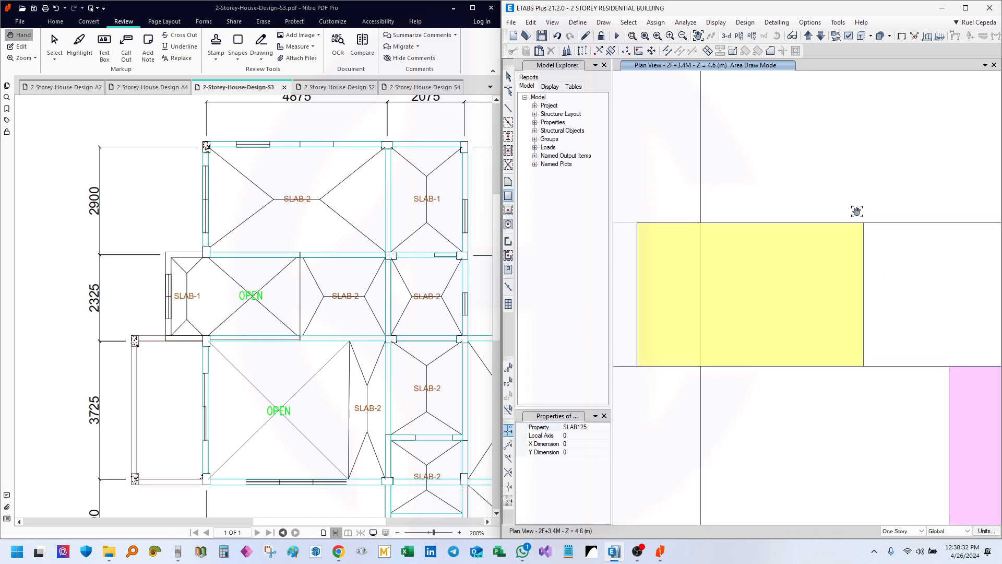
pyautogui.scroll(-3, 796, 237)
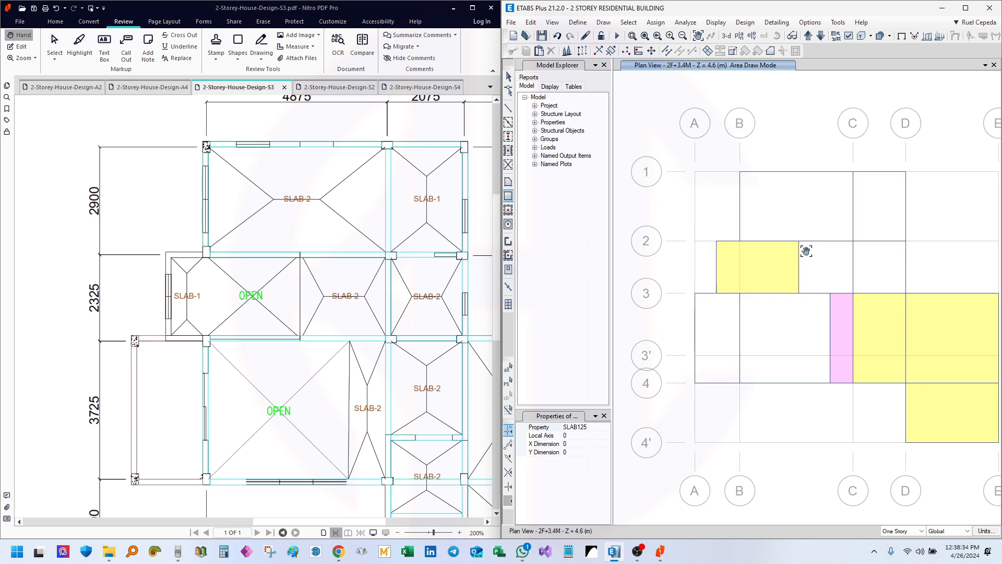
pyautogui.moveTo(737, 241); pyautogui.dragTo(773, 289, button='middle')
pyautogui.hotkey('ctrl', 'z')
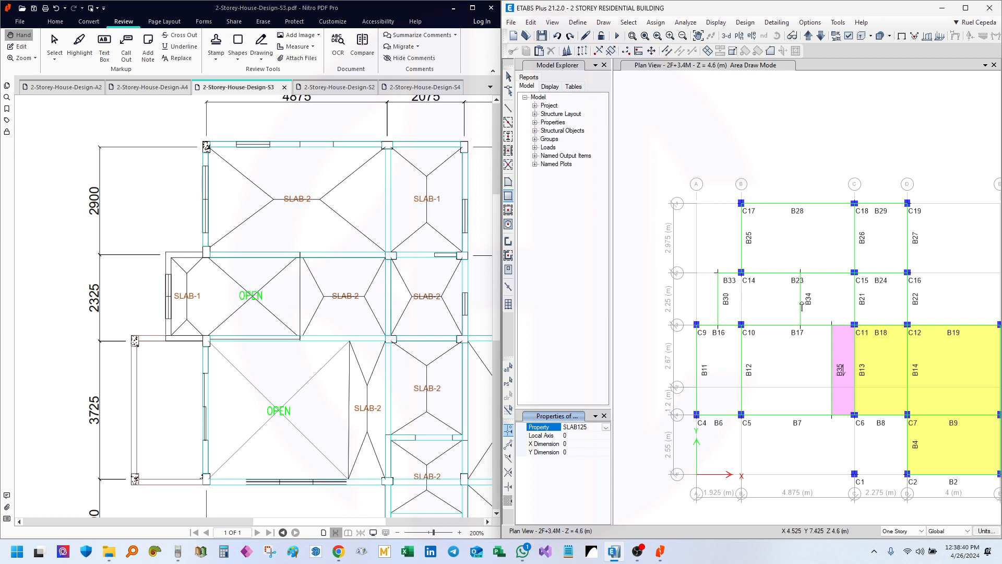
# - Draw rectangular SLAB125 slabs between grids 2 and 3, from beam B34 to B21 and from B21 to B22
pyautogui.scroll(3, 759, 364)
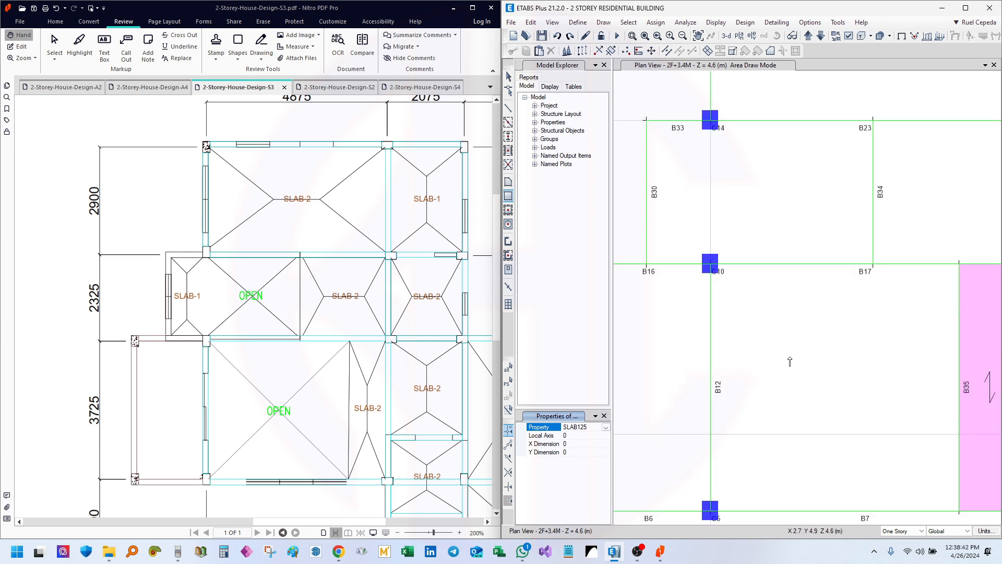
pyautogui.moveTo(768, 225); pyautogui.dragTo(640, 282, button='middle')
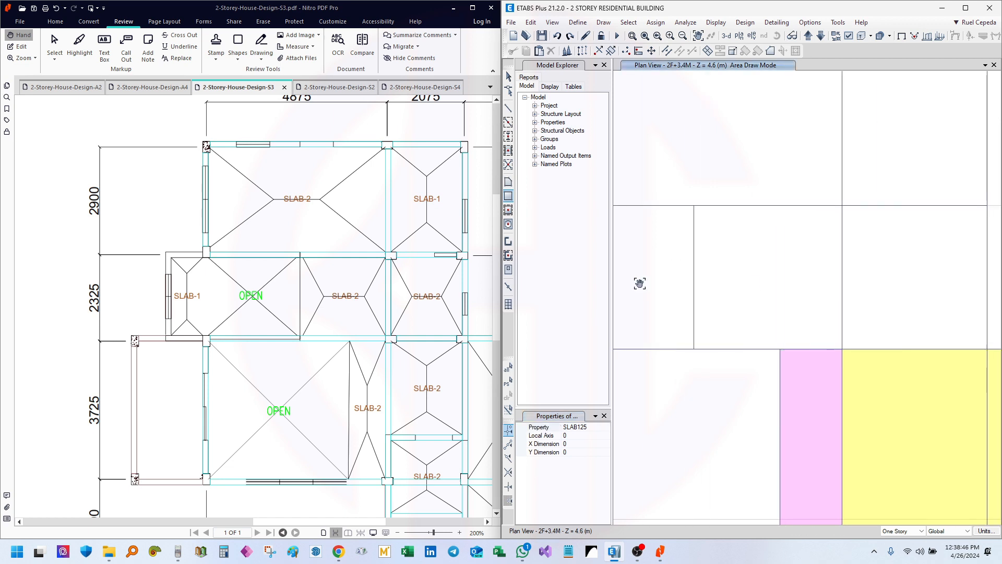
pyautogui.click(692, 349)
pyautogui.click(840, 206)
pyautogui.moveTo(921, 282); pyautogui.dragTo(707, 275, button='middle')
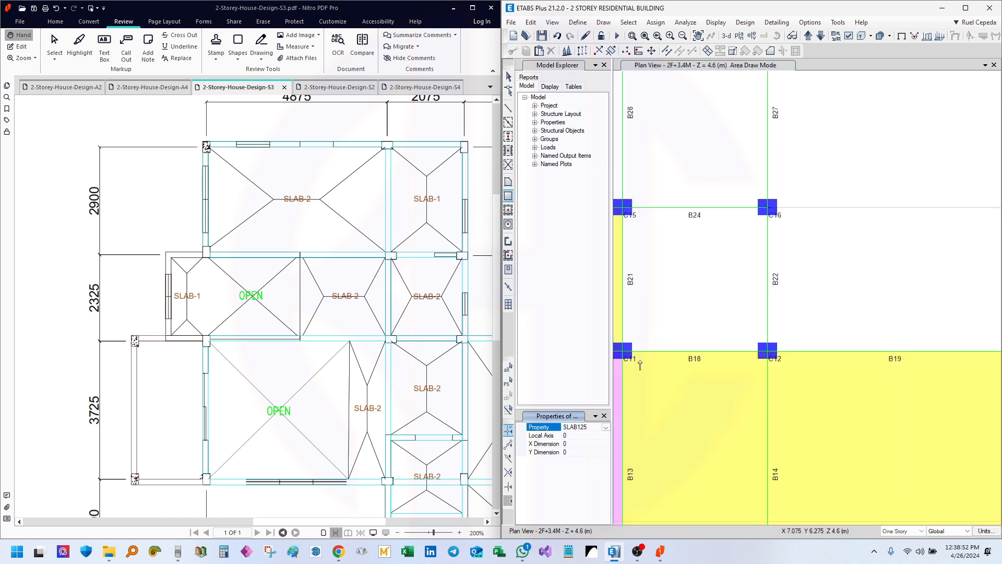
pyautogui.click(621, 353)
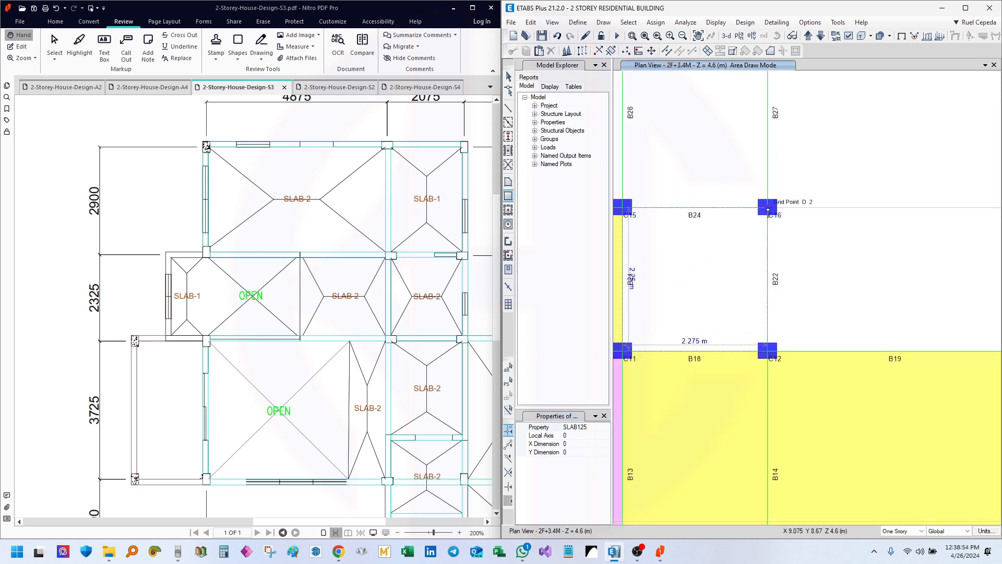
pyautogui.click(767, 207)
# - Draw rectangular SLAB125 slabs between grids 1 and 2, from grid B to C and from C to D, and end slab drawing
pyautogui.scroll(-5, 745, 258)
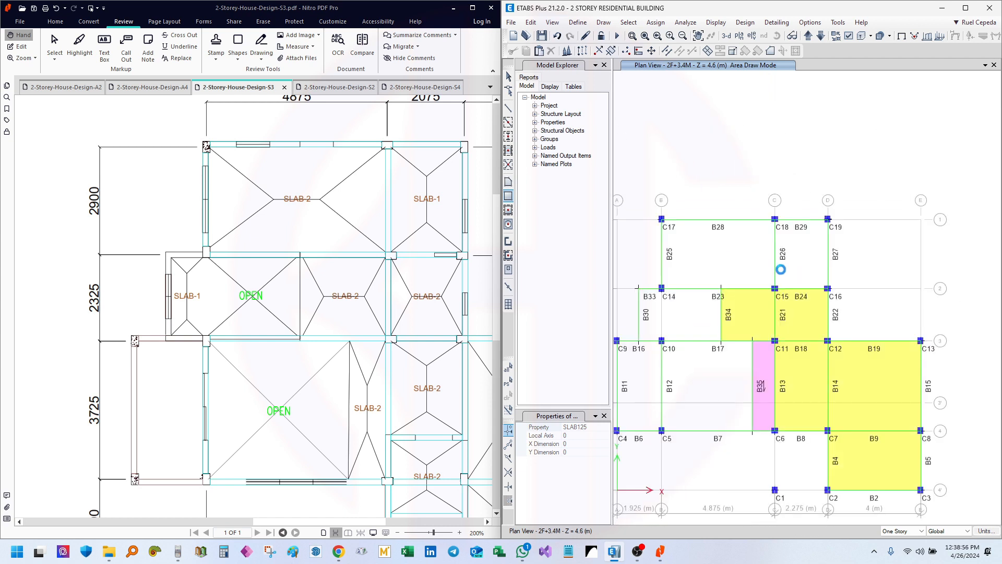
pyautogui.moveTo(668, 251); pyautogui.dragTo(687, 290, button='middle')
pyautogui.click(680, 258)
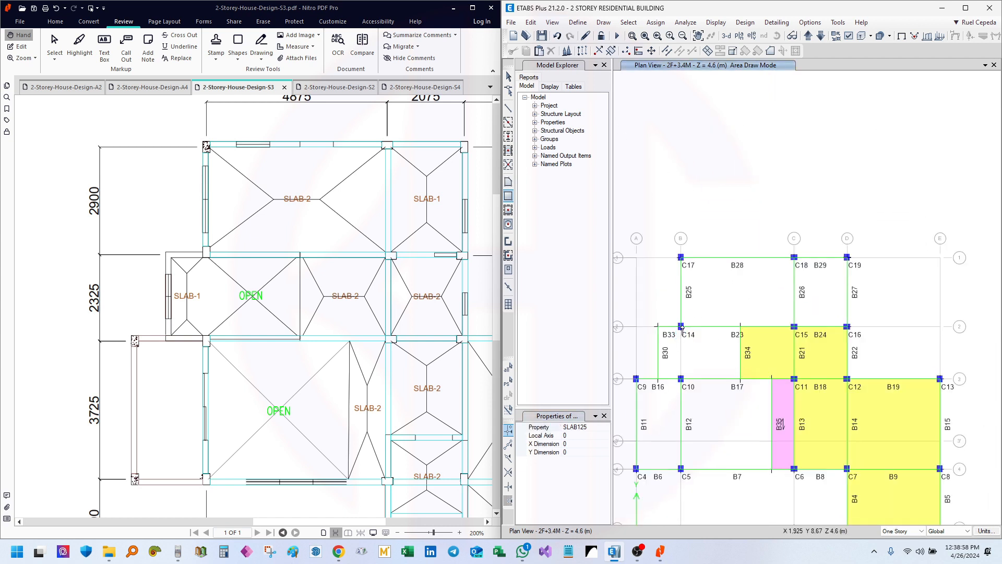
pyautogui.click(794, 326)
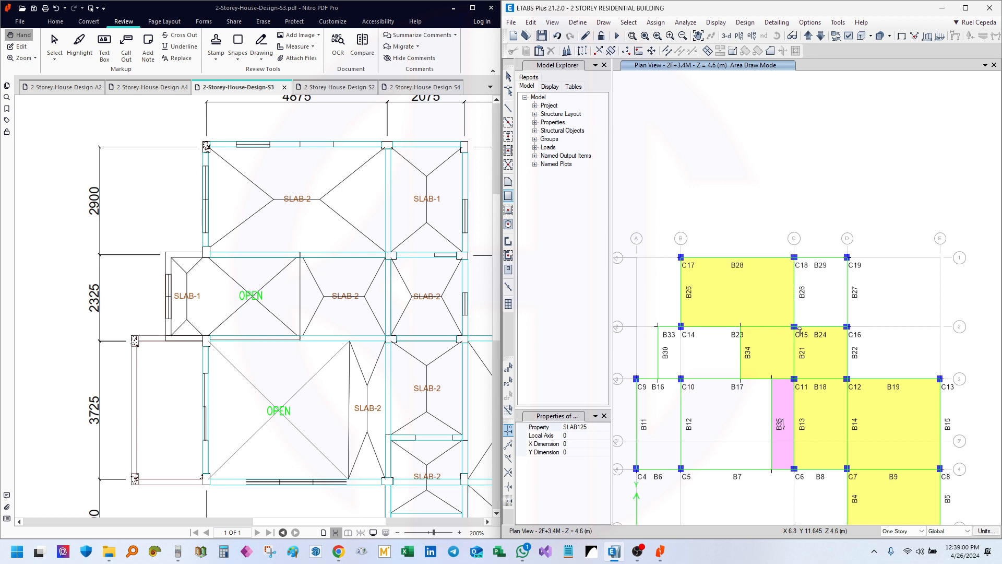
pyautogui.click(793, 326)
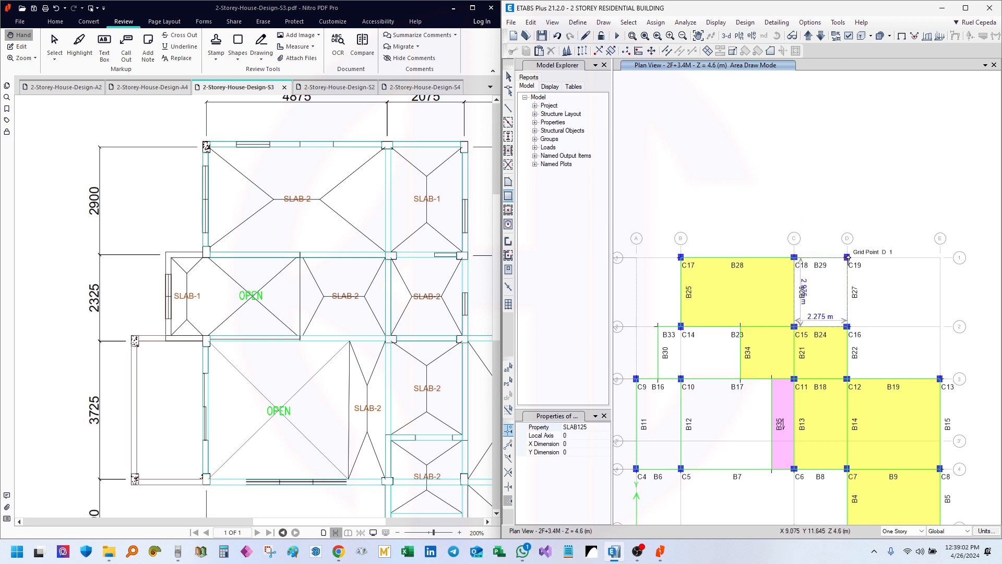
pyautogui.click(847, 257)
pyautogui.click(508, 77)
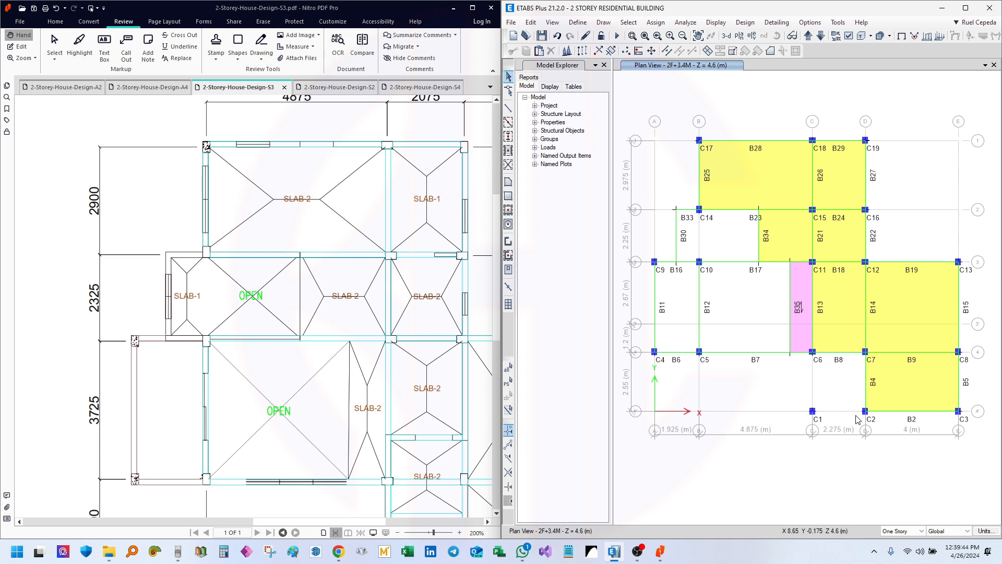
# - Review the second-floor slab layout in plan, including the empty bay between beams B11 and B12
pyautogui.moveTo(844, 308); pyautogui.dragTo(835, 318, button='middle')
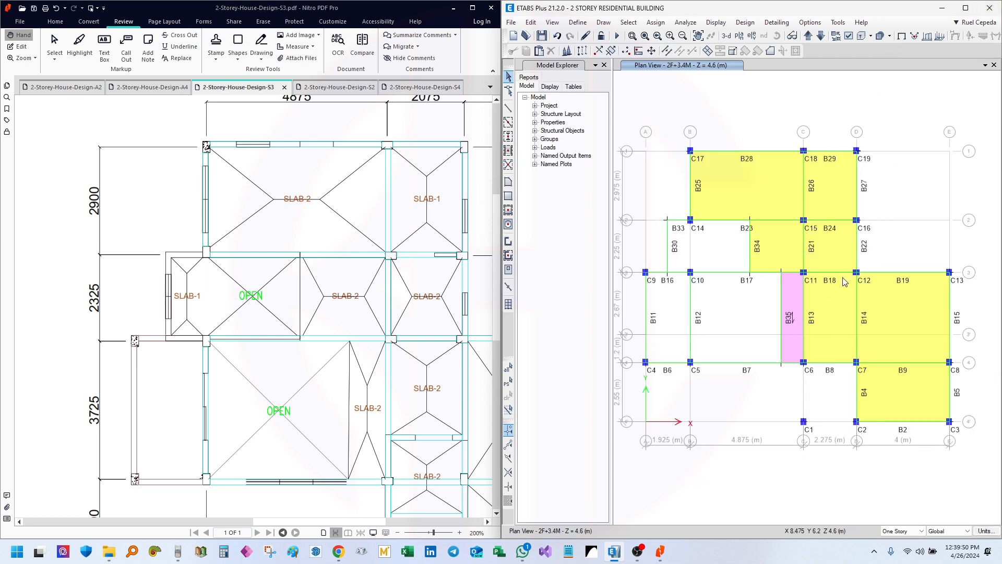
pyautogui.scroll(2, 841, 308)
pyautogui.scroll(-2, 848, 274)
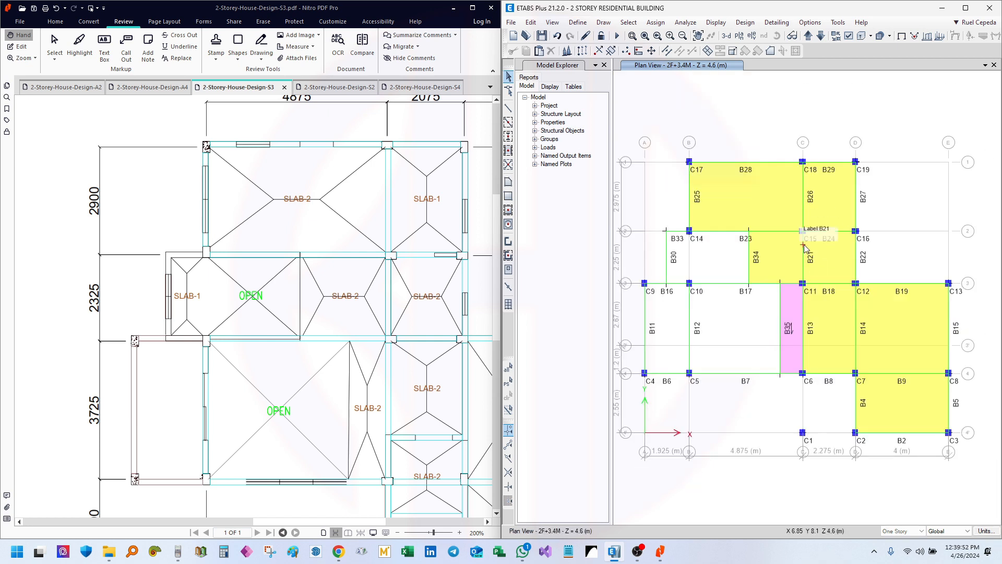
pyautogui.moveTo(710, 352); pyautogui.dragTo(792, 280, button='middle')
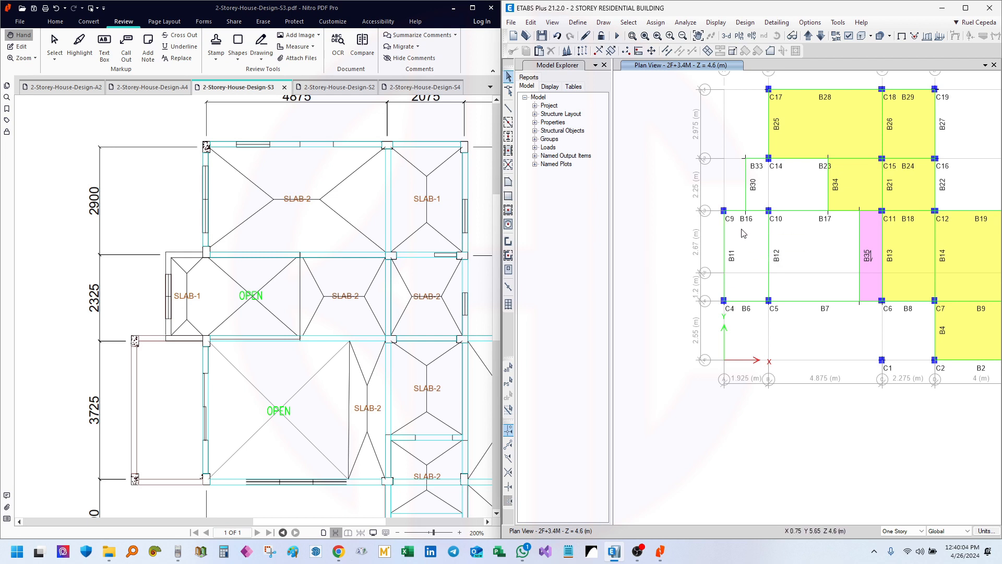
pyautogui.scroll(3, 743, 230)
pyautogui.scroll(3, 783, 294)
pyautogui.scroll(-3, 775, 285)
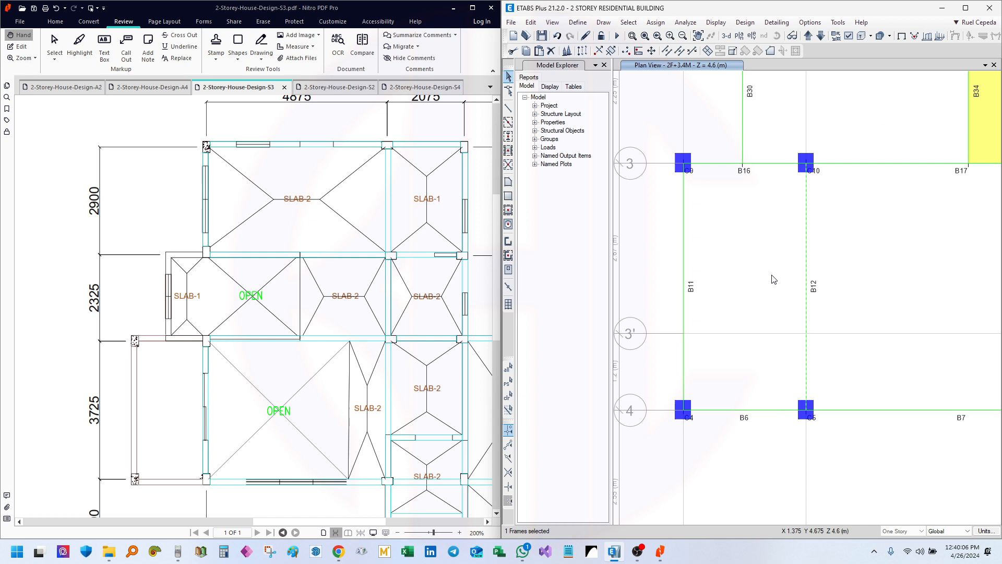
pyautogui.moveTo(790, 319); pyautogui.dragTo(793, 293, button='middle')
# - Compare the whole second floor slab plan on sheet S3 with the modelled slabs, focusing on the bay beside the open area
pyautogui.moveTo(360, 288); pyautogui.dragTo(241, 293)
pyautogui.keyDown('ctrl'); pyautogui.scroll(-1, 141, 325); pyautogui.keyUp('ctrl')
pyautogui.keyDown('ctrl'); pyautogui.scroll(-2, 141, 325); pyautogui.keyUp('ctrl')
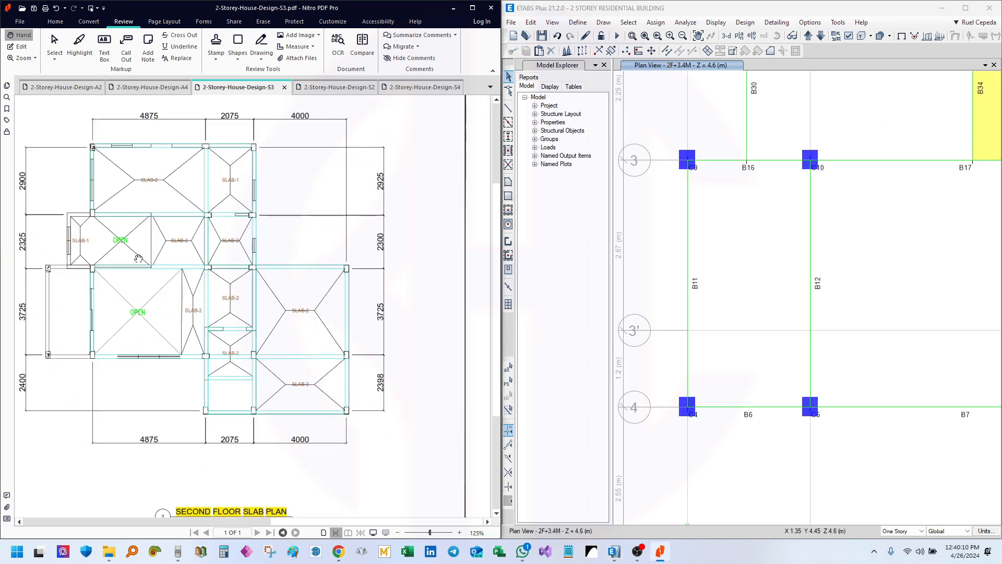
pyautogui.scroll(-8, 821, 217)
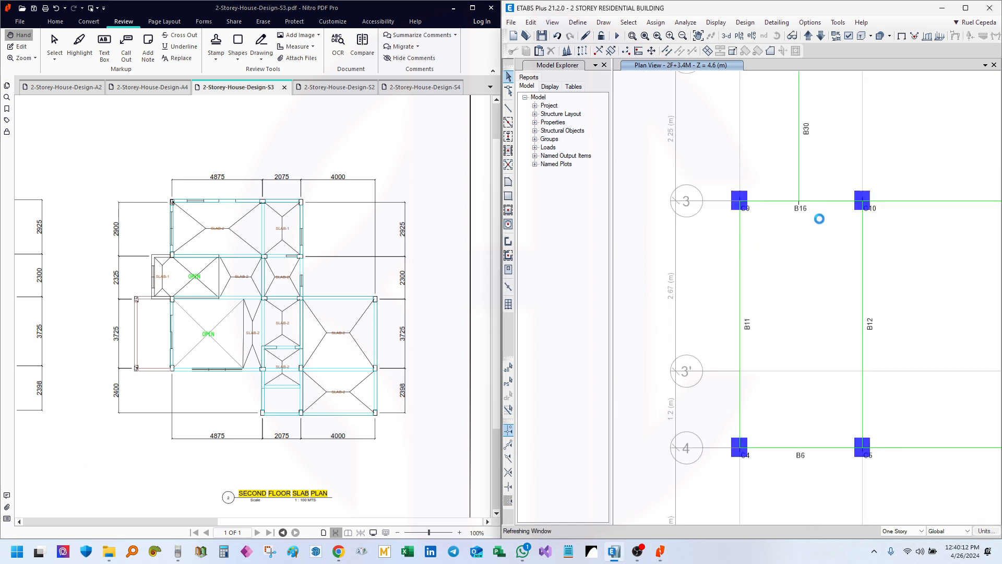
pyautogui.scroll(5, 758, 300)
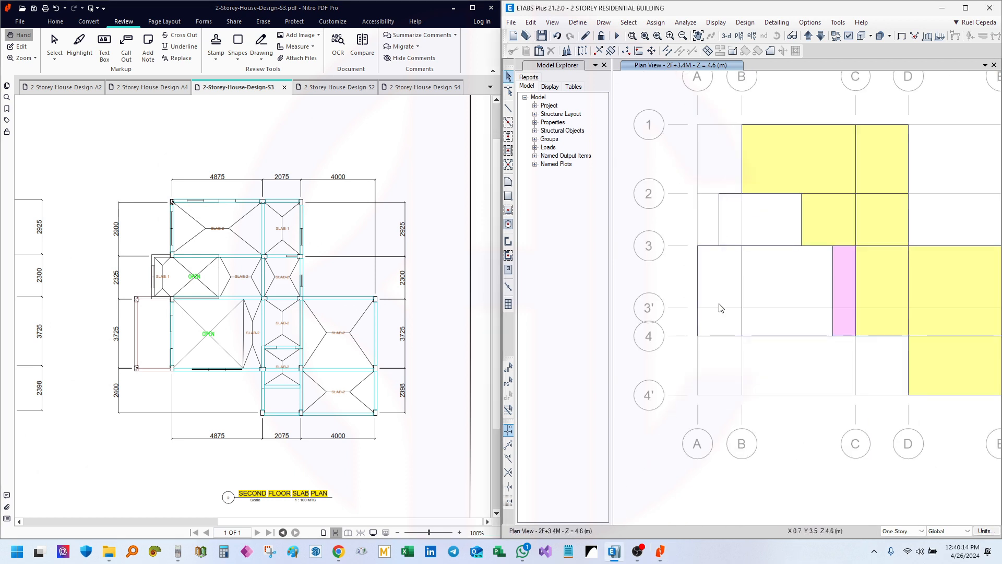
pyautogui.moveTo(125, 329)
pyautogui.mouseDown()
pyautogui.moveTo(402, 332)
pyautogui.moveTo(126, 340)
pyautogui.mouseUp()
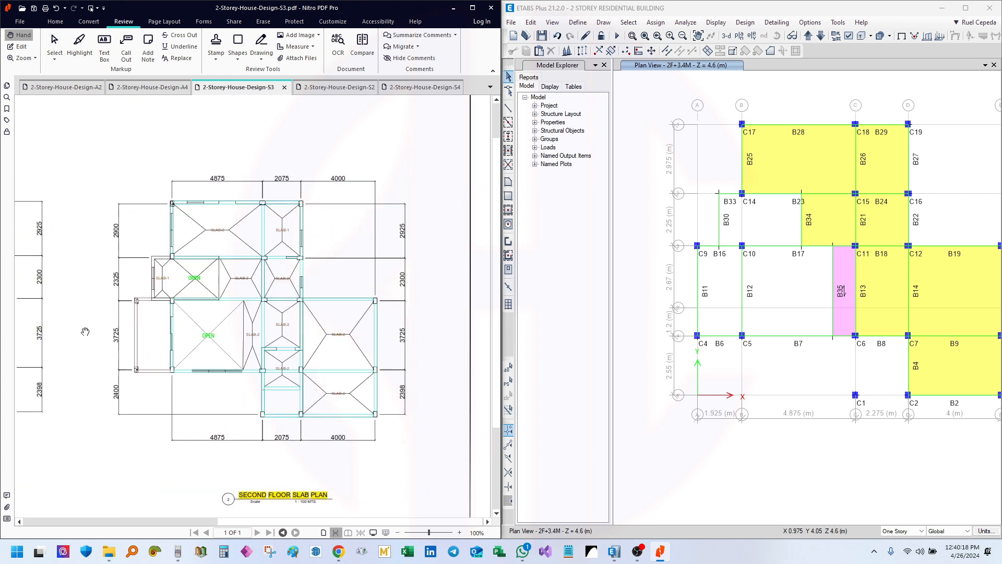
pyautogui.scroll(1, 160, 347)
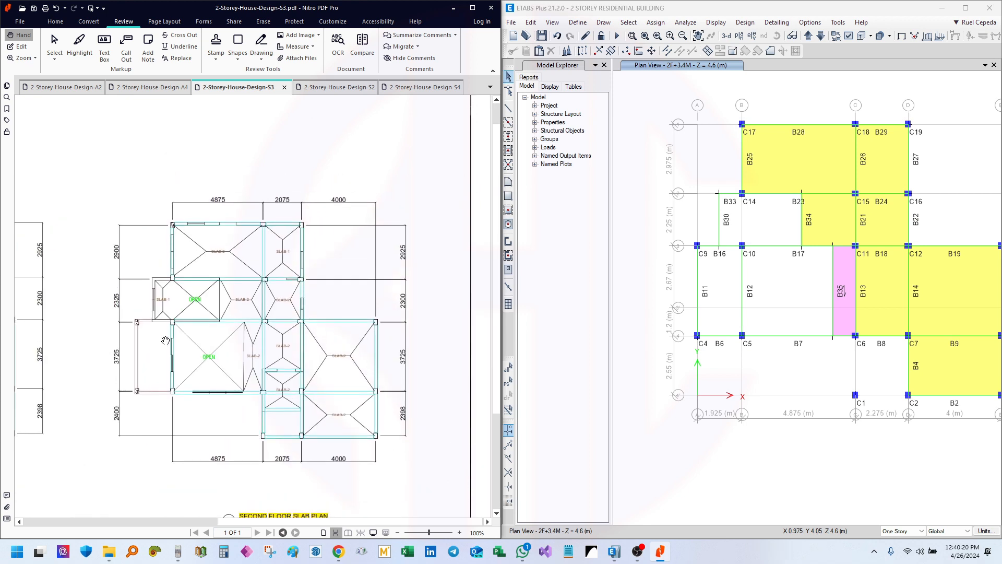
# - Check the A2 floor plan for what occupies the bay between grids A and B beside the open area
pyautogui.click(64, 88)
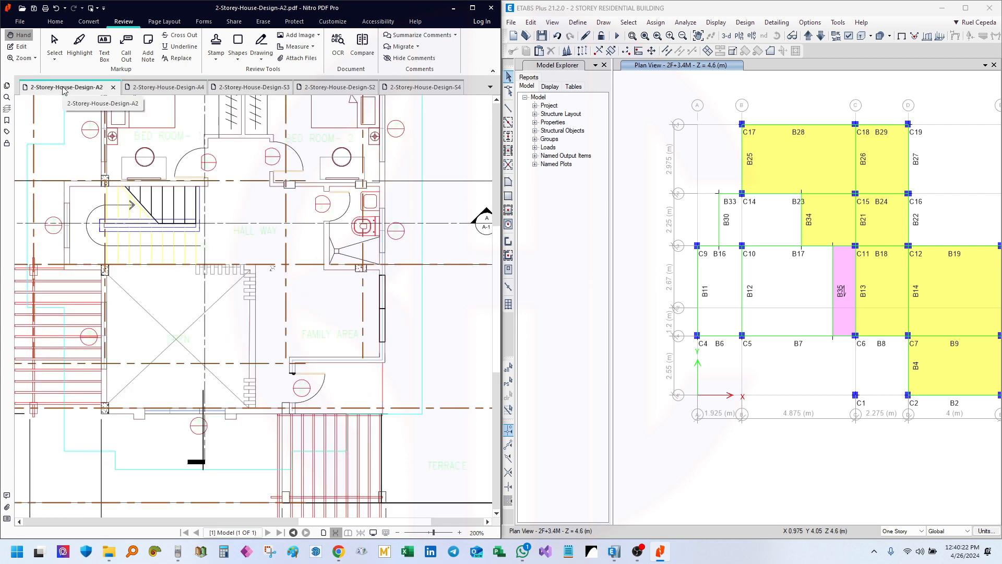
pyautogui.keyDown('ctrl'); pyautogui.scroll(-1, 409, 321); pyautogui.keyUp('ctrl')
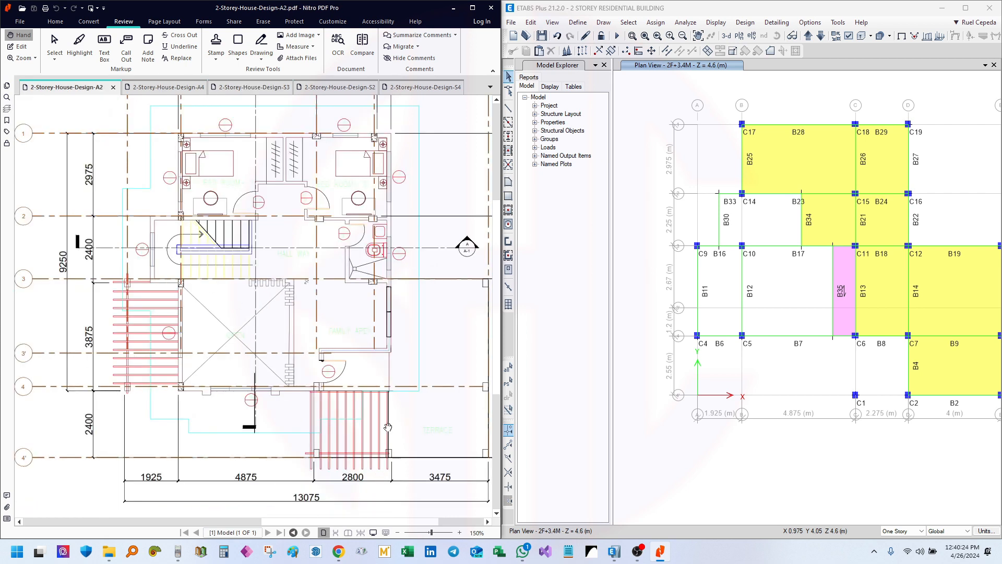
pyautogui.keyDown('ctrl'); pyautogui.scroll(1, 92, 291); pyautogui.keyUp('ctrl')
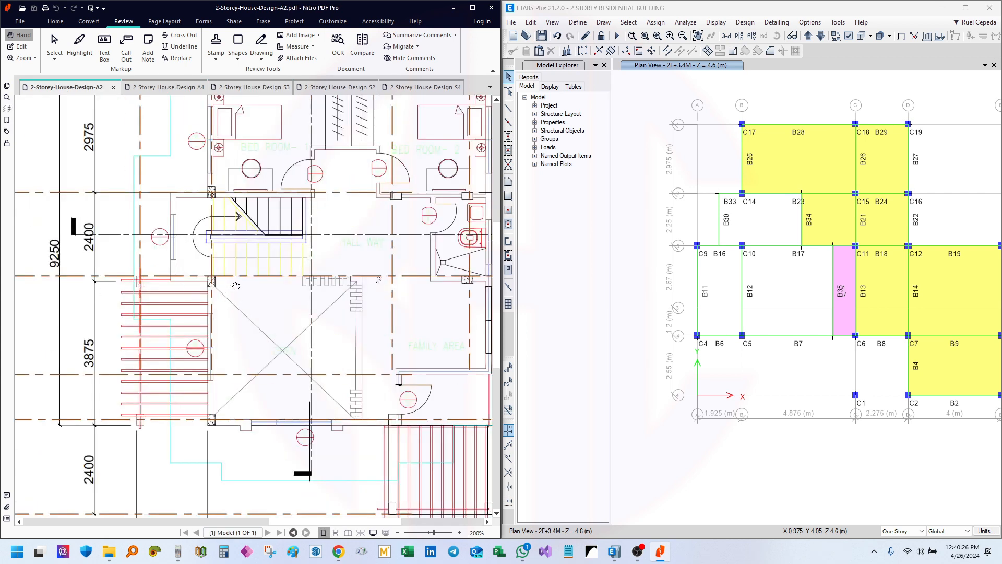
# - Maximize ETABS and inspect the slabs in the default 3-D view with extruded members
pyautogui.moveTo(866, 267); pyautogui.dragTo(818, 293, button='middle')
pyautogui.click(963, 9)
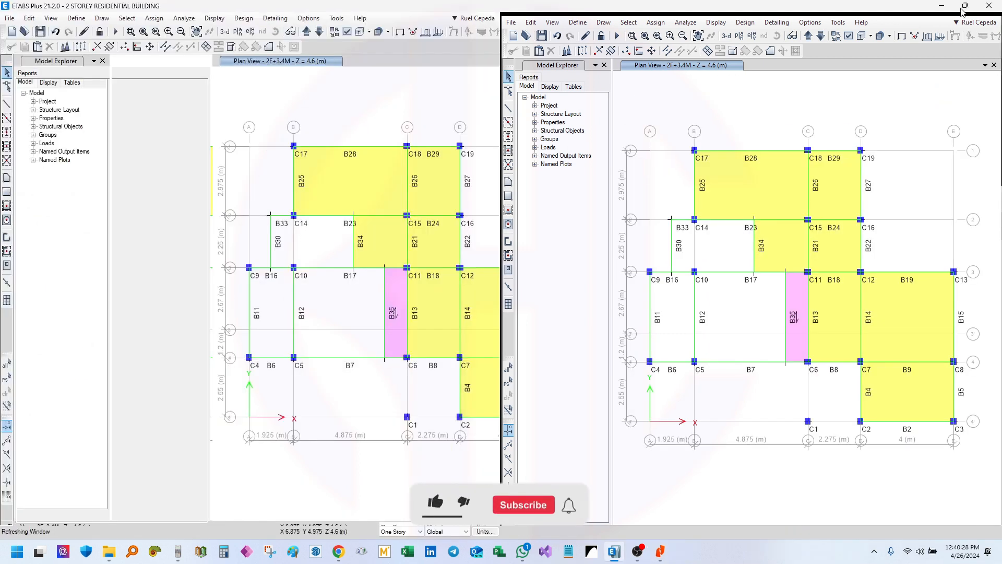
pyautogui.click(225, 31)
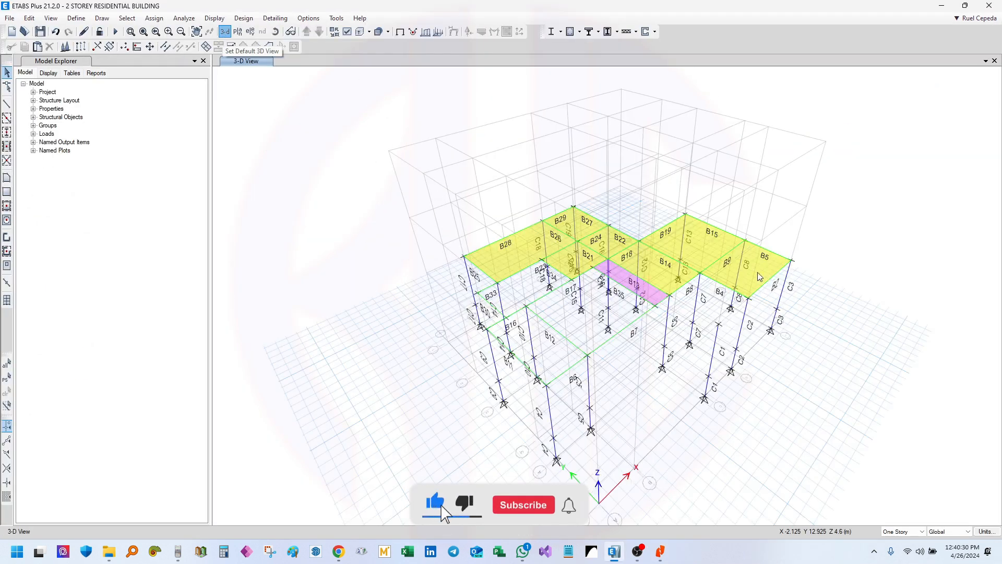
pyautogui.click(360, 31)
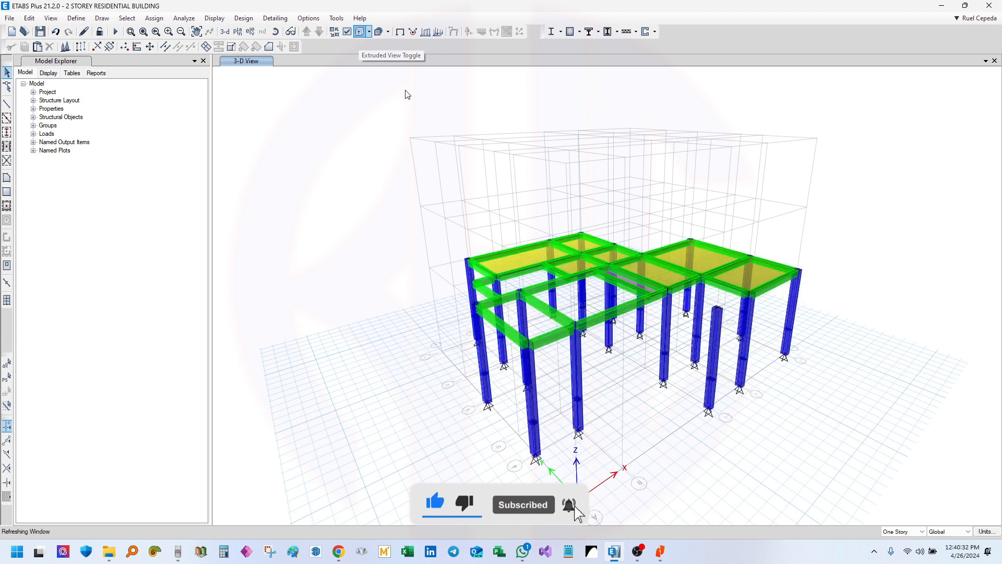
pyautogui.keyDown('shift'); pyautogui.moveTo(707, 276); pyautogui.dragTo(650, 320, button='middle'); pyautogui.keyUp('shift')
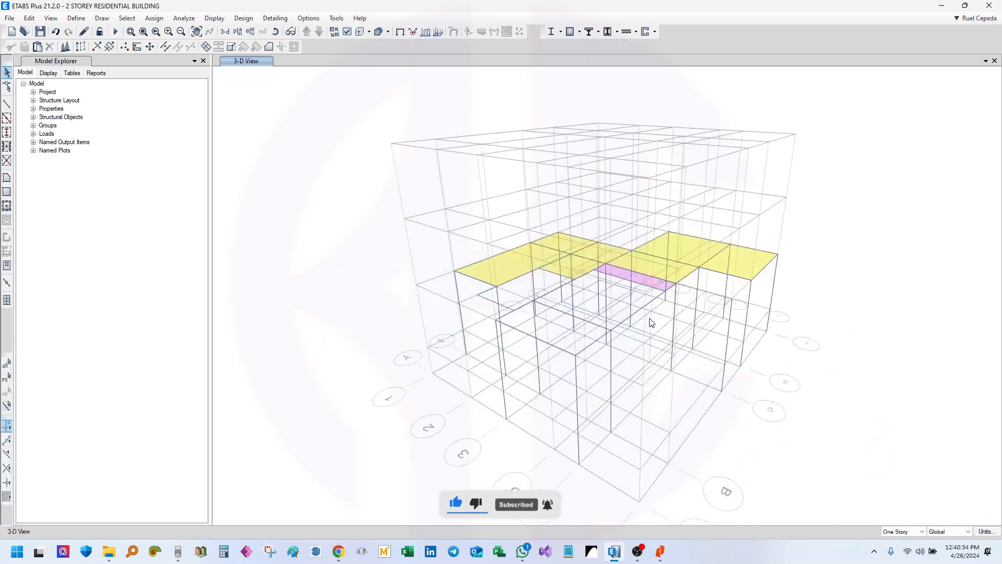
# - Switch the graphics mode to DirectX and inspect the extruded columns, beams and slabs in 3-D from several angles
pyautogui.scroll(5, 641, 361)
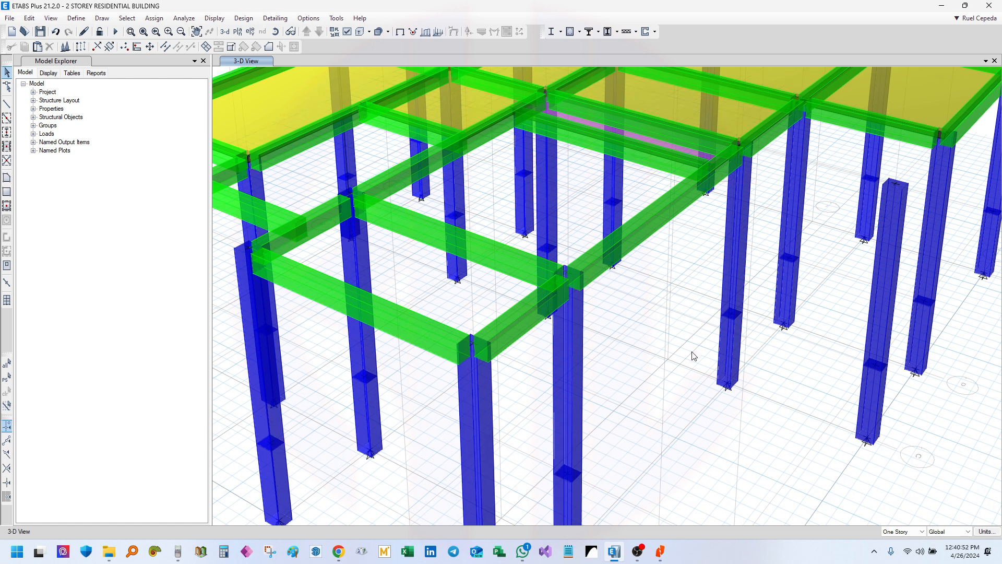
pyautogui.keyDown('shift'); pyautogui.moveTo(691, 351); pyautogui.dragTo(677, 367, button='middle'); pyautogui.keyUp('shift')
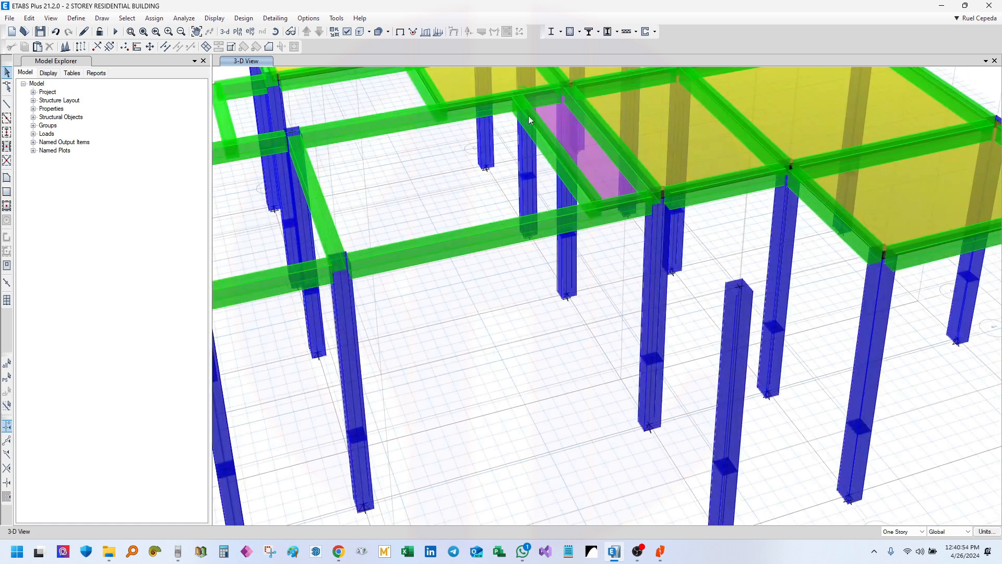
pyautogui.click(309, 17)
pyautogui.moveTo(349, 136)
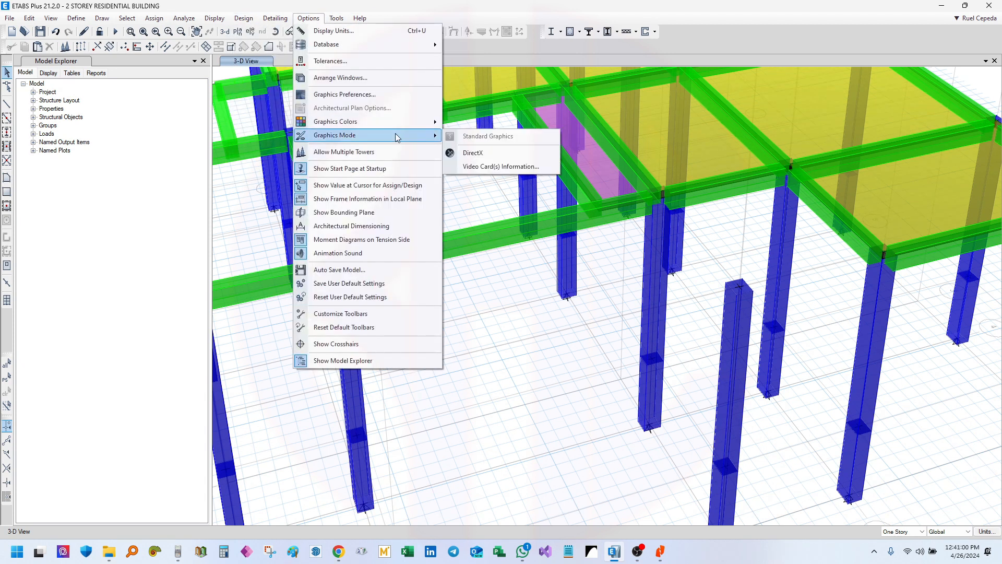
pyautogui.click(496, 155)
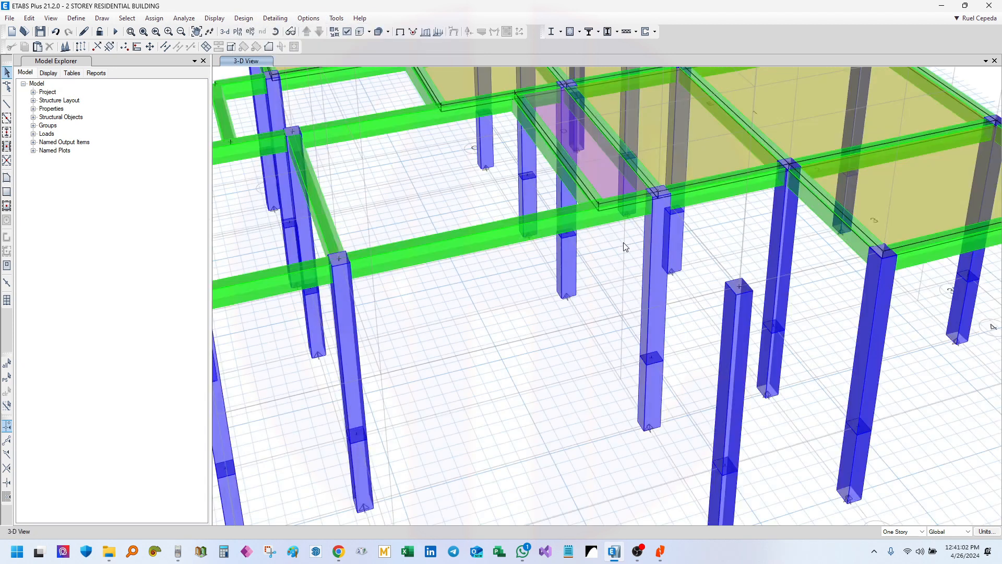
pyautogui.keyDown('shift'); pyautogui.moveTo(623, 242); pyautogui.dragTo(630, 302, button='middle'); pyautogui.keyUp('shift')
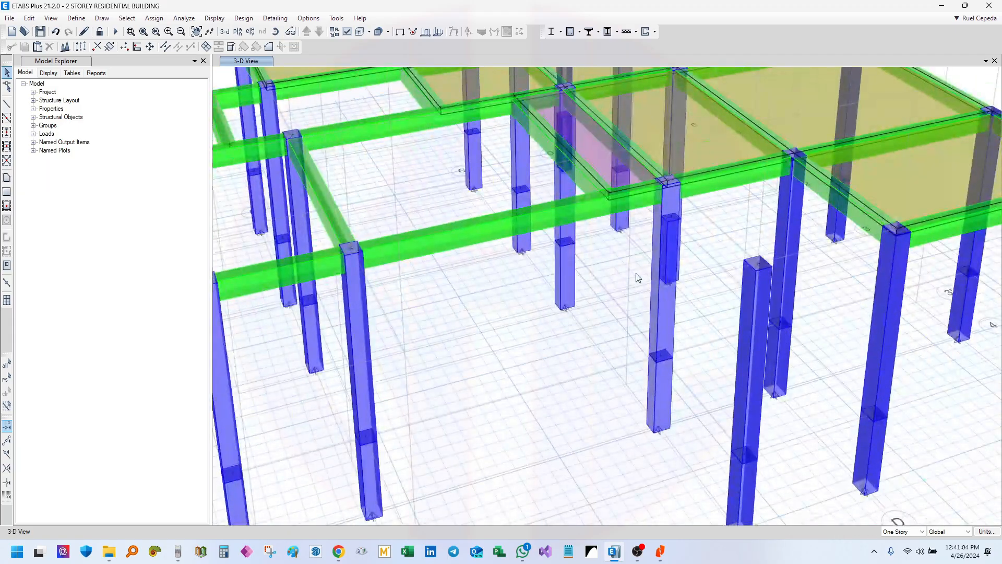
pyautogui.keyDown('shift'); pyautogui.moveTo(578, 335); pyautogui.dragTo(695, 294, button='middle'); pyautogui.keyUp('shift')
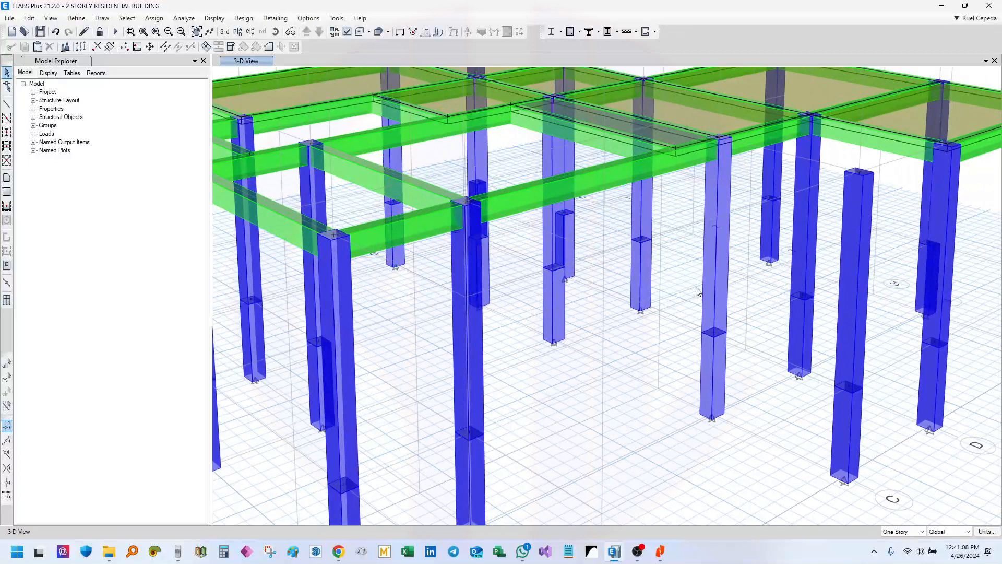
pyautogui.keyDown('shift'); pyautogui.moveTo(617, 315); pyautogui.dragTo(685, 316, button='middle'); pyautogui.keyUp('shift')
pyautogui.scroll(-3, 744, 289)
pyautogui.scroll(-2, 745, 289)
pyautogui.keyDown('shift'); pyautogui.moveTo(752, 310); pyautogui.dragTo(745, 377, button='middle'); pyautogui.keyUp('shift')
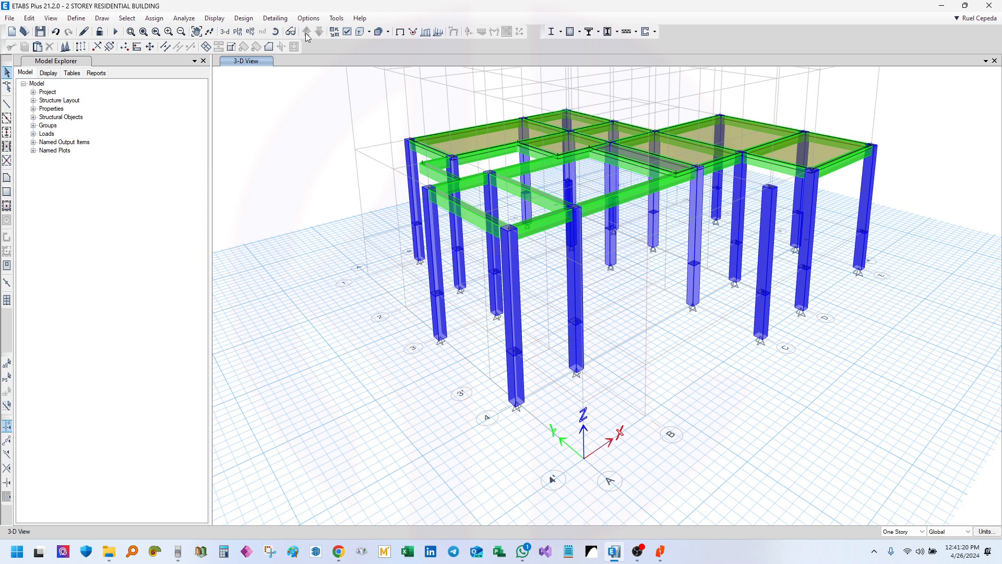
# - Turn off the Horizon display in the 3-D view and inspect the framing with object shrink toggled on and off
pyautogui.click(347, 33)
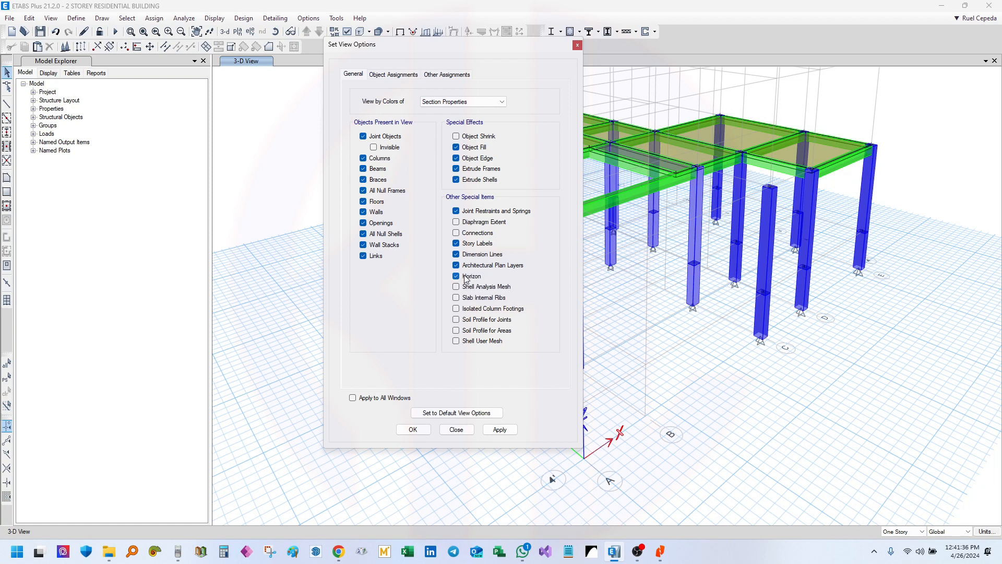
pyautogui.click(499, 429)
pyautogui.click(413, 429)
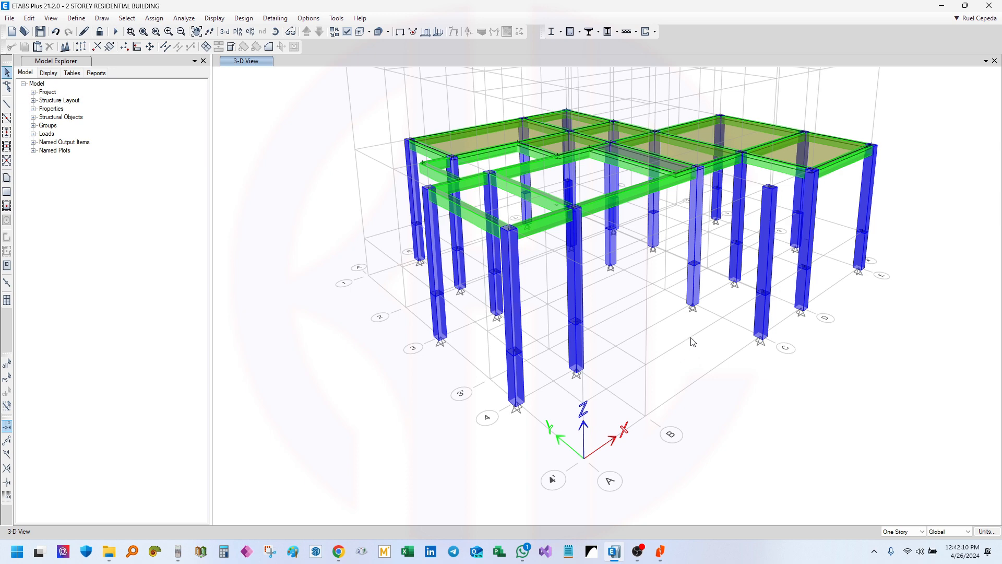
pyautogui.moveTo(651, 315); pyautogui.dragTo(662, 367, button='middle')
pyautogui.keyDown('shift'); pyautogui.moveTo(665, 402); pyautogui.dragTo(584, 400, button='middle'); pyautogui.keyUp('shift')
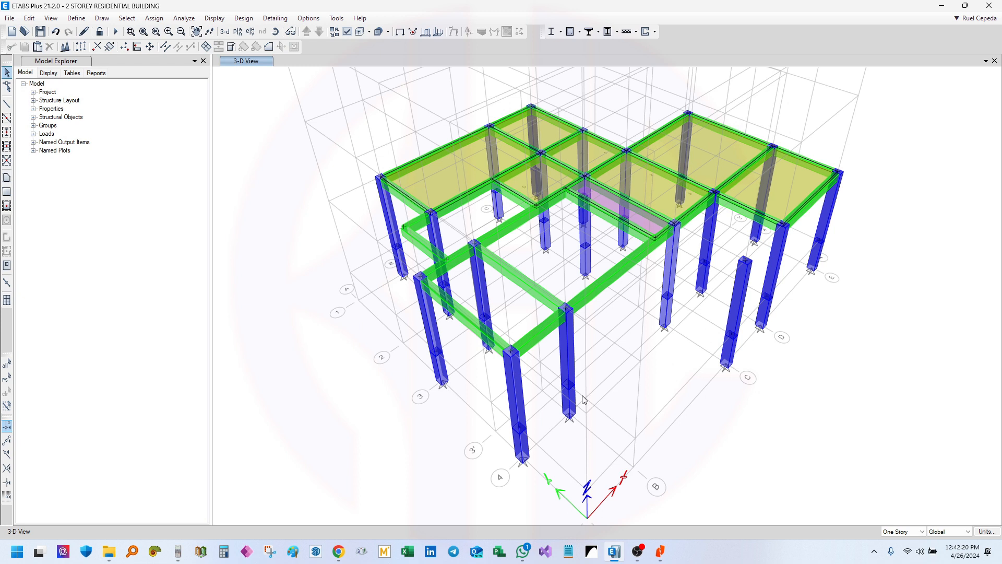
pyautogui.moveTo(528, 316); pyautogui.dragTo(529, 321, button='middle')
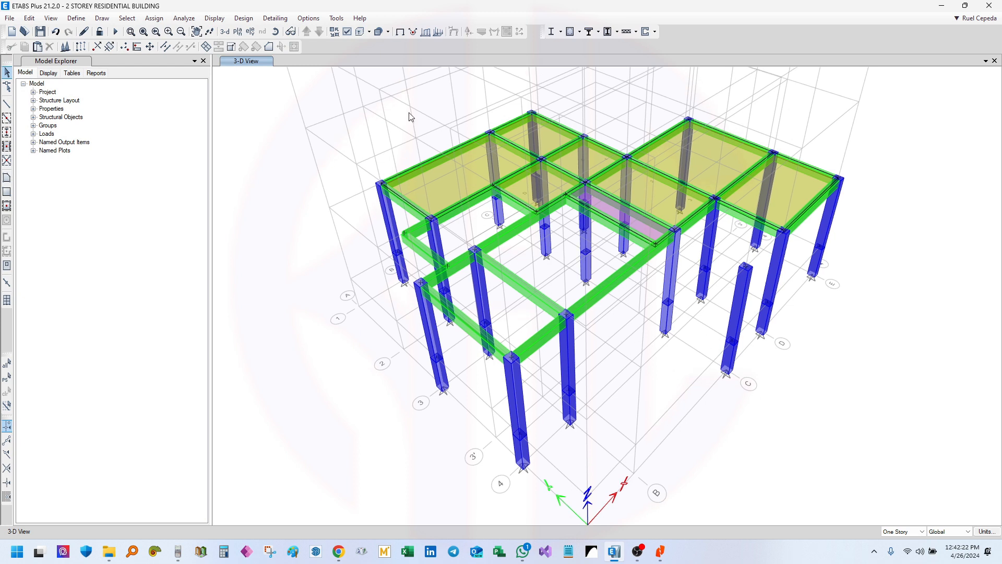
pyautogui.click(338, 33)
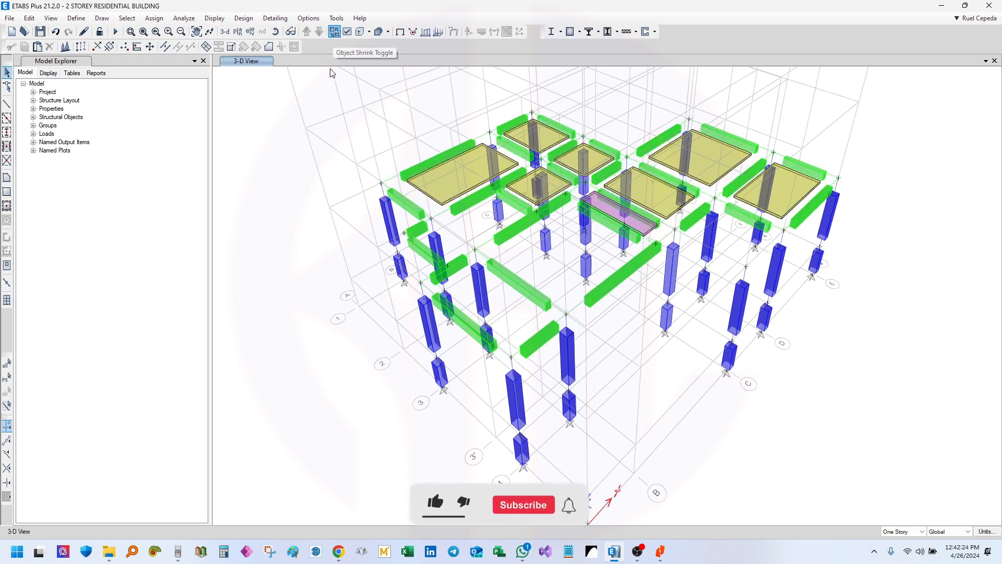
pyautogui.click(334, 32)
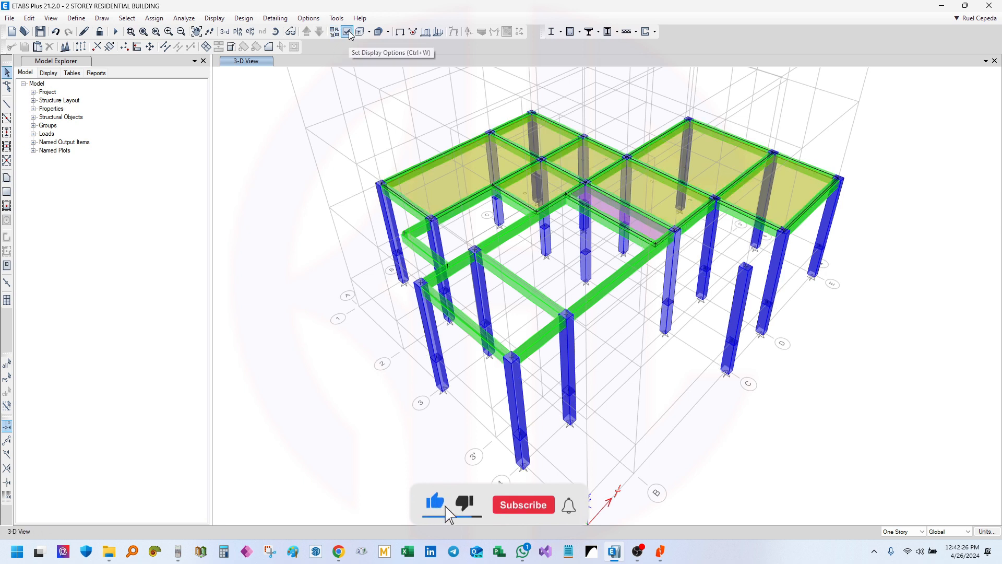
# - Turn off frame and shell extrusion and show the Horizon and frame labels in the 3-D view
pyautogui.click(347, 32)
pyautogui.click(456, 276)
pyautogui.click(413, 429)
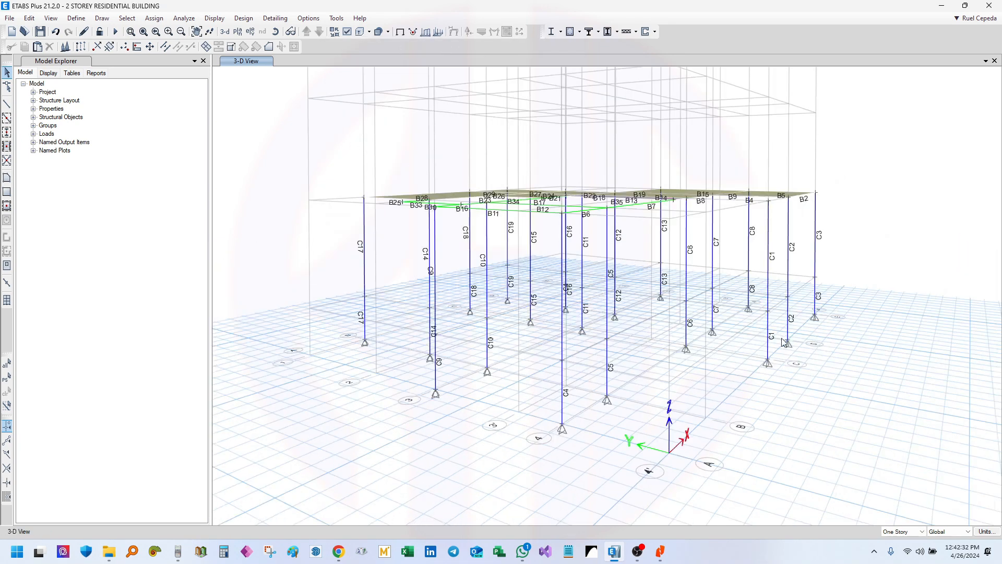
pyautogui.moveTo(687, 392); pyautogui.dragTo(747, 346, button='middle')
pyautogui.keyDown('shift'); pyautogui.moveTo(738, 427); pyautogui.dragTo(744, 403, button='middle'); pyautogui.keyUp('shift')
pyautogui.moveTo(756, 447); pyautogui.dragTo(720, 355, button='middle')
pyautogui.moveTo(751, 308); pyautogui.dragTo(720, 360, button='middle')
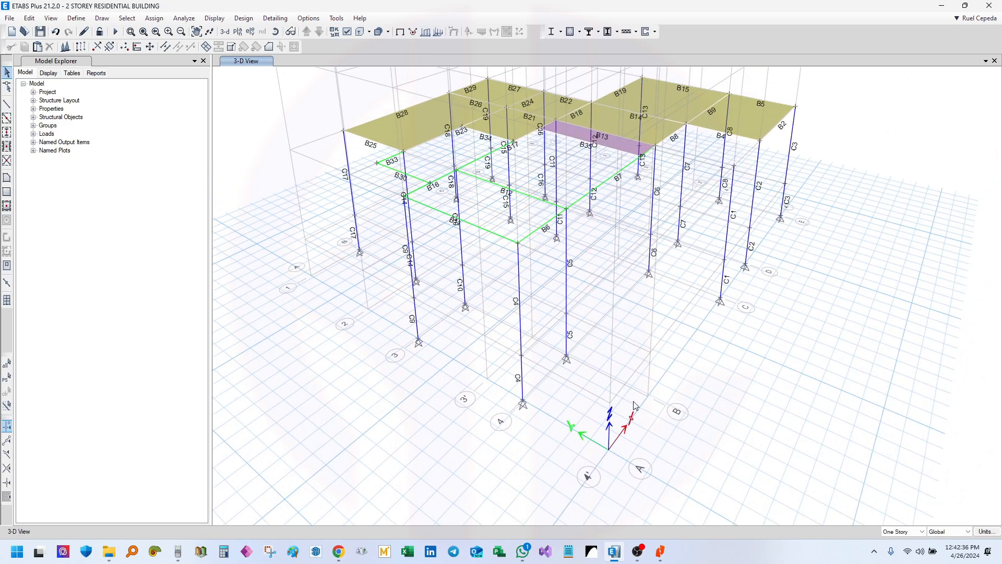
# - Hide the grid lines and set the graphics mode to Standard Graphics
pyautogui.press('F7')
pyautogui.moveTo(688, 329); pyautogui.dragTo(694, 339, button='middle')
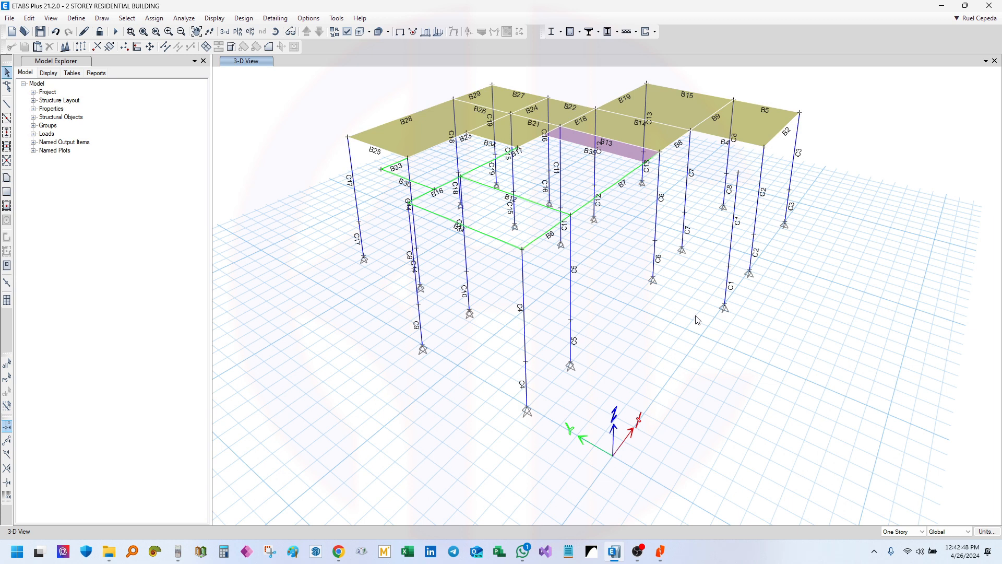
pyautogui.click(308, 18)
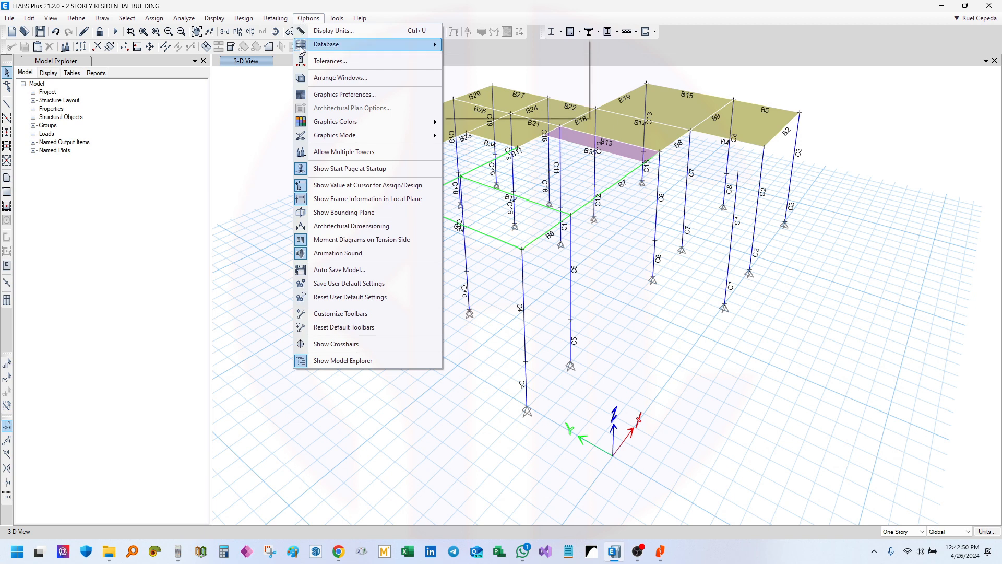
pyautogui.moveTo(315, 128)
pyautogui.moveTo(383, 134)
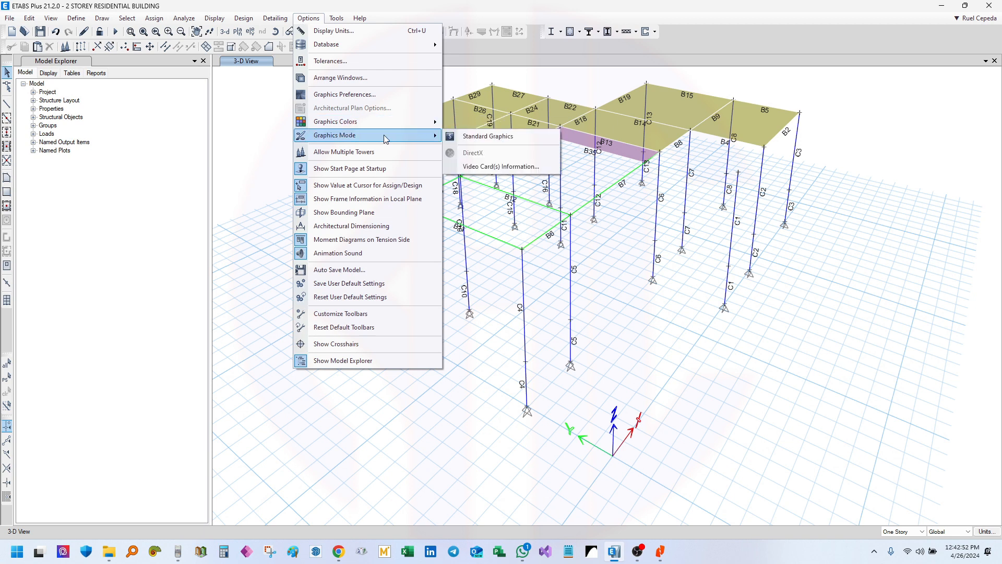
pyautogui.click(488, 136)
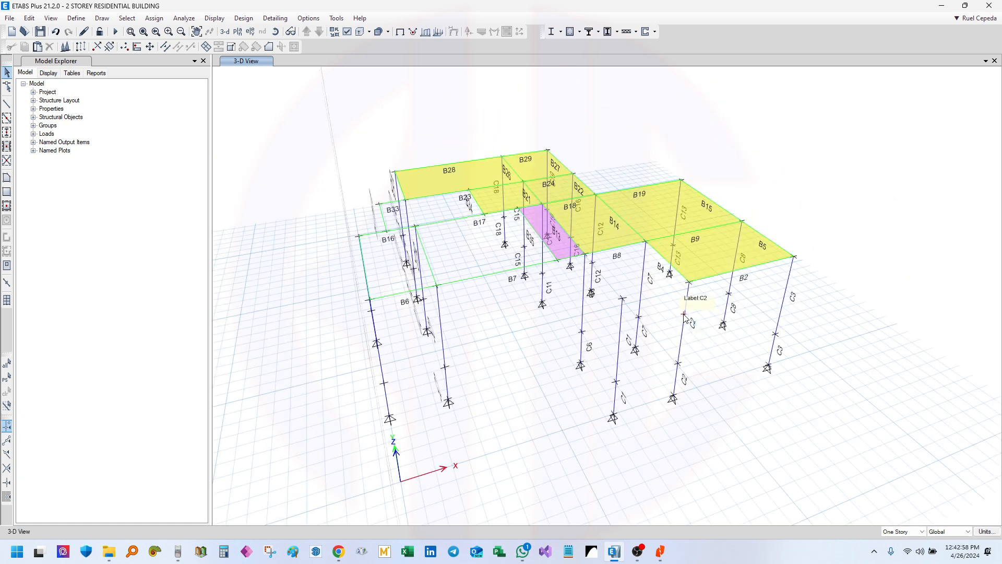
pyautogui.keyDown('shift'); pyautogui.moveTo(608, 396); pyautogui.dragTo(542, 395, button='middle'); pyautogui.keyUp('shift')
pyautogui.click(533, 387)
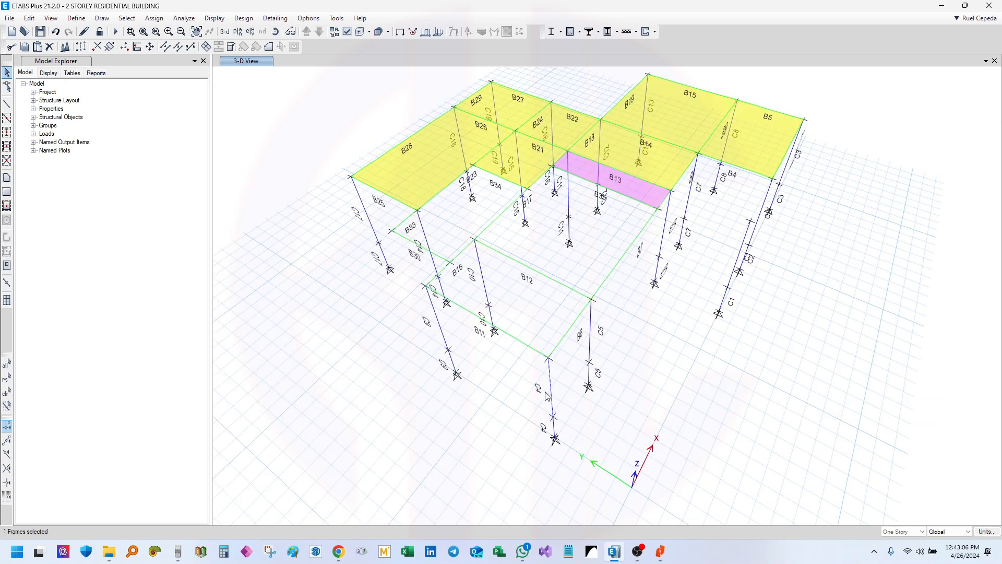
pyautogui.click(560, 398)
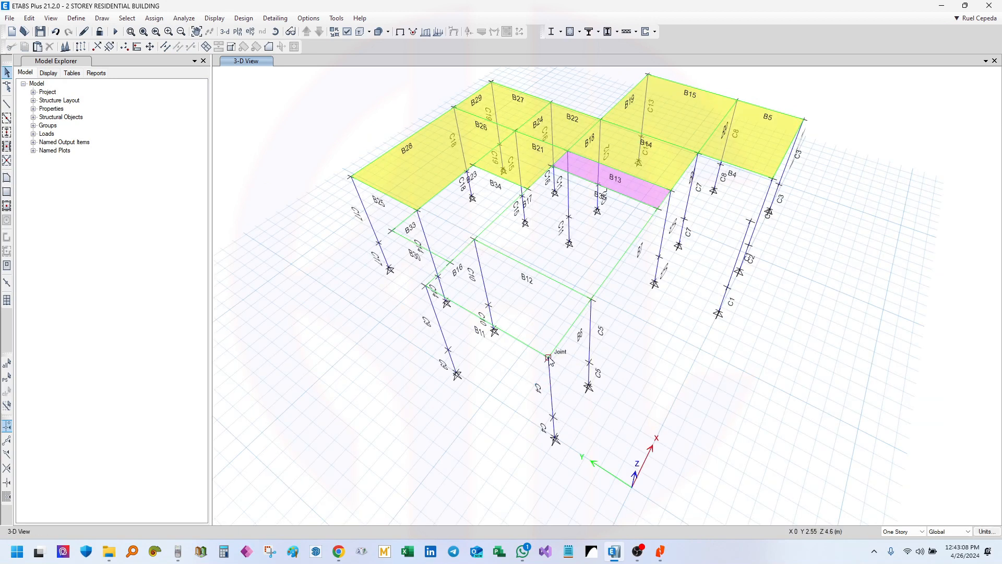
# - Turn off the frame Labels in the view's object assignments
pyautogui.hotkey('ctrl', 'w')
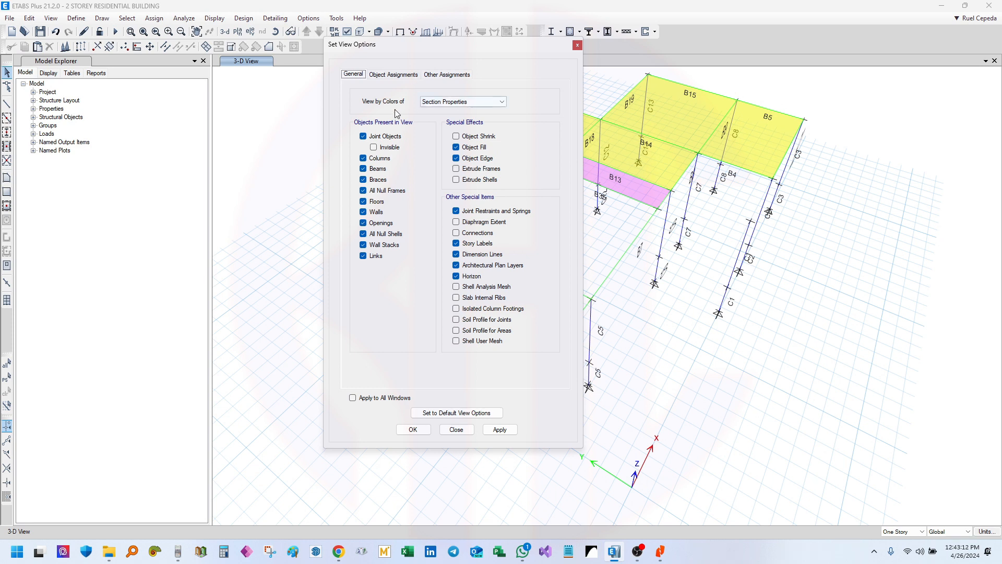
pyautogui.click(392, 76)
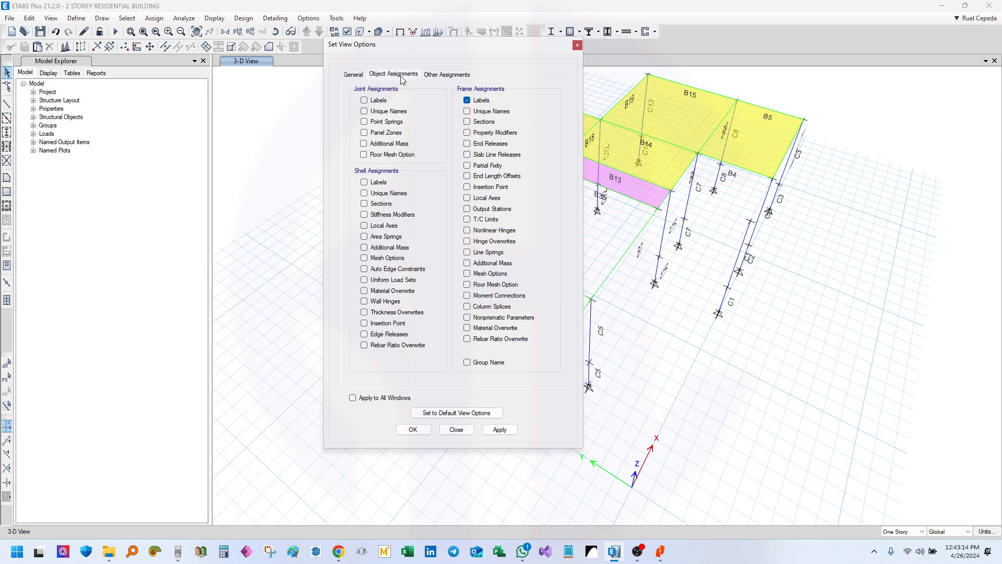
pyautogui.click(485, 102)
pyautogui.click(412, 430)
pyautogui.moveTo(592, 309); pyautogui.dragTo(570, 322, button='middle')
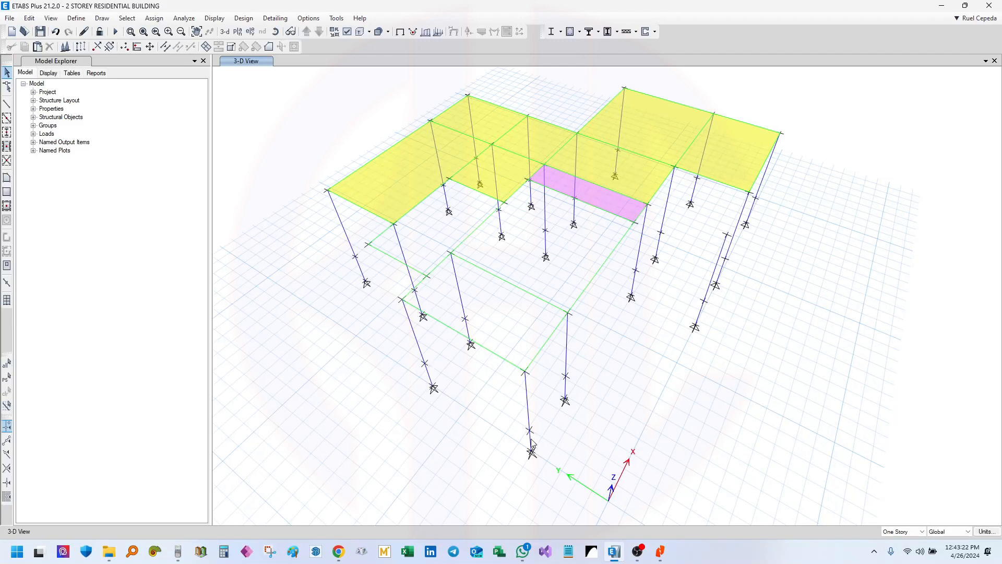
# - Set the joint objects to Invisible and review the second floor slabs and framing in 3-D
pyautogui.click(347, 32)
pyautogui.click(392, 149)
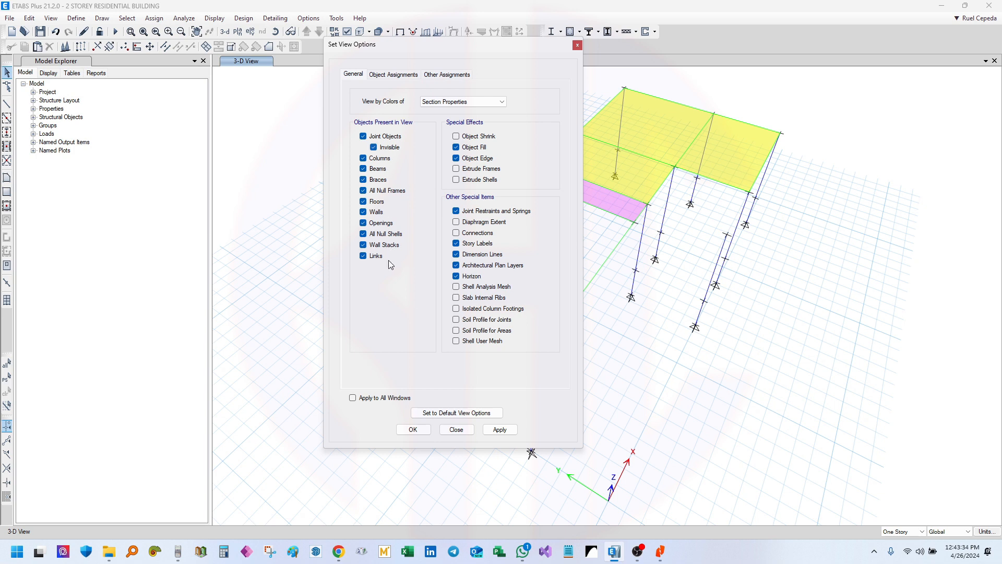
pyautogui.click(412, 429)
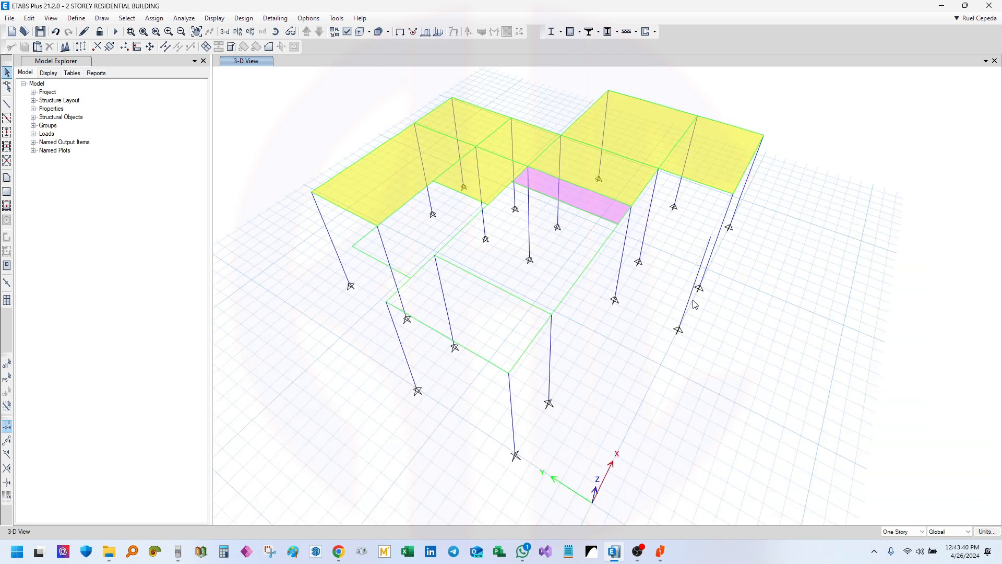
pyautogui.keyDown('shift'); pyautogui.moveTo(672, 263); pyautogui.dragTo(622, 311, button='middle'); pyautogui.keyUp('shift')
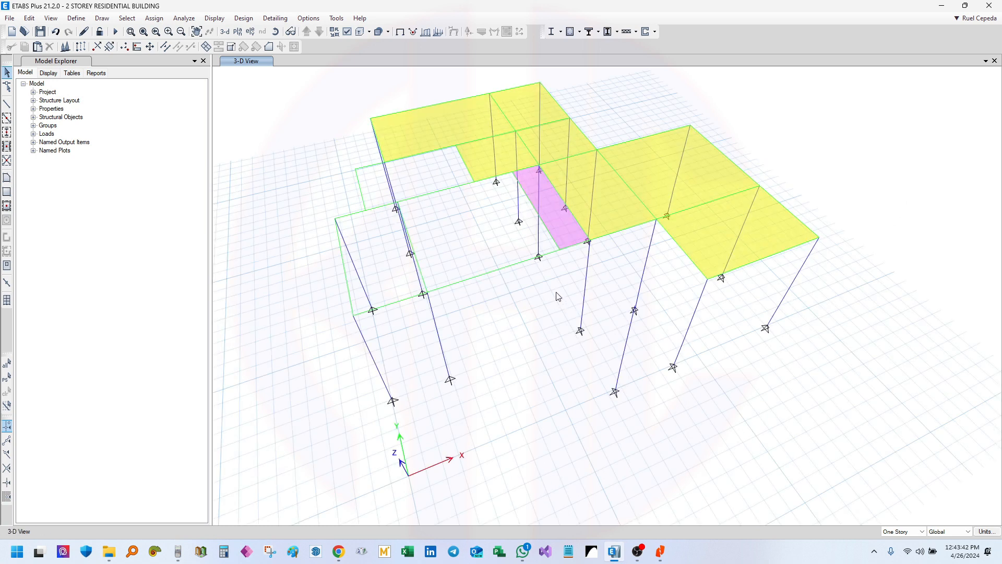
pyautogui.keyDown('shift'); pyautogui.moveTo(556, 292); pyautogui.dragTo(611, 291, button='middle'); pyautogui.keyUp('shift')
pyautogui.keyDown('shift'); pyautogui.moveTo(729, 320); pyautogui.dragTo(674, 324, button='middle'); pyautogui.keyUp('shift')
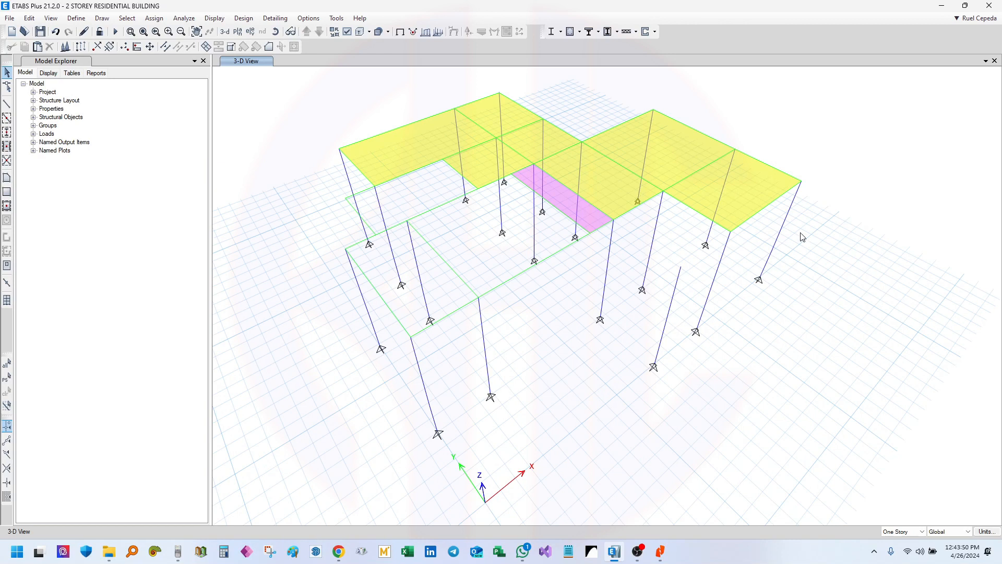
pyautogui.moveTo(361, 95); pyautogui.dragTo(383, 104, button='middle')
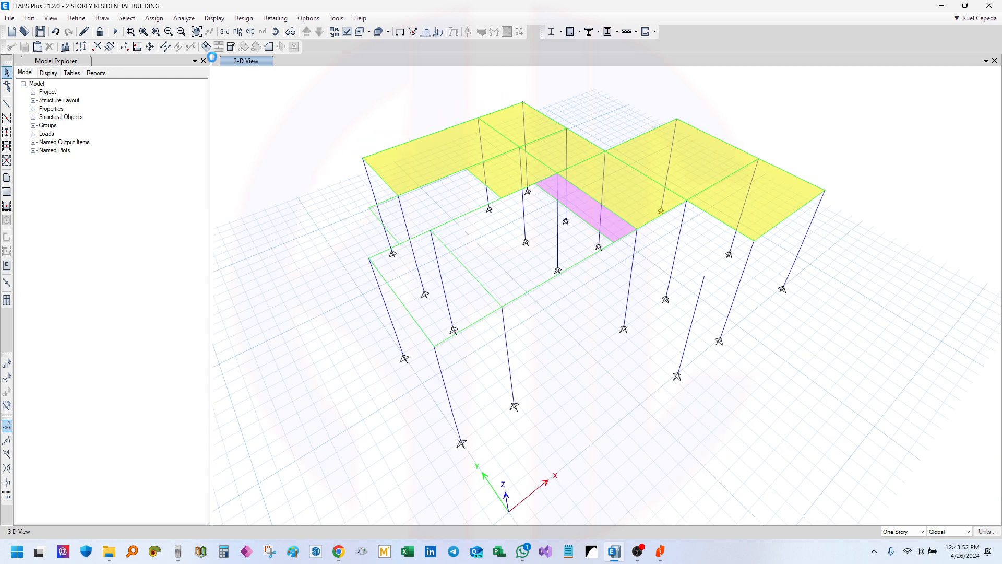
# - Show the default plan view of story level 2F+3.4M
pyautogui.click(237, 32)
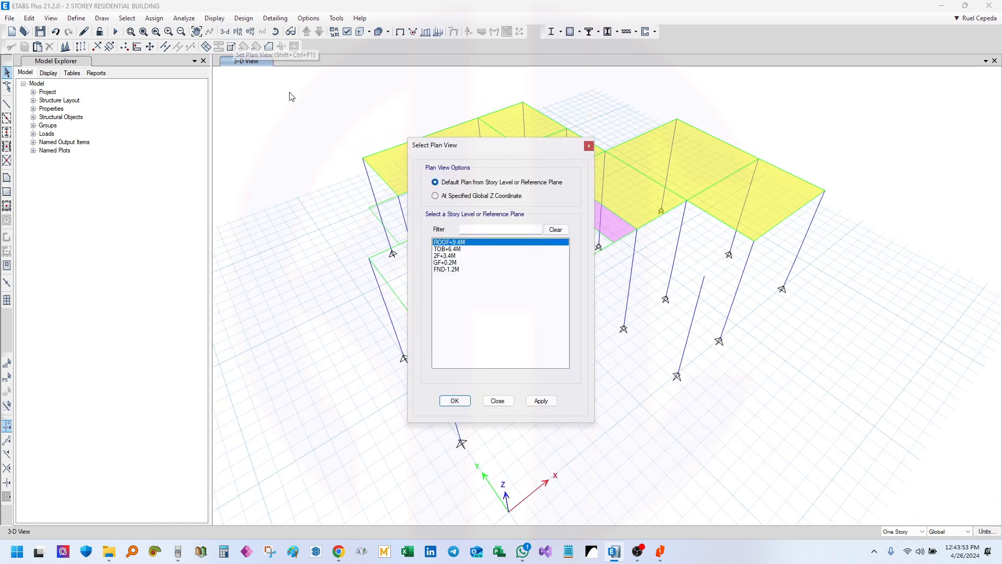
pyautogui.click(450, 256)
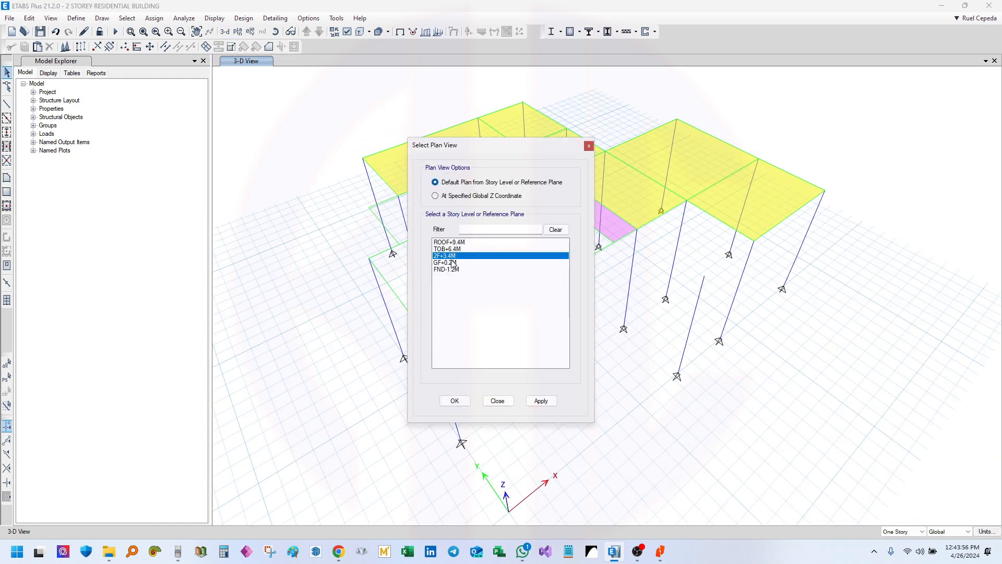
pyautogui.click(455, 401)
pyautogui.moveTo(651, 359); pyautogui.dragTo(570, 309, button='middle')
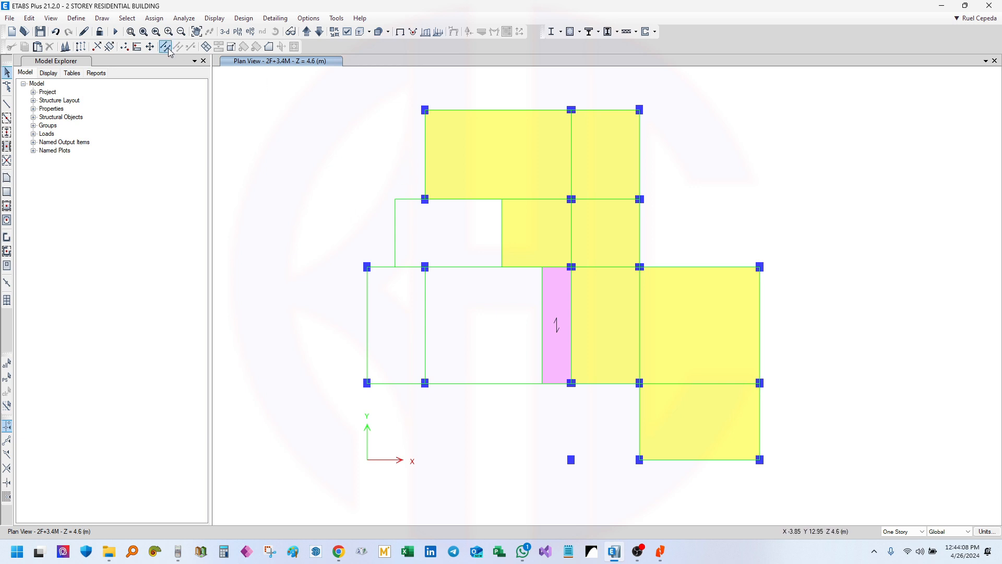
# - Select all objects of type Columns and Beams, and show only the selected objects in the 2F+3.4M plan
pyautogui.click(126, 19)
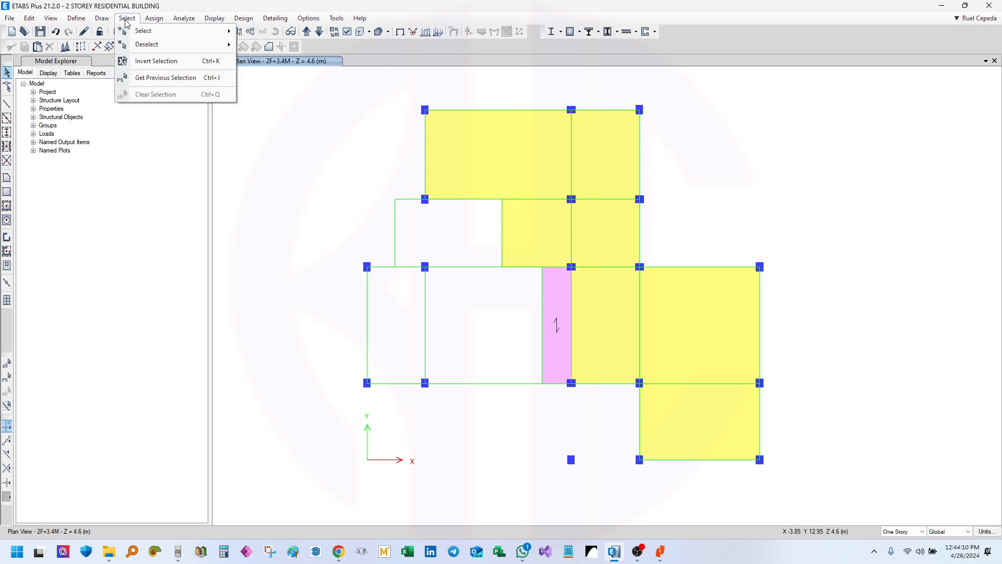
pyautogui.moveTo(148, 36)
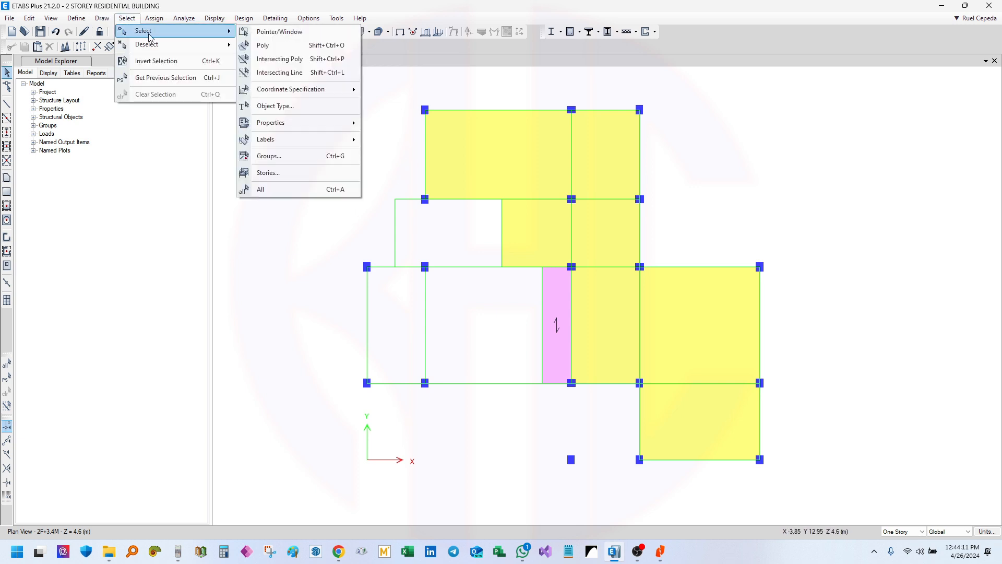
pyautogui.click(303, 108)
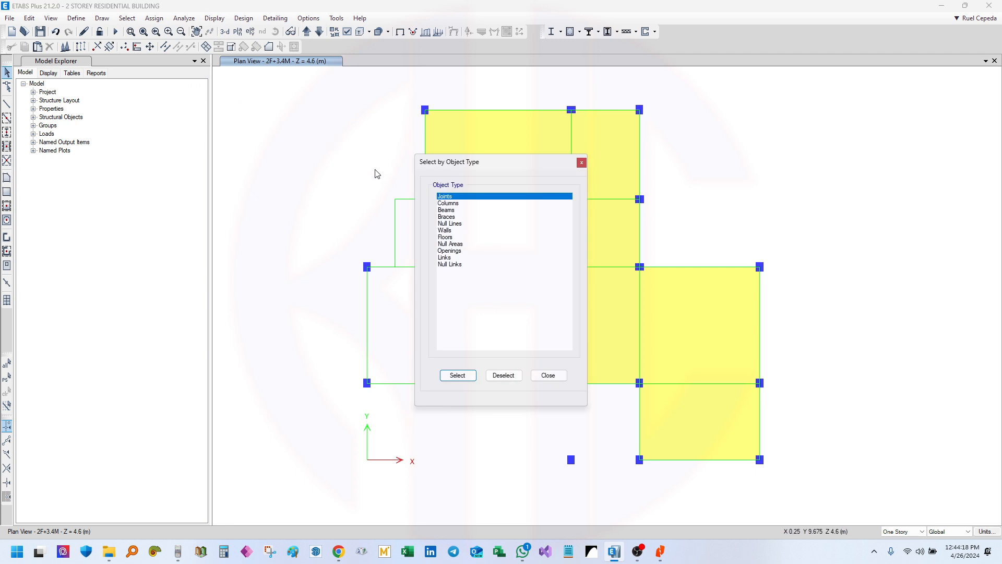
pyautogui.moveTo(450, 203); pyautogui.dragTo(455, 211)
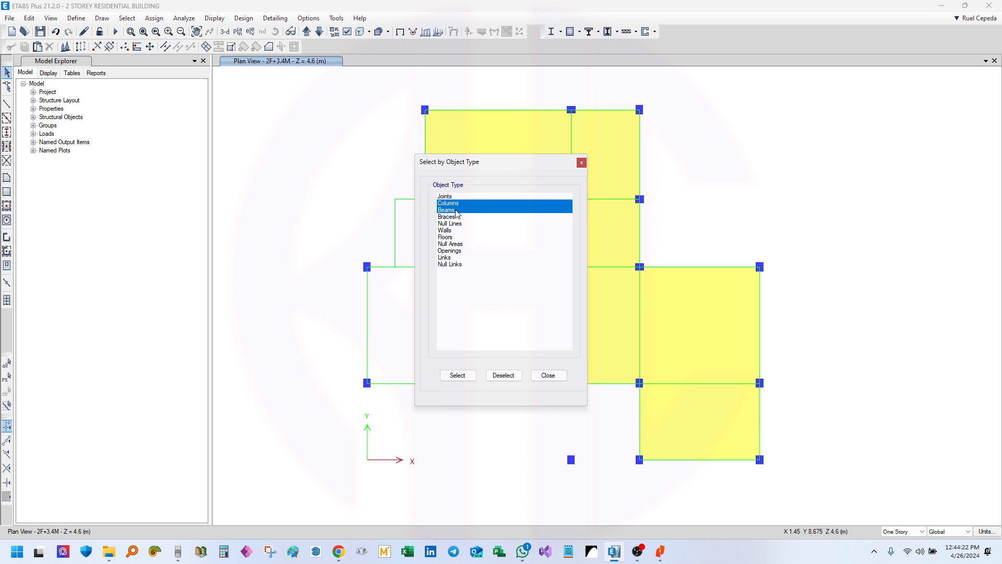
pyautogui.click(457, 375)
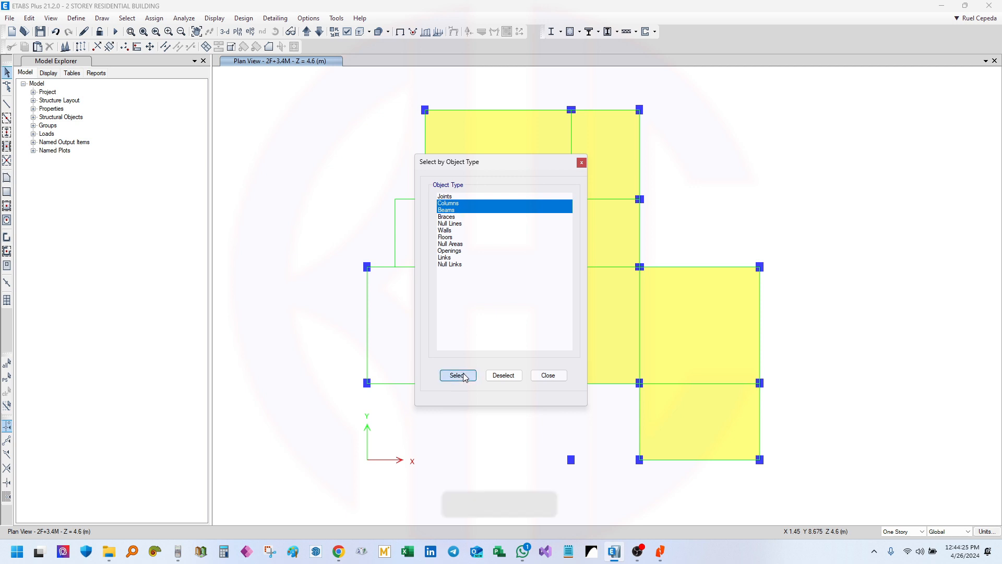
pyautogui.click(549, 375)
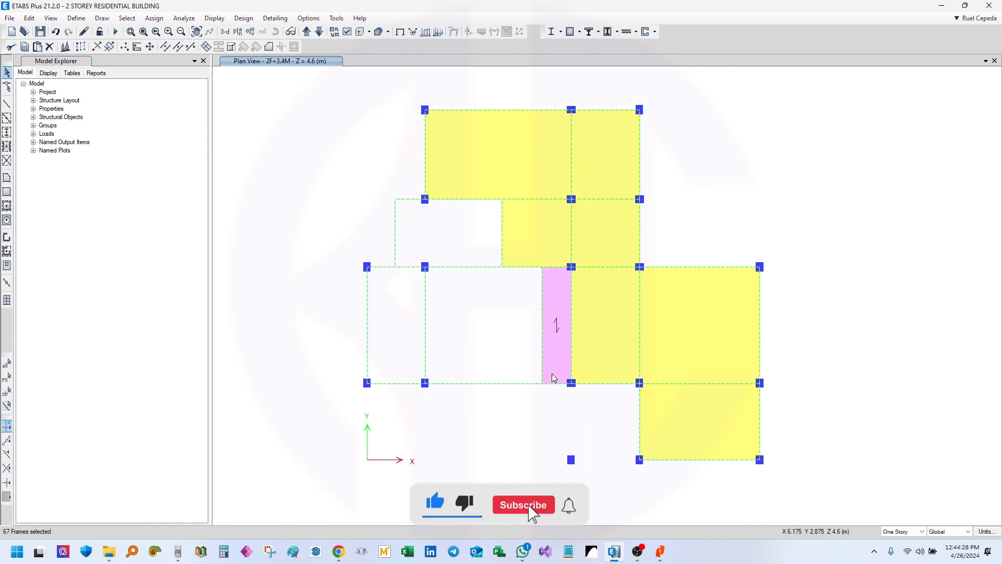
pyautogui.click(51, 18)
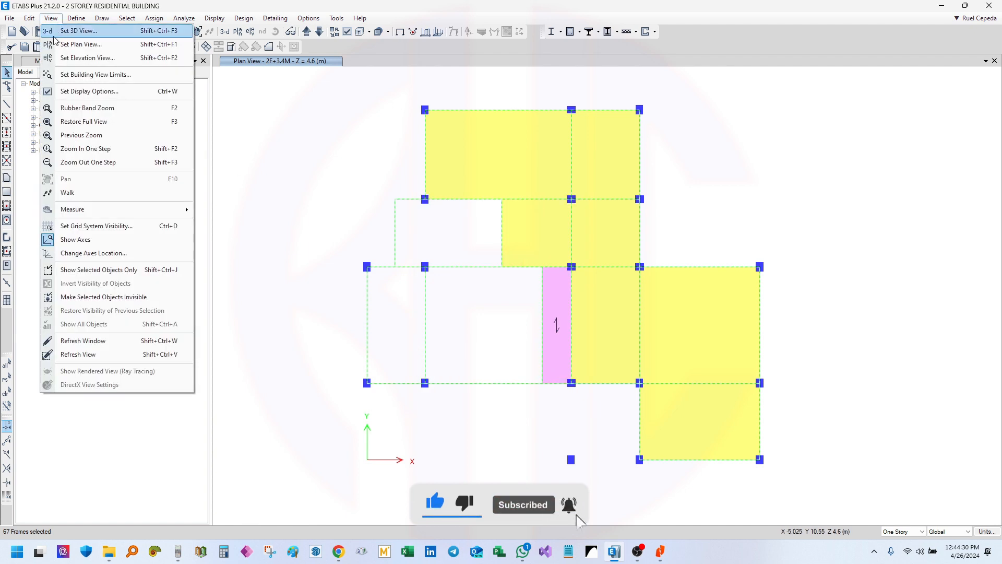
pyautogui.click(159, 269)
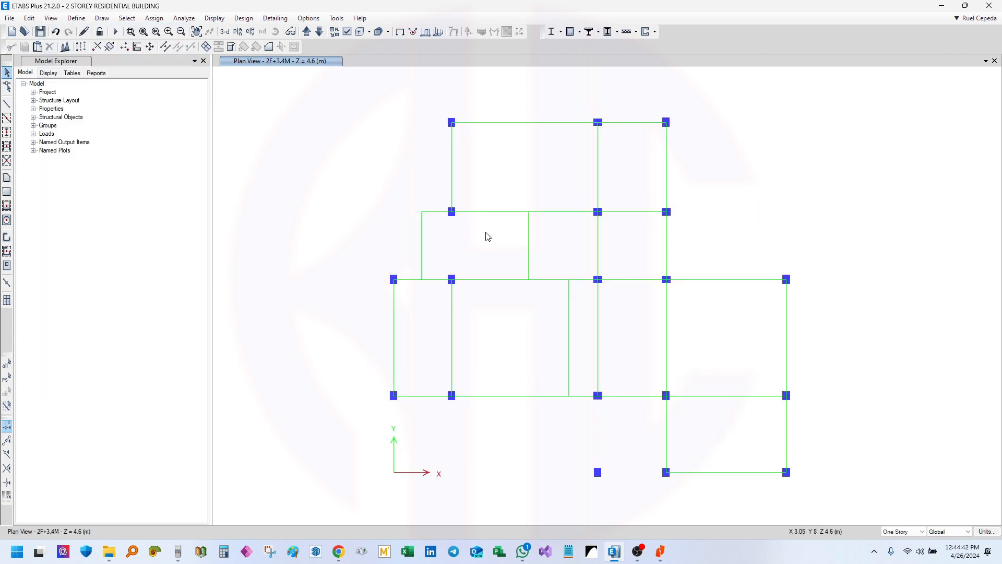
# - Select all framing on plan 2F+3.4M and display it in 3-D with extruded members
pyautogui.moveTo(333, 99); pyautogui.dragTo(840, 511)
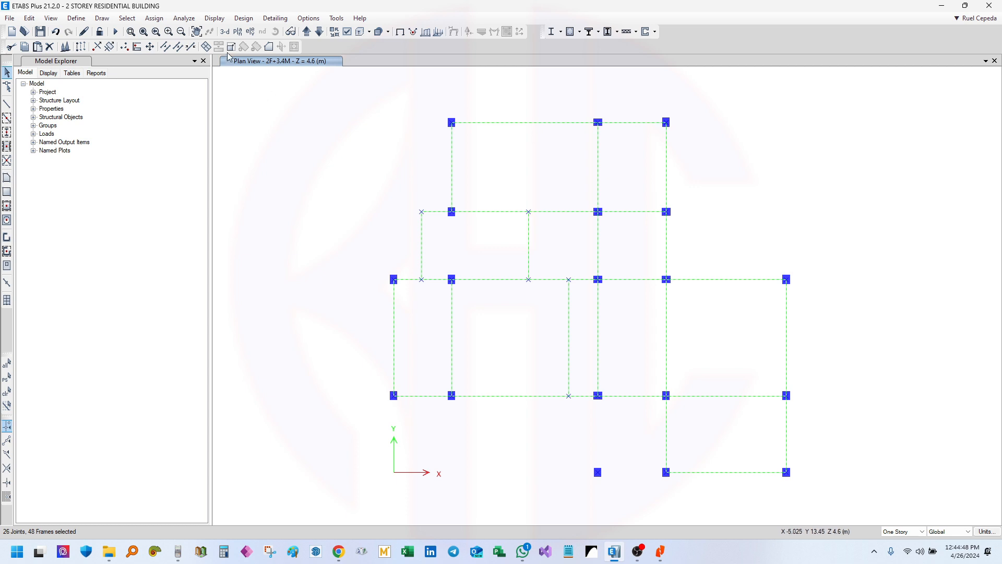
pyautogui.click(225, 31)
pyautogui.keyDown('shift'); pyautogui.moveTo(669, 299); pyautogui.dragTo(577, 130, button='middle'); pyautogui.keyUp('shift')
pyautogui.moveTo(608, 185); pyautogui.dragTo(607, 212, button='middle')
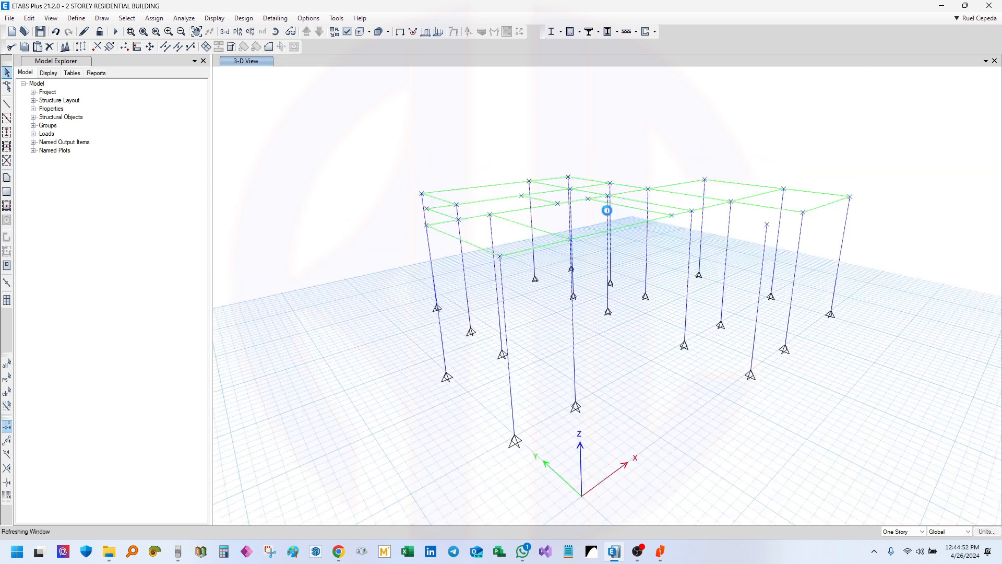
pyautogui.click(360, 33)
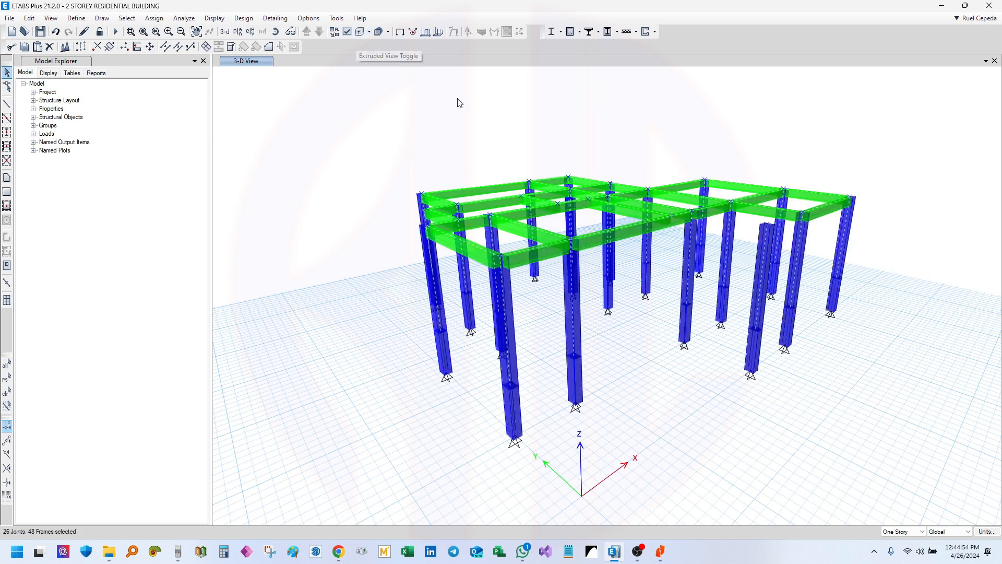
pyautogui.moveTo(728, 187); pyautogui.dragTo(729, 212, button='middle')
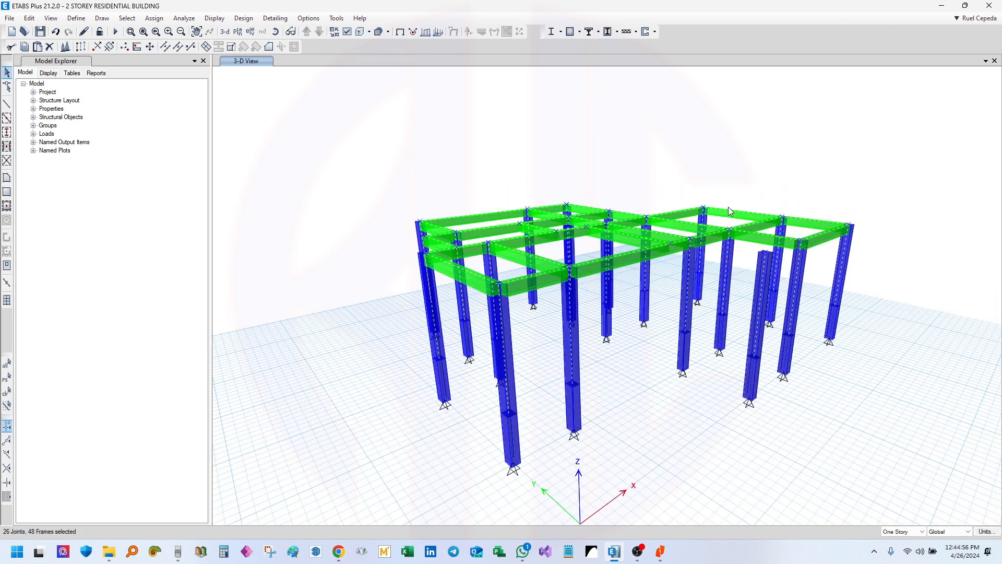
# - Replicate the selected joints, beams and columns to story TOB+6.4M, keeping the original objects
pyautogui.hotkey('ctrl', 'r')
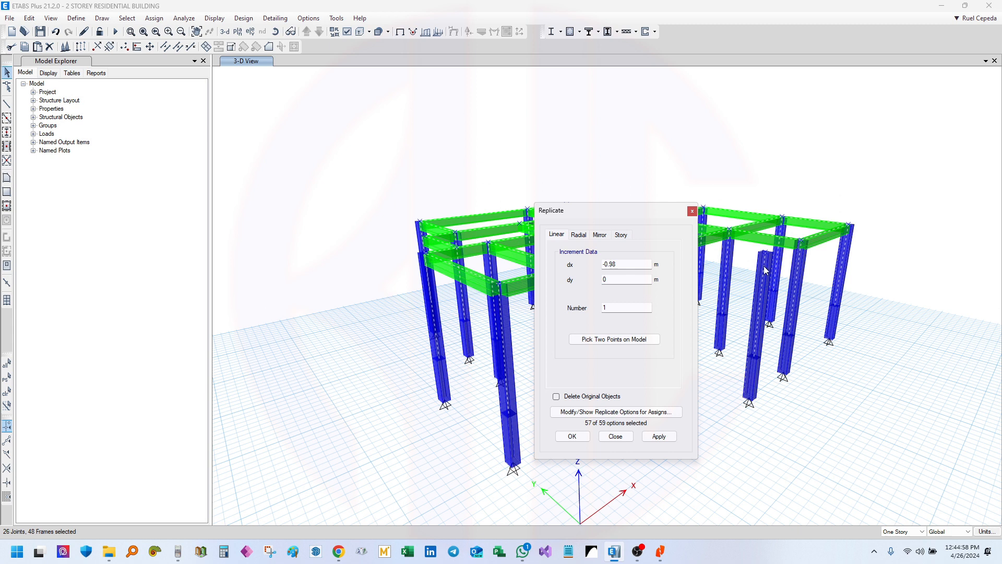
pyautogui.moveTo(618, 210); pyautogui.dragTo(249, 128)
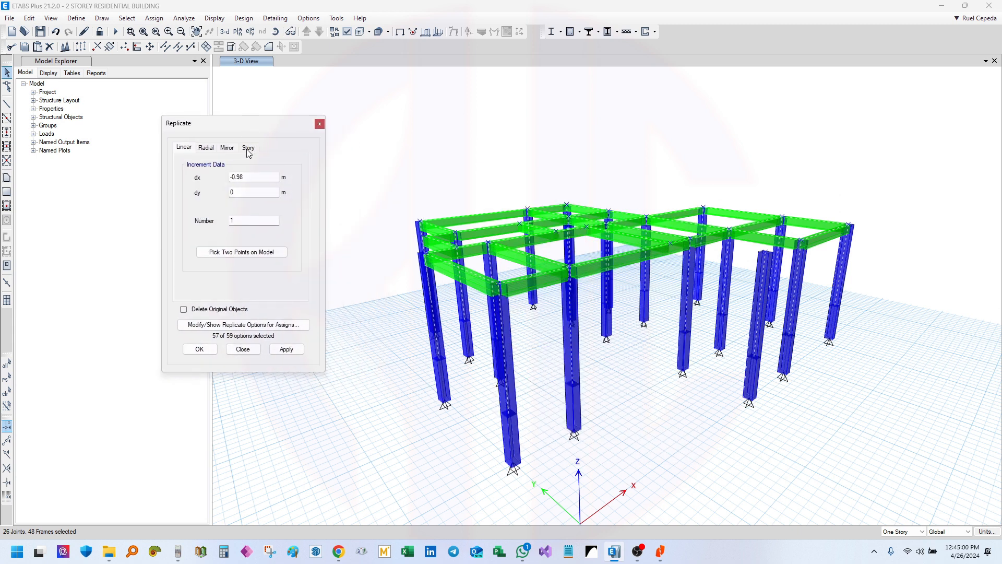
pyautogui.click(248, 148)
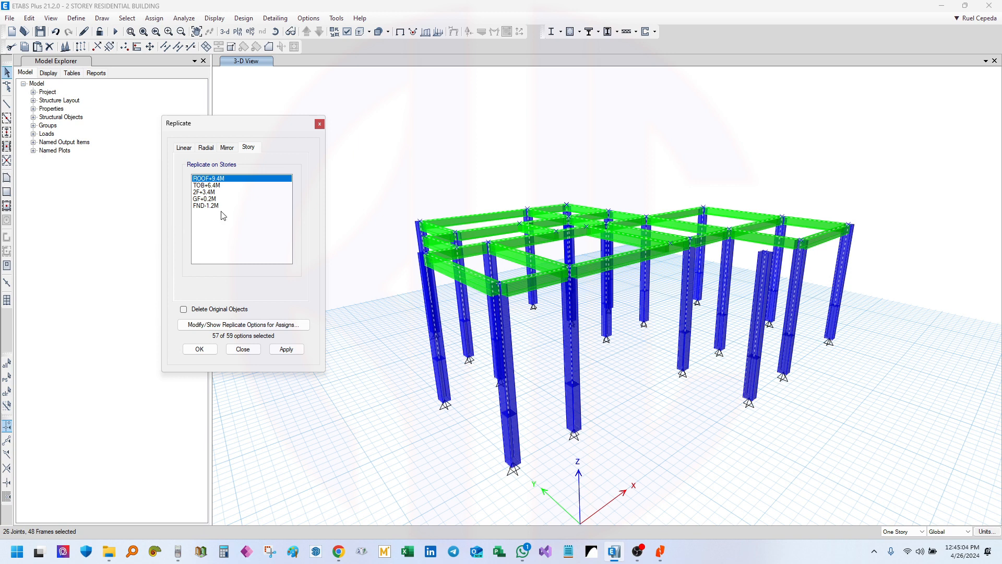
pyautogui.click(219, 186)
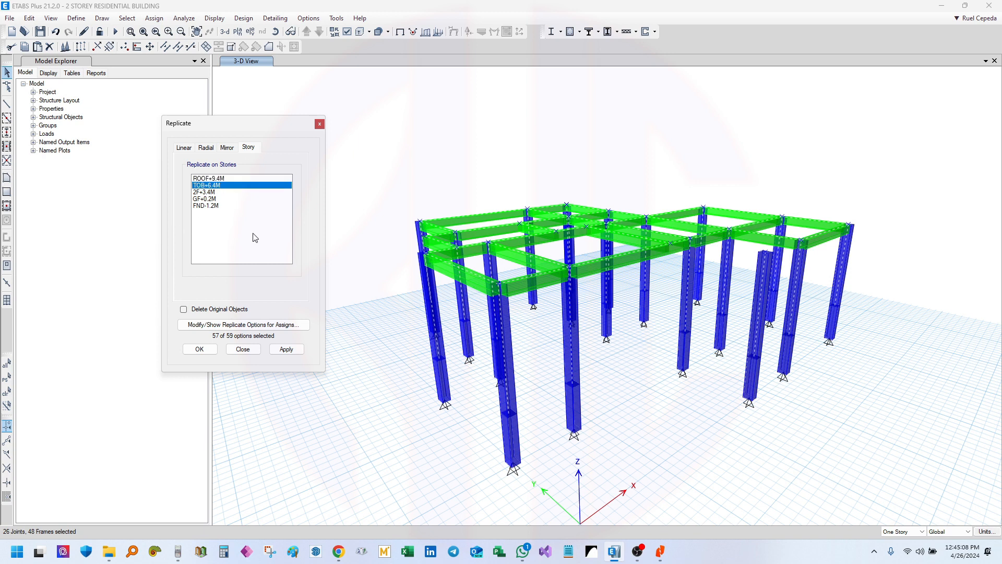
pyautogui.click(286, 349)
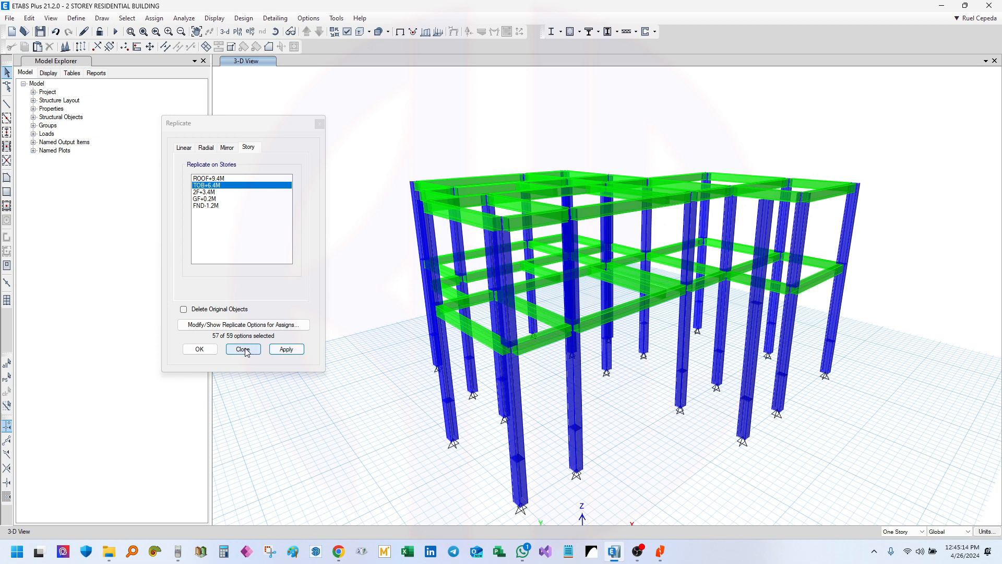
pyautogui.click(200, 349)
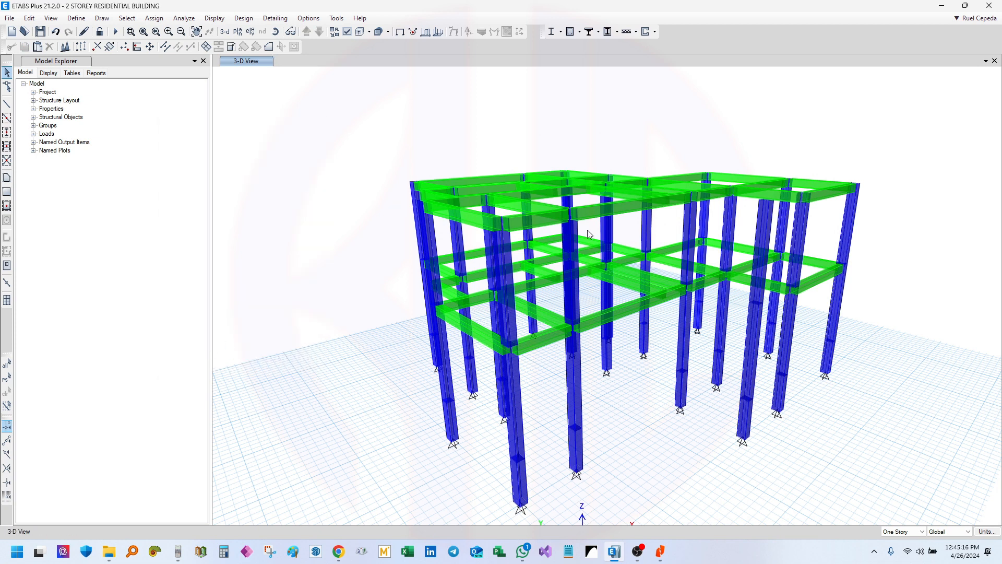
# - Delete the free-standing upper-storey column that has no beams framing into it
pyautogui.moveTo(844, 343); pyautogui.dragTo(837, 377, button='middle')
pyautogui.moveTo(549, 389); pyautogui.dragTo(685, 392, button='middle')
pyautogui.moveTo(778, 418)
pyautogui.mouseDown(button='middle')
pyautogui.moveTo(729, 414)
pyautogui.moveTo(750, 394)
pyautogui.moveTo(758, 427)
pyautogui.moveTo(775, 270)
pyautogui.mouseUp(button='middle')
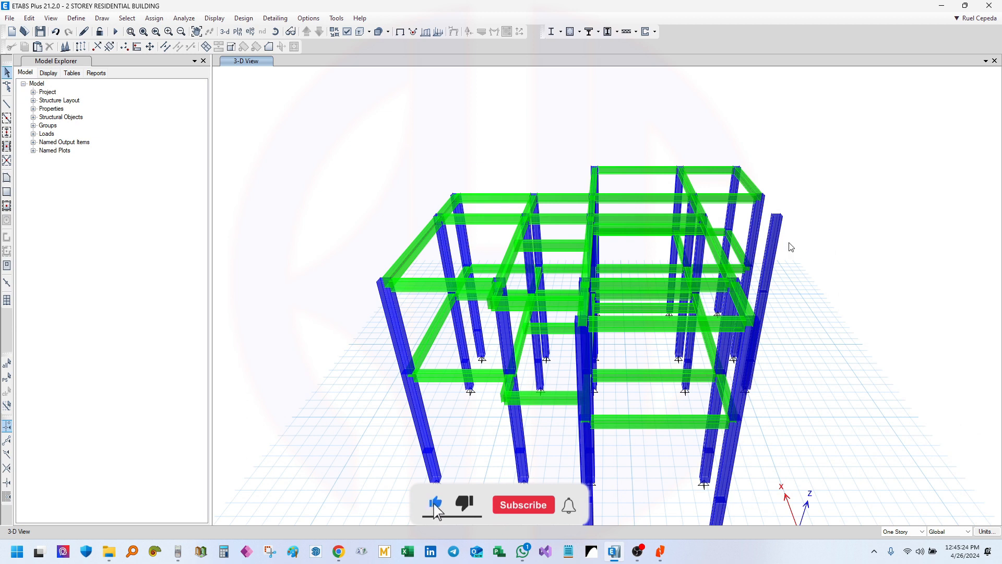
pyautogui.click(773, 215)
pyautogui.press('Delete')
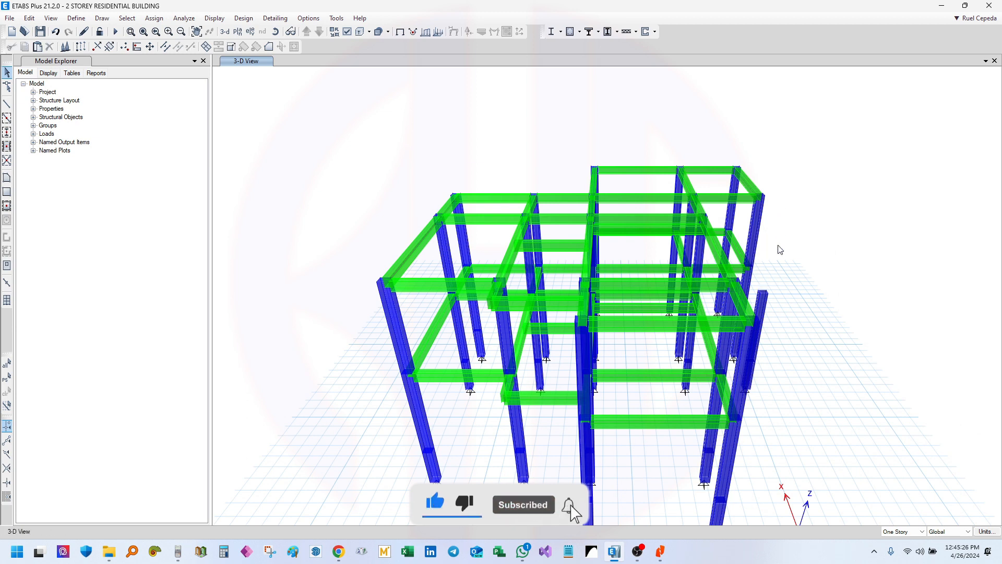
# - Review the two-storey frame in 3-D and show the default plan view of story level TOB+6.4M
pyautogui.moveTo(744, 383)
pyautogui.mouseDown(button='middle')
pyautogui.moveTo(711, 403)
pyautogui.moveTo(707, 375)
pyautogui.moveTo(721, 371)
pyautogui.mouseUp(button='middle')
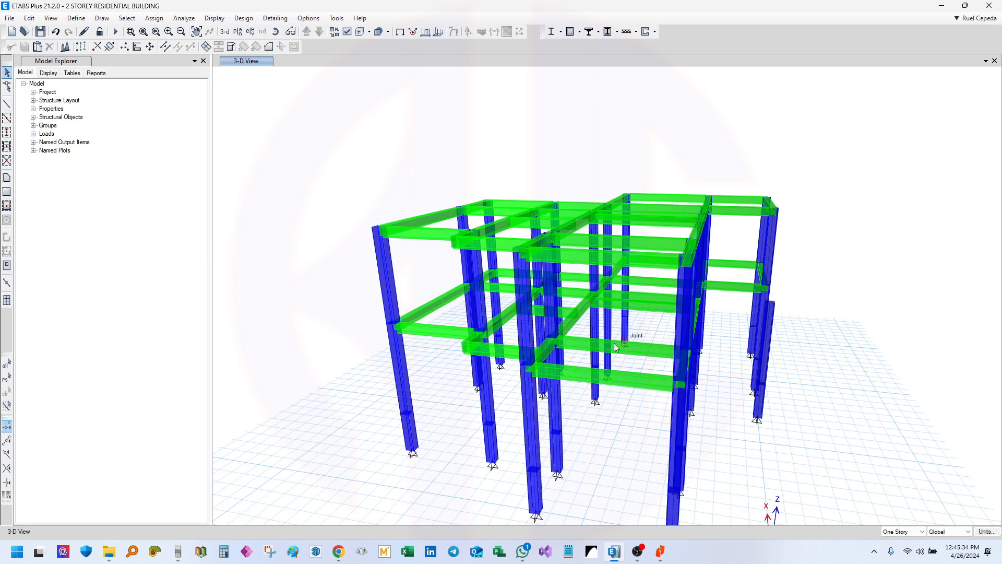
pyautogui.moveTo(623, 342); pyautogui.dragTo(663, 328, button='middle')
pyautogui.click(244, 34)
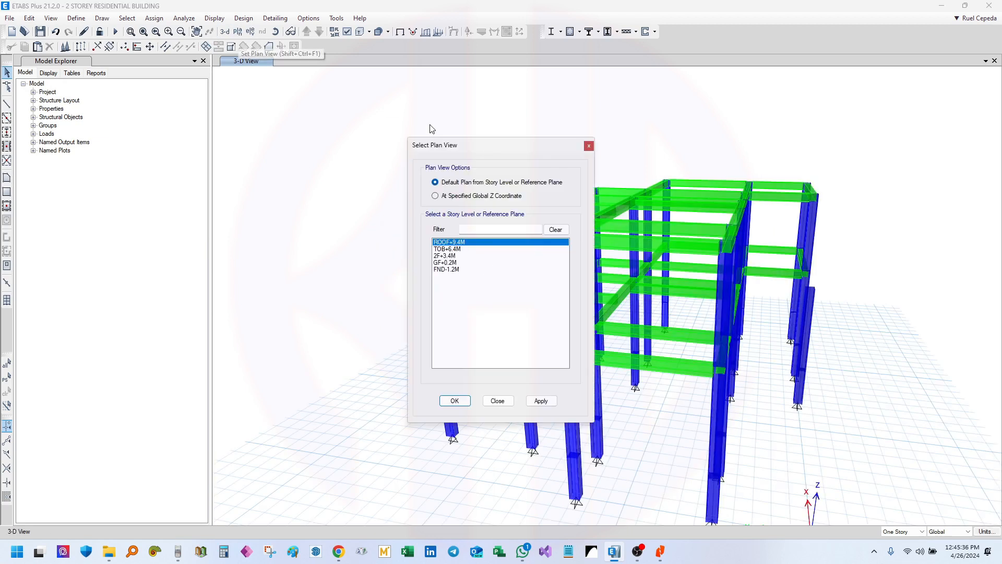
pyautogui.click(465, 249)
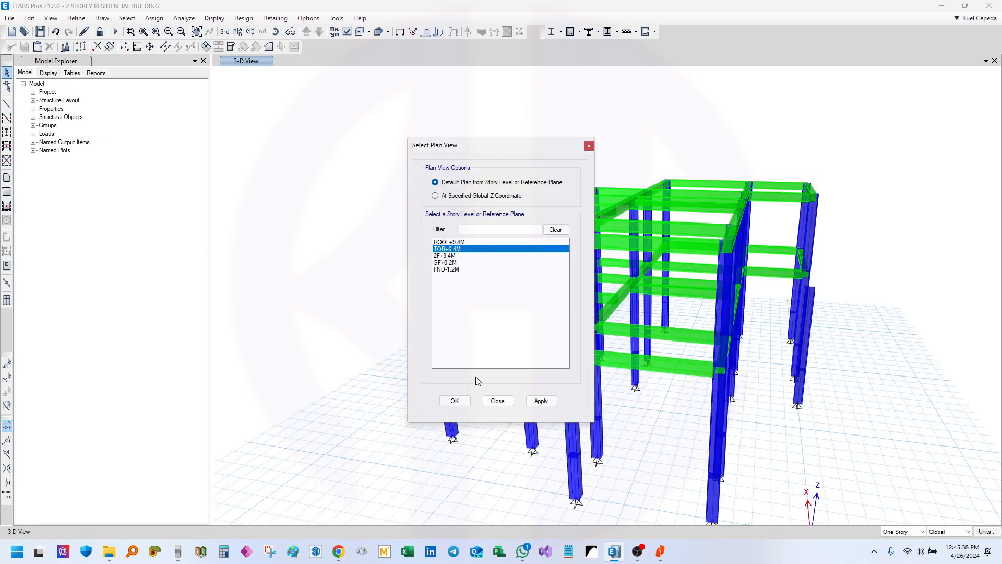
pyautogui.click(465, 402)
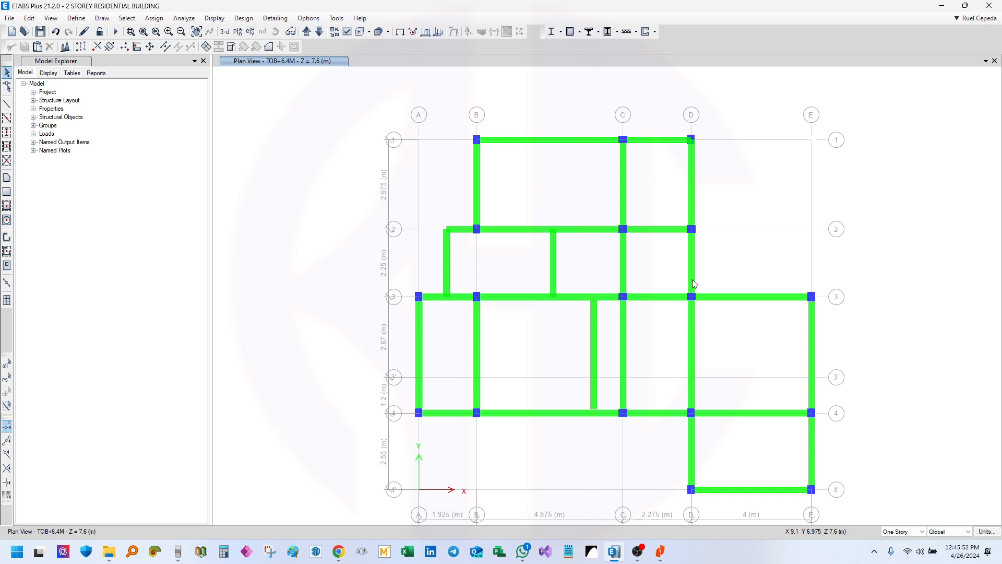
# - Place the model beside the PDF drawings and bring up the Roof Beam Plan in 2-Storey-House-Design-S2
pyautogui.moveTo(554, 5); pyautogui.dragTo(999, 130)
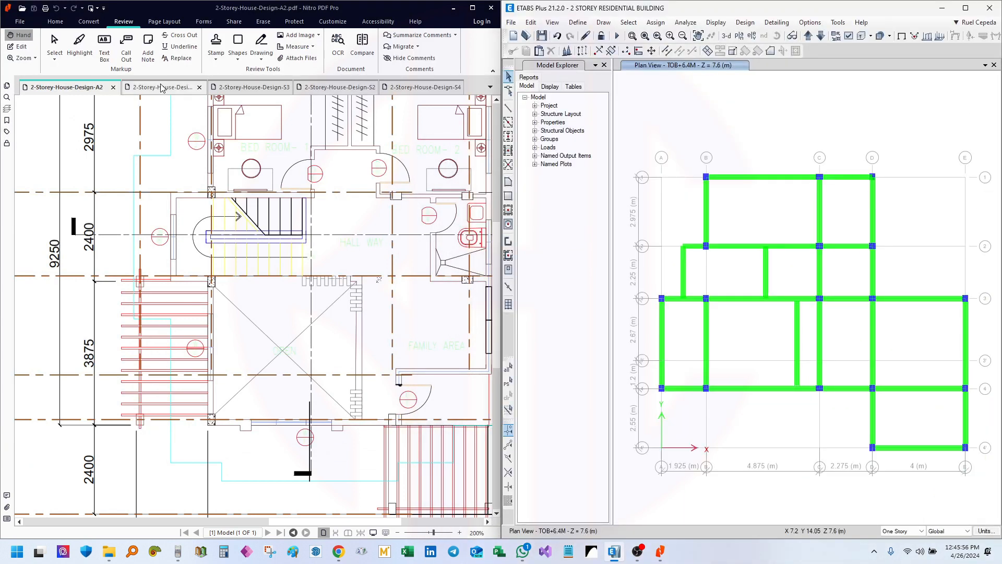
pyautogui.click(161, 88)
pyautogui.click(237, 88)
pyautogui.click(334, 89)
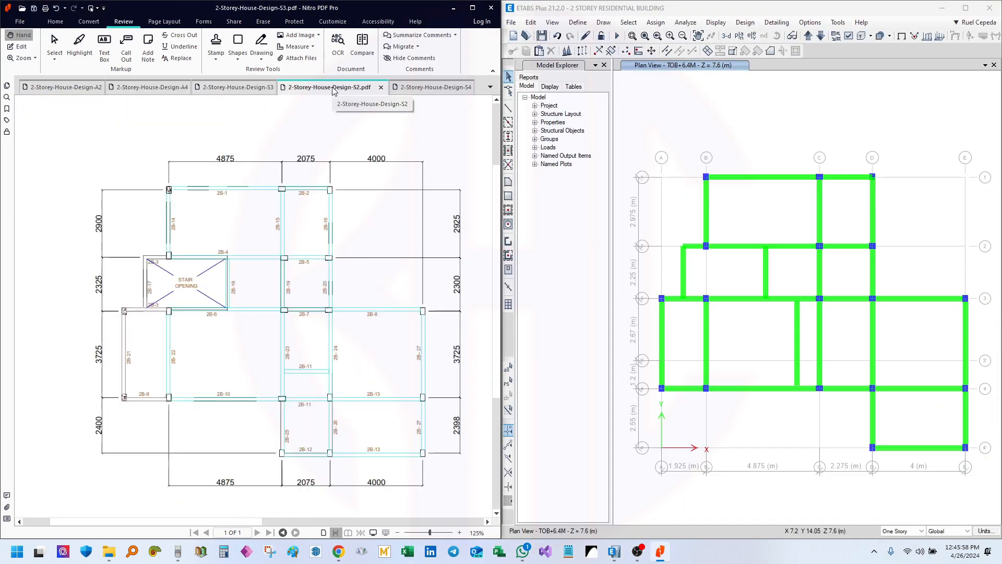
pyautogui.moveTo(371, 168); pyautogui.dragTo(48, 94)
pyautogui.moveTo(407, 240); pyautogui.dragTo(199, 243)
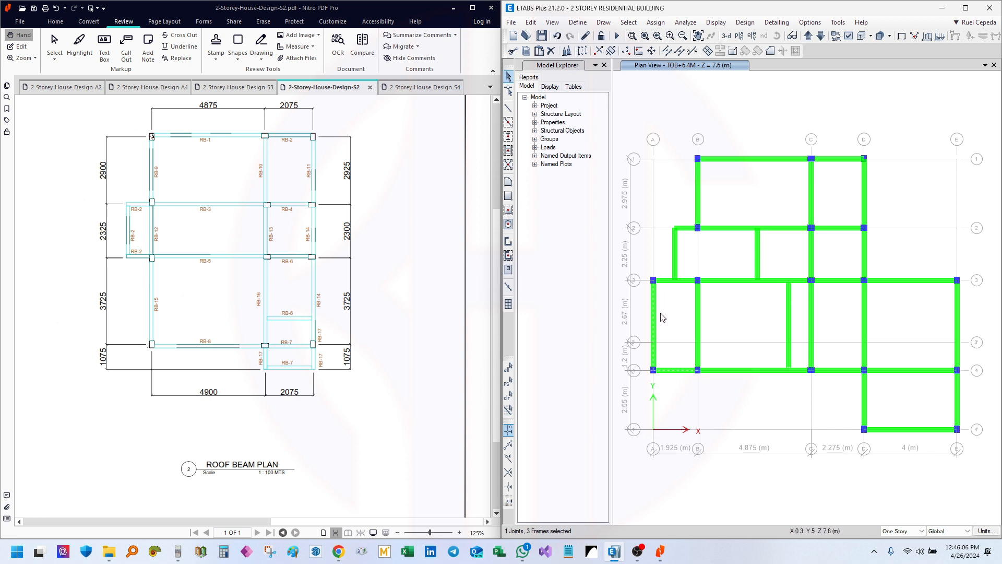
# - Delete the columns on grid A, the grid A beam and the grid 4 beam between A and B, following the Roof Beam Plan
pyautogui.press('Delete')
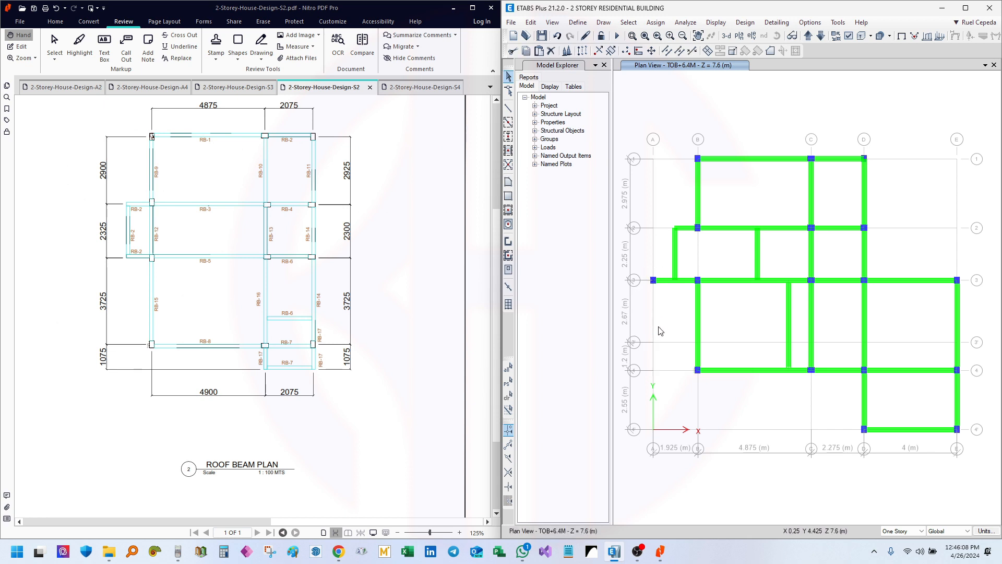
pyautogui.moveTo(810, 370); pyautogui.dragTo(794, 350, button='middle')
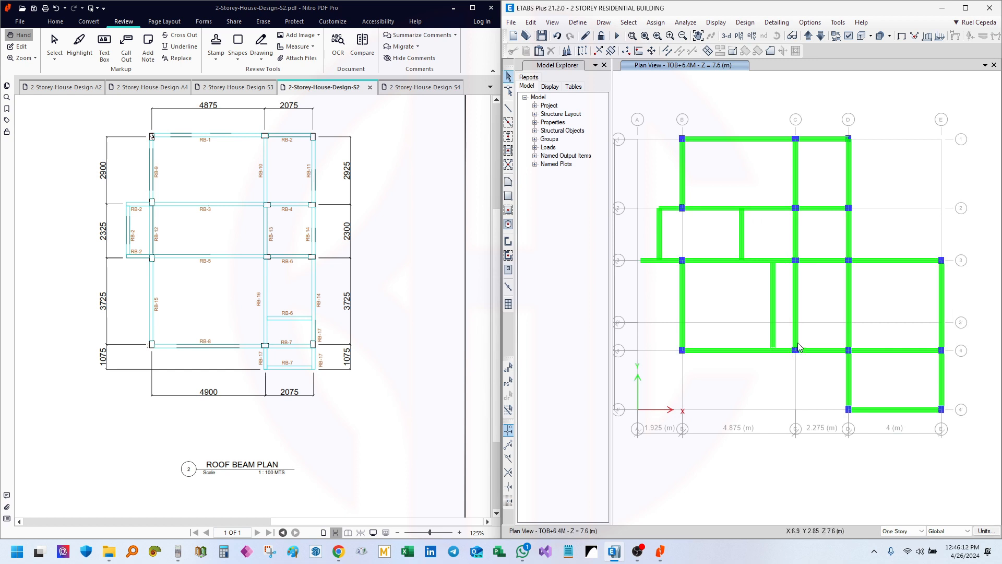
pyautogui.moveTo(274, 164); pyautogui.dragTo(287, 256)
pyautogui.moveTo(317, 326); pyautogui.dragTo(345, 272)
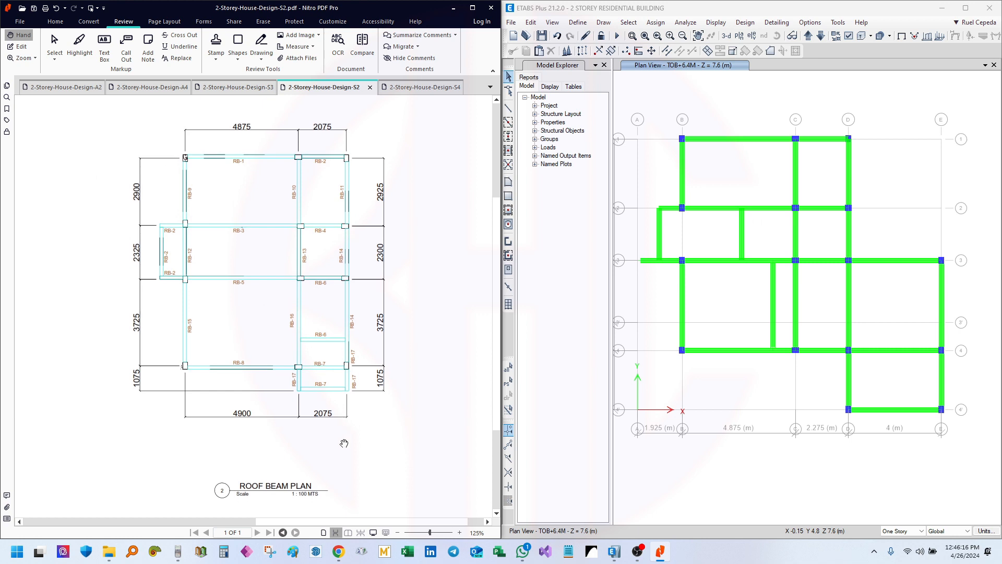
# - Delete the beams and columns between grids D and E, plus the grid D beam and column beyond grid 4
pyautogui.moveTo(979, 449); pyautogui.dragTo(907, 217)
pyautogui.press('Delete')
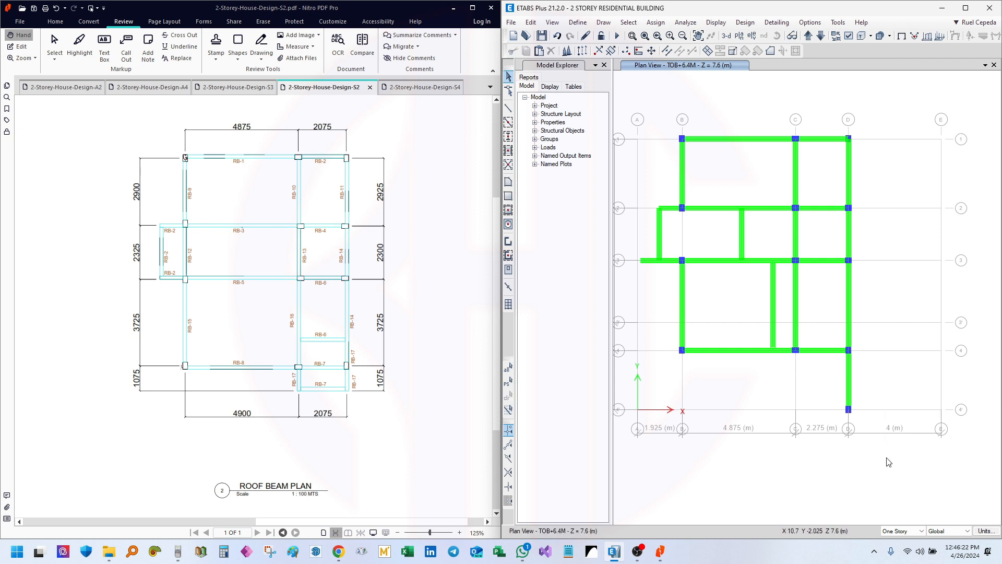
pyautogui.press('Delete')
pyautogui.moveTo(856, 303); pyautogui.dragTo(884, 365, button='middle')
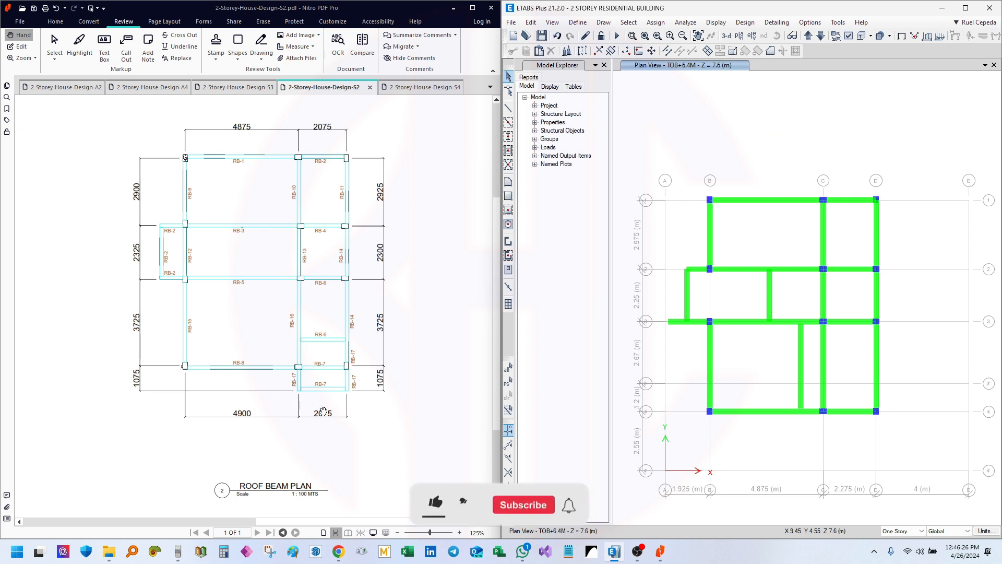
# - Delete the two intermediate beams between grids B and C, one spanning grids 2 to 3 and one spanning 3 to 4
pyautogui.click(770, 298)
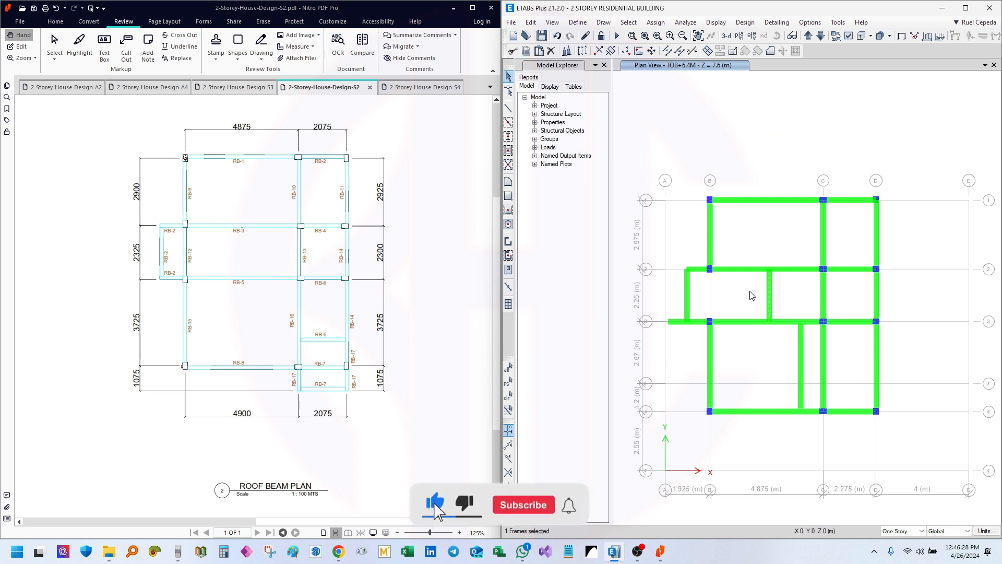
pyautogui.press('Delete')
pyautogui.click(801, 360)
pyautogui.press('Delete')
pyautogui.moveTo(765, 338); pyautogui.dragTo(786, 292, button='middle')
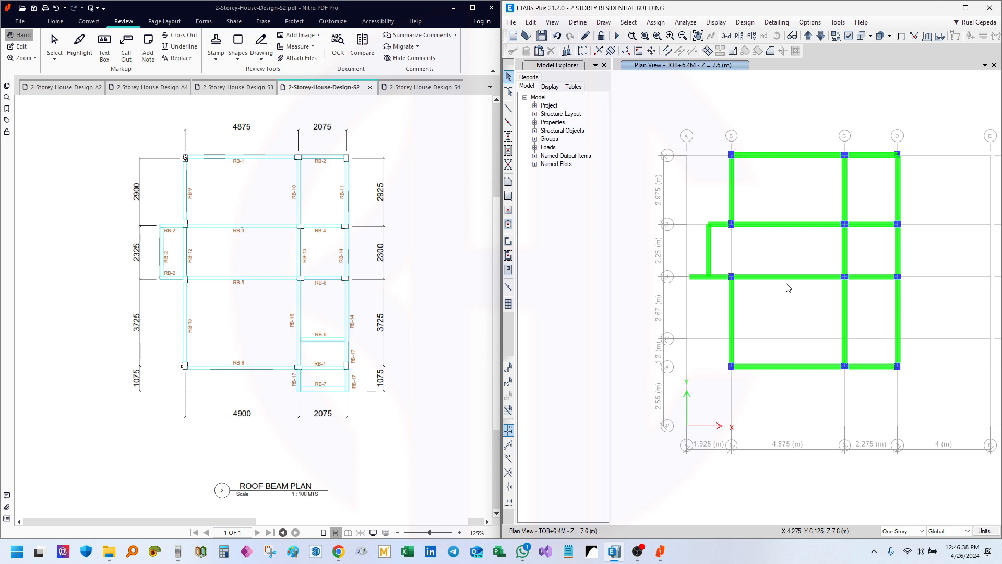
pyautogui.scroll(3, 697, 271)
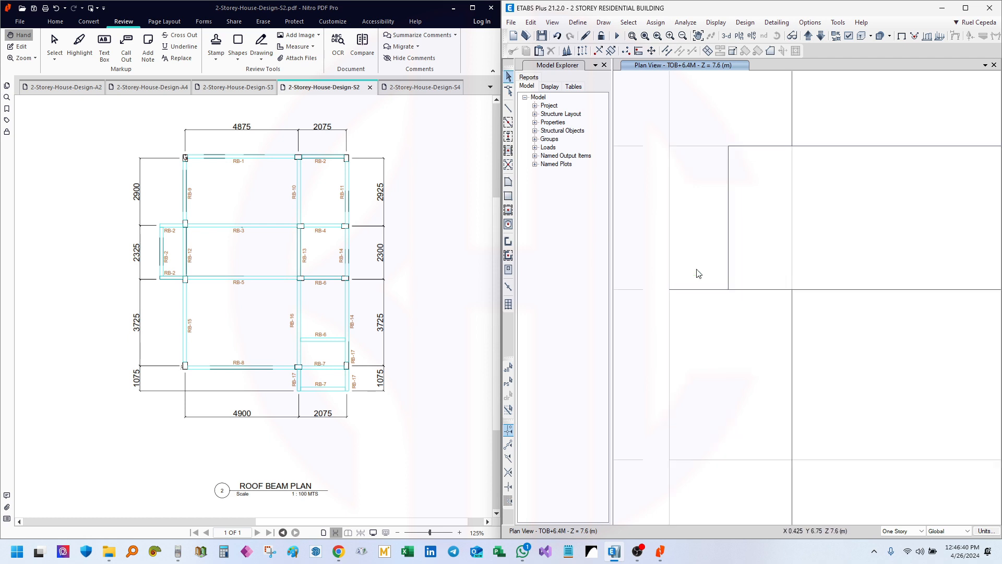
# - Divide the grid 3 beam where it meets the short beam between grids A and B, breaking at intersections with selected frames and joints
pyautogui.moveTo(690, 277); pyautogui.dragTo(730, 300, button='middle')
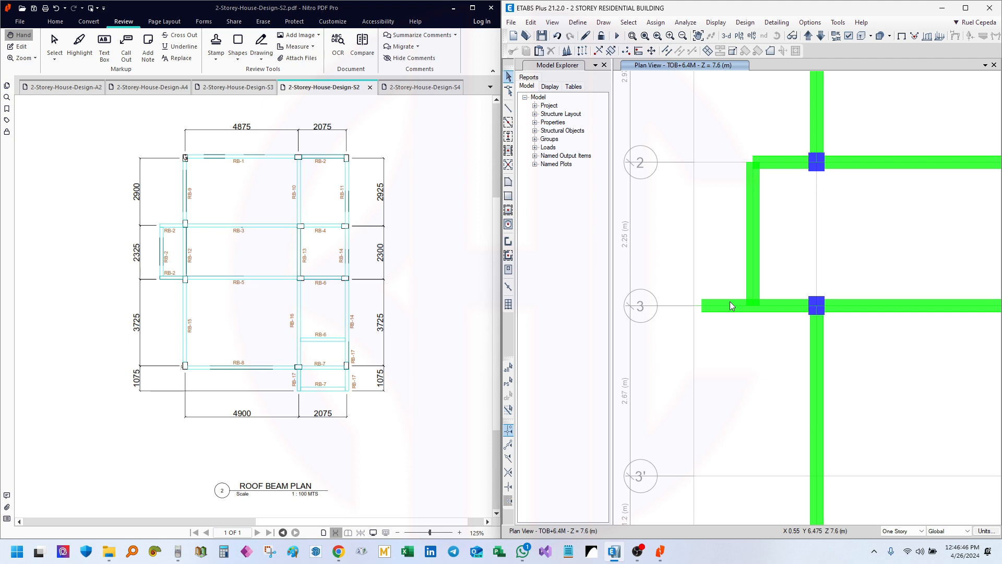
pyautogui.click(902, 35)
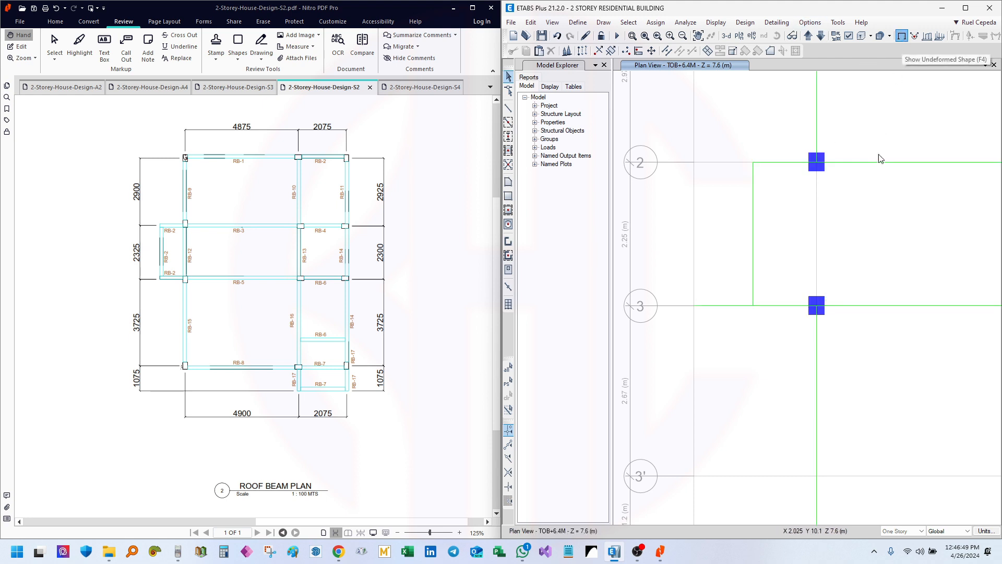
pyautogui.click(860, 37)
pyautogui.moveTo(746, 312); pyautogui.dragTo(721, 250)
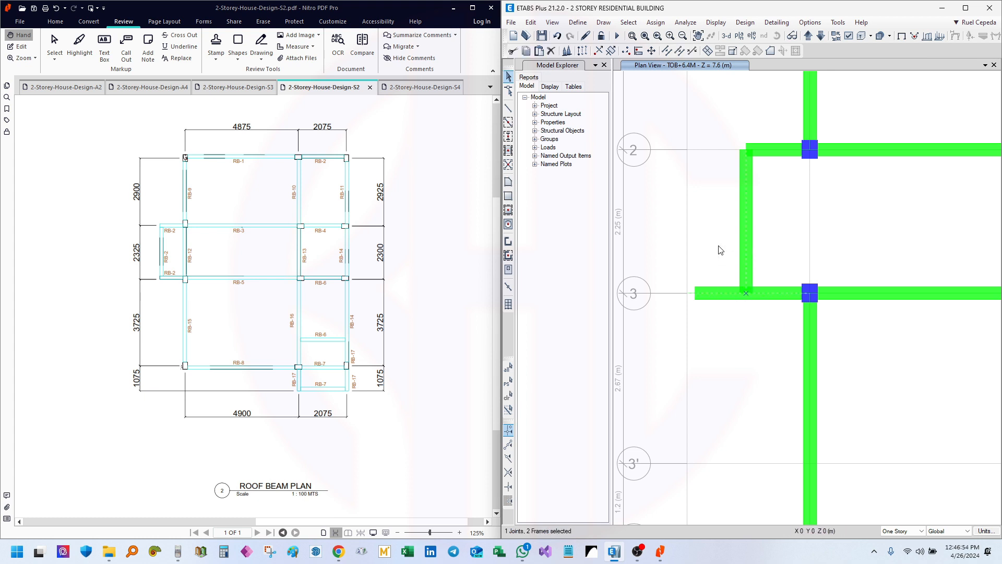
pyautogui.click(667, 52)
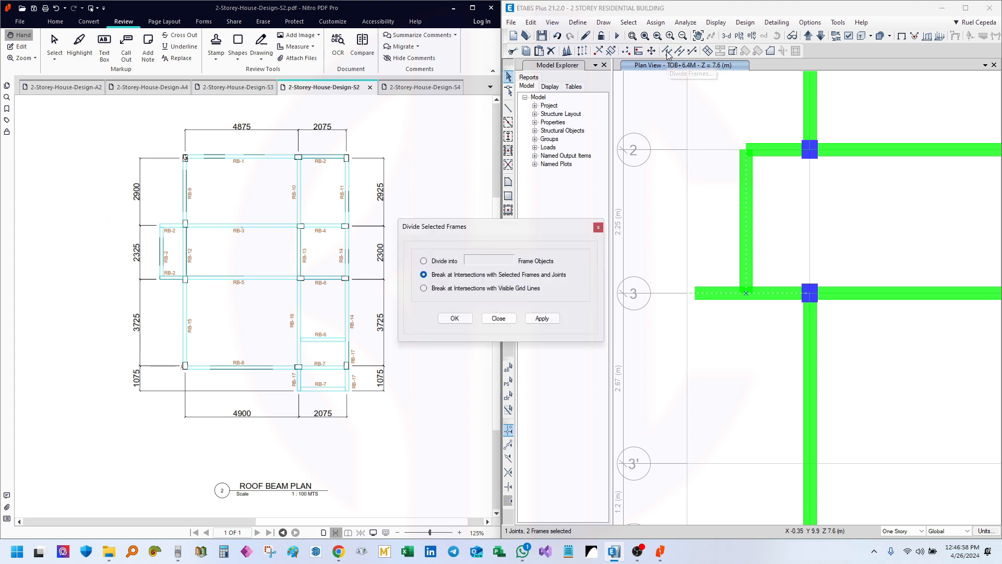
pyautogui.click(542, 318)
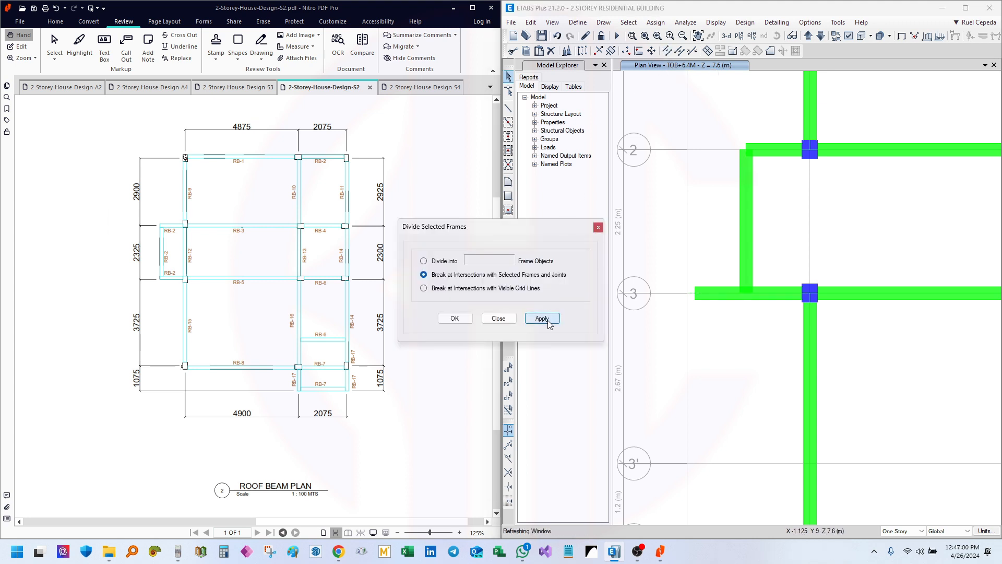
pyautogui.click(498, 318)
# - Delete the leftover grid 3 beam segment between grid A and the short parallel beam before grid B
pyautogui.click(703, 294)
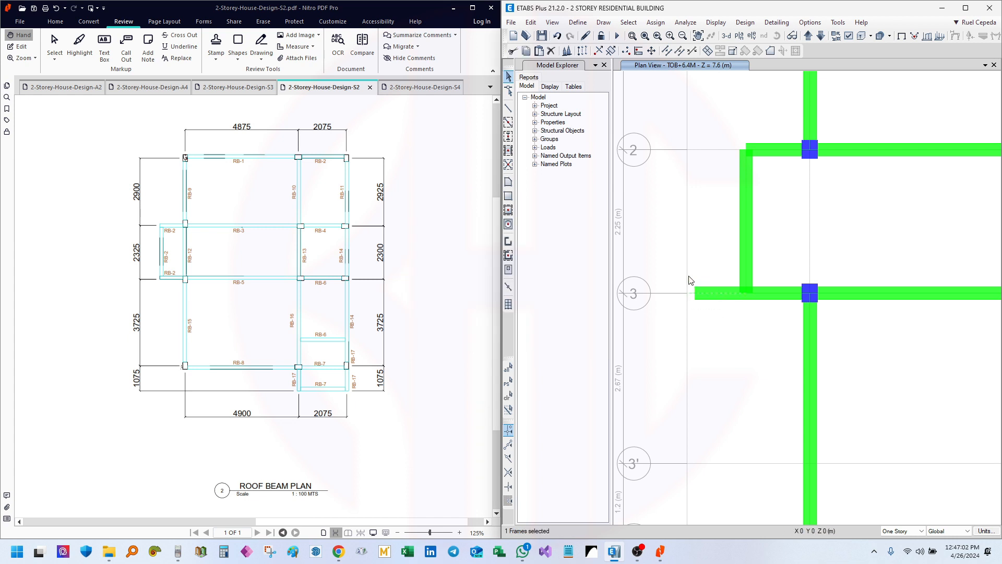
pyautogui.press('Delete')
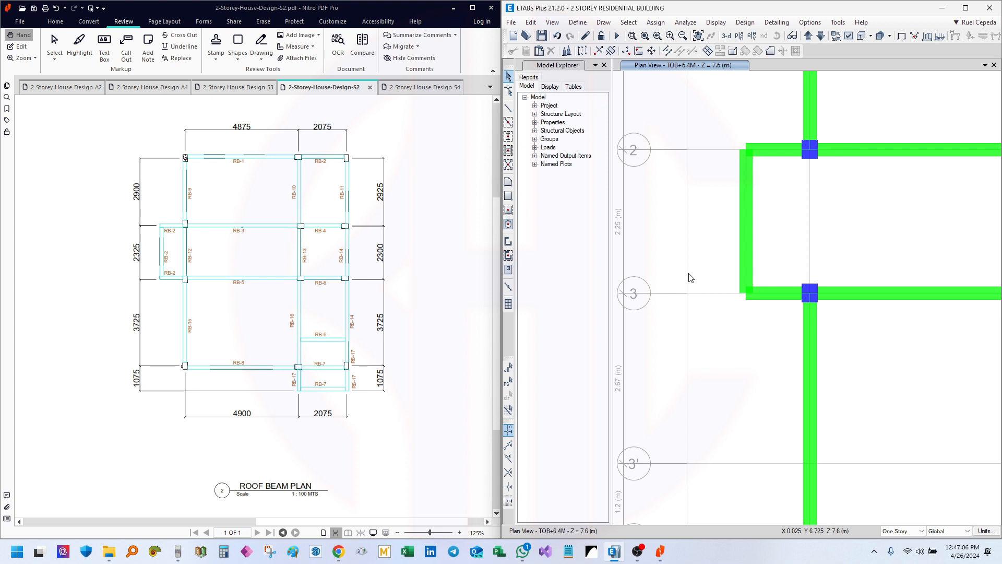
pyautogui.scroll(-3, 685, 311)
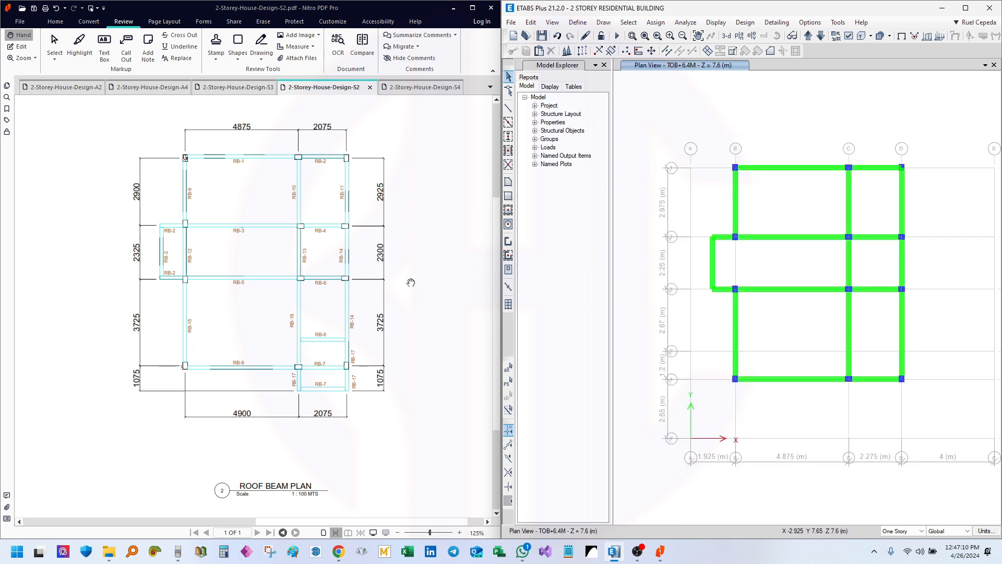
# - Compare the framing between grids C and D at grid 4 with the Roof Beam Plan and the elevations in 2-Storey-House-Design-A4
pyautogui.scroll(3, 891, 381)
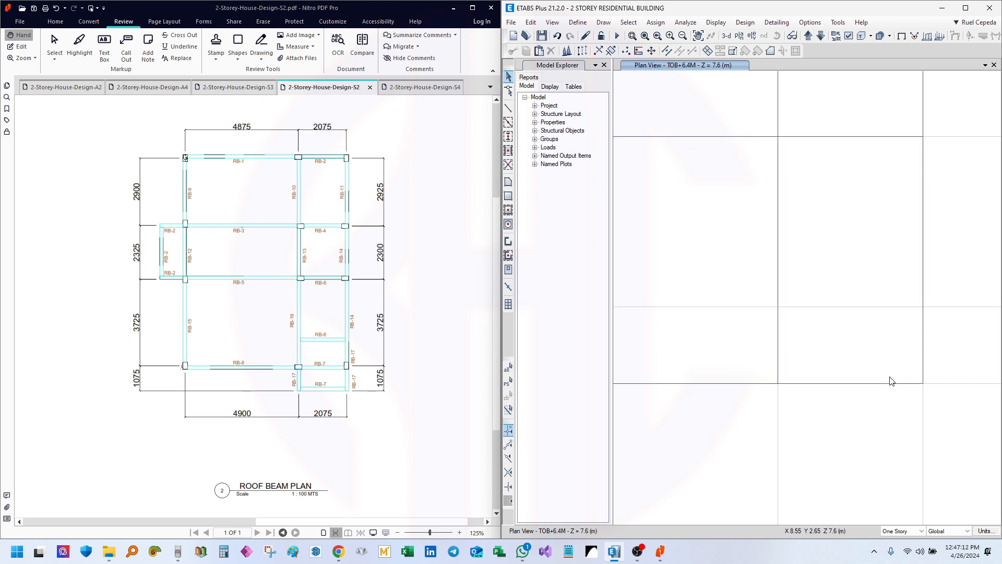
pyautogui.scroll(-2, 887, 384)
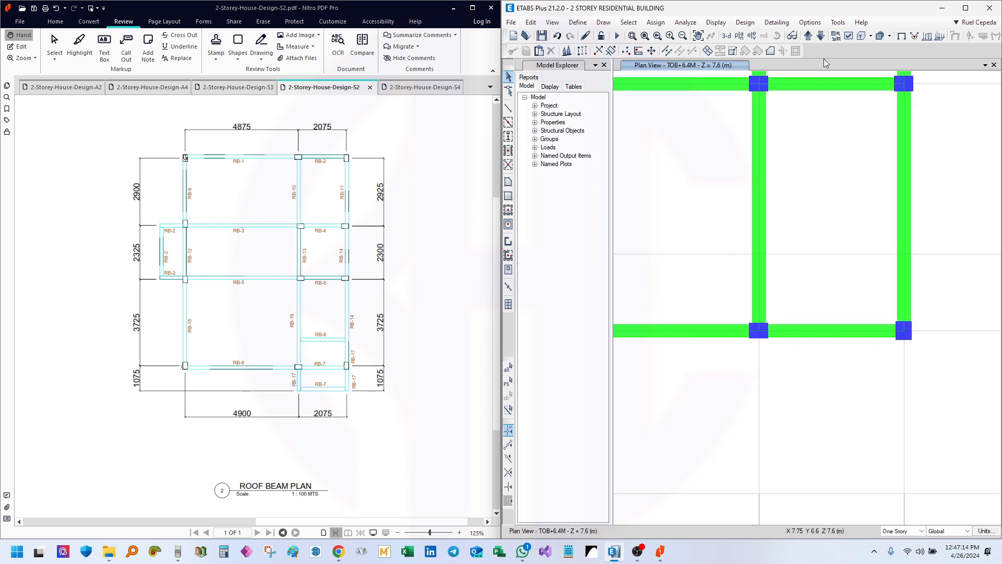
pyautogui.click(821, 36)
pyautogui.click(808, 35)
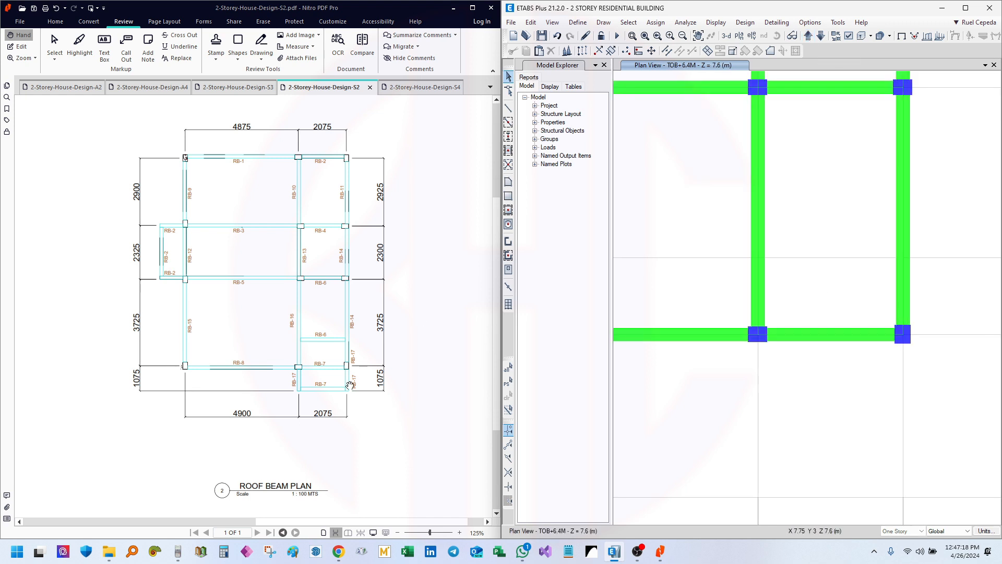
pyautogui.moveTo(322, 376); pyautogui.dragTo(326, 331)
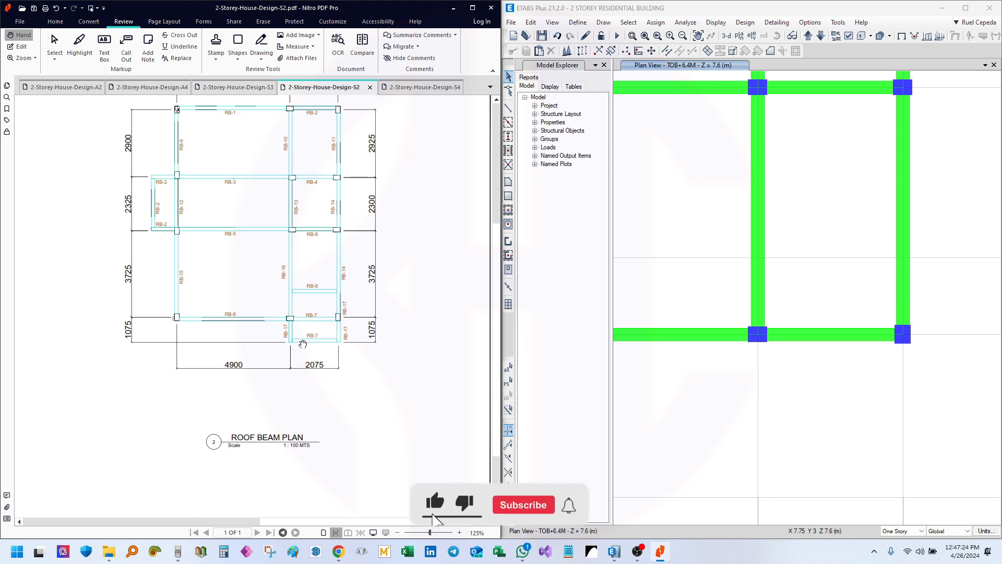
pyautogui.click(153, 87)
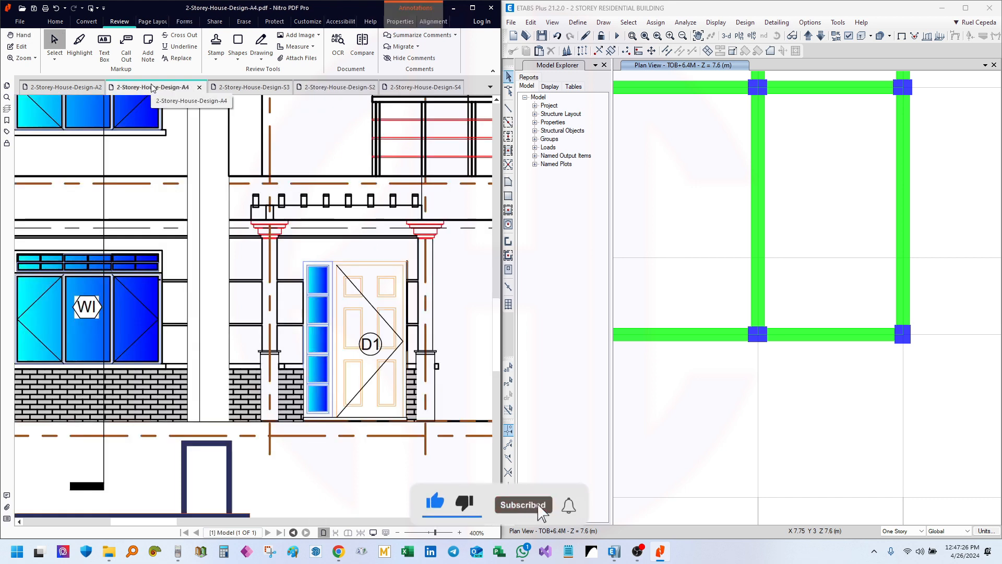
pyautogui.keyDown('ctrl'); pyautogui.scroll(-3, 338, 404); pyautogui.keyUp('ctrl')
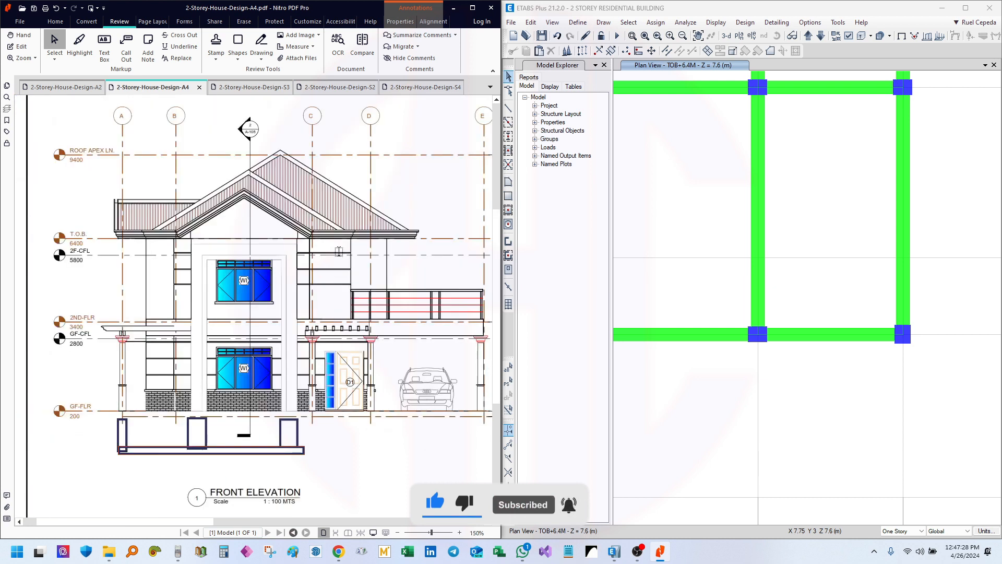
pyautogui.keyDown('ctrl'); pyautogui.scroll(-1, 320, 321); pyautogui.keyUp('ctrl')
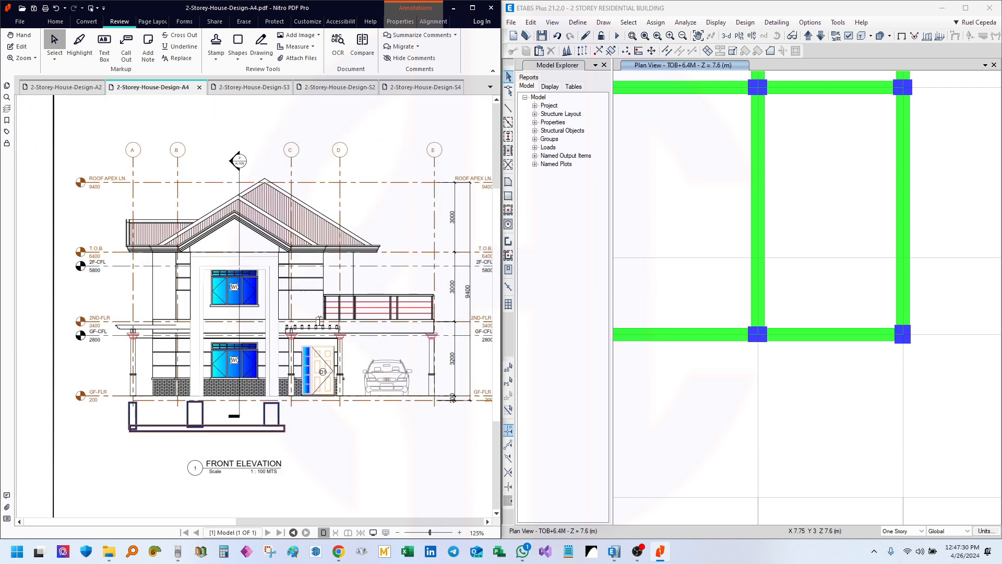
pyautogui.keyDown('ctrl'); pyautogui.scroll(-2, 212, 342); pyautogui.keyUp('ctrl')
pyautogui.keyDown('ctrl'); pyautogui.scroll(-1, 289, 341); pyautogui.keyUp('ctrl')
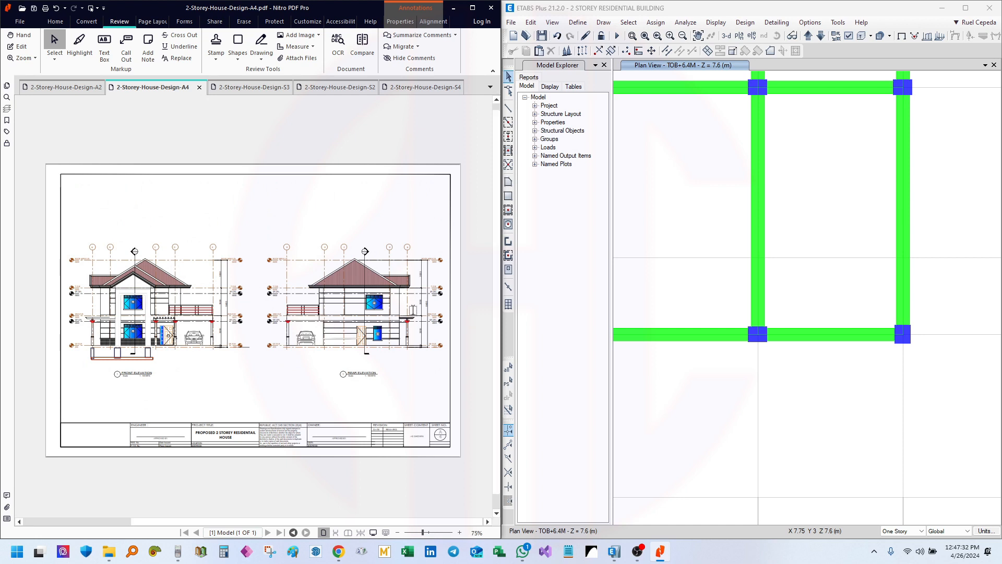
pyautogui.keyDown('ctrl'); pyautogui.scroll(5, 434, 328); pyautogui.keyUp('ctrl')
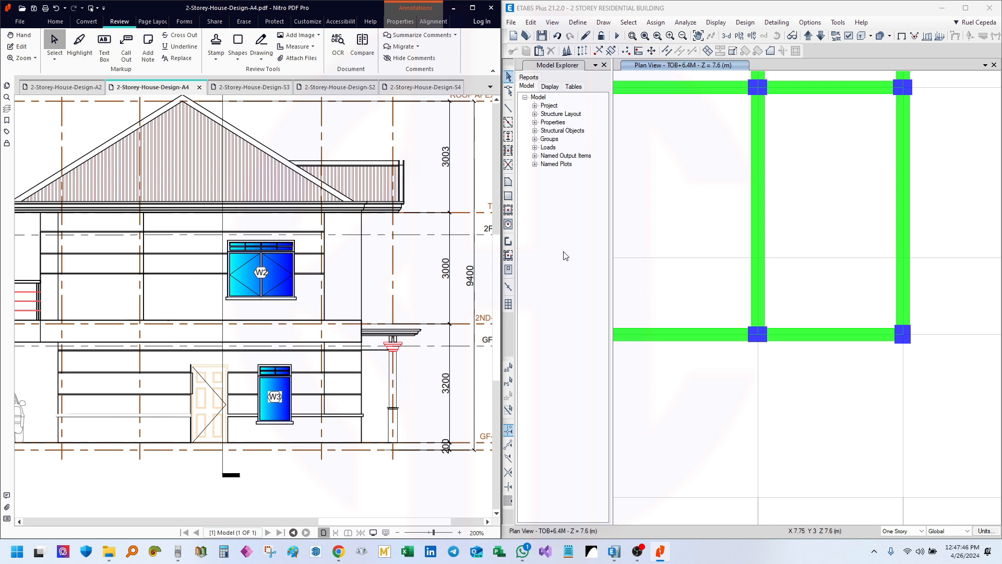
# - Return to the Roof Beam Plan in 2-Storey-House-Design-S2 and examine the beams projecting beyond grid 4 between C and D
pyautogui.click(83, 86)
pyautogui.click(233, 87)
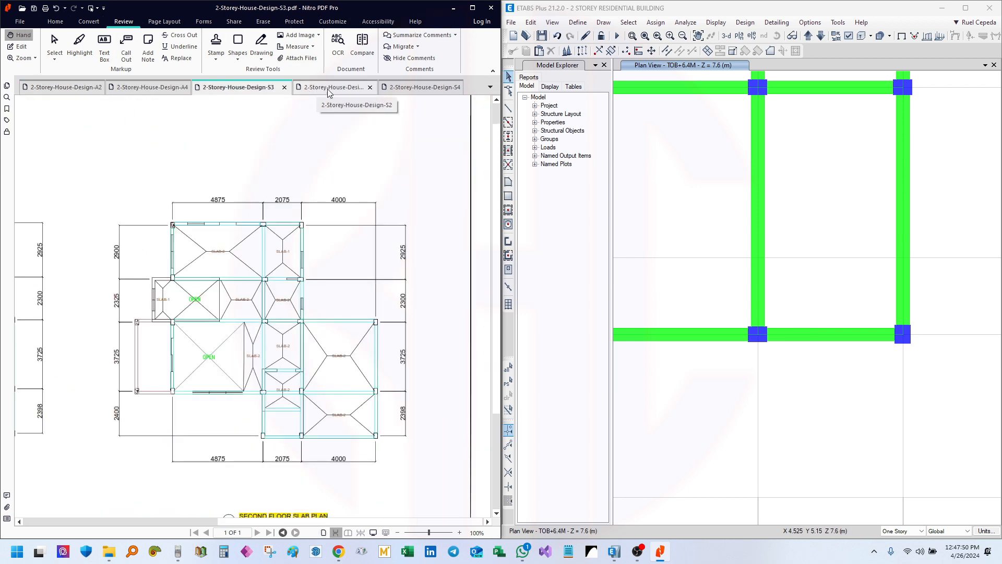
pyautogui.click(330, 88)
pyautogui.scroll(5, 312, 334)
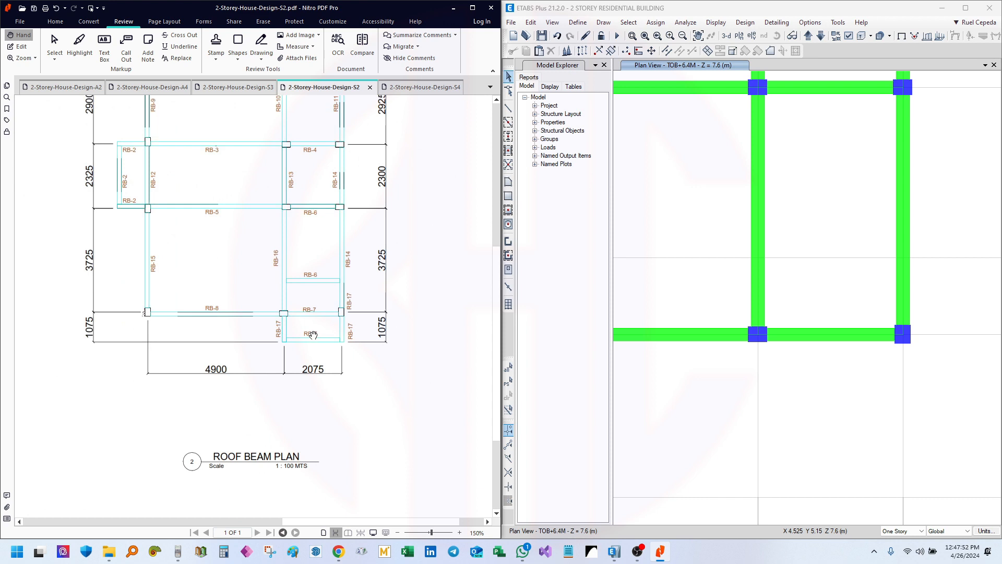
pyautogui.keyDown('ctrl'); pyautogui.scroll(3, 314, 335); pyautogui.keyUp('ctrl')
pyautogui.moveTo(324, 337); pyautogui.dragTo(346, 328)
pyautogui.keyDown('ctrl'); pyautogui.scroll(-3, 327, 317); pyautogui.keyUp('ctrl')
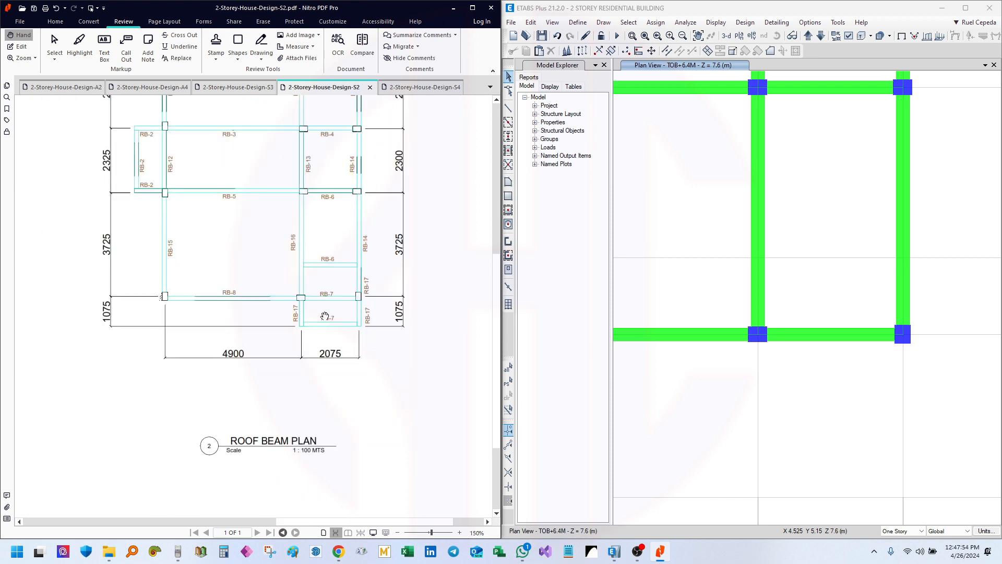
pyautogui.keyDown('ctrl'); pyautogui.scroll(1, 325, 317); pyautogui.keyUp('ctrl')
# - Select the grid 4 beam between grids C and D in the TOB+6.4M plan
pyautogui.moveTo(874, 368); pyautogui.dragTo(840, 309)
pyautogui.moveTo(845, 351); pyautogui.dragTo(773, 278, button='middle')
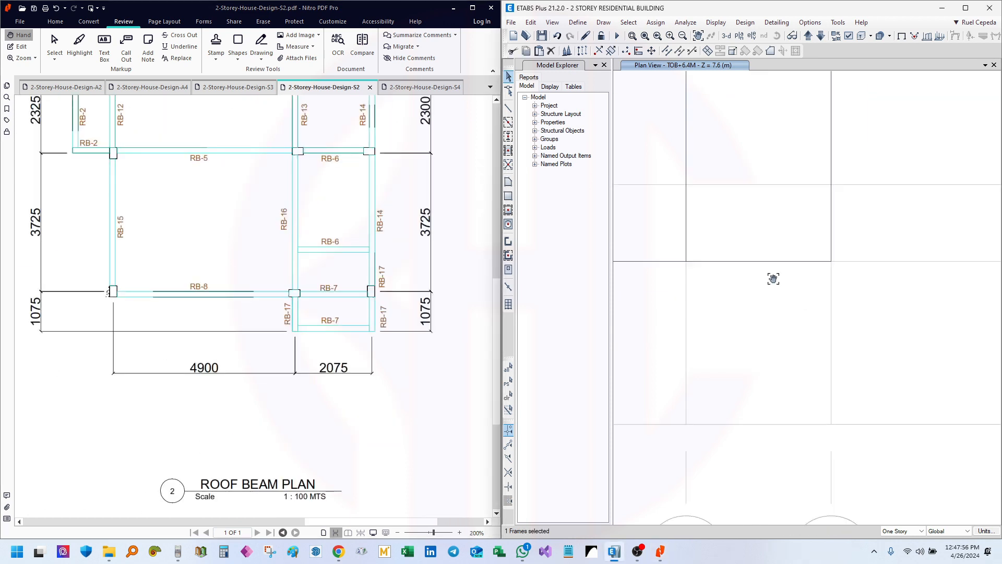
pyautogui.moveTo(749, 246); pyautogui.dragTo(790, 342, button='middle')
pyautogui.scroll(-3, 790, 342)
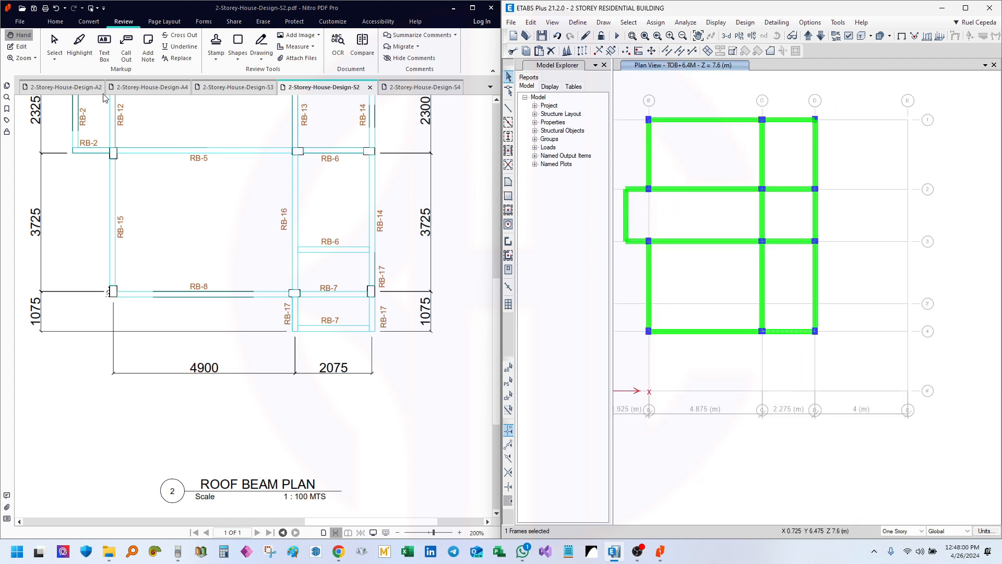
# - Check the floor plan and elevation sheets, and examine the RB-6, RB-7 and RB-17 beams with their dimensions in the Roof Beam Plan
pyautogui.click(66, 87)
pyautogui.click(151, 87)
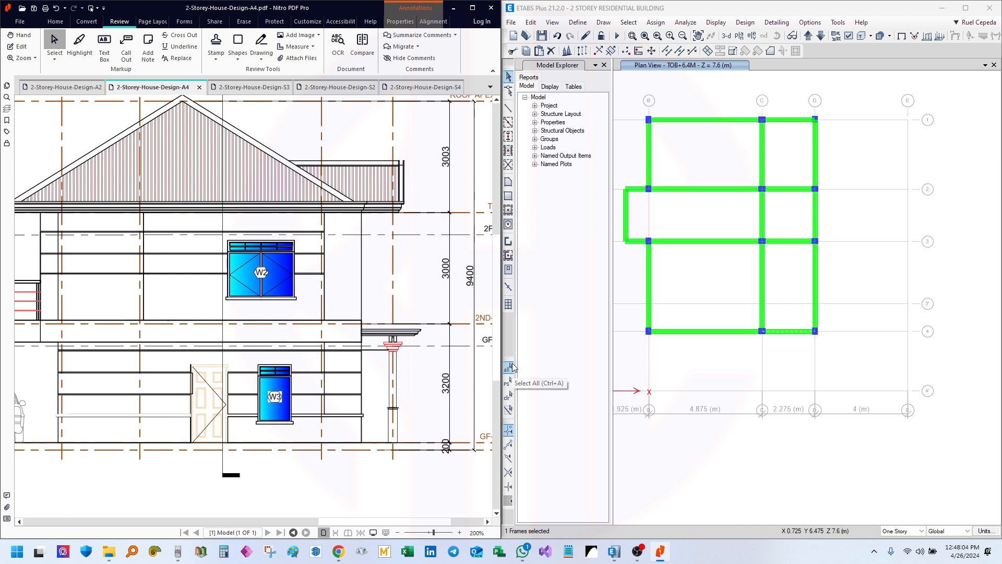
pyautogui.click(66, 87)
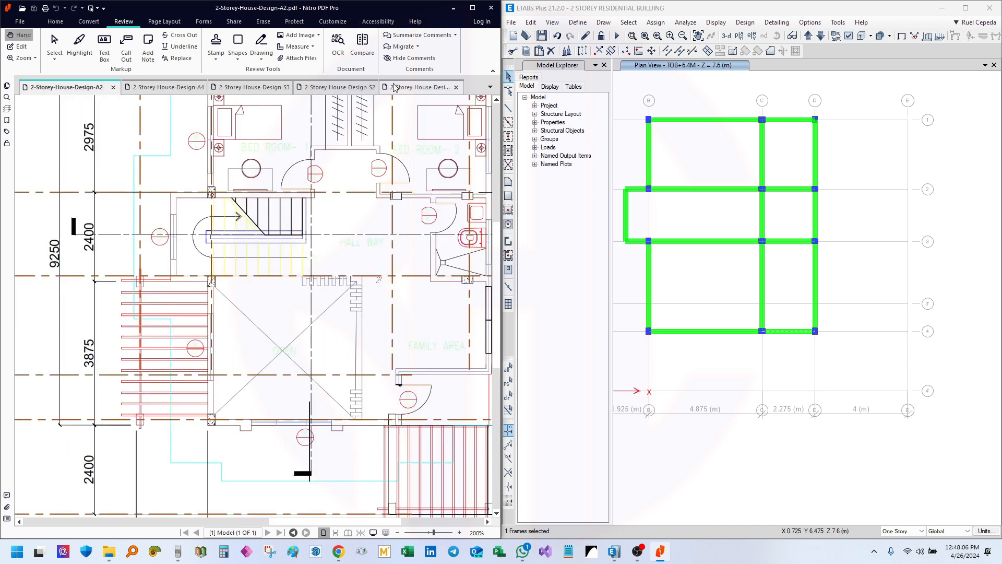
pyautogui.click(427, 88)
pyautogui.click(316, 88)
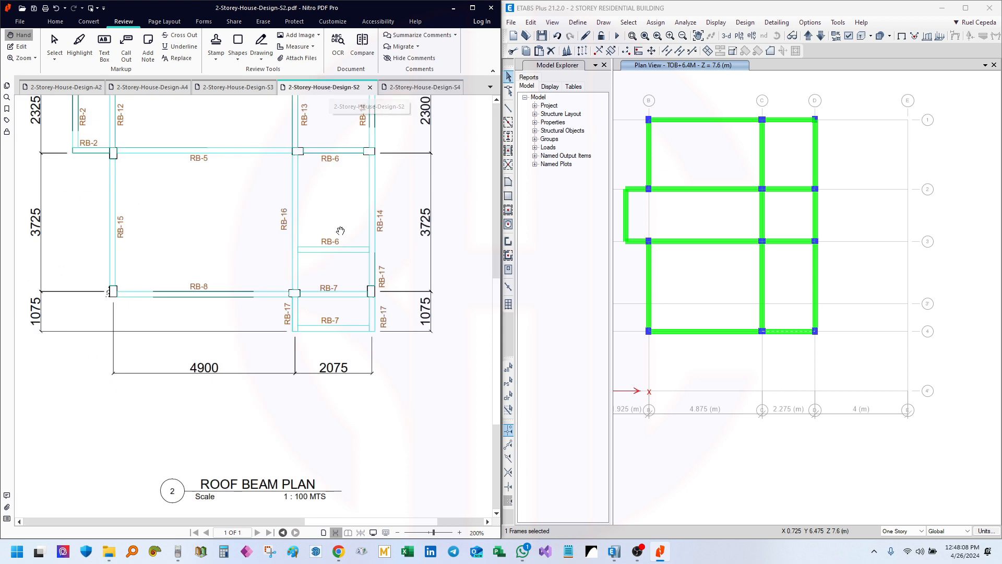
pyautogui.keyDown('ctrl'); pyautogui.scroll(3, 378, 327); pyautogui.keyUp('ctrl')
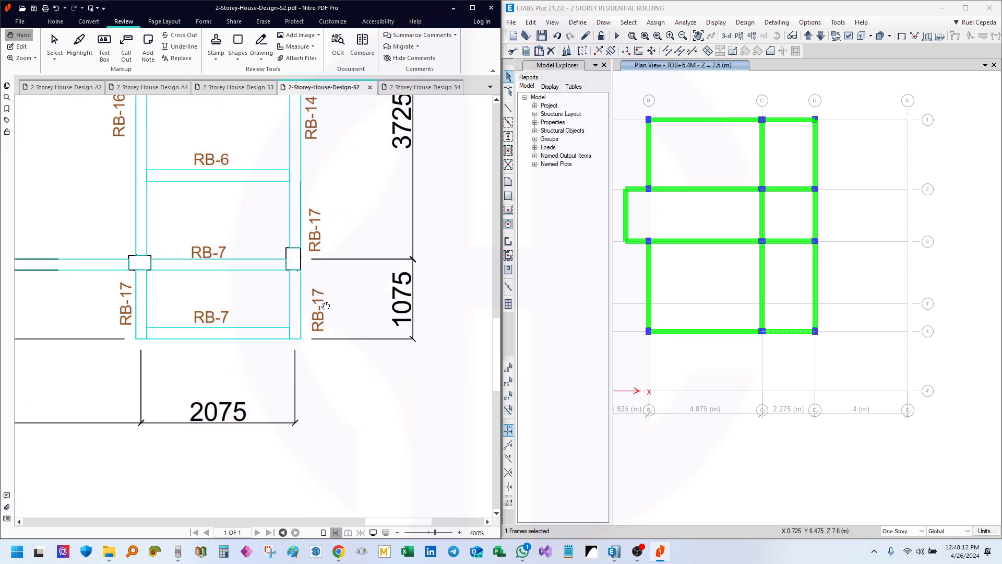
pyautogui.moveTo(270, 202); pyautogui.dragTo(350, 290)
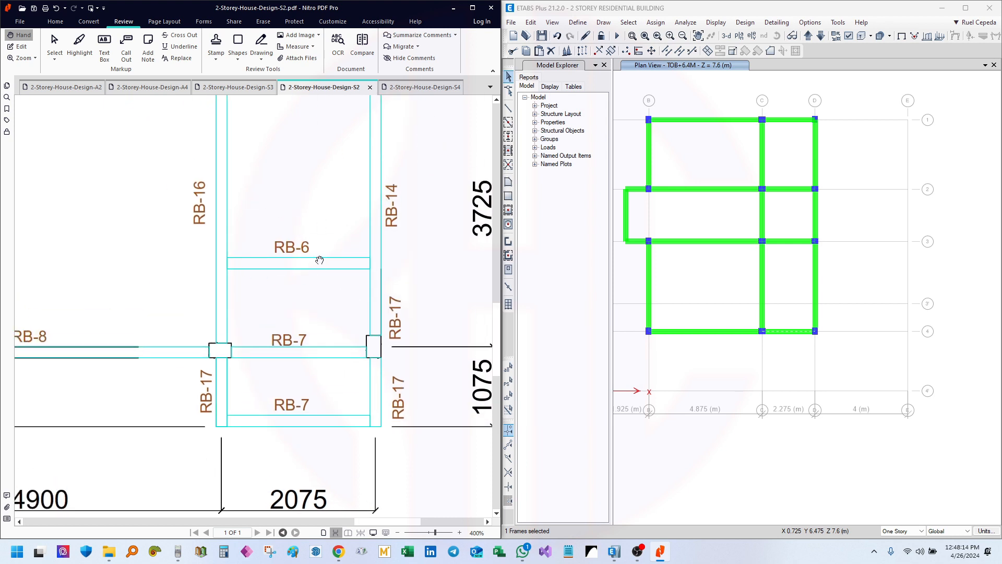
pyautogui.moveTo(318, 257); pyautogui.dragTo(320, 248)
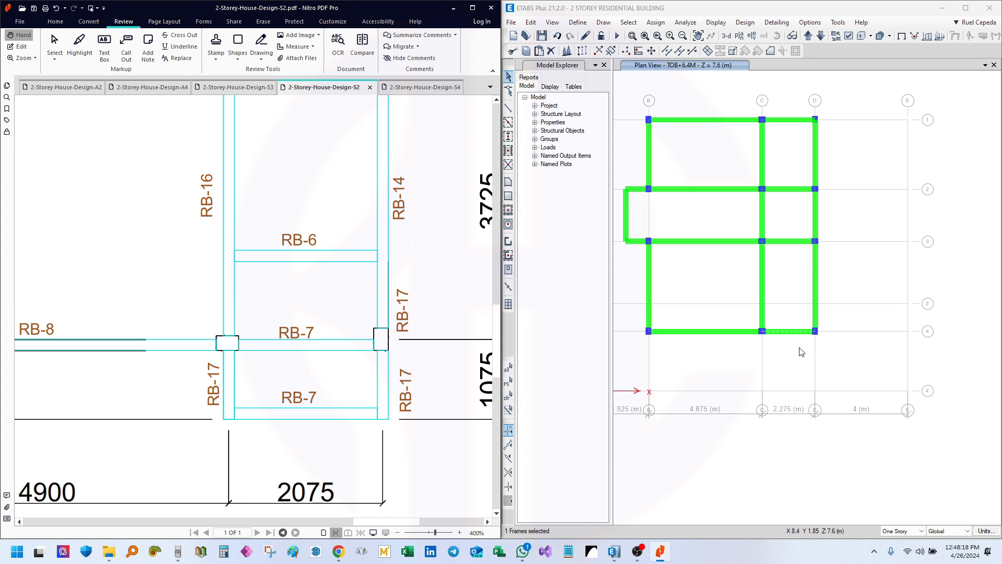
pyautogui.scroll(3, 804, 350)
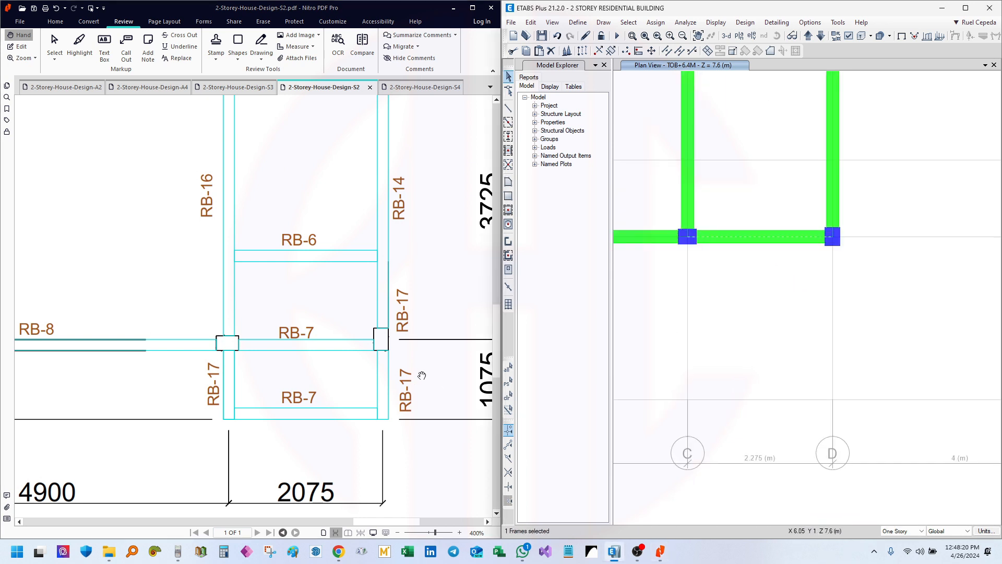
pyautogui.moveTo(412, 371); pyautogui.dragTo(336, 325)
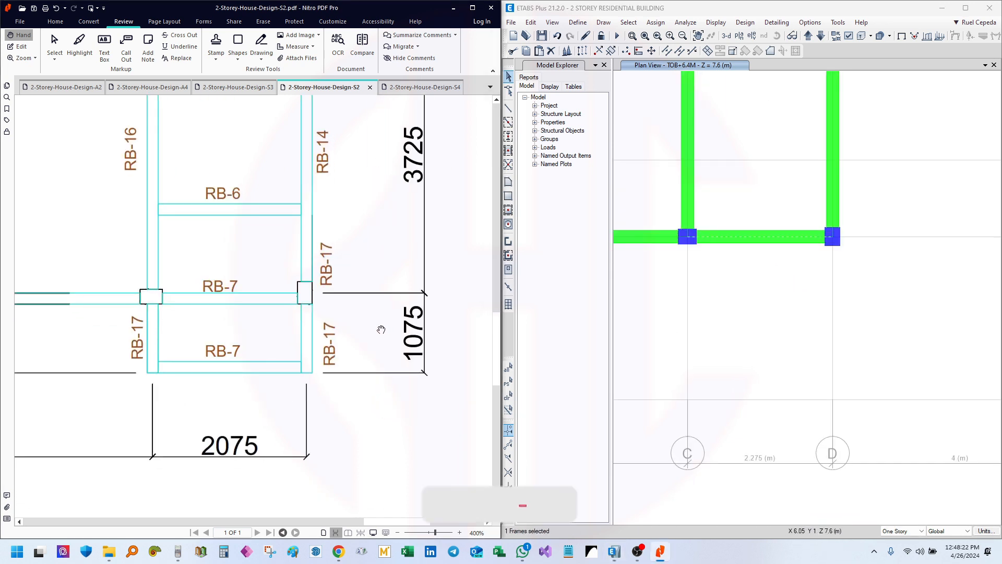
pyautogui.moveTo(207, 302); pyautogui.dragTo(216, 319)
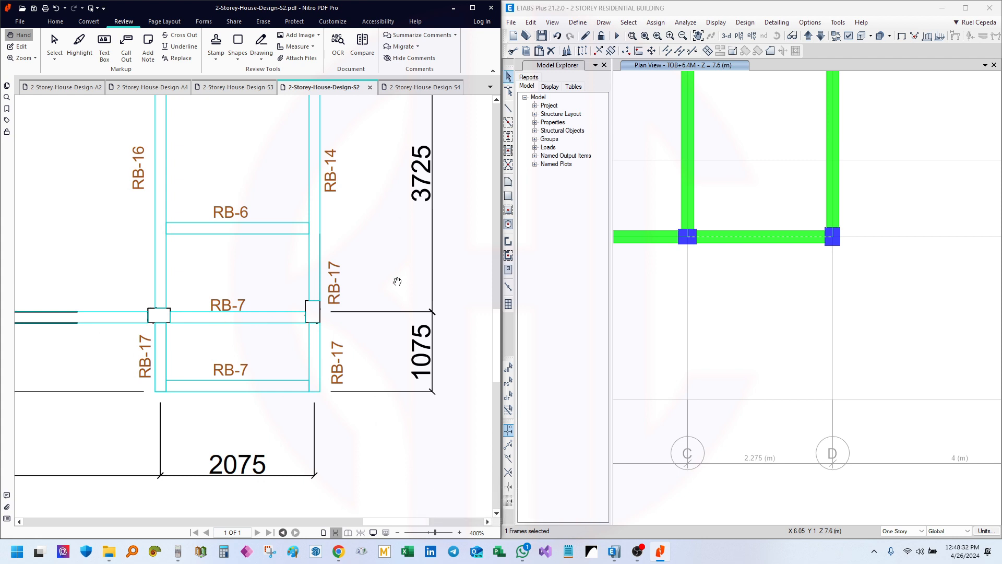
# - Replicate the selected grid 4 beam between grids C and D once, with dx 0 and dy -1.075 m
pyautogui.click(781, 253)
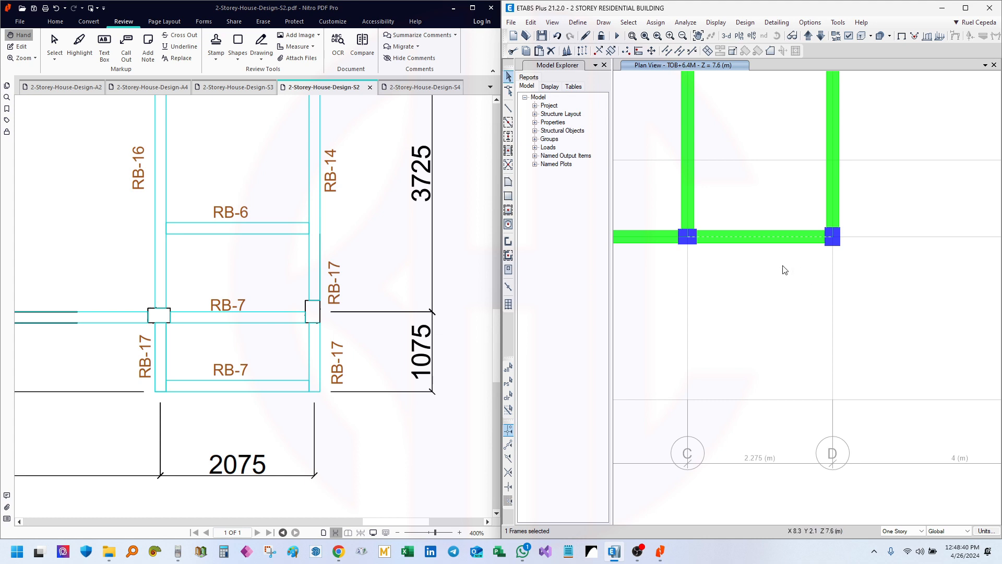
pyautogui.moveTo(781, 265); pyautogui.dragTo(803, 316, button='middle')
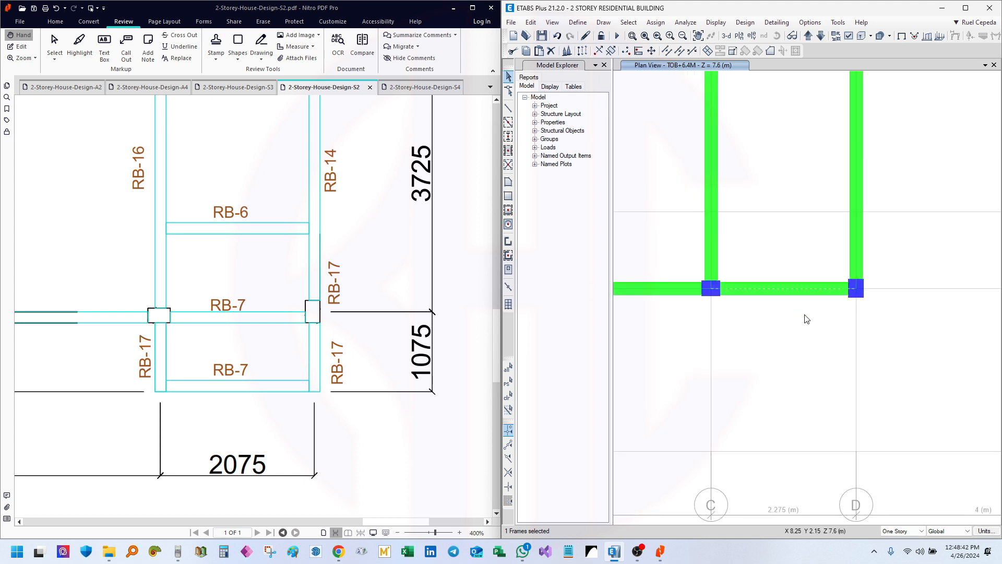
pyautogui.hotkey('ctrl', 'r')
pyautogui.moveTo(256, 124); pyautogui.dragTo(459, 157)
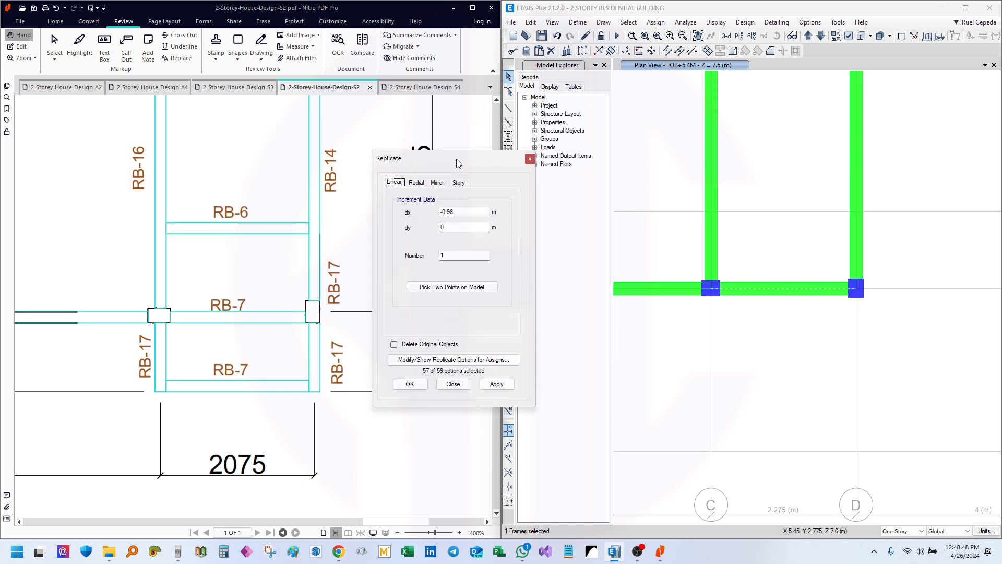
pyautogui.moveTo(438, 162); pyautogui.dragTo(537, 96)
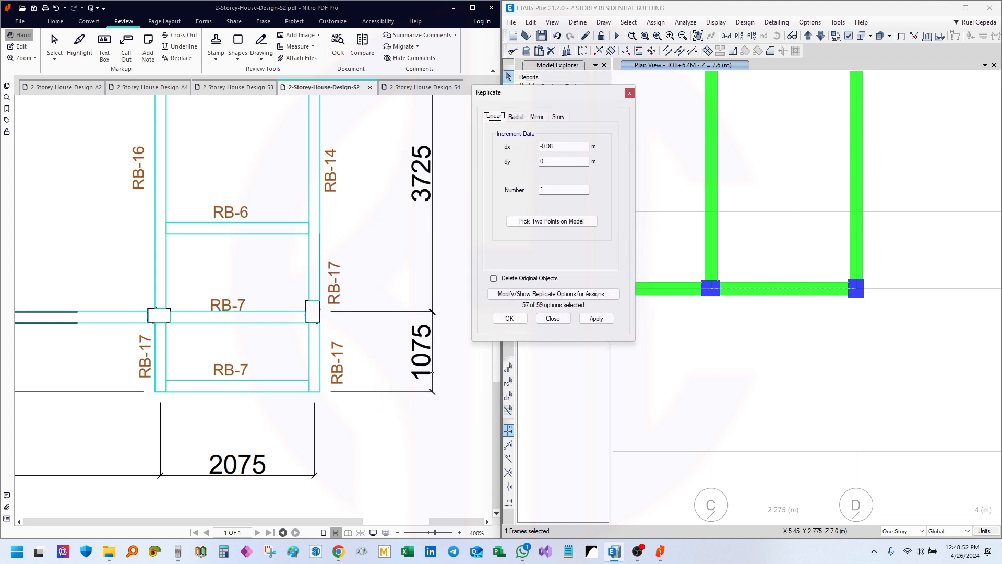
pyautogui.doubleClick(565, 146)
pyautogui.doubleClick(552, 162)
pyautogui.click(599, 318)
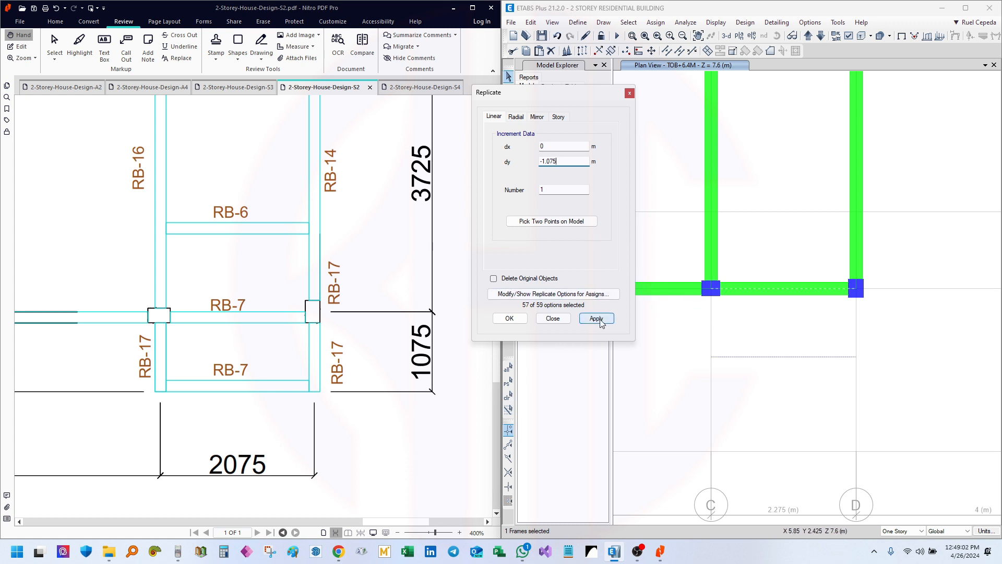
pyautogui.click(552, 318)
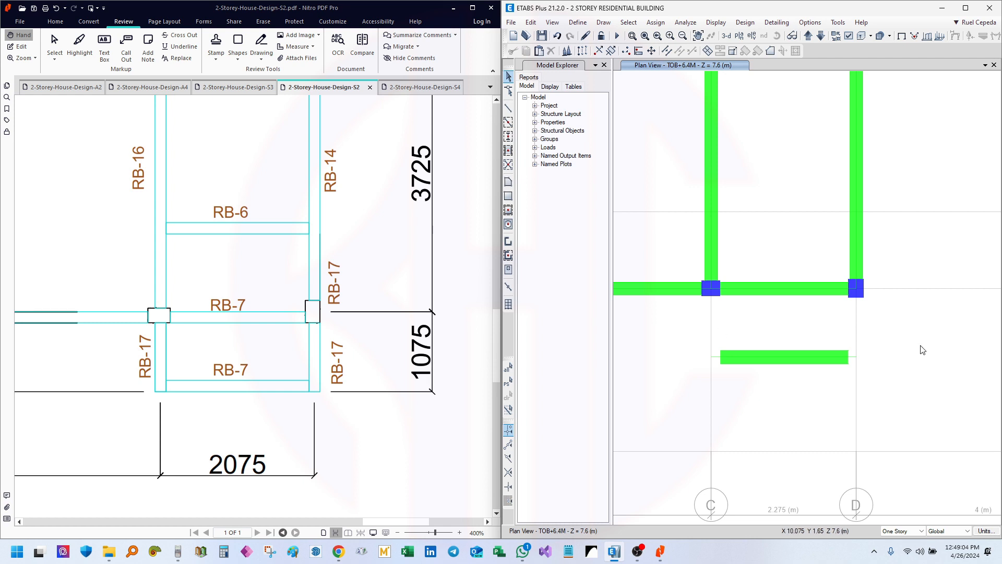
pyautogui.moveTo(922, 350); pyautogui.dragTo(917, 366, button='middle')
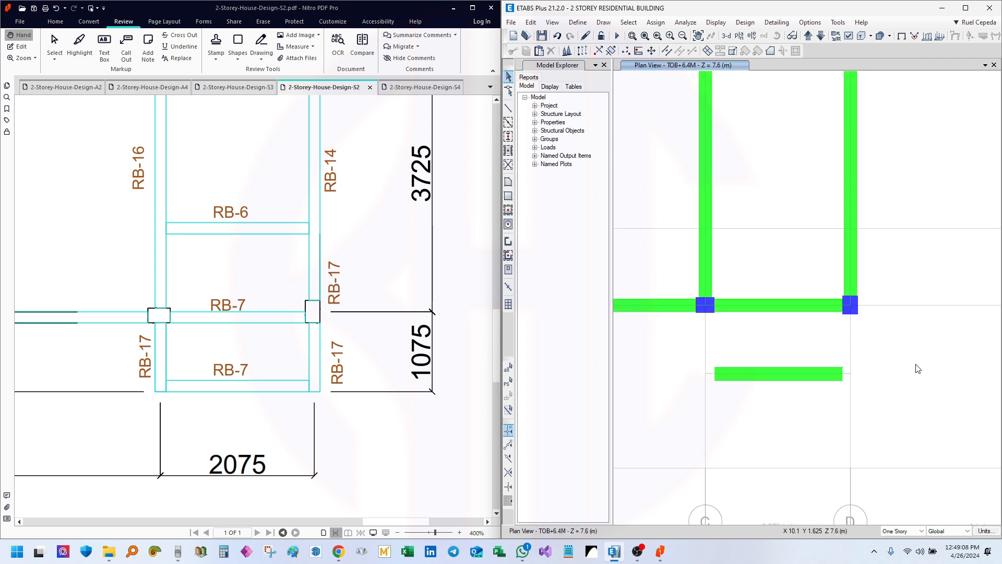
pyautogui.moveTo(752, 340); pyautogui.dragTo(733, 291, button='middle')
pyautogui.click(715, 224)
pyautogui.moveTo(715, 223); pyautogui.dragTo(716, 242, button='middle')
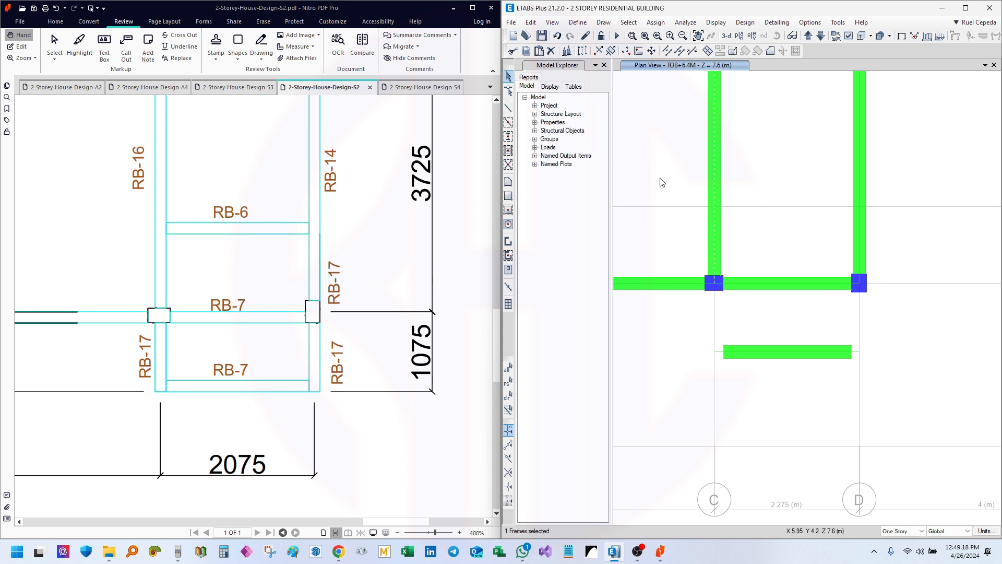
pyautogui.press('Escape')
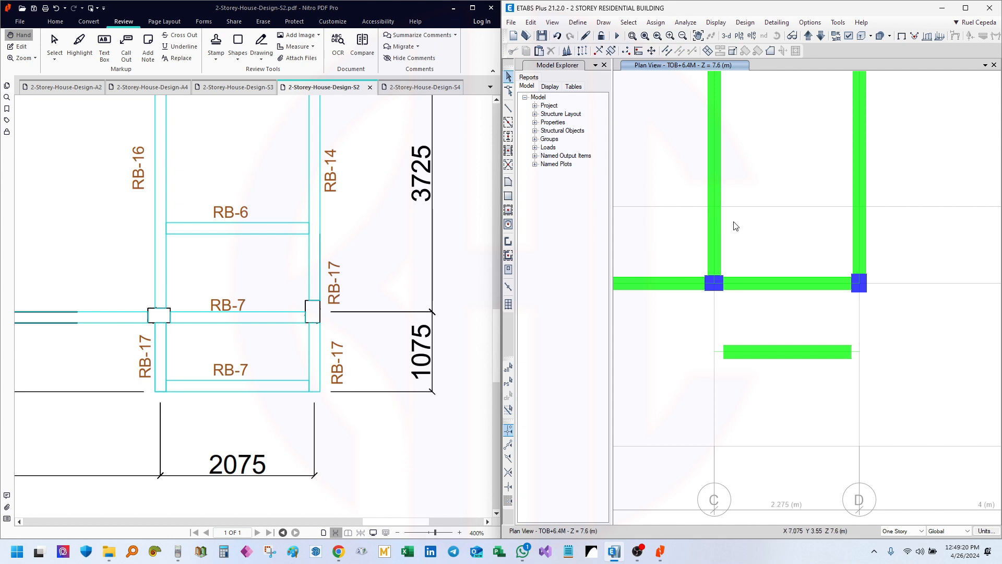
pyautogui.moveTo(818, 224); pyautogui.dragTo(683, 168)
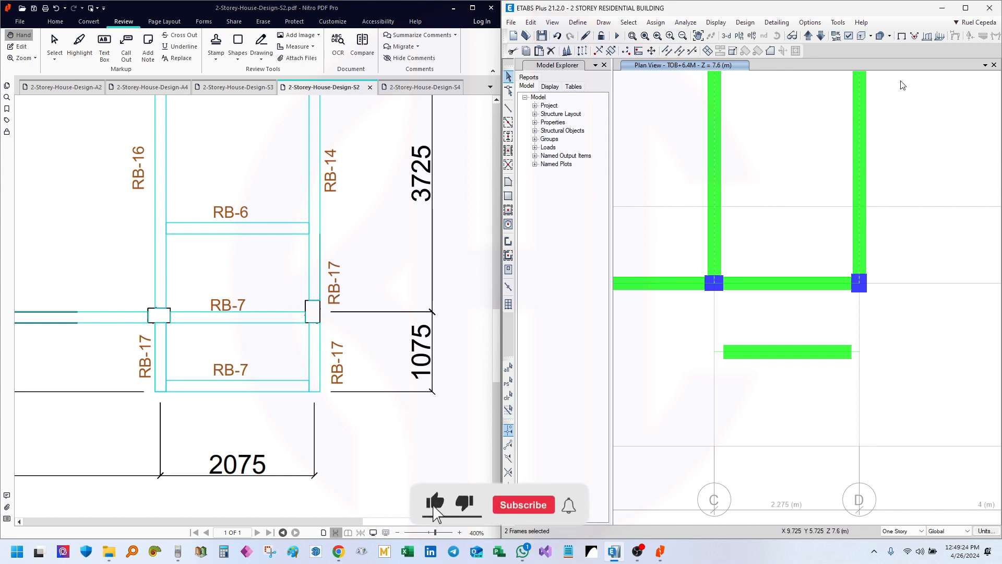
pyautogui.press('Escape')
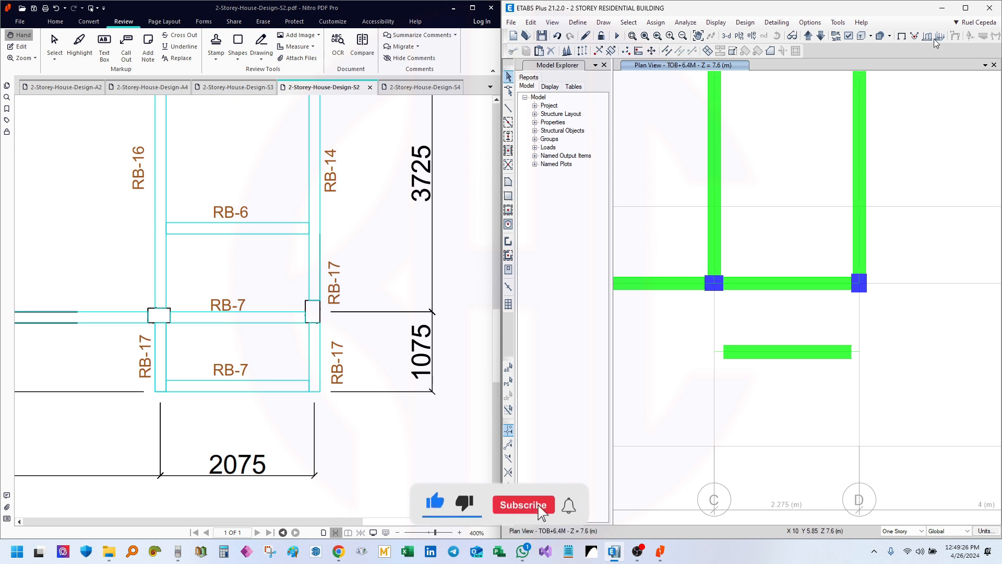
# - Turn off the extruded frame display and maximize the ETABS window to show the whole TOB+6.4M plan
pyautogui.click(901, 36)
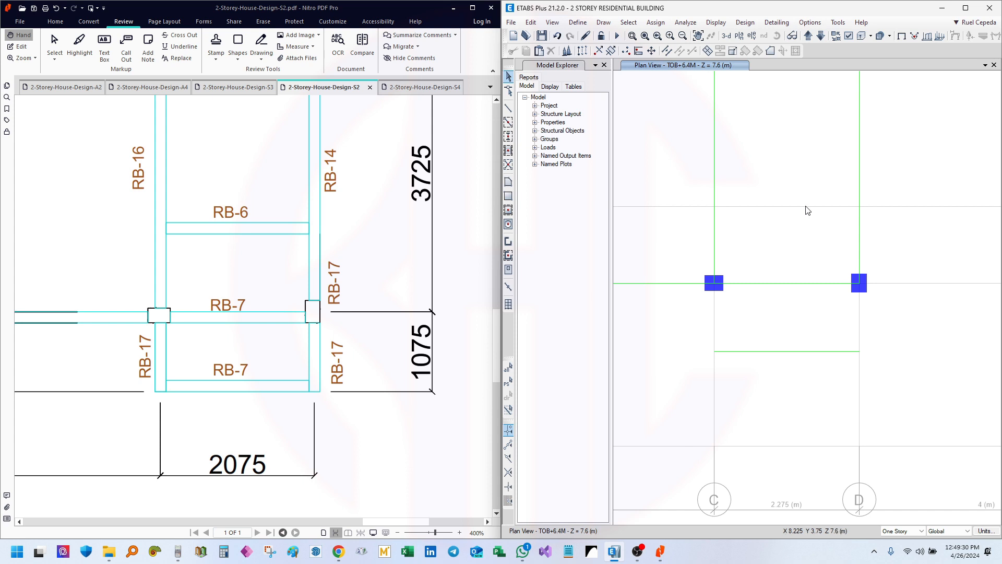
pyautogui.click(965, 9)
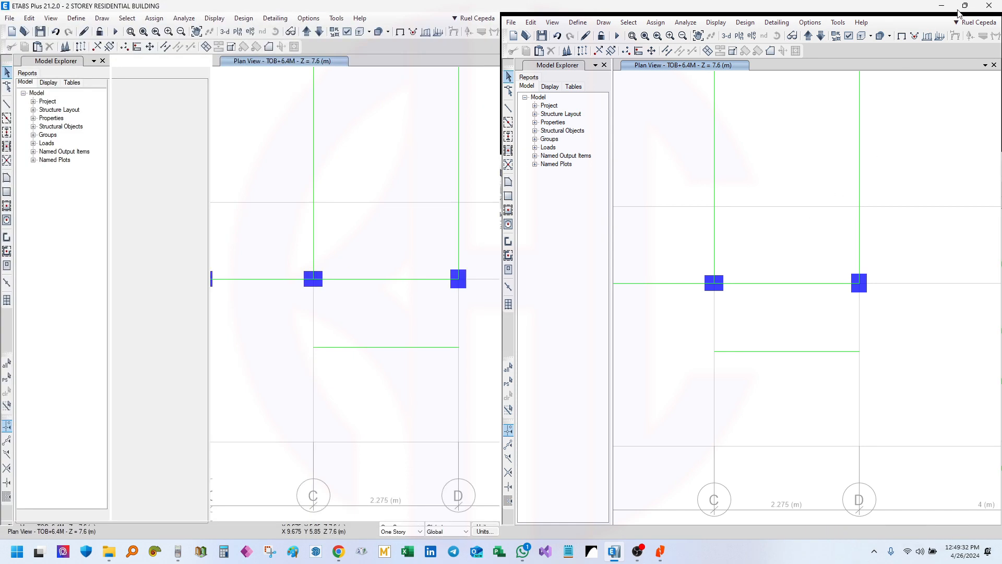
pyautogui.scroll(-3, 544, 206)
pyautogui.moveTo(636, 86); pyautogui.dragTo(626, 226, button='middle')
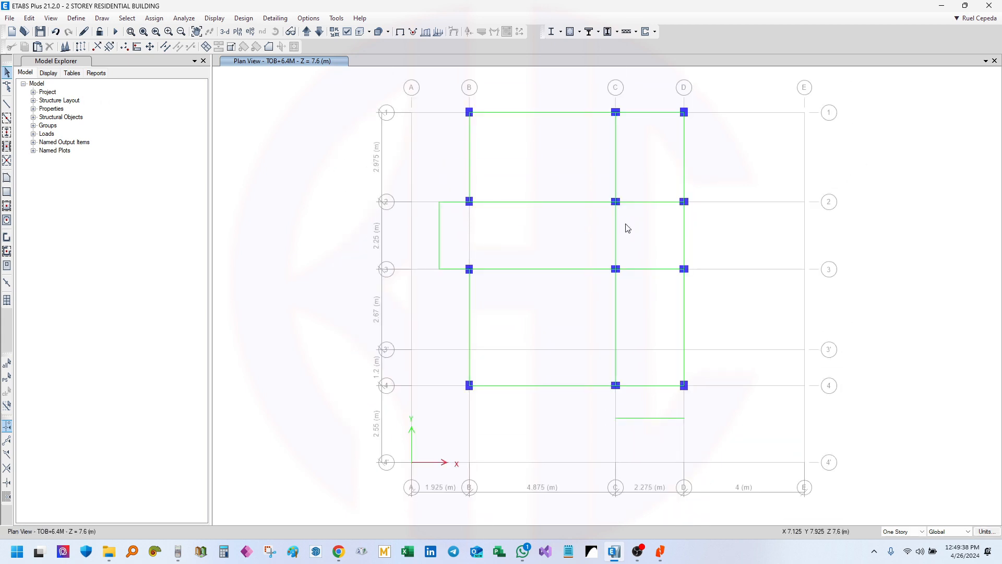
# - Set the screen display colors to Black Background
pyautogui.click(309, 18)
pyautogui.moveTo(413, 136)
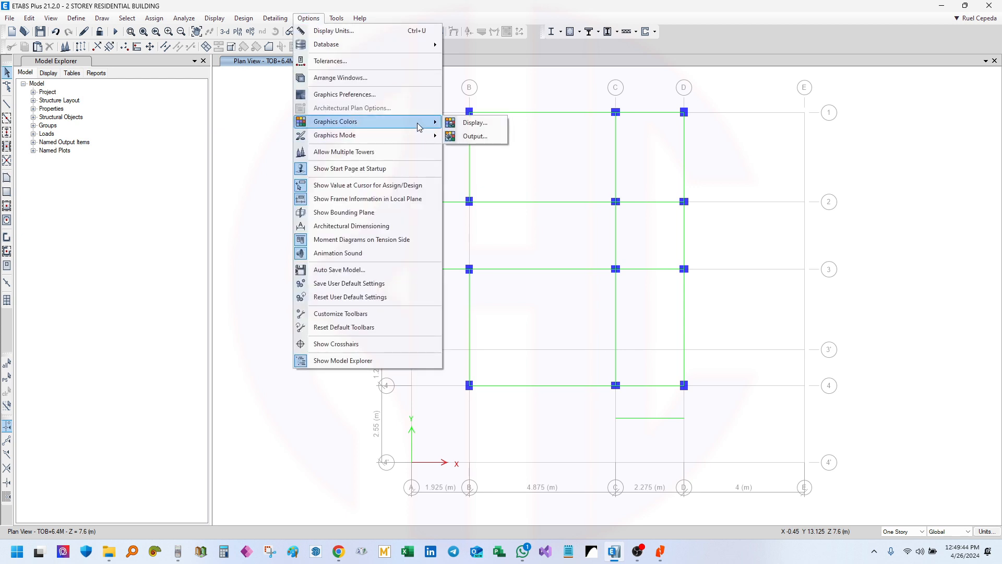
pyautogui.click(475, 123)
pyautogui.click(672, 300)
pyautogui.click(677, 315)
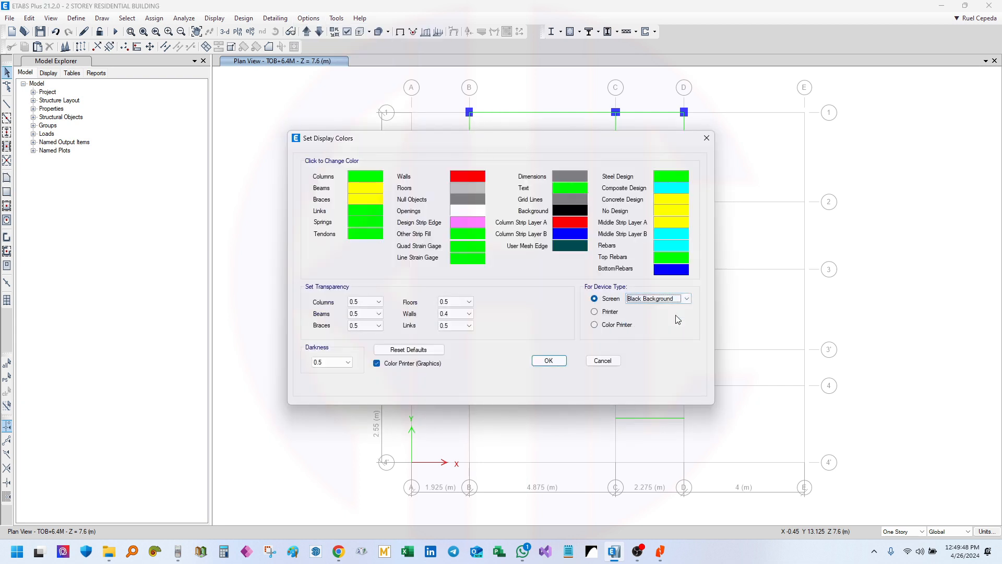
pyautogui.click(551, 360)
# - Extend the grid C and D beams between grids 3 and 4 to the replicated beam beyond grid 4, selecting their grid 4 end joints too
pyautogui.moveTo(568, 234)
pyautogui.mouseDown(button='middle')
pyautogui.moveTo(571, 260)
pyautogui.moveTo(560, 250)
pyautogui.mouseUp(button='middle')
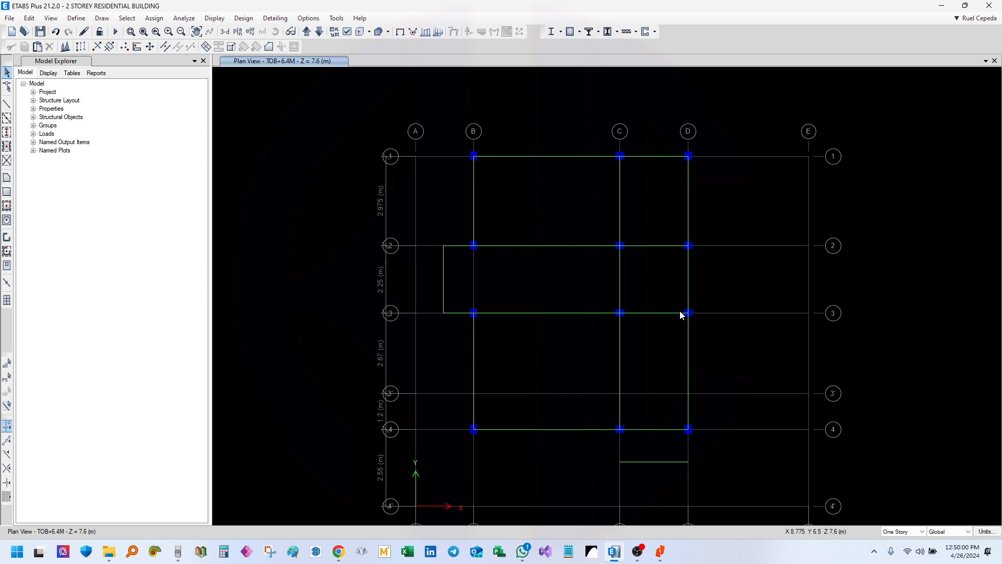
pyautogui.moveTo(674, 262); pyautogui.dragTo(678, 244, button='middle')
pyautogui.moveTo(708, 385); pyautogui.dragTo(574, 341)
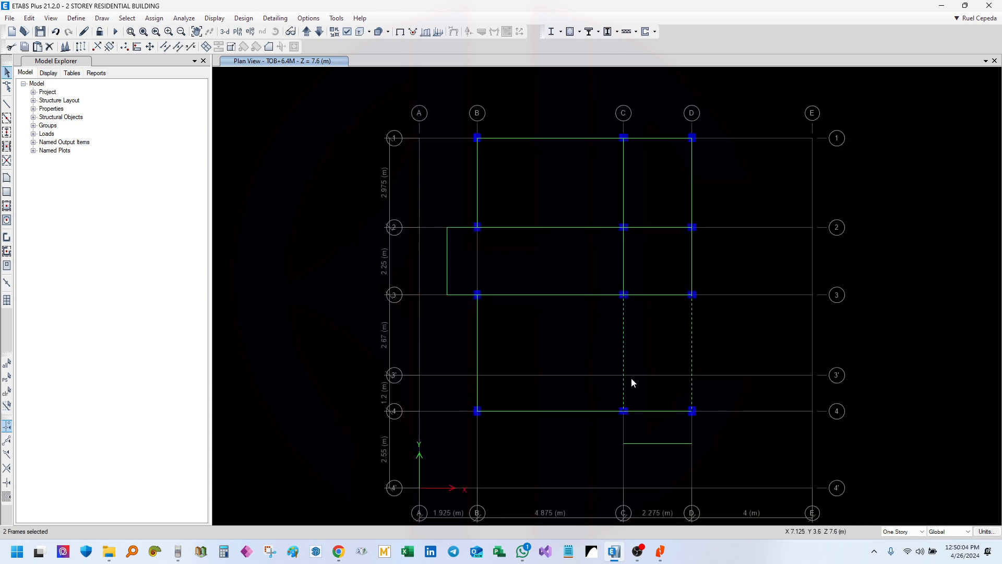
pyautogui.moveTo(613, 395); pyautogui.dragTo(636, 424)
pyautogui.moveTo(668, 394); pyautogui.dragTo(710, 426)
pyautogui.moveTo(734, 472); pyautogui.dragTo(598, 442)
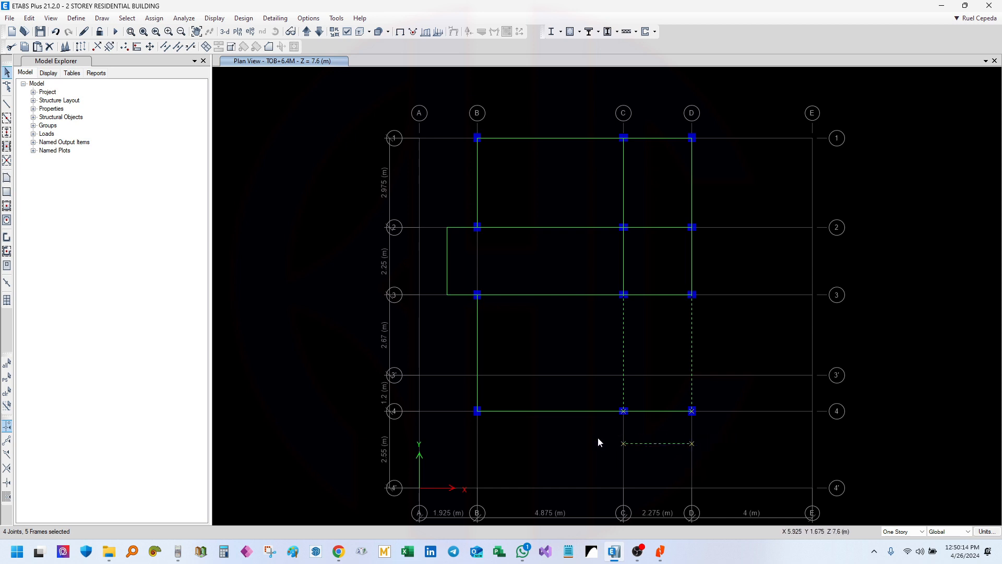
pyautogui.click(29, 19)
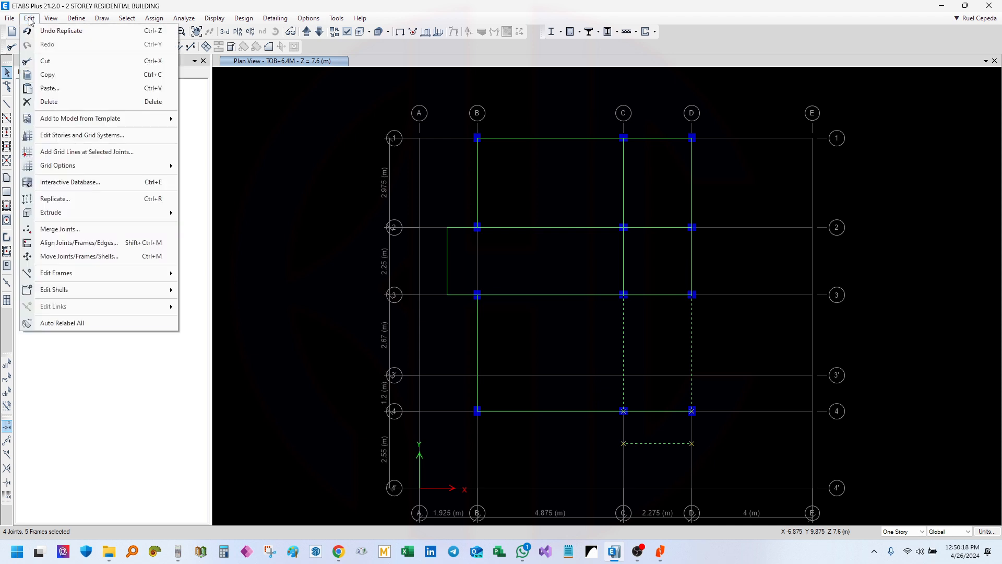
pyautogui.click(116, 244)
pyautogui.moveTo(522, 209); pyautogui.dragTo(326, 140)
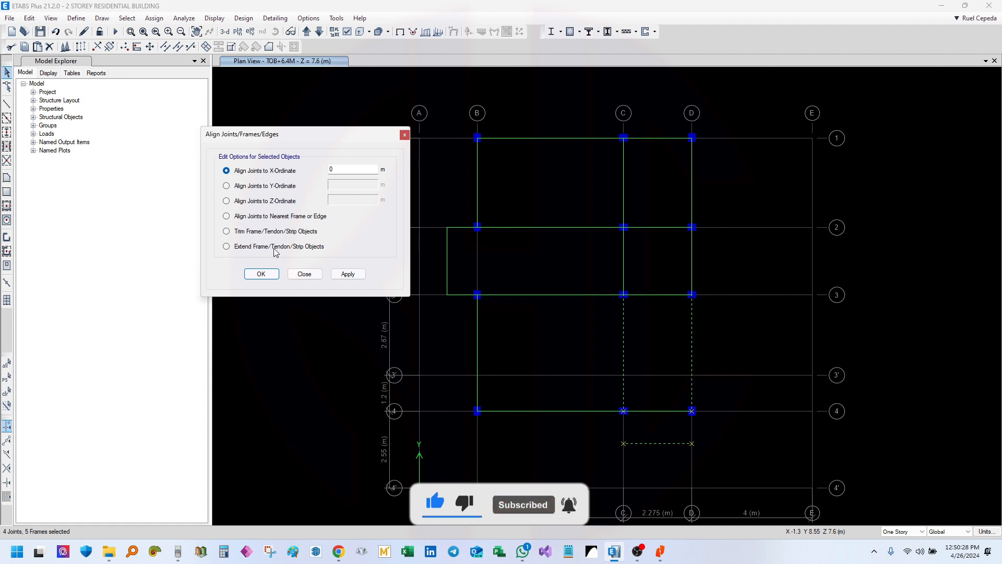
pyautogui.click(226, 248)
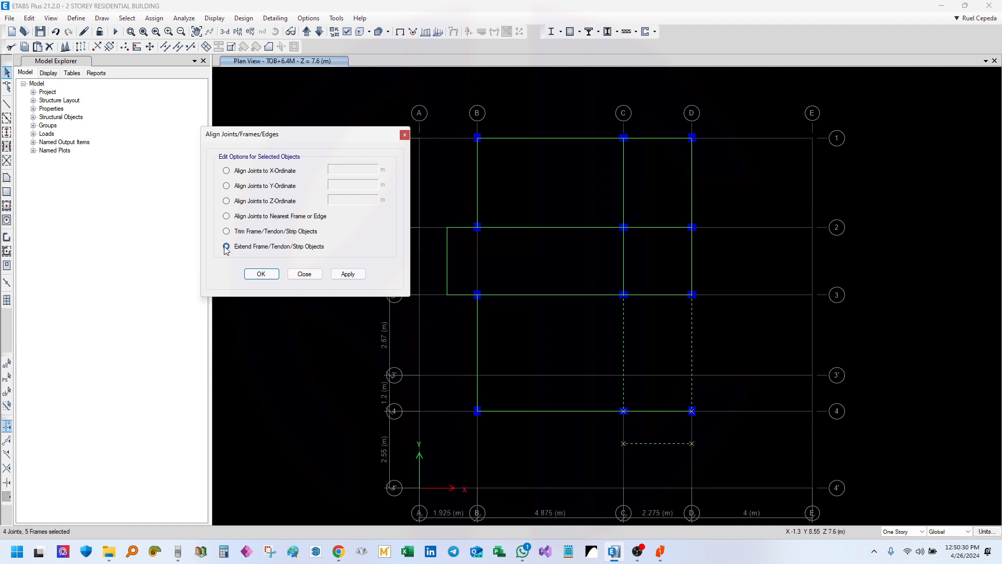
pyautogui.click(348, 274)
pyautogui.click(304, 273)
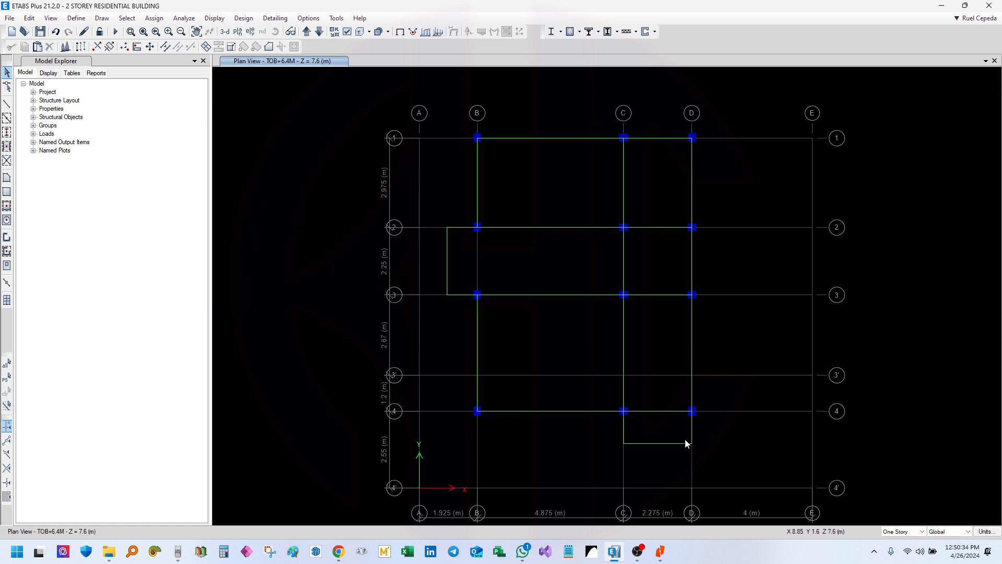
# - Divide the extended grid C and D beams at grid 4 by breaking them at intersections with selected frames and joints
pyautogui.scroll(4, 686, 433)
pyautogui.click(698, 429)
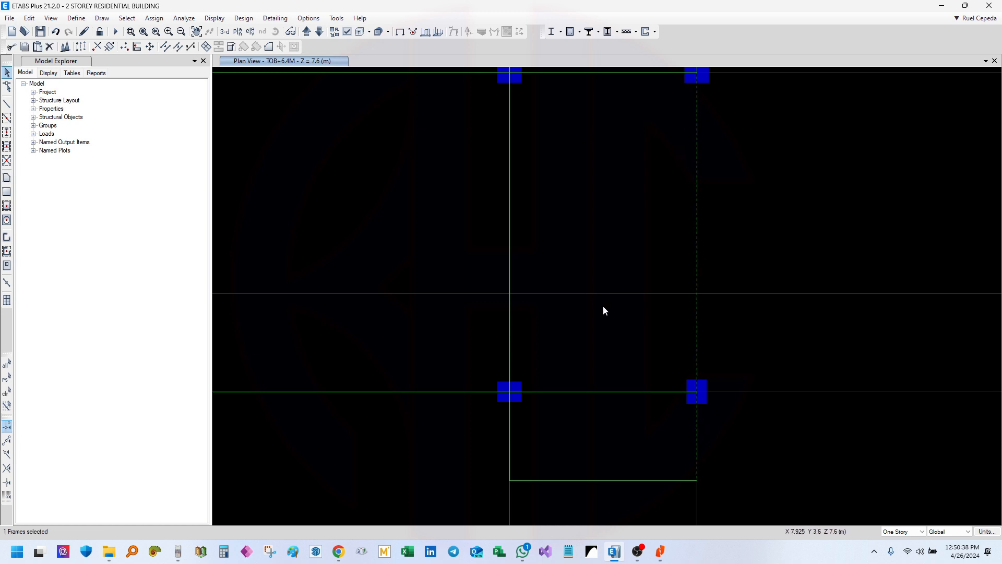
pyautogui.moveTo(743, 419); pyautogui.dragTo(417, 299)
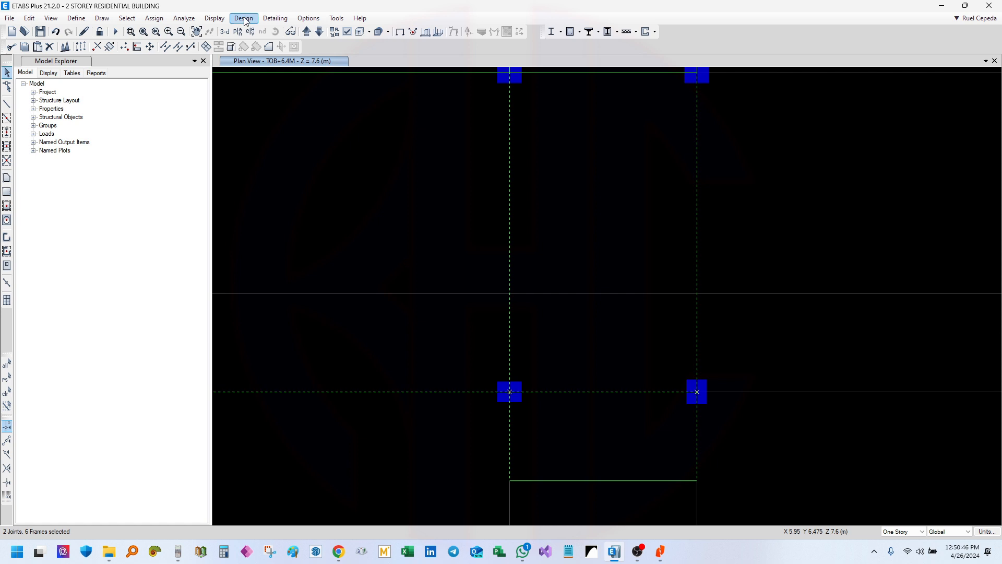
pyautogui.click(165, 48)
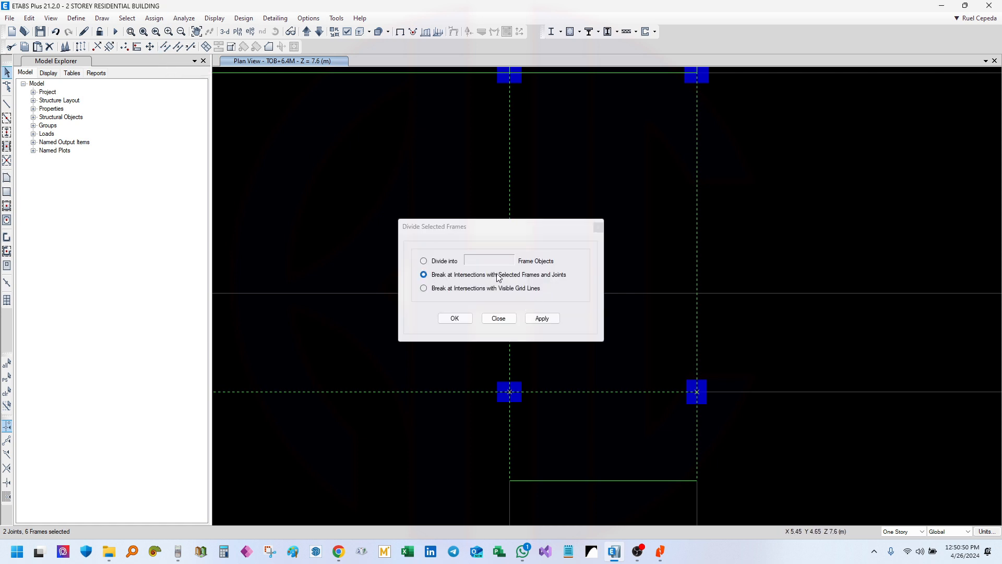
pyautogui.click(540, 318)
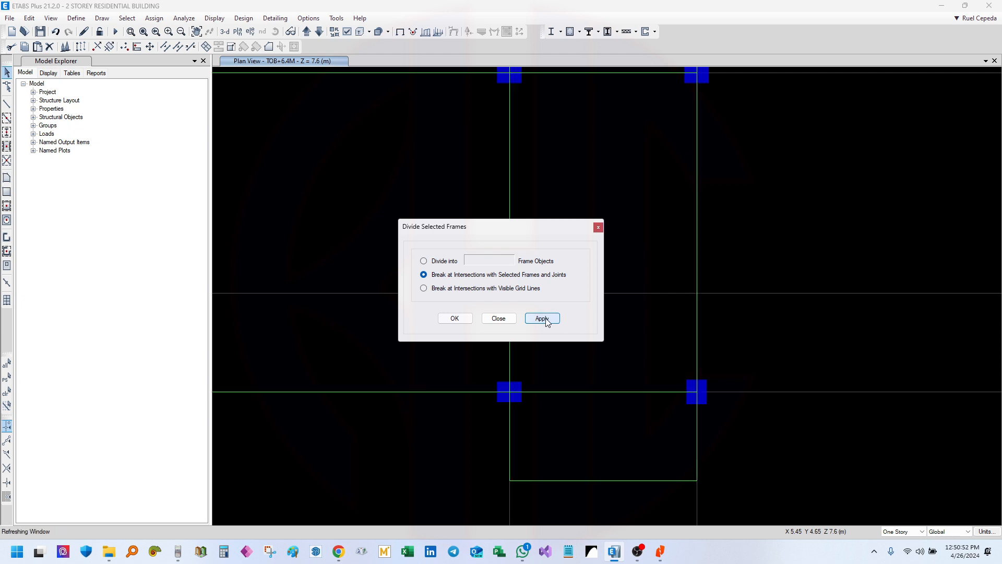
pyautogui.click(507, 318)
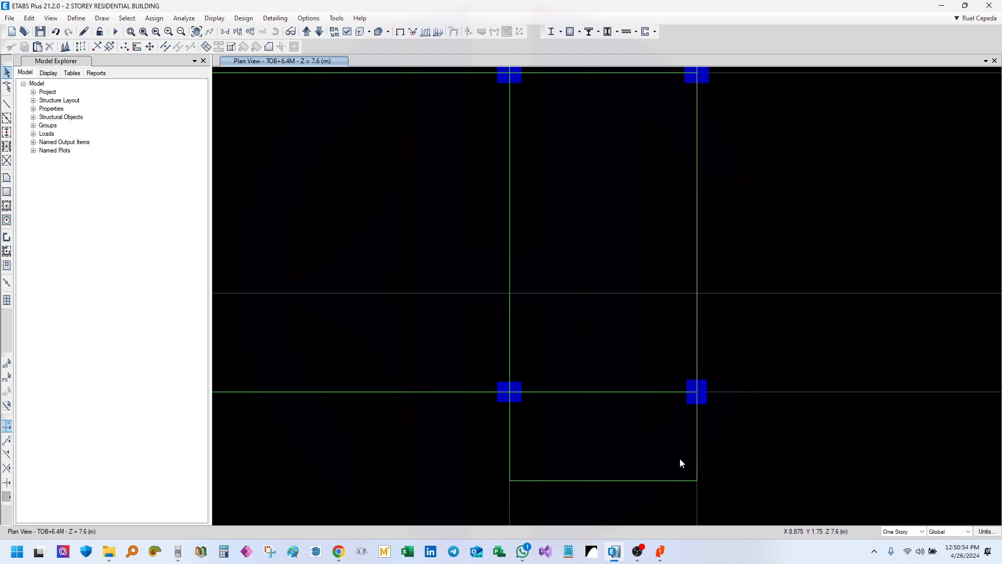
# - Check the beam segments beyond grid 4 on grids C and D, and the grid 2 and 3 beams between B and C
pyautogui.click(698, 439)
pyautogui.moveTo(703, 398); pyautogui.dragTo(703, 396, button='middle')
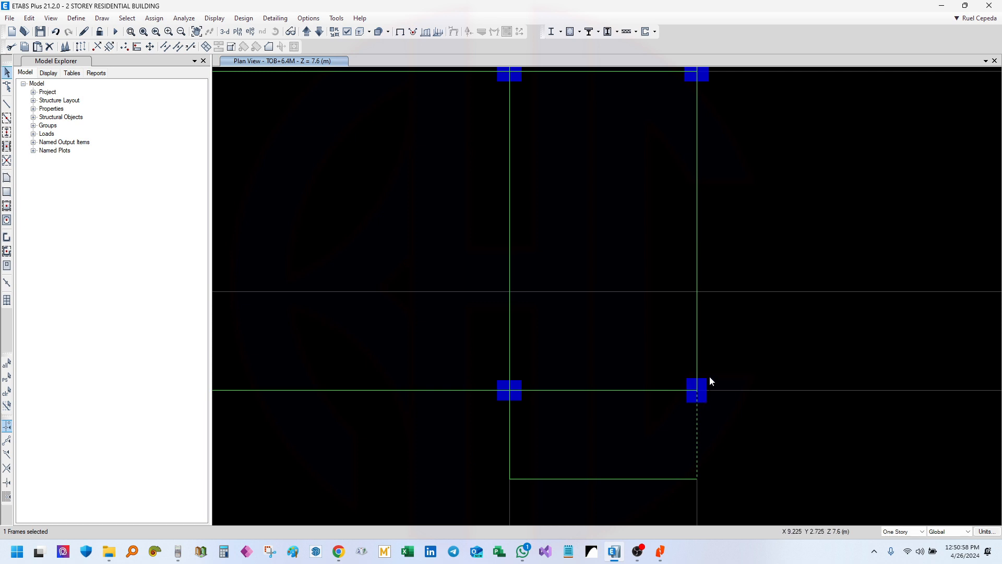
pyautogui.moveTo(558, 356); pyautogui.dragTo(578, 339, button='middle')
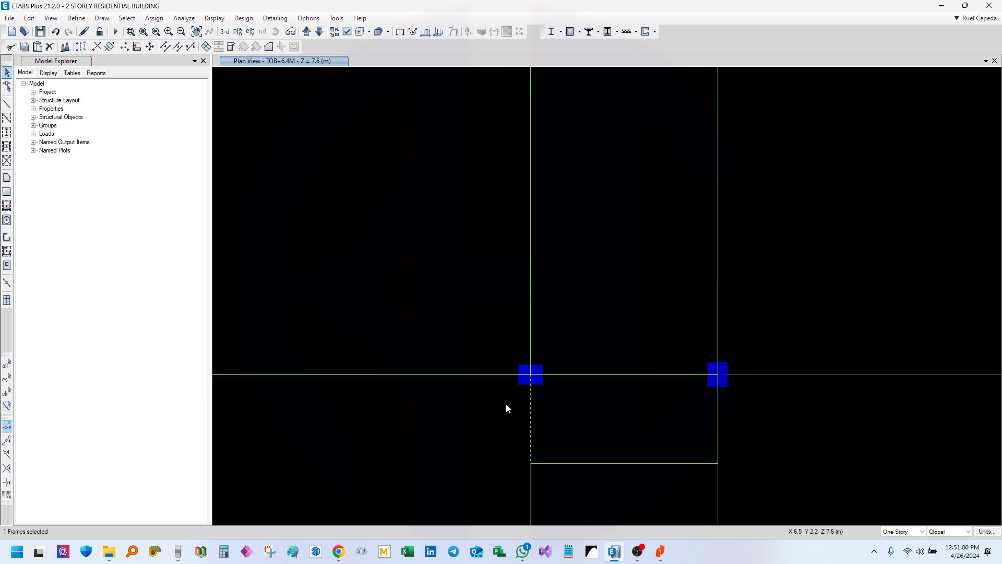
pyautogui.scroll(-3, 768, 278)
pyautogui.moveTo(738, 206); pyautogui.dragTo(671, 302, button='middle')
pyautogui.press('Escape')
pyautogui.moveTo(721, 321); pyautogui.dragTo(721, 321, button='middle')
pyautogui.moveTo(626, 272); pyautogui.dragTo(637, 274, button='middle')
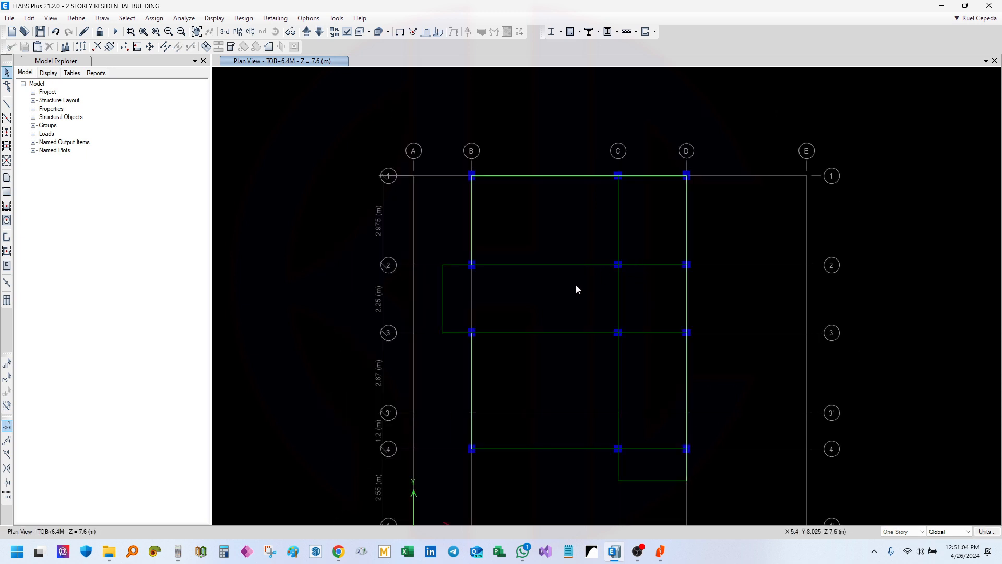
pyautogui.moveTo(582, 358); pyautogui.dragTo(539, 257)
pyautogui.moveTo(566, 306); pyautogui.dragTo(566, 309, button='middle')
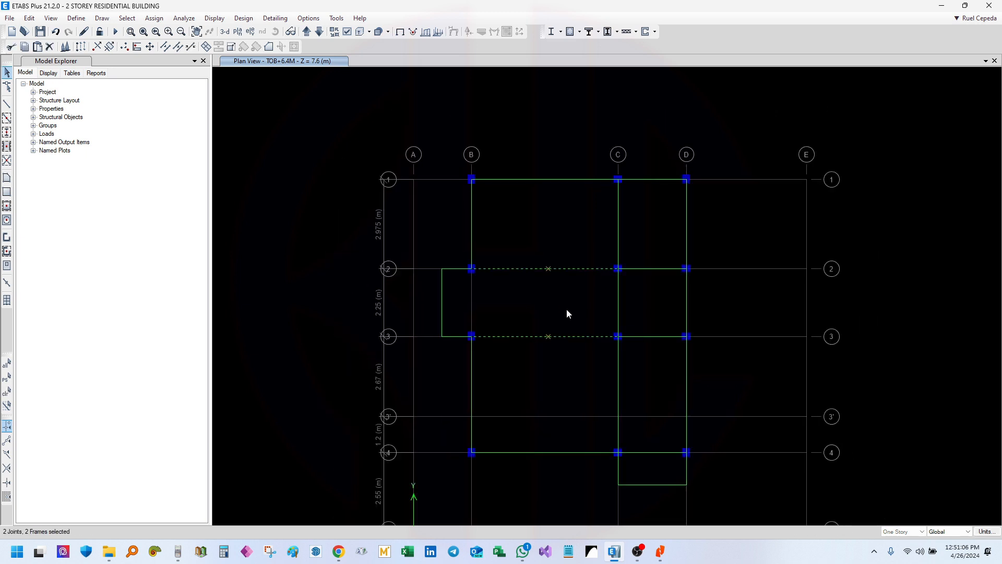
pyautogui.press('Escape')
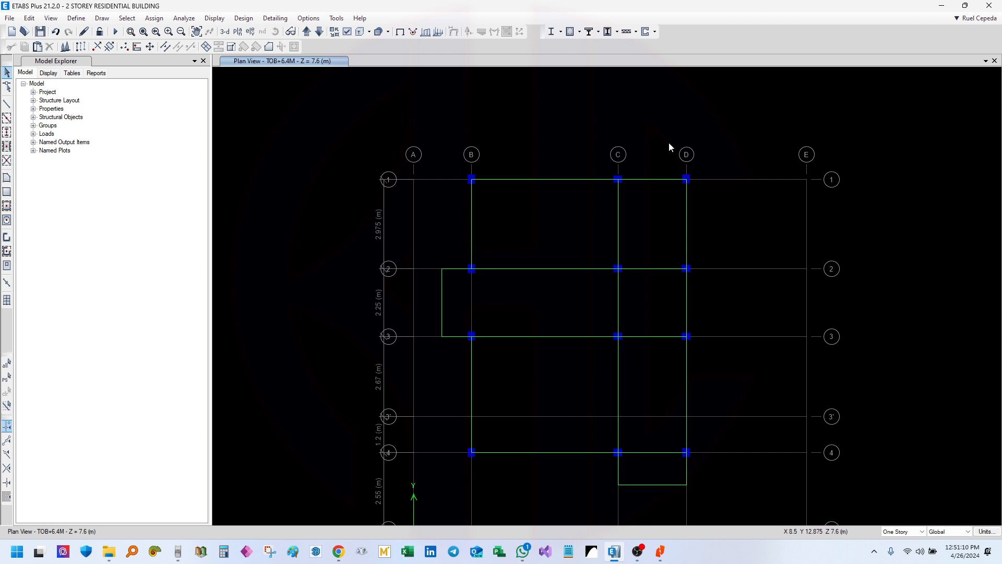
# - Display the frame labels in the TOB+6.4M plan view
pyautogui.moveTo(602, 192); pyautogui.dragTo(615, 174, button='middle')
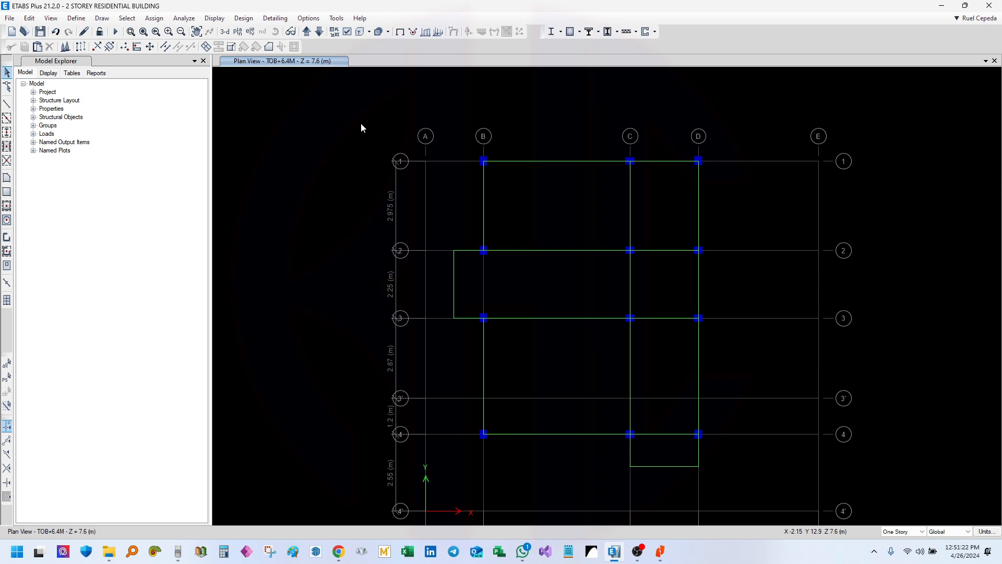
pyautogui.hotkey('ctrl', 'w')
pyautogui.click(393, 74)
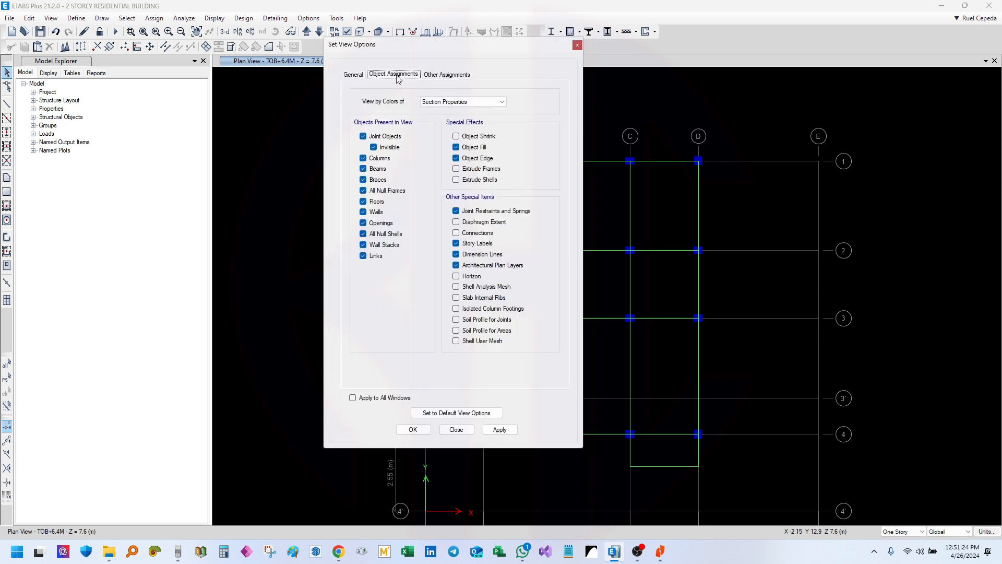
pyautogui.click(483, 101)
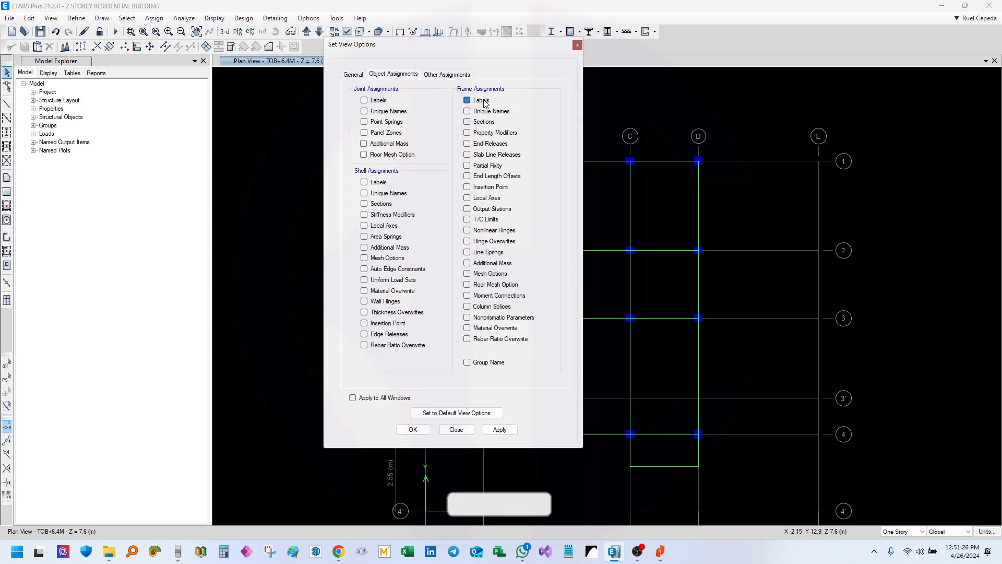
pyautogui.click(500, 430)
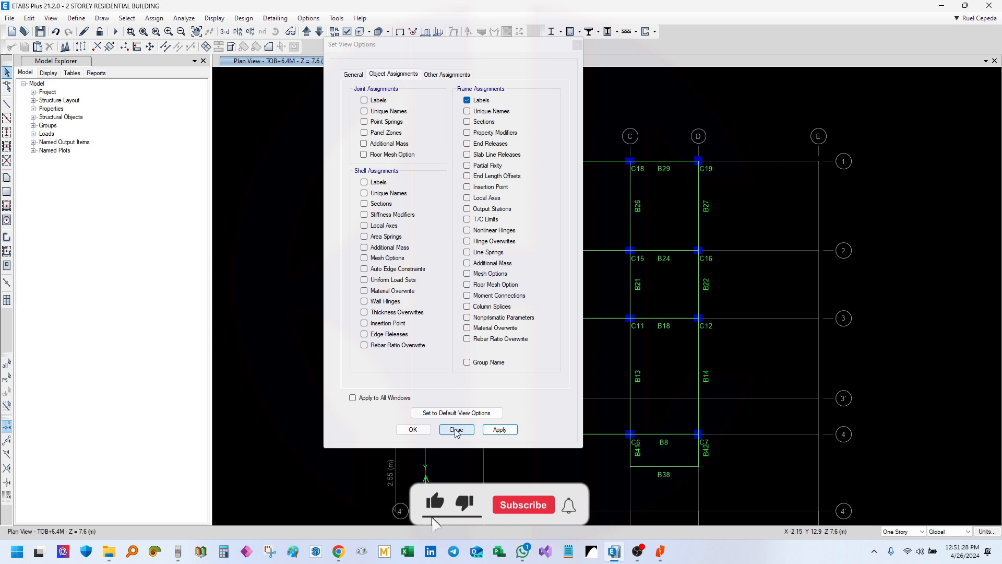
pyautogui.click(456, 430)
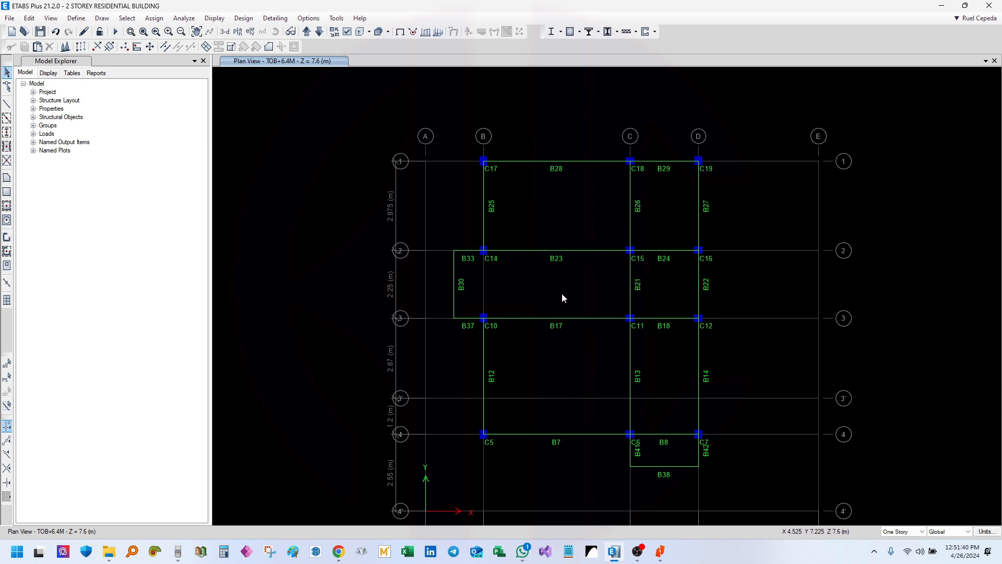
# - Check the beam and column labels on the TOB+6.4M plan, including the beams projecting beyond grids B and 4
pyautogui.scroll(3, 663, 200)
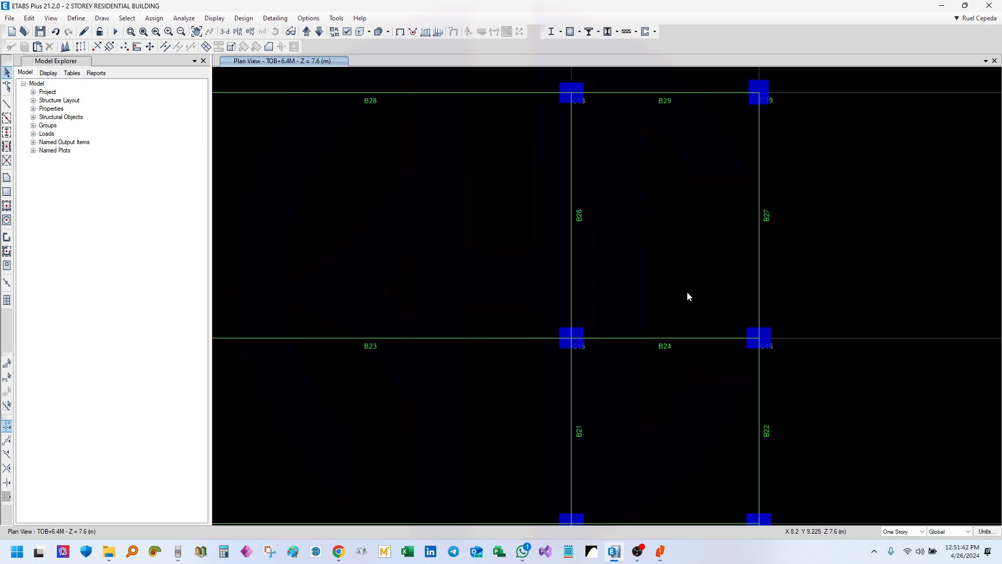
pyautogui.scroll(-3, 687, 293)
pyautogui.moveTo(693, 418); pyautogui.dragTo(738, 243, button='middle')
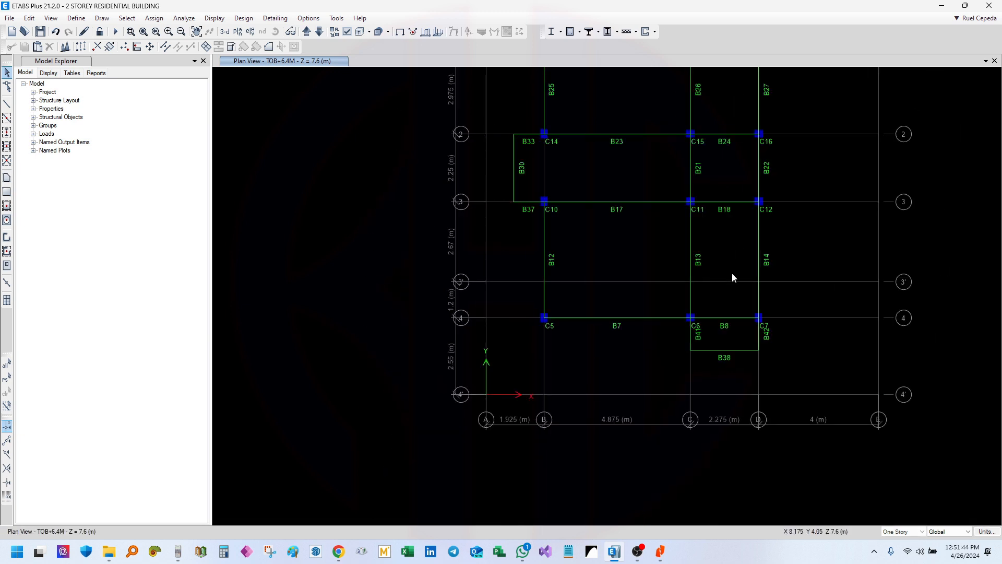
pyautogui.scroll(3, 731, 273)
pyautogui.moveTo(596, 230); pyautogui.dragTo(724, 362, button='middle')
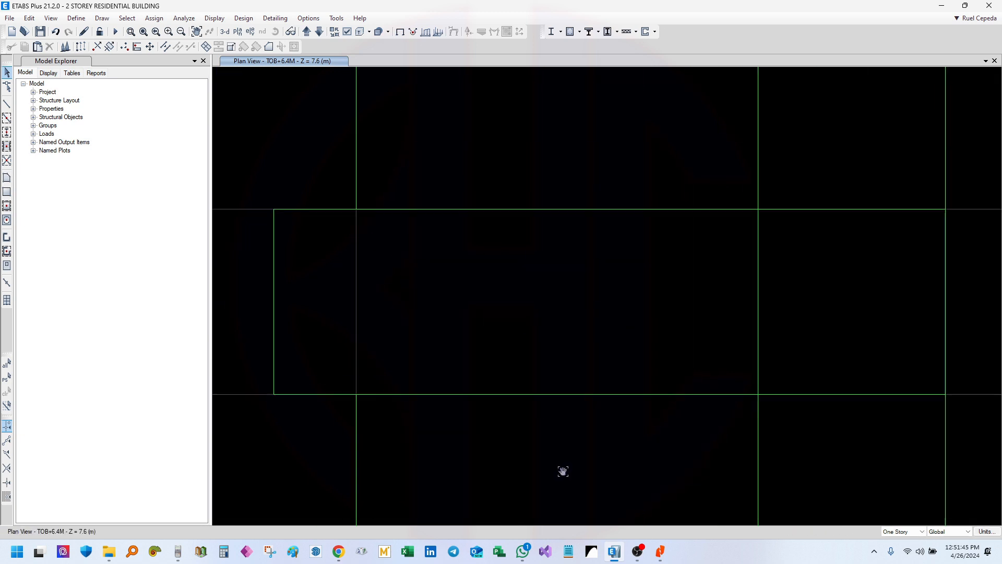
pyautogui.click(647, 396)
pyautogui.moveTo(616, 407); pyautogui.dragTo(606, 358, button='middle')
pyautogui.moveTo(489, 120); pyautogui.dragTo(649, 400)
pyautogui.scroll(-3, 468, 258)
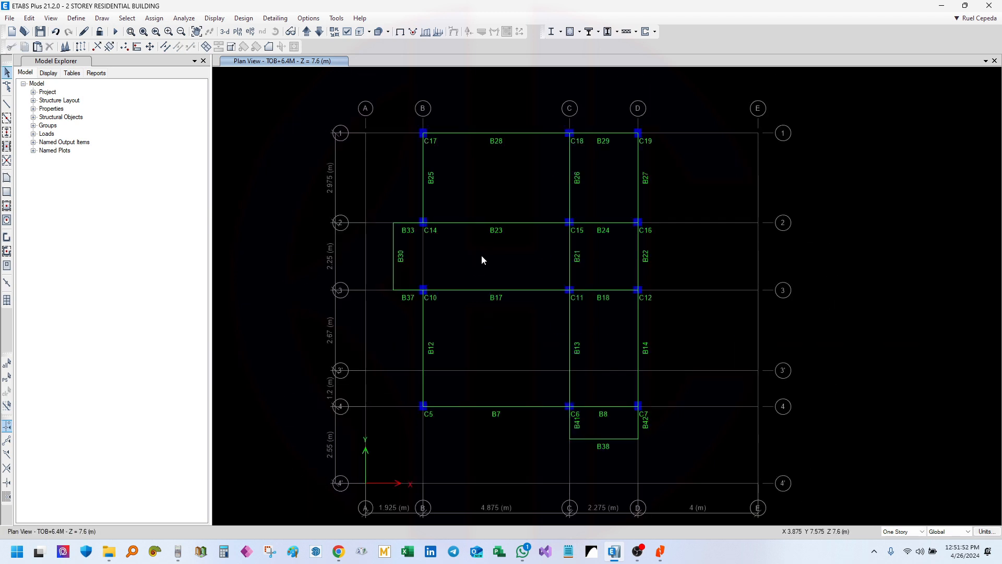
# - Go to the 2F+3.4M plan and examine the slab opening between grids 2 and 3 around grid B
pyautogui.click(319, 31)
pyautogui.moveTo(455, 207); pyautogui.dragTo(470, 217, button='middle')
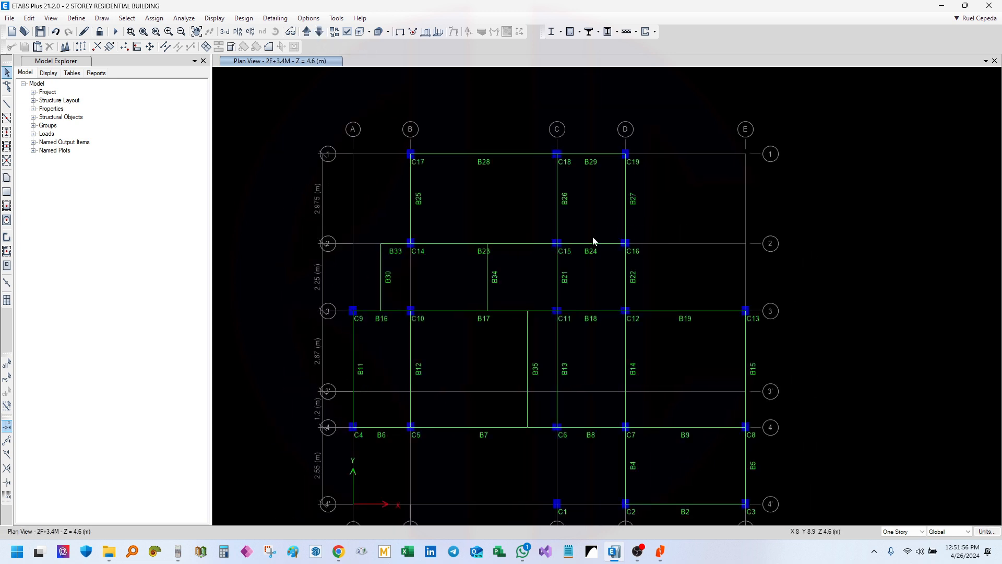
pyautogui.moveTo(565, 266); pyautogui.dragTo(608, 251, button='middle')
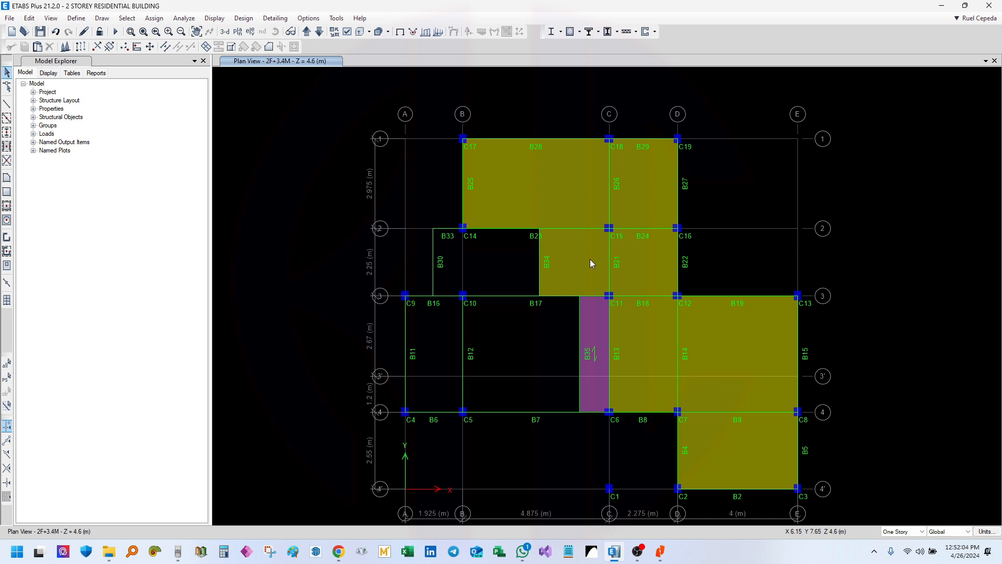
pyautogui.scroll(4, 468, 258)
pyautogui.moveTo(594, 232); pyautogui.dragTo(530, 241, button='middle')
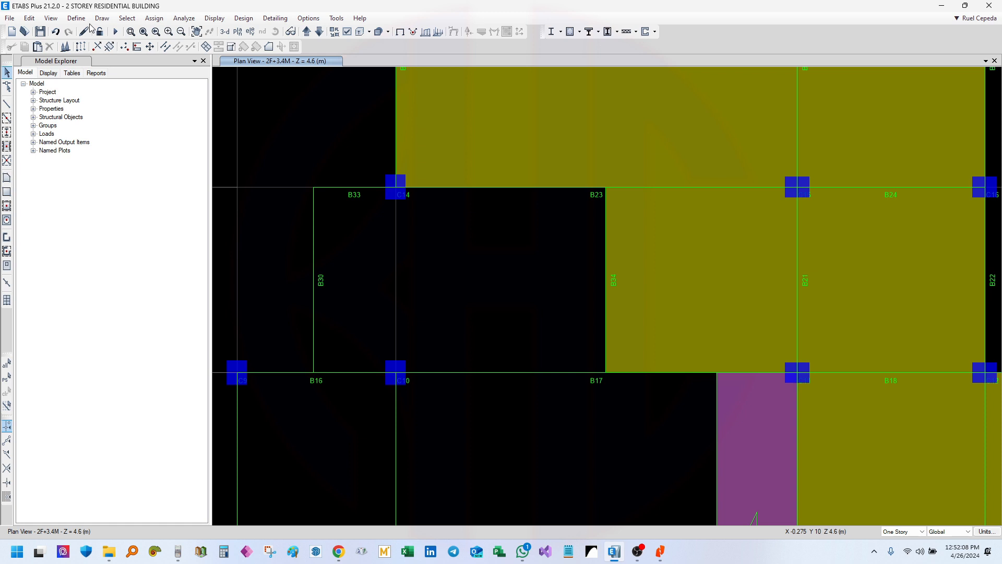
pyautogui.click(50, 19)
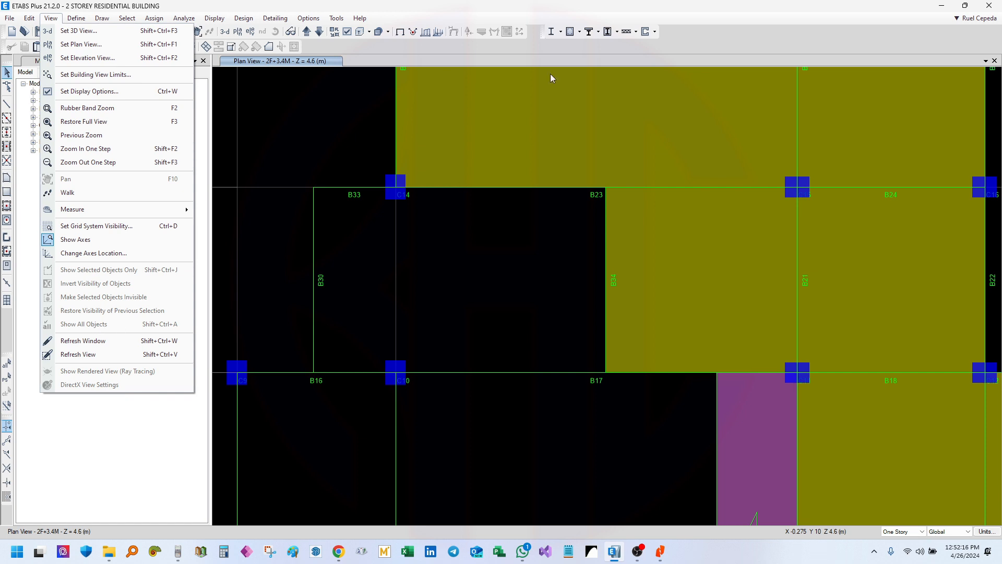
pyautogui.click(541, 5)
pyautogui.scroll(-5, 530, 218)
pyautogui.moveTo(512, 261); pyautogui.dragTo(539, 272, button='middle')
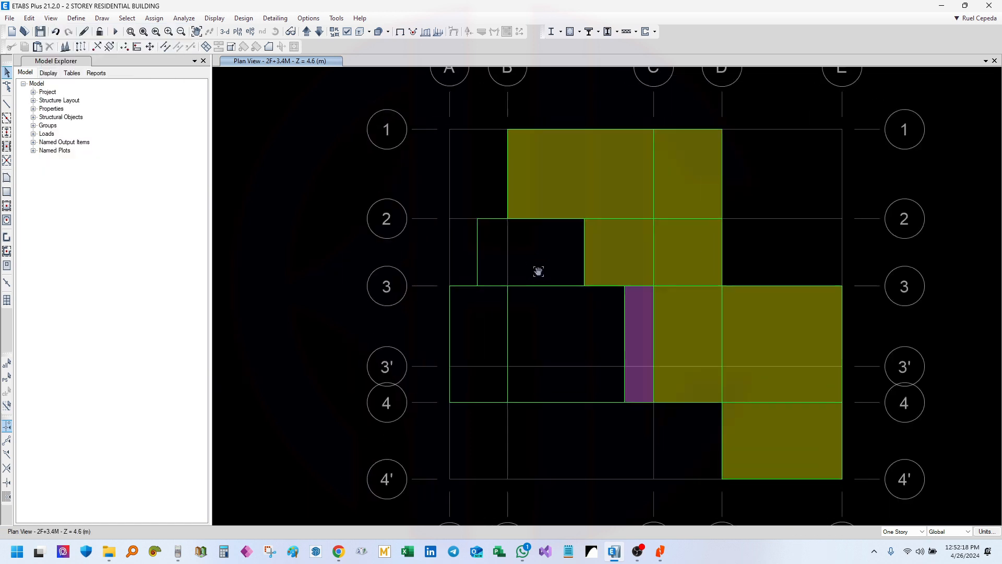
pyautogui.scroll(4, 517, 225)
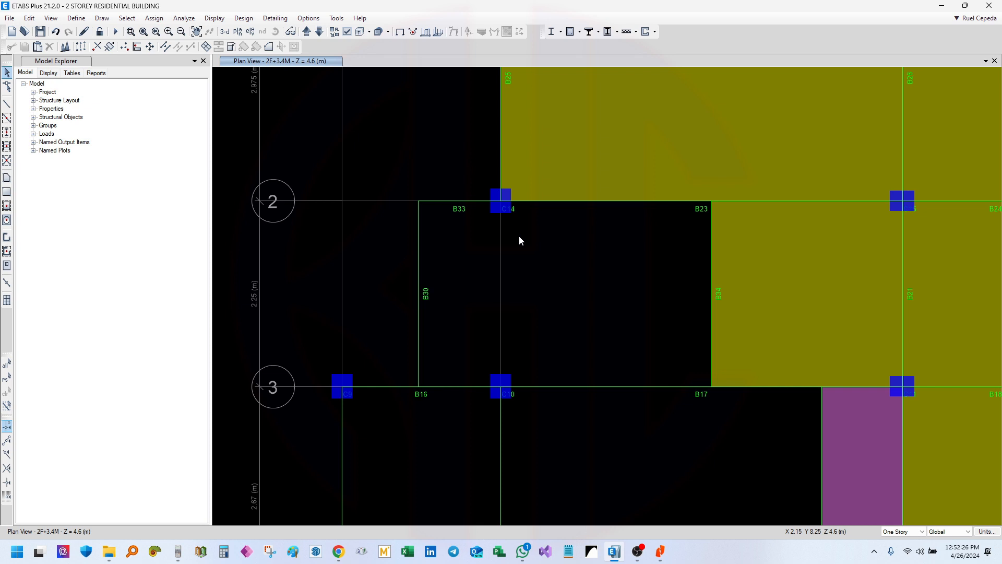
# - Switch to Nitro PDF Pro and examine the stairwell between grids 2 and 3 on the 2-Storey-House-Design-A2 floor plan
pyautogui.click(10, 193)
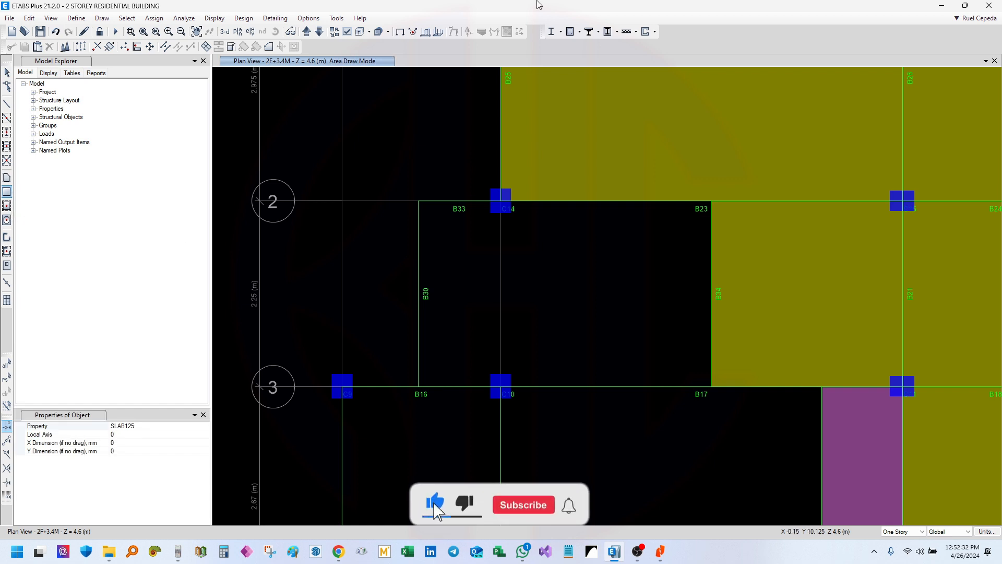
pyautogui.click(660, 551)
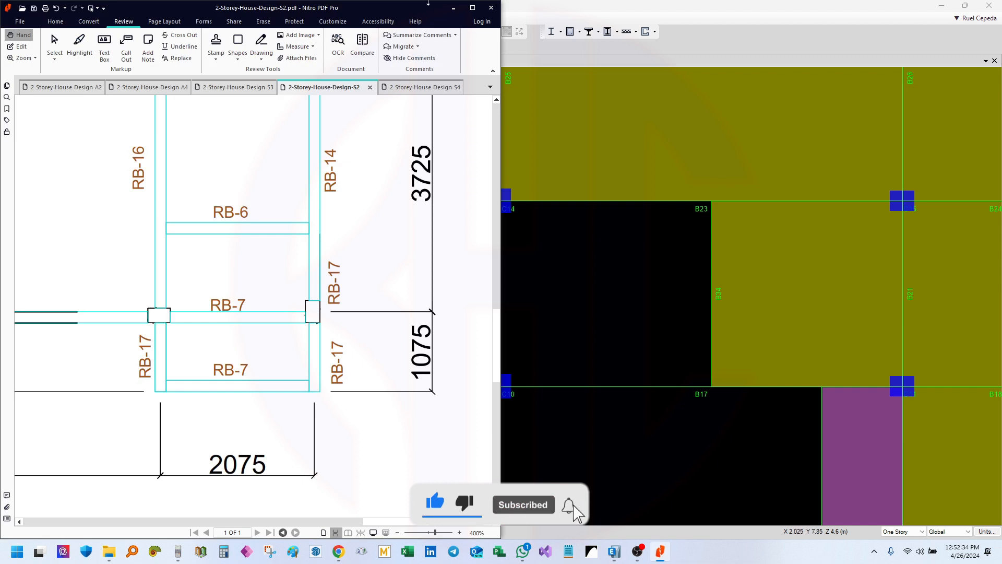
pyautogui.click(472, 8)
pyautogui.click(64, 86)
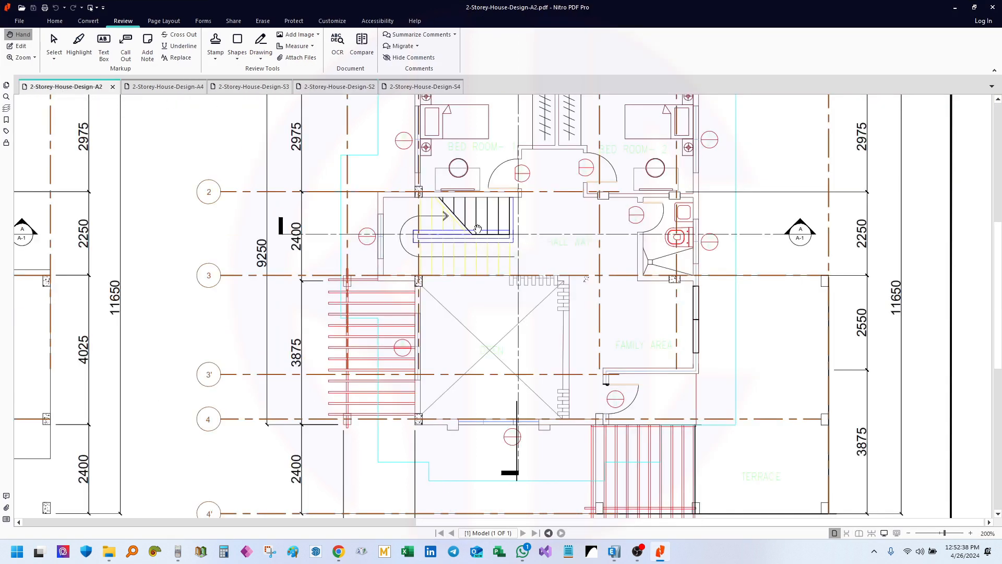
pyautogui.keyDown('ctrl'); pyautogui.scroll(3, 452, 199); pyautogui.keyUp('ctrl')
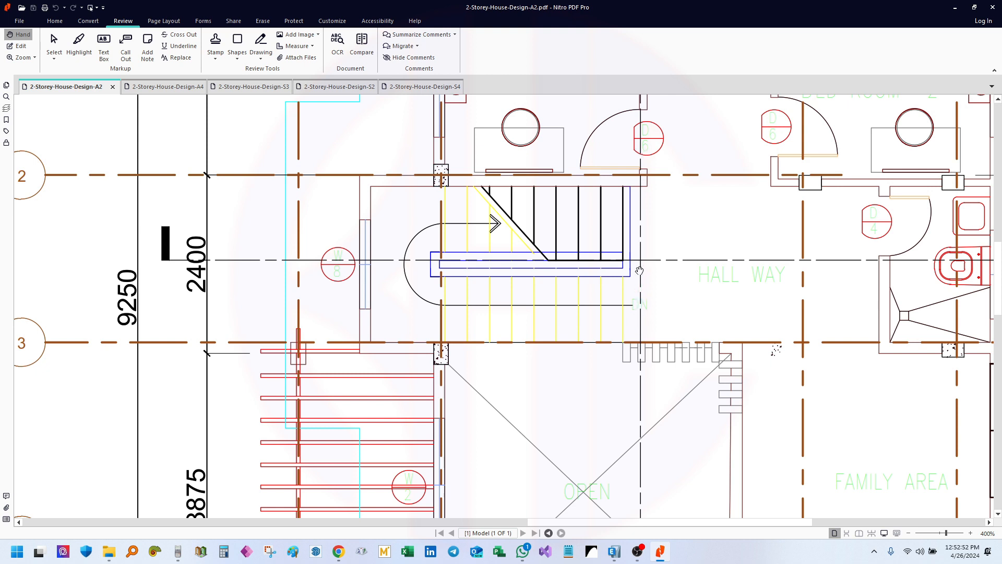
pyautogui.scroll(1, 628, 180)
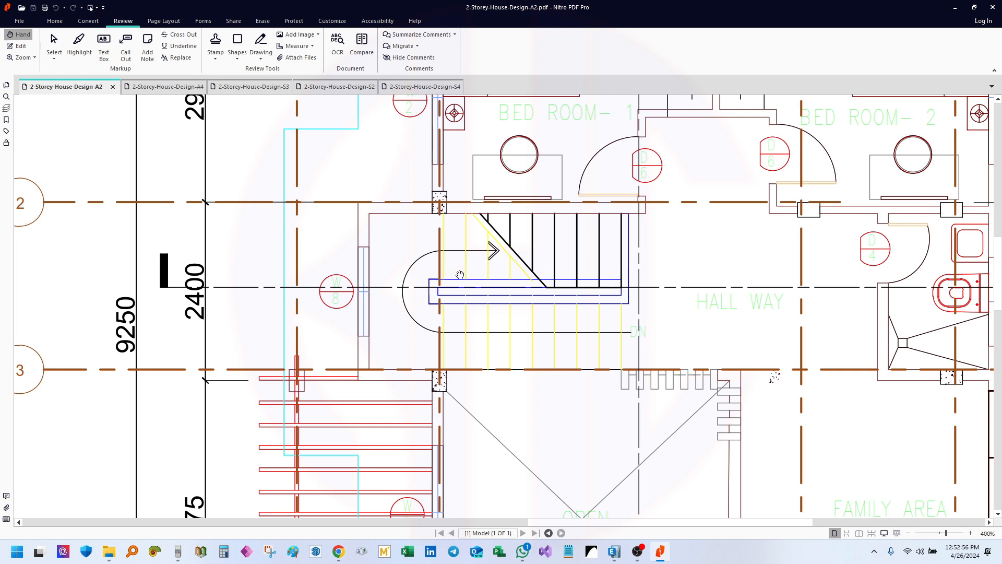
pyautogui.moveTo(480, 288); pyautogui.dragTo(449, 297)
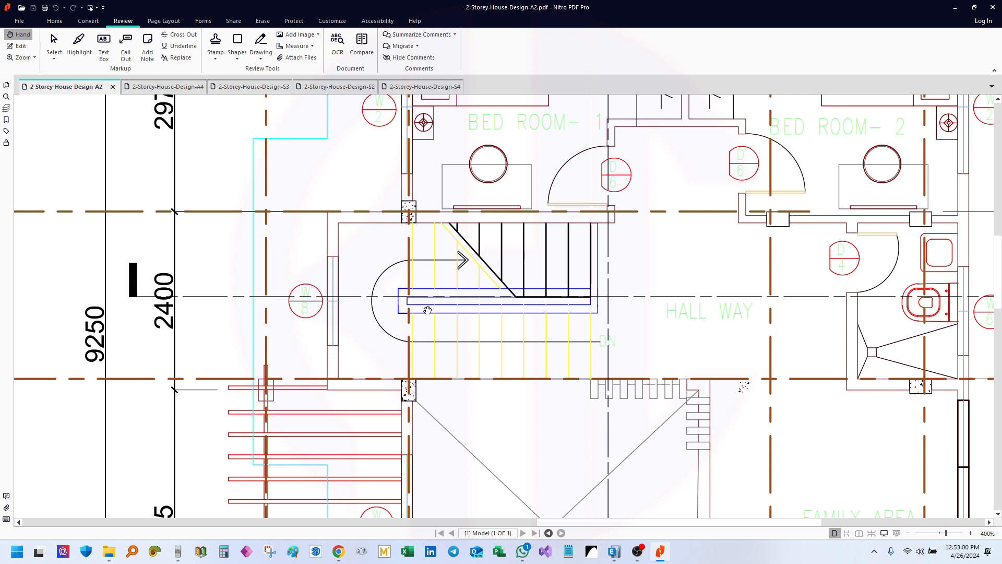
pyautogui.moveTo(529, 325); pyautogui.dragTo(469, 328)
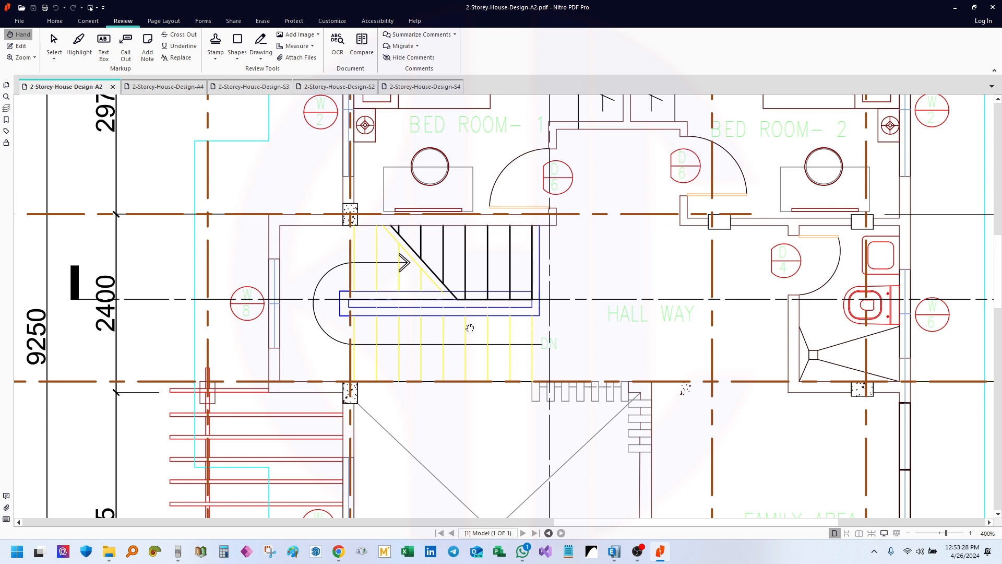
# - Switch back to ETABS and show the whole model in 3D with extruded frames
pyautogui.click(614, 551)
pyautogui.moveTo(611, 307); pyautogui.dragTo(575, 308, button='middle')
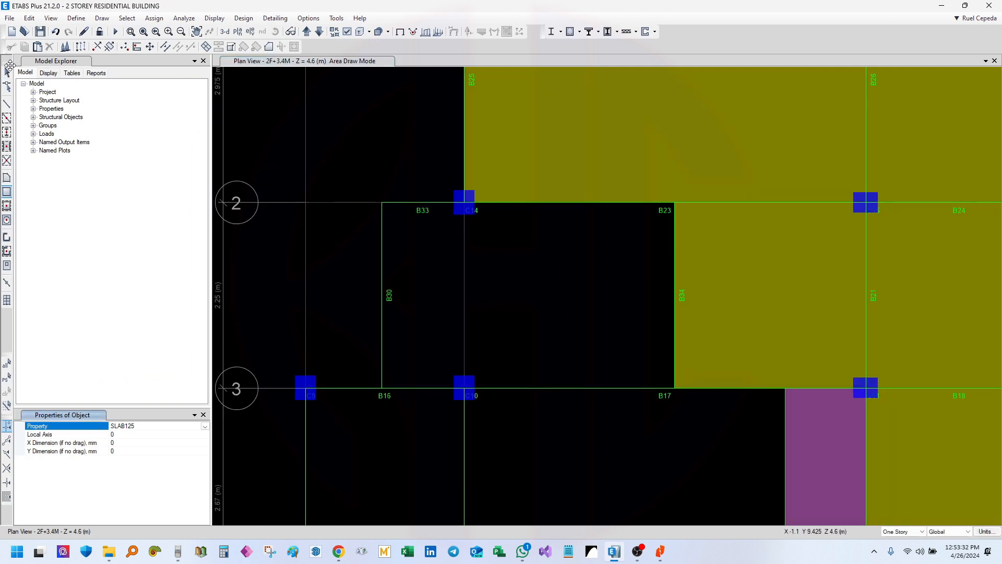
pyautogui.click(8, 71)
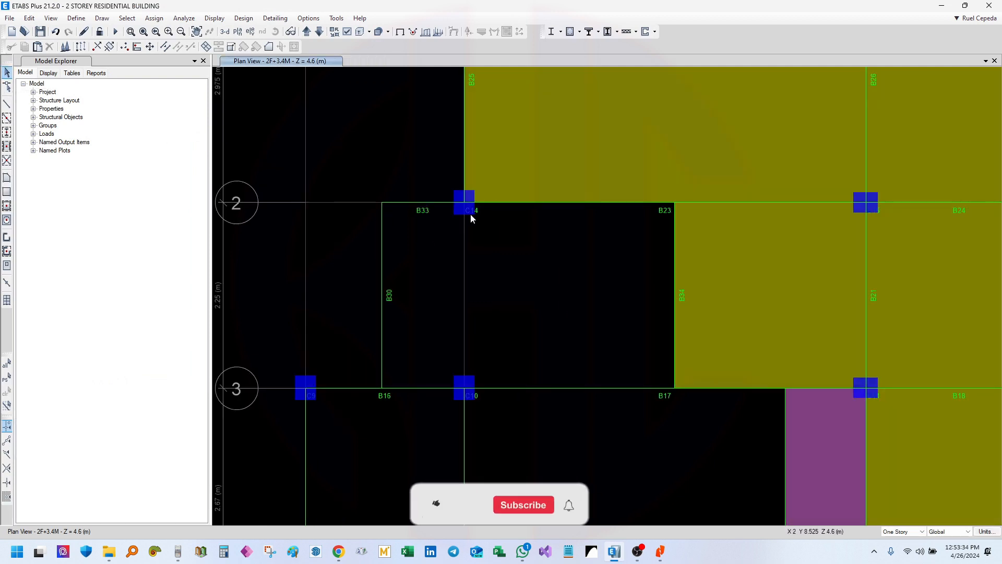
pyautogui.scroll(-3, 471, 213)
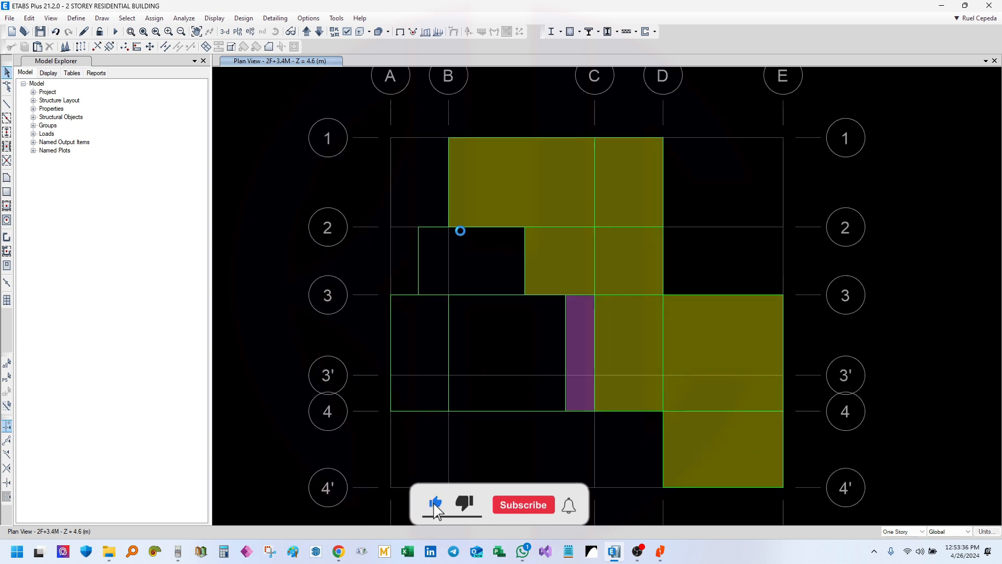
pyautogui.click(225, 32)
pyautogui.keyDown('shift'); pyautogui.moveTo(677, 340); pyautogui.dragTo(679, 296, button='middle'); pyautogui.keyUp('shift')
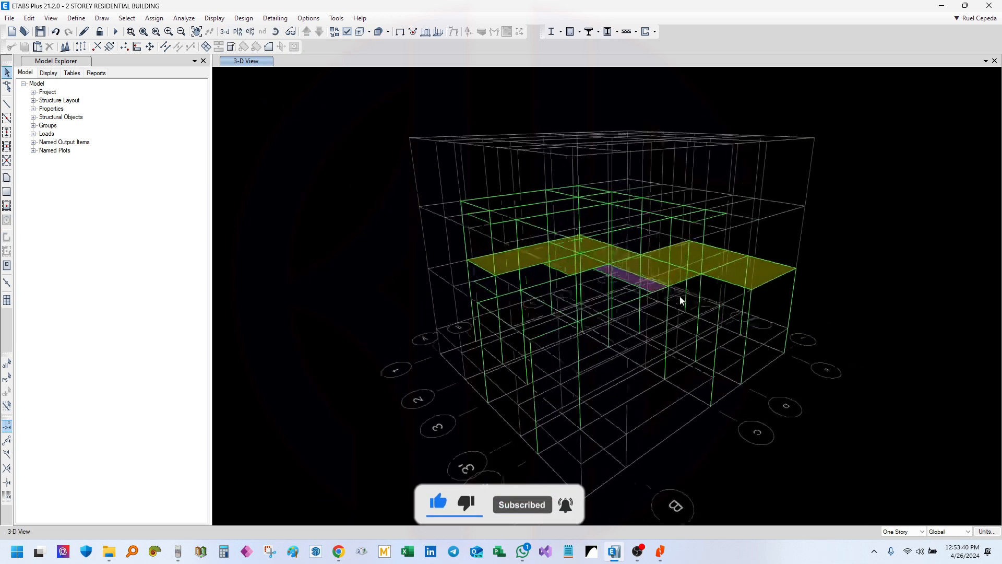
pyautogui.click(361, 34)
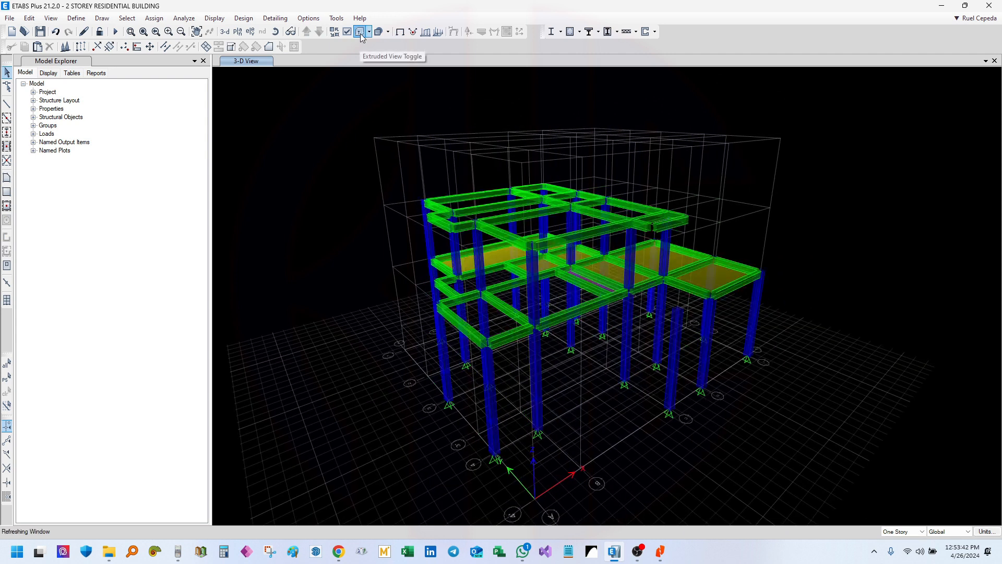
pyautogui.keyDown('shift'); pyautogui.moveTo(654, 361); pyautogui.dragTo(689, 385, button='middle'); pyautogui.keyUp('shift')
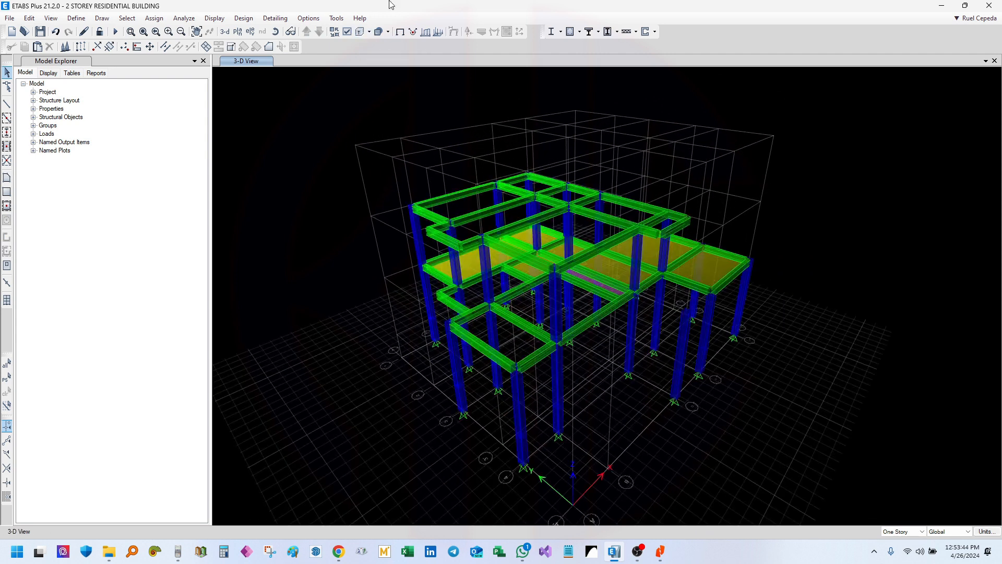
# - Set the graphics mode to DirectX and examine the extruded frames of the 3D model from several sides
pyautogui.click(295, 20)
pyautogui.moveTo(420, 138)
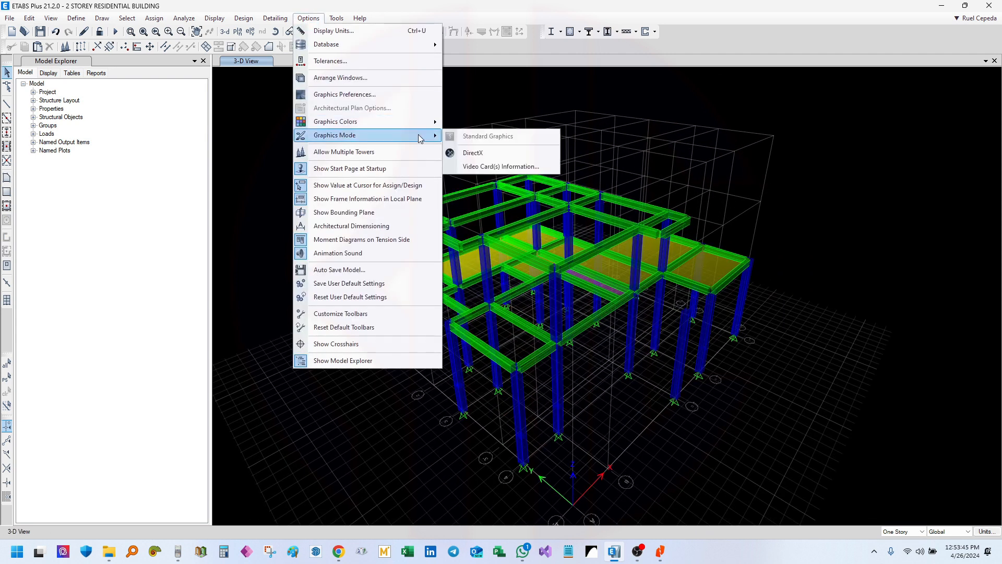
pyautogui.click(483, 152)
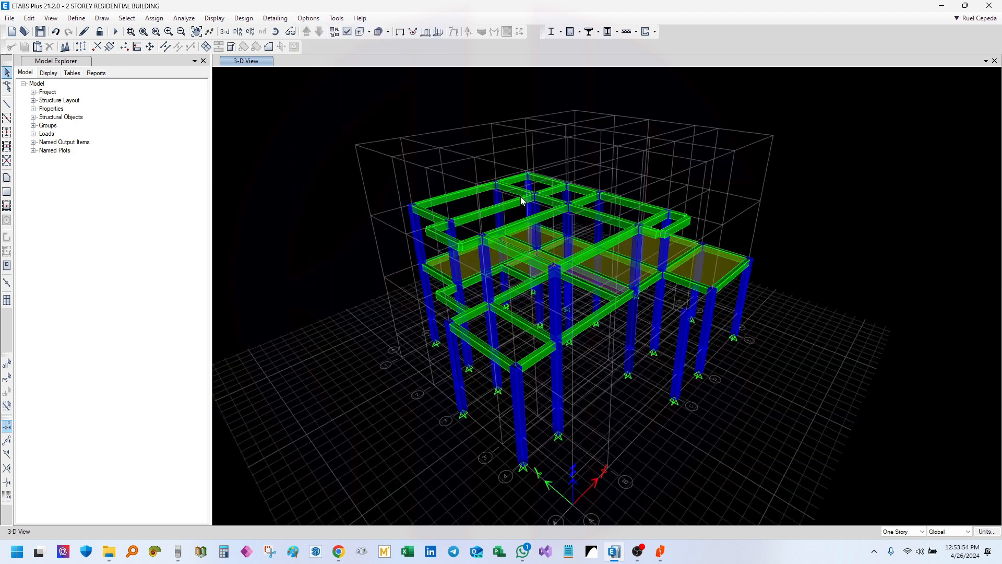
pyautogui.keyDown('shift'); pyautogui.moveTo(630, 294); pyautogui.dragTo(582, 331, button='middle'); pyautogui.keyUp('shift')
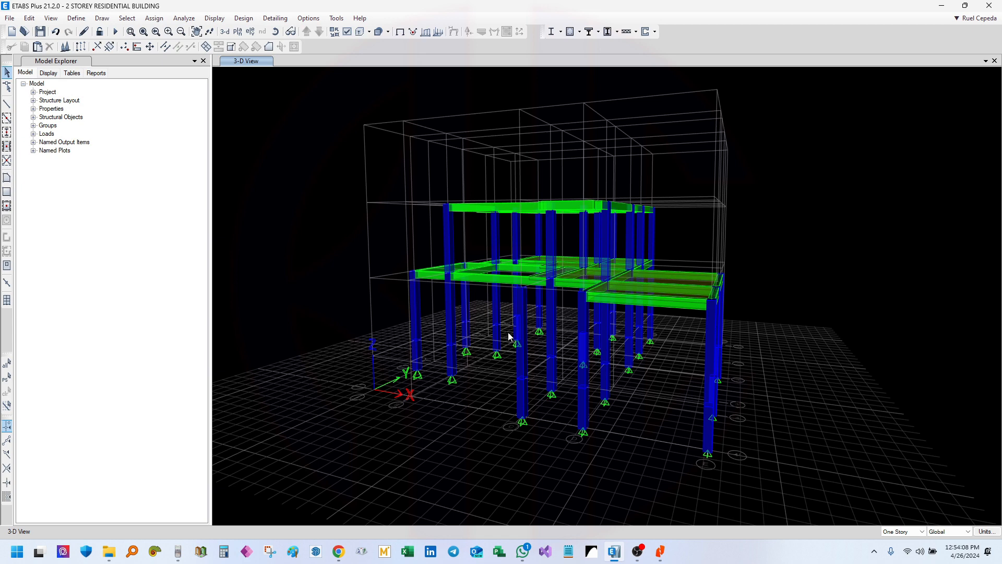
pyautogui.moveTo(458, 357); pyautogui.dragTo(545, 249, button='middle')
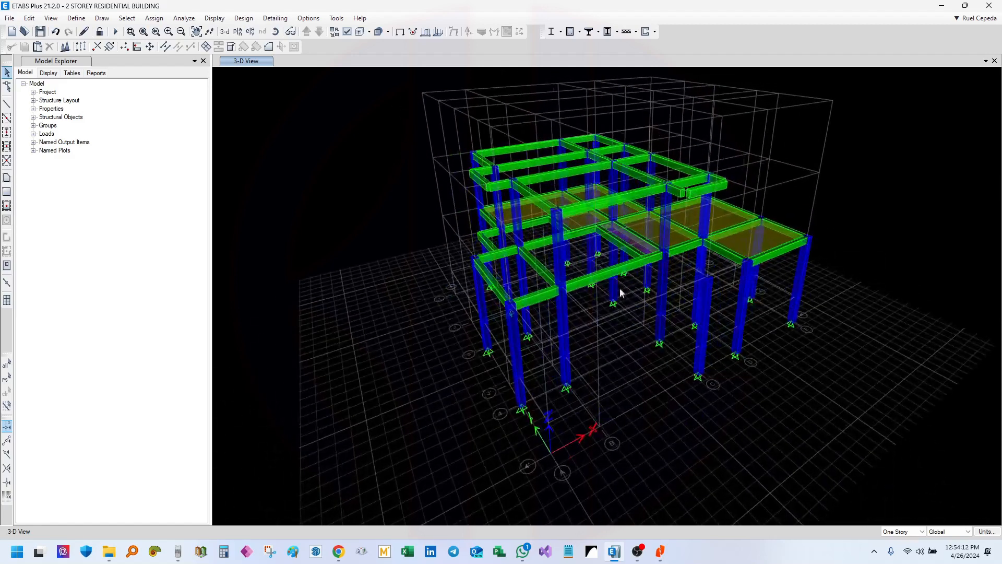
pyautogui.scroll(3, 620, 291)
pyautogui.moveTo(618, 314); pyautogui.dragTo(559, 345, button='middle')
pyautogui.scroll(-3, 517, 339)
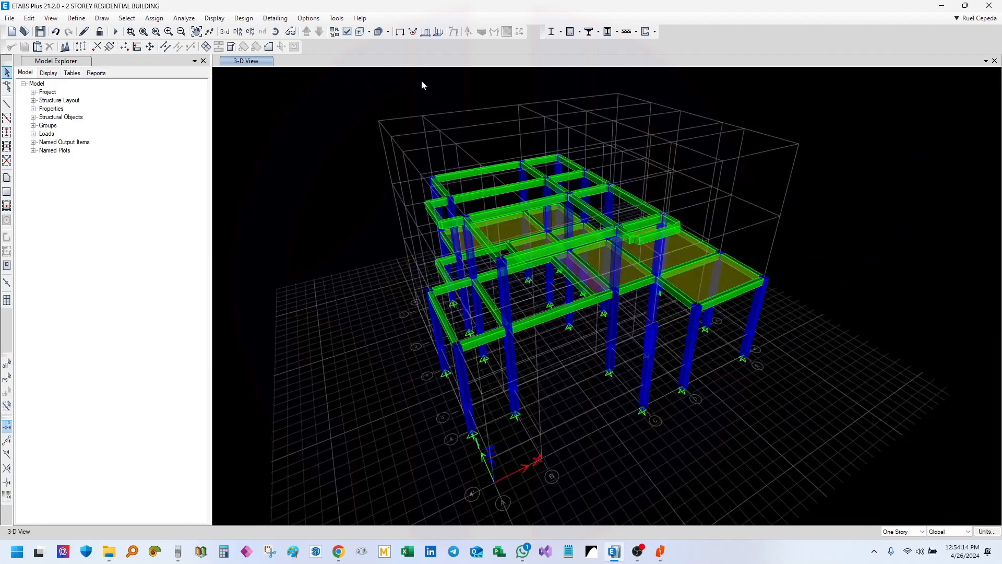
# - Show the undeformed shape in the 3D view and run Auto Relabel All on the model, accepting that relabeling cannot be undone
pyautogui.click(401, 32)
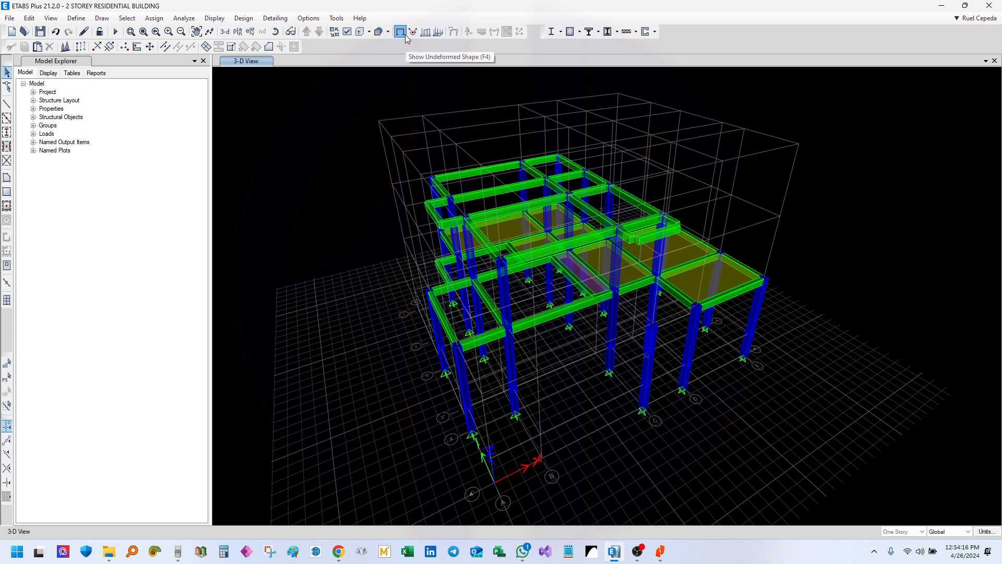
pyautogui.click(27, 20)
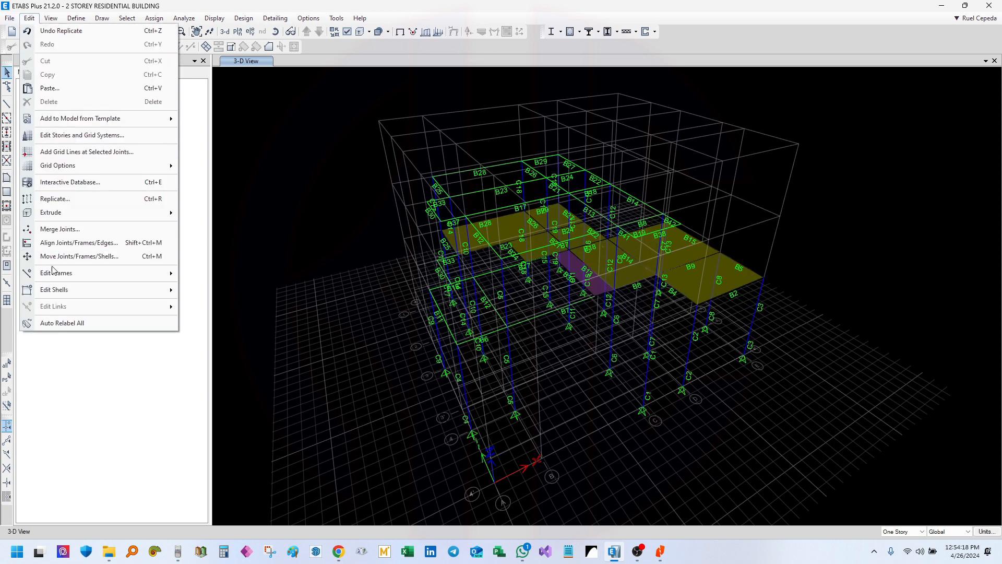
pyautogui.click(77, 323)
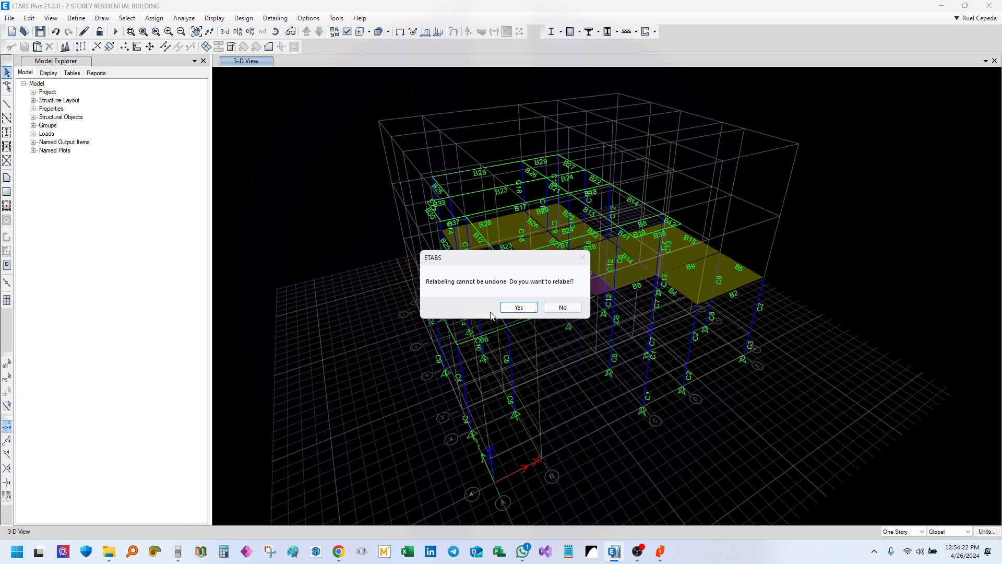
pyautogui.click(534, 308)
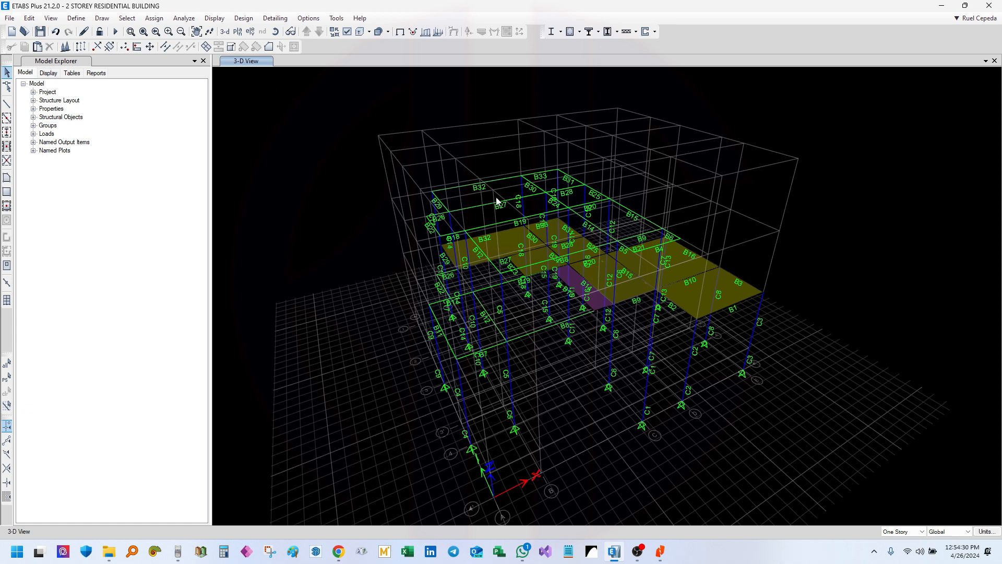
pyautogui.scroll(3, 470, 203)
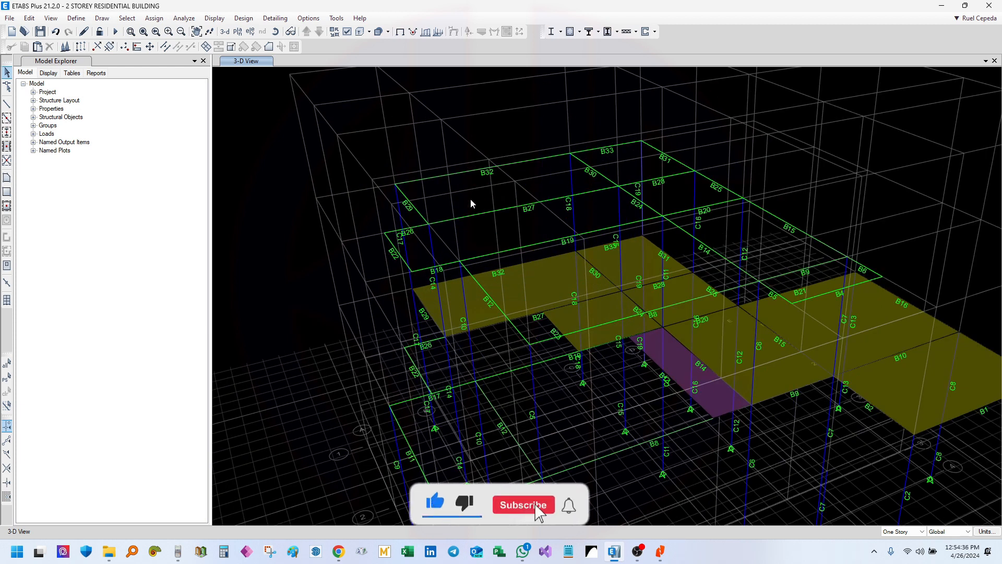
# - Check the maximum and minimum graphic font sizes in the graphics preferences without changing them
pyautogui.click(307, 18)
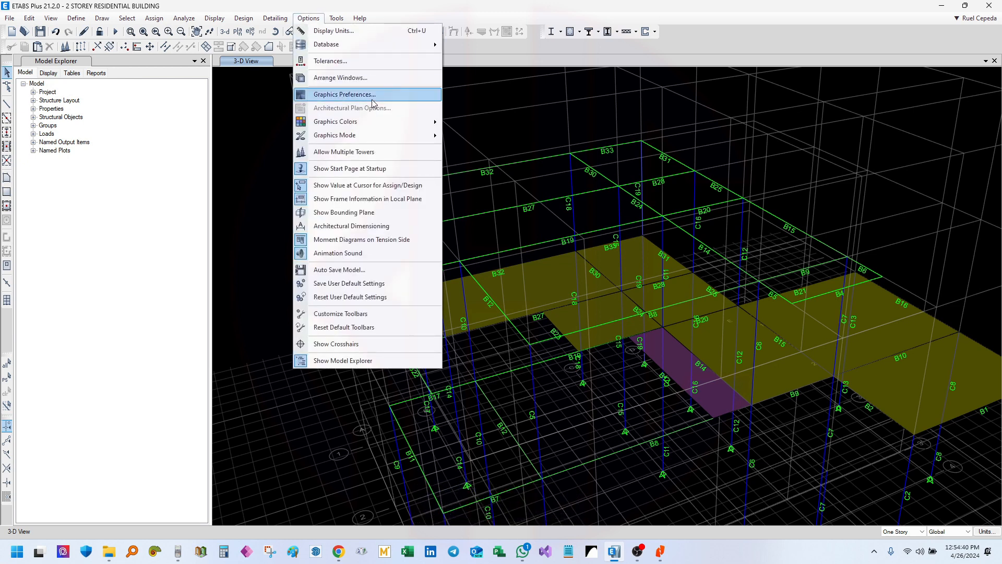
pyautogui.click(355, 94)
pyautogui.press('Tab')
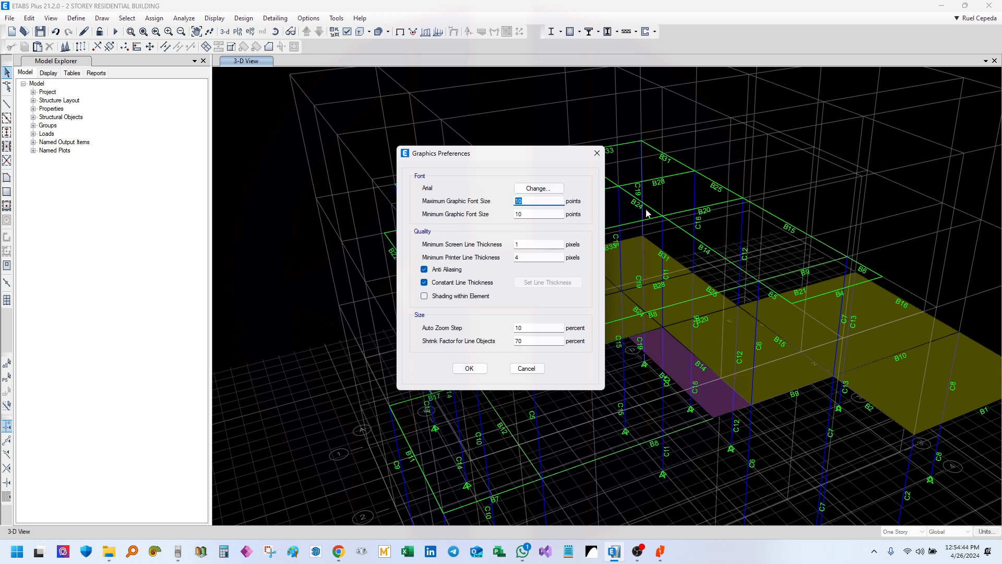
pyautogui.click(597, 153)
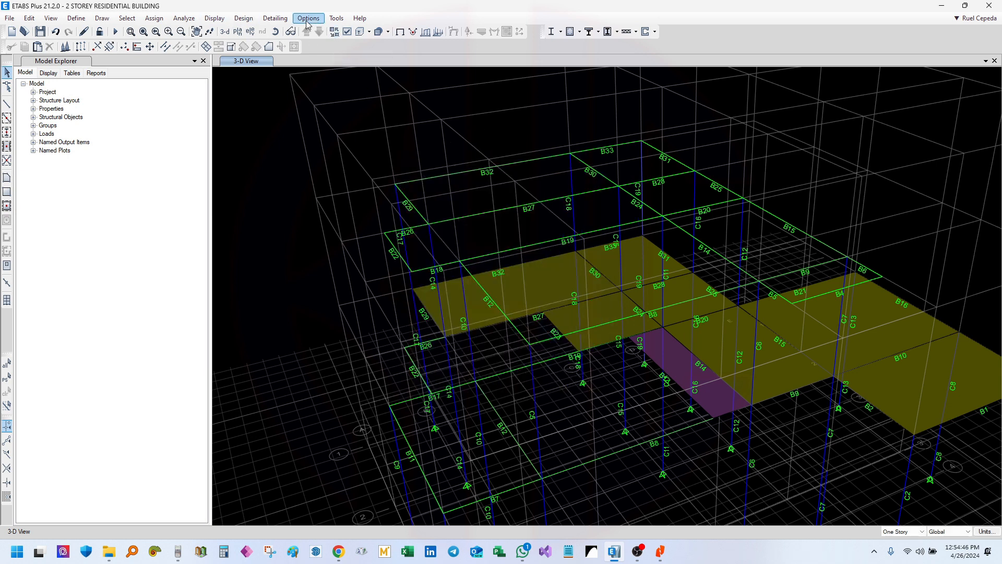
pyautogui.click(307, 19)
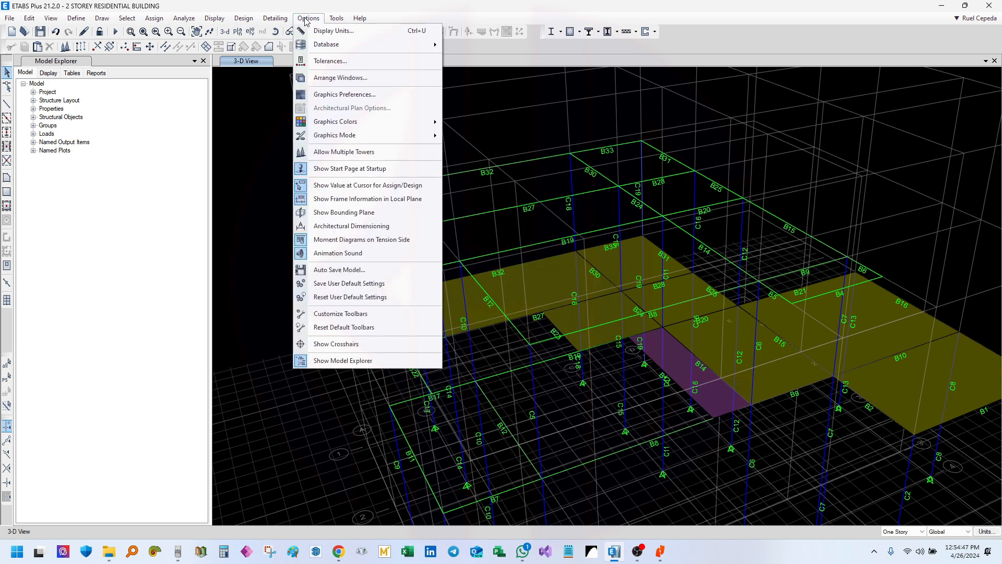
pyautogui.click(375, 94)
pyautogui.doubleClick(543, 213)
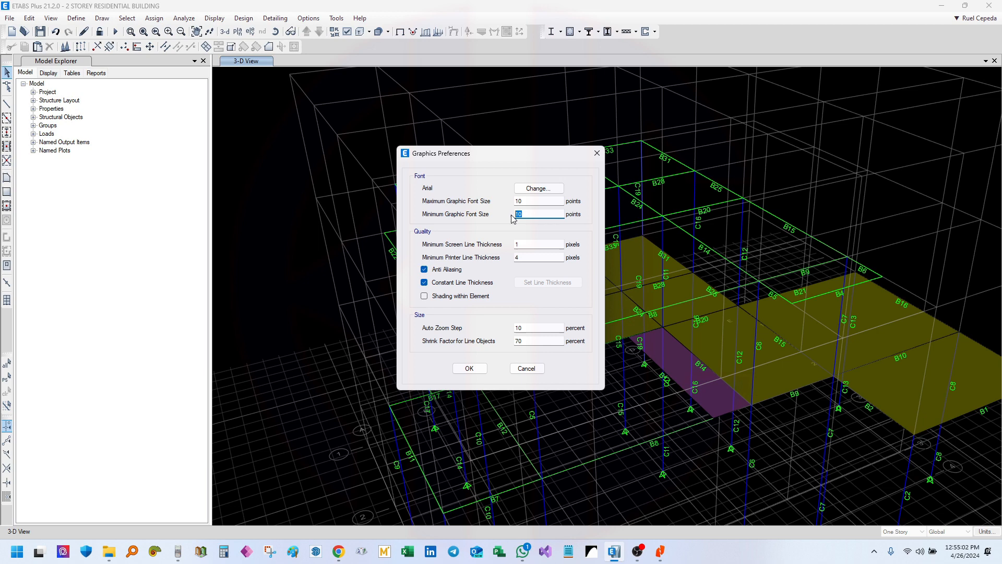
pyautogui.click(597, 153)
# - Turn off the frame labels in the 3D view's object assignment options
pyautogui.moveTo(648, 337); pyautogui.dragTo(443, 253, button='middle')
pyautogui.keyDown('shift'); pyautogui.moveTo(497, 318); pyautogui.dragTo(501, 301, button='middle'); pyautogui.keyUp('shift')
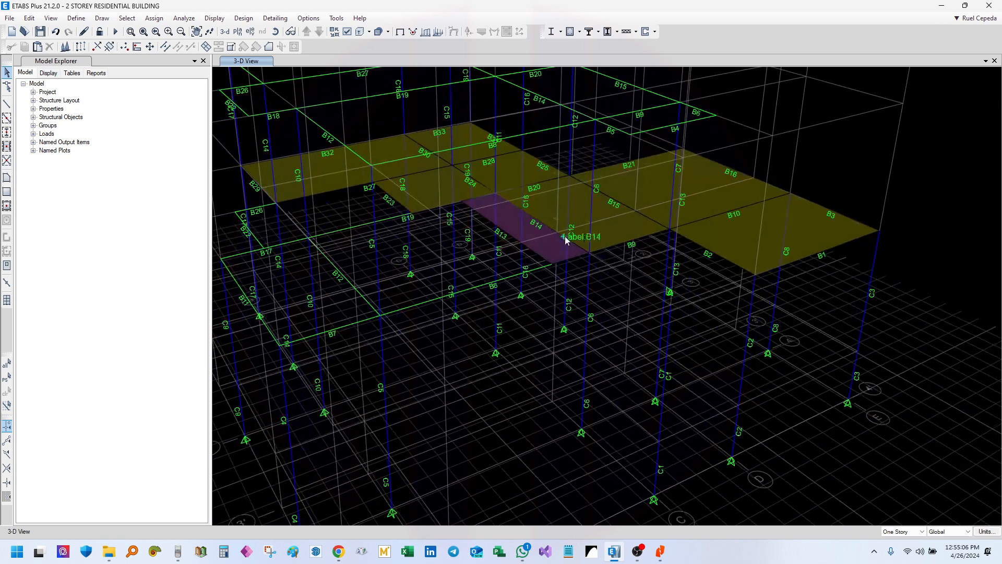
pyautogui.scroll(-3, 566, 240)
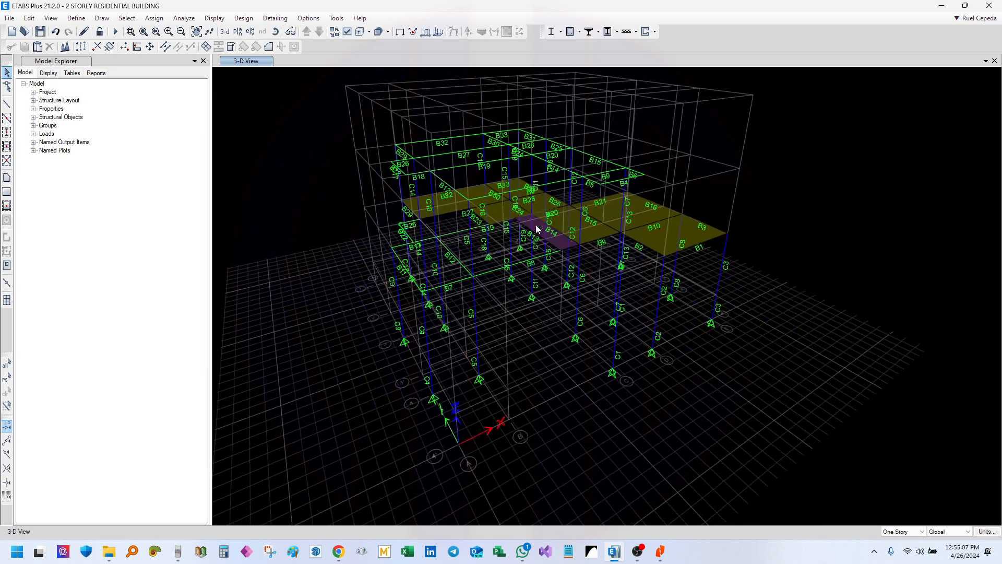
pyautogui.click(400, 32)
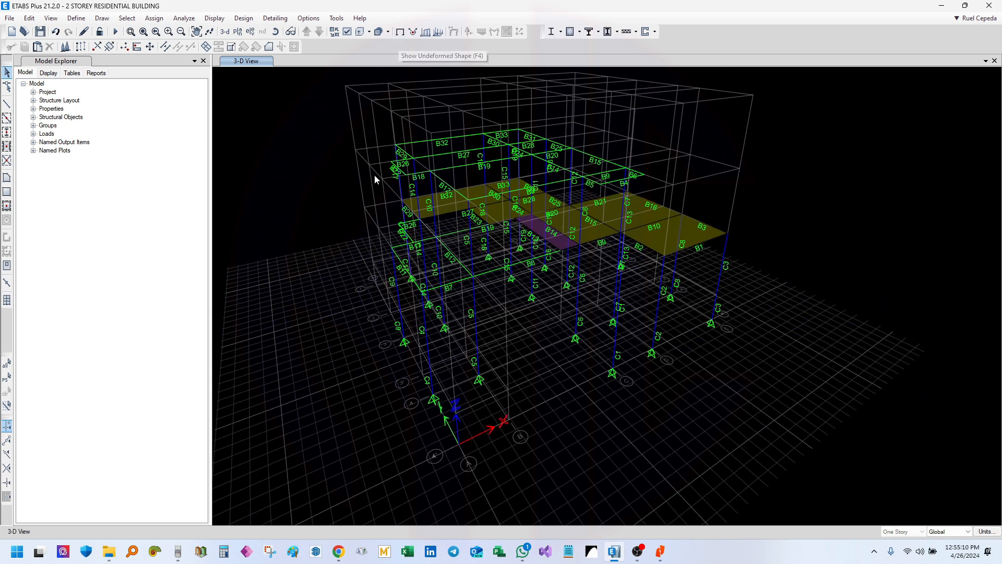
pyautogui.hotkey('ctrl', 'w')
pyautogui.click(389, 75)
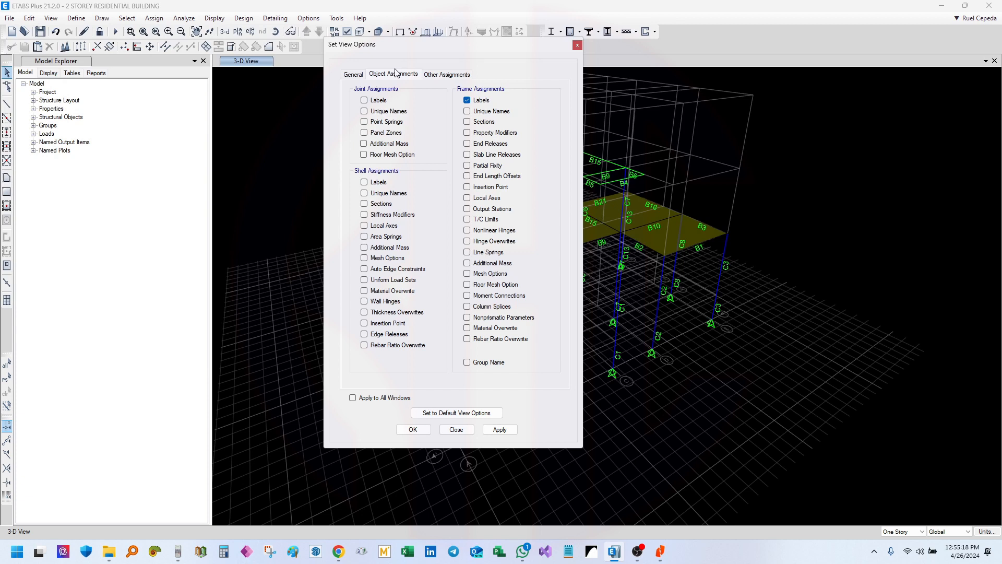
pyautogui.click(356, 75)
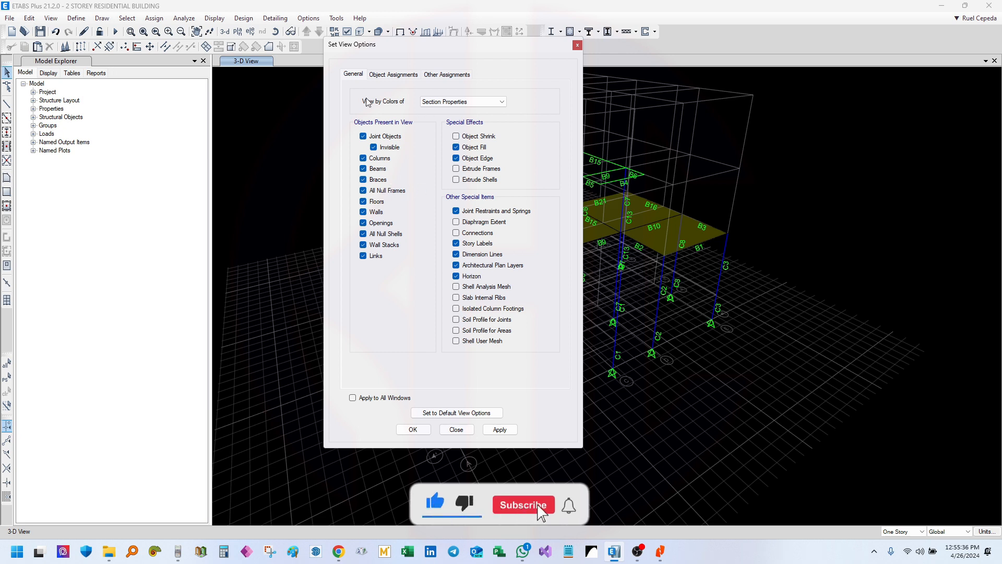
pyautogui.click(399, 76)
pyautogui.click(479, 101)
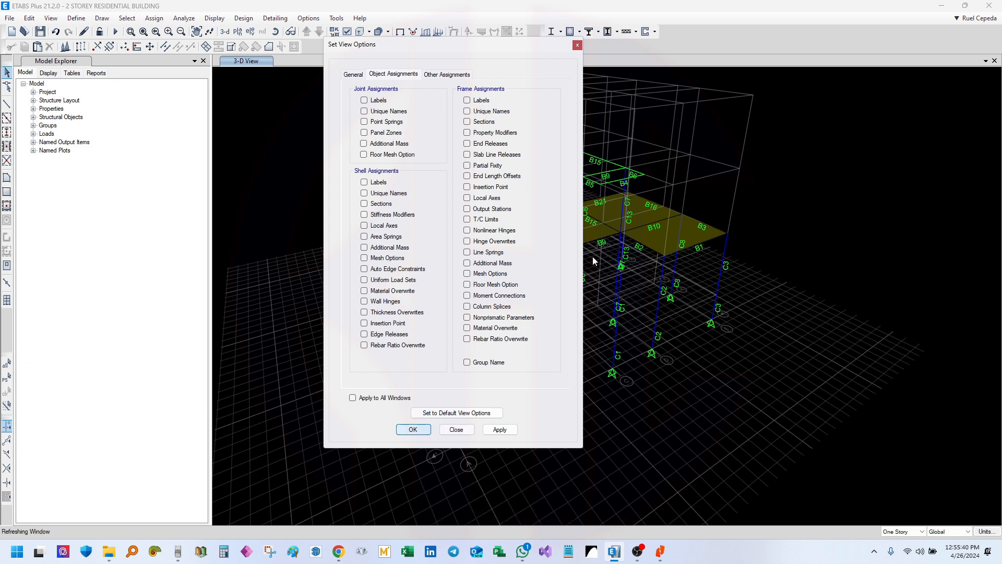
# - Display the 3D model with extruded frames and examine its beams and columns from several sides and distances
pyautogui.moveTo(458, 270); pyautogui.dragTo(479, 291, button='middle')
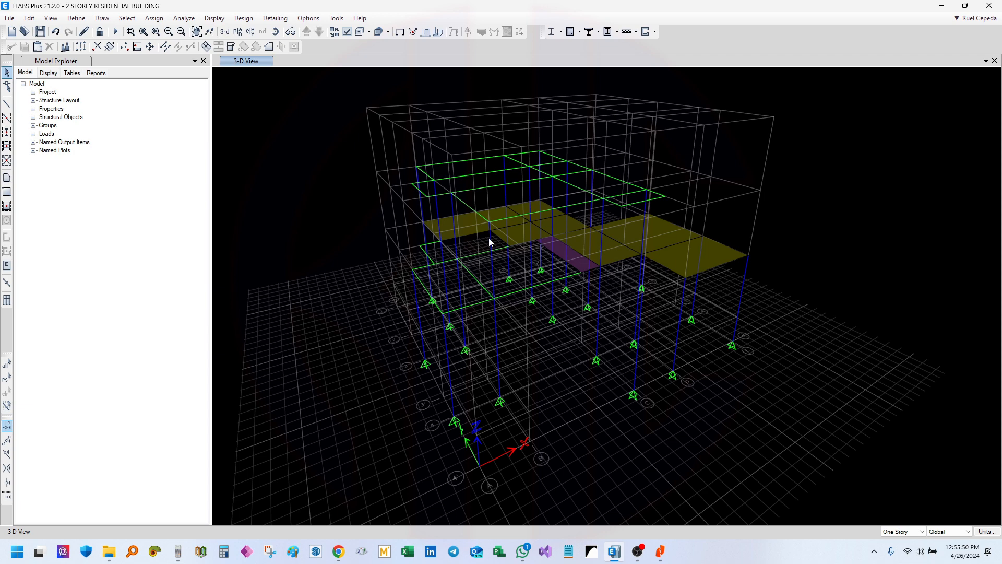
pyautogui.keyDown('shift'); pyautogui.moveTo(468, 344); pyautogui.dragTo(689, 349, button='middle'); pyautogui.keyUp('shift')
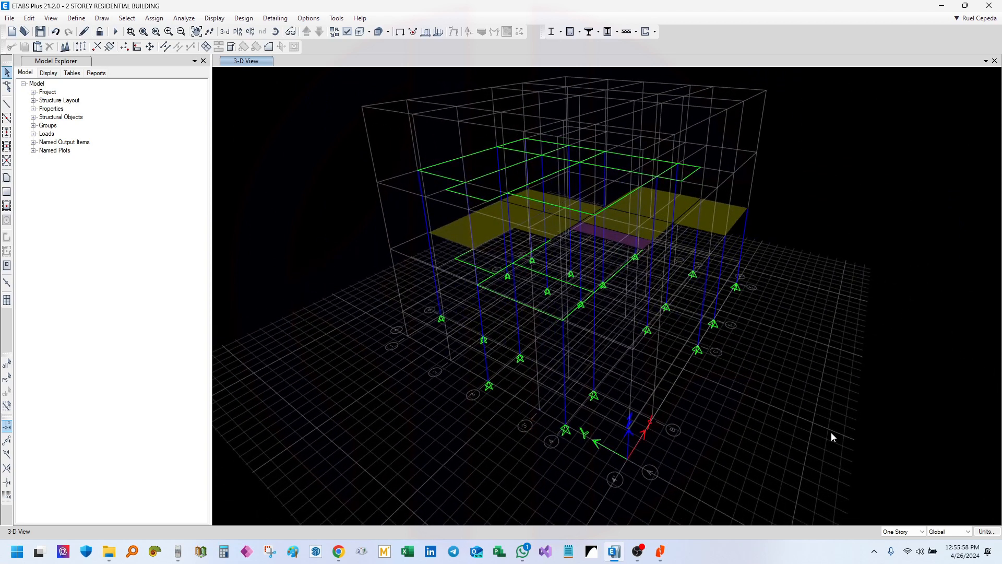
pyautogui.moveTo(832, 430); pyautogui.dragTo(832, 432, button='middle')
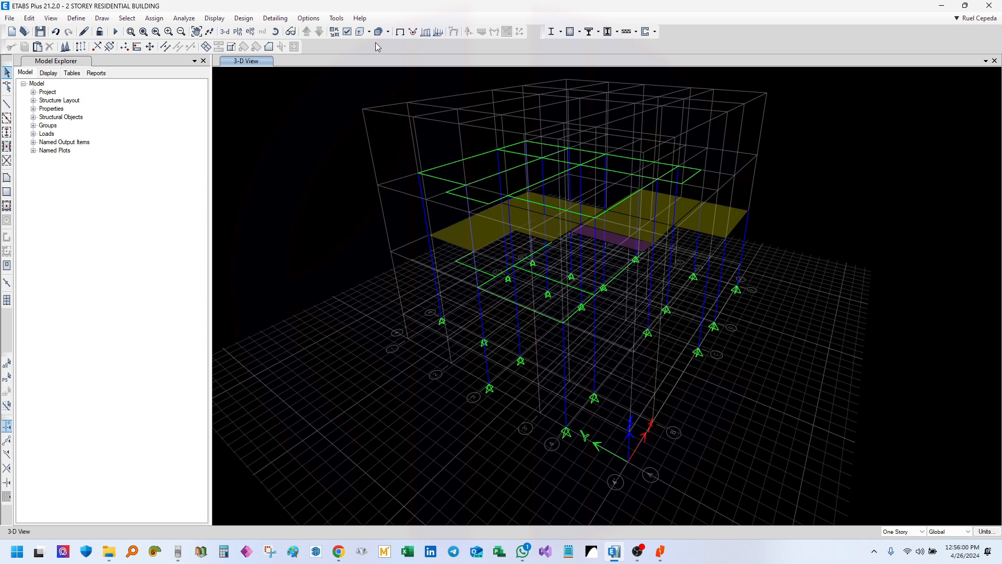
pyautogui.click(360, 32)
pyautogui.keyDown('shift'); pyautogui.moveTo(710, 370); pyautogui.dragTo(818, 418, button='middle'); pyautogui.keyUp('shift')
pyautogui.scroll(5, 510, 254)
pyautogui.keyDown('shift'); pyautogui.moveTo(644, 359); pyautogui.dragTo(626, 325, button='middle'); pyautogui.keyUp('shift')
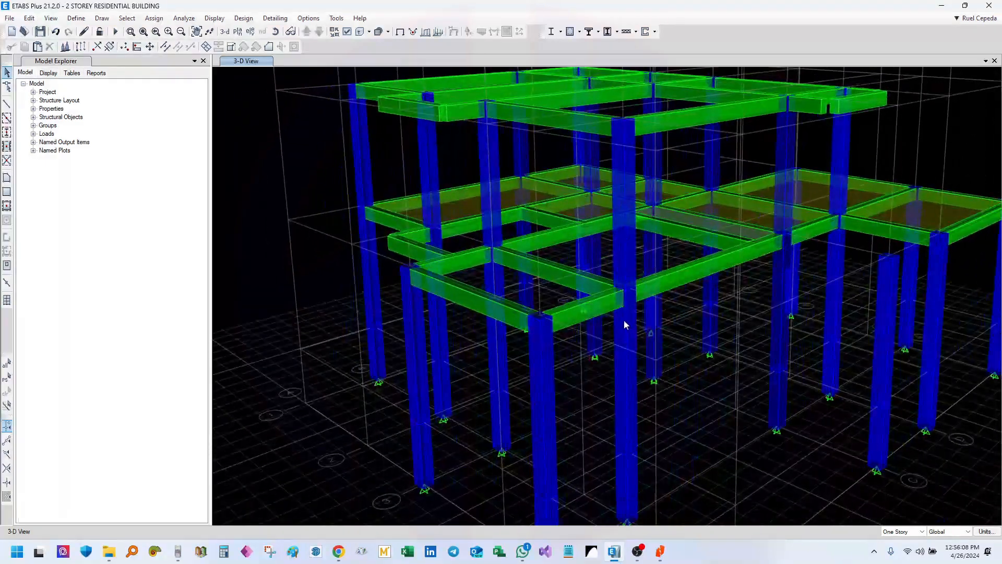
pyautogui.moveTo(644, 285); pyautogui.dragTo(630, 309, button='middle')
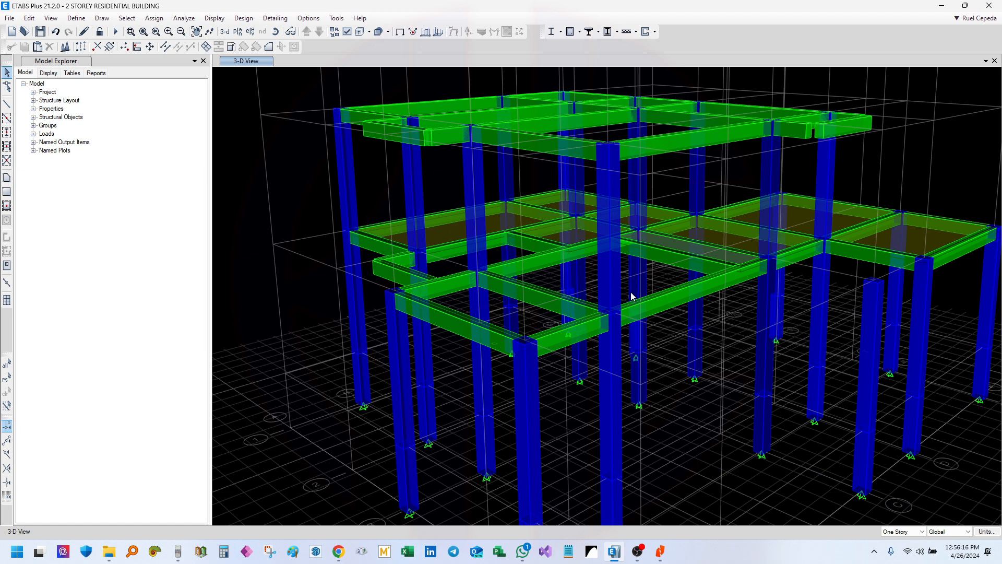
pyautogui.scroll(-5, 631, 298)
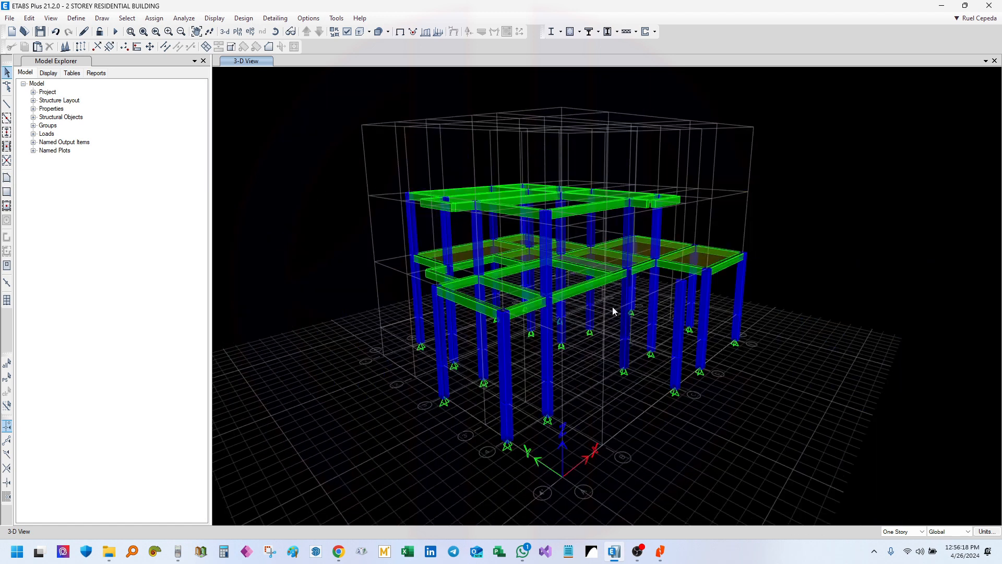